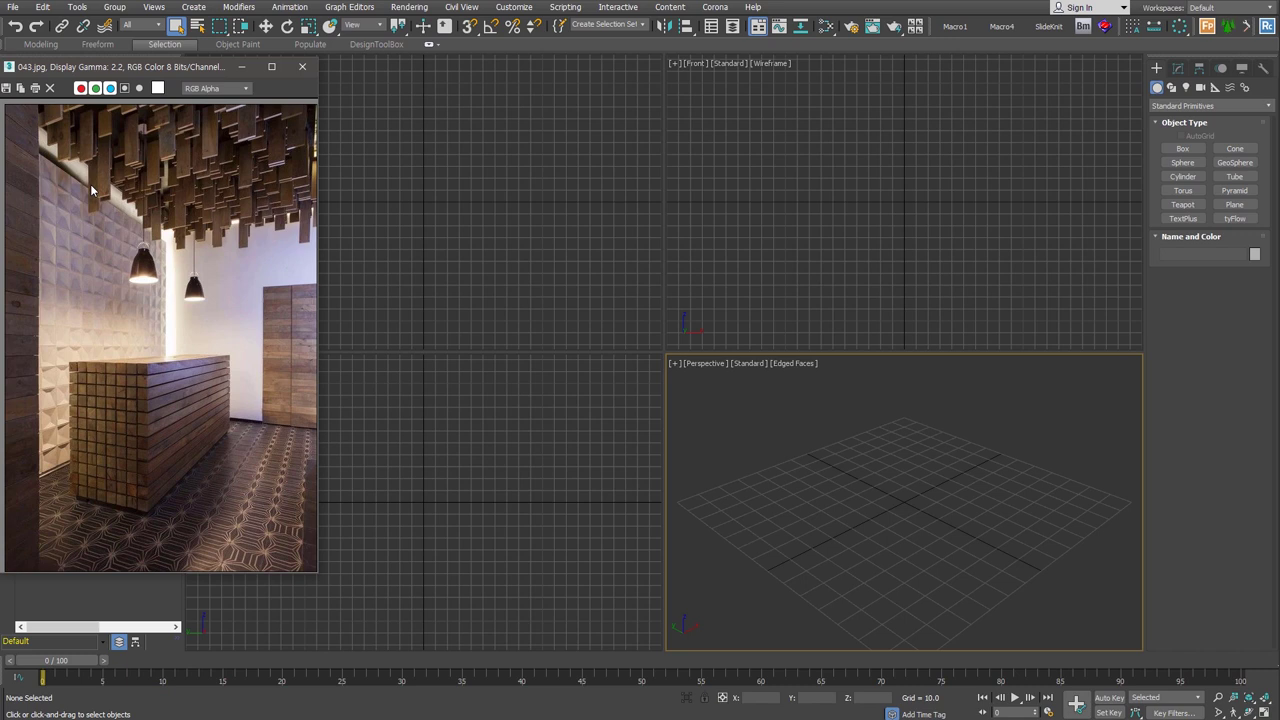
Step: Draw a vertical plane in the Front view, 3400 wide by 2400 long
{"action": "left_click", "coordinate": [1235, 204]}
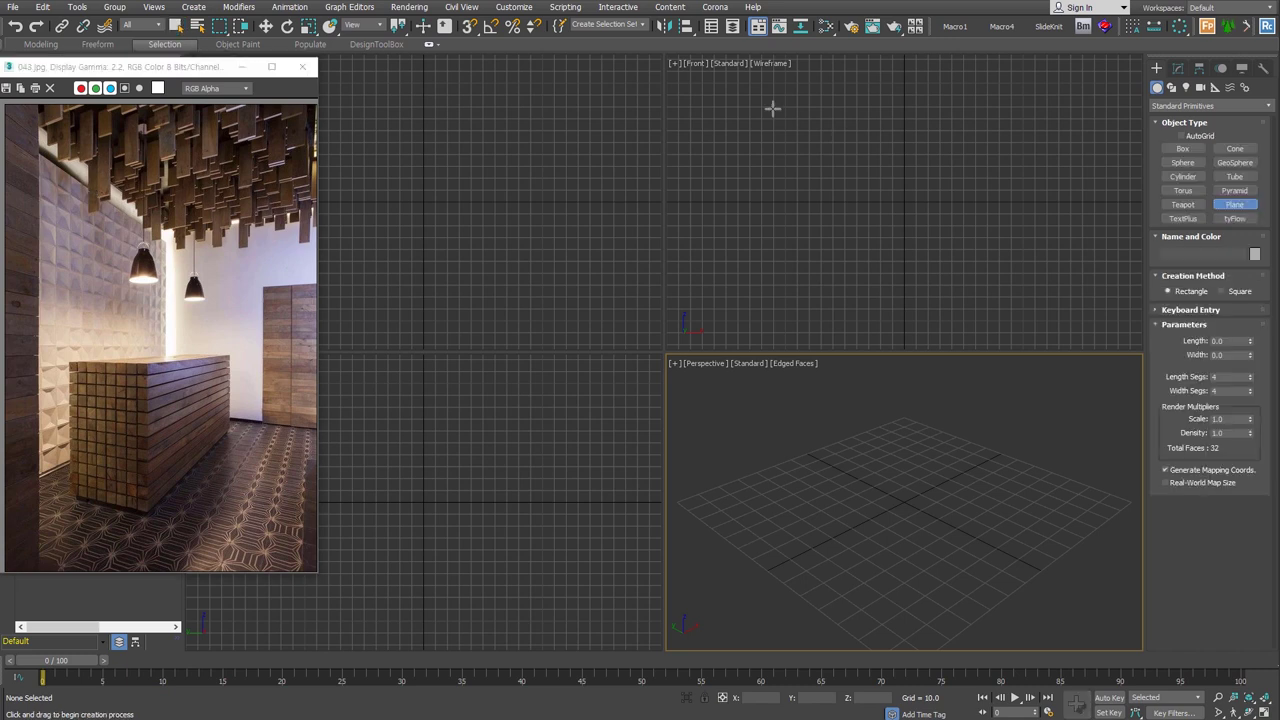
{"action": "mouse_move", "coordinate": [854, 201]}
{"action": "middle_mouse_down"}
{"action": "mouse_move", "coordinate": [871, 314]}
{"action": "mouse_move", "coordinate": [854, 309]}
{"action": "middle_mouse_up"}
{"action": "right_click", "coordinate": [854, 309]}
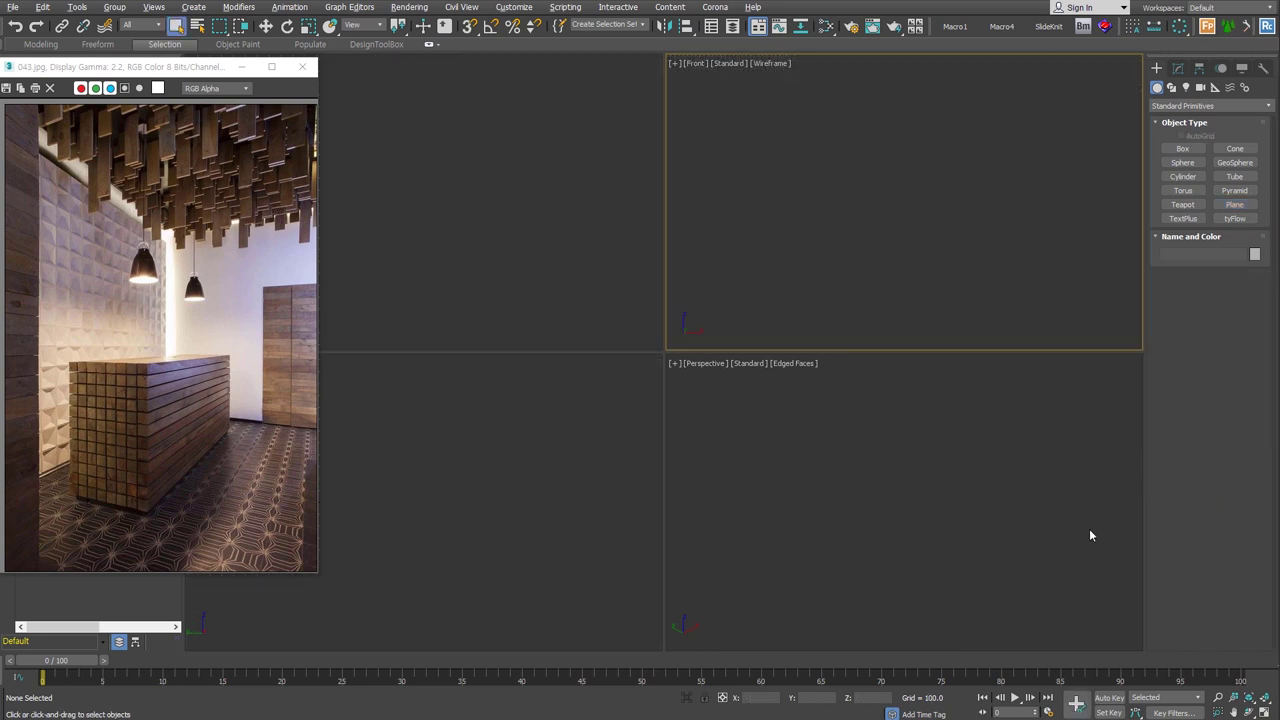
{"action": "left_click", "coordinate": [1235, 204]}
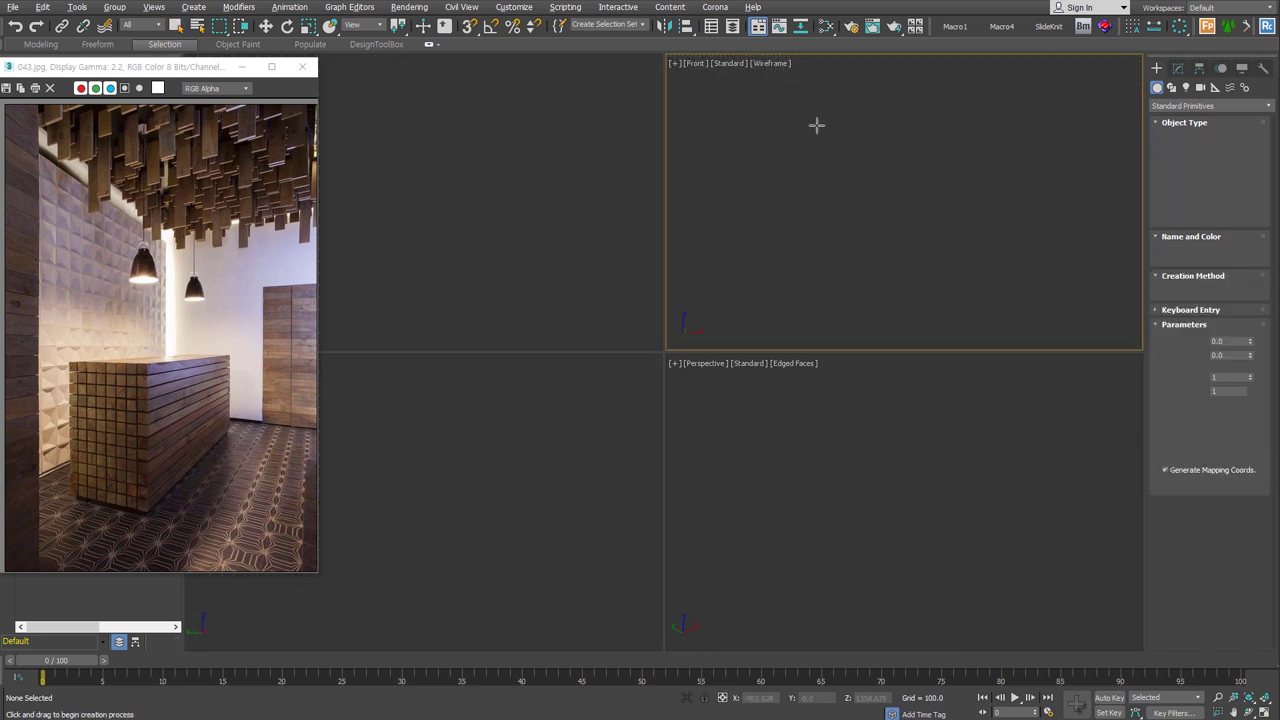
{"action": "left_click_drag", "start_coordinate": [789, 131], "coordinate": [1063, 291]}
{"action": "type", "text": "3400"}
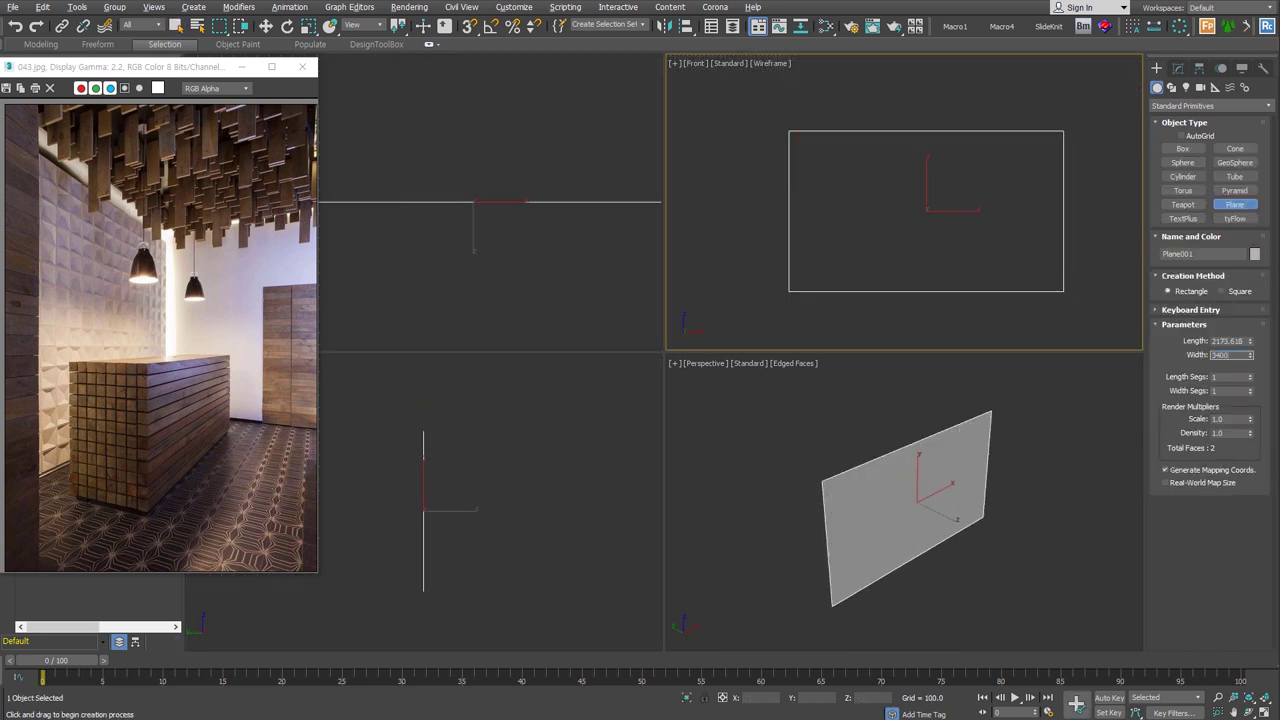
{"action": "key", "text": "Tab"}
{"action": "type", "text": "240"}
{"action": "key", "text": "Return"}
{"action": "middle_click_drag", "start_coordinate": [906, 282], "coordinate": [880, 272]}
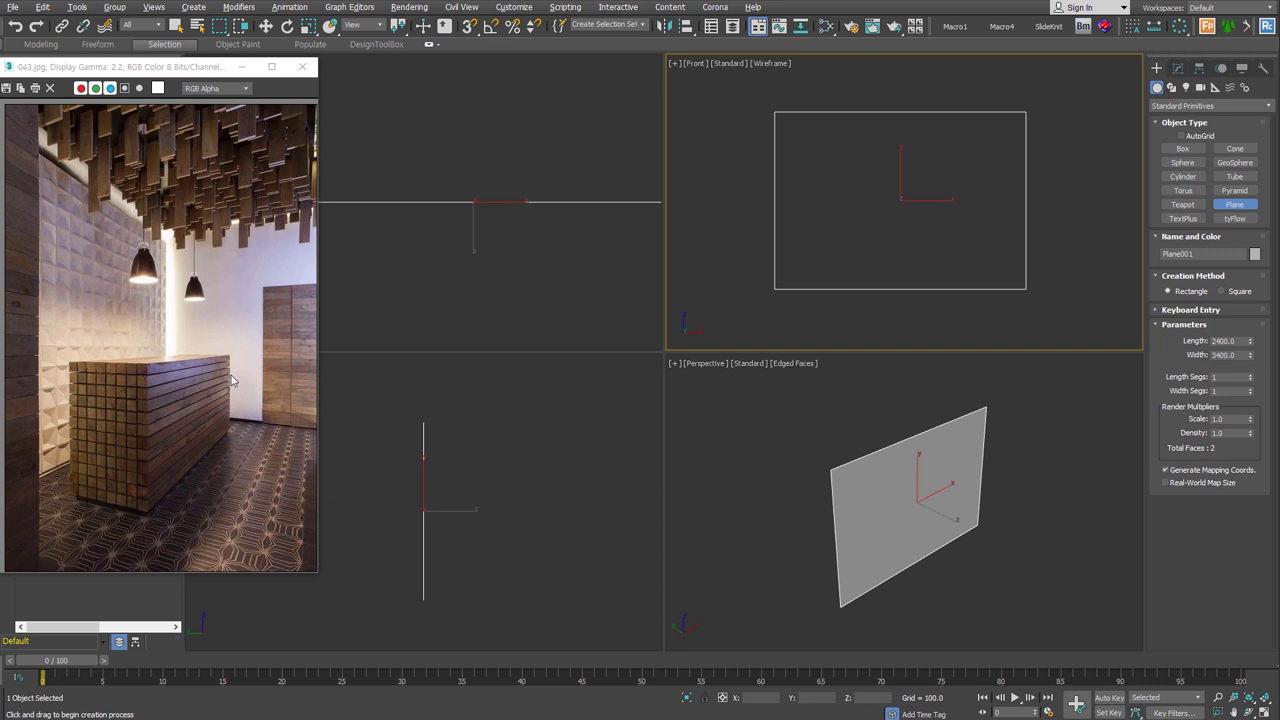
{"action": "mouse_move", "coordinate": [889, 254]}
{"action": "middle_mouse_down"}
{"action": "mouse_move", "coordinate": [866, 261]}
{"action": "mouse_move", "coordinate": [877, 236]}
{"action": "middle_mouse_up"}
Step: Clone the plane as an independent copy named 'pattern'
{"action": "right_click", "coordinate": [867, 261]}
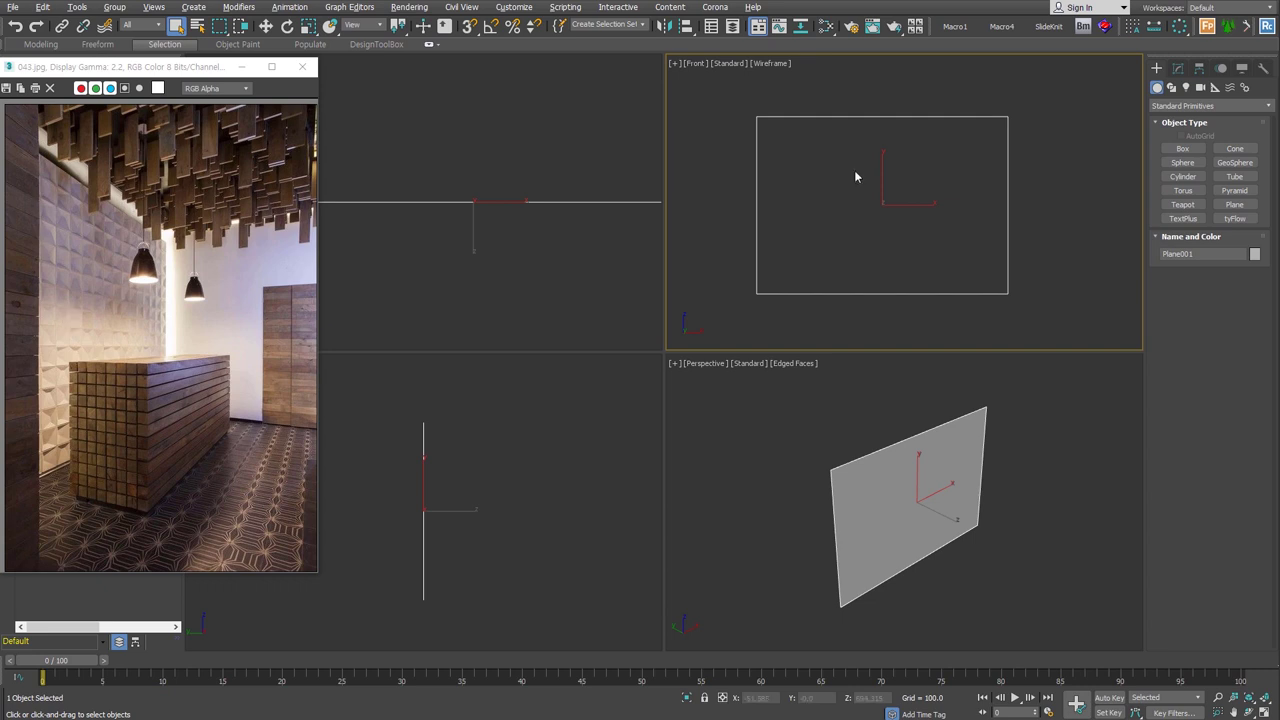
{"action": "key", "text": "ctrl+v"}
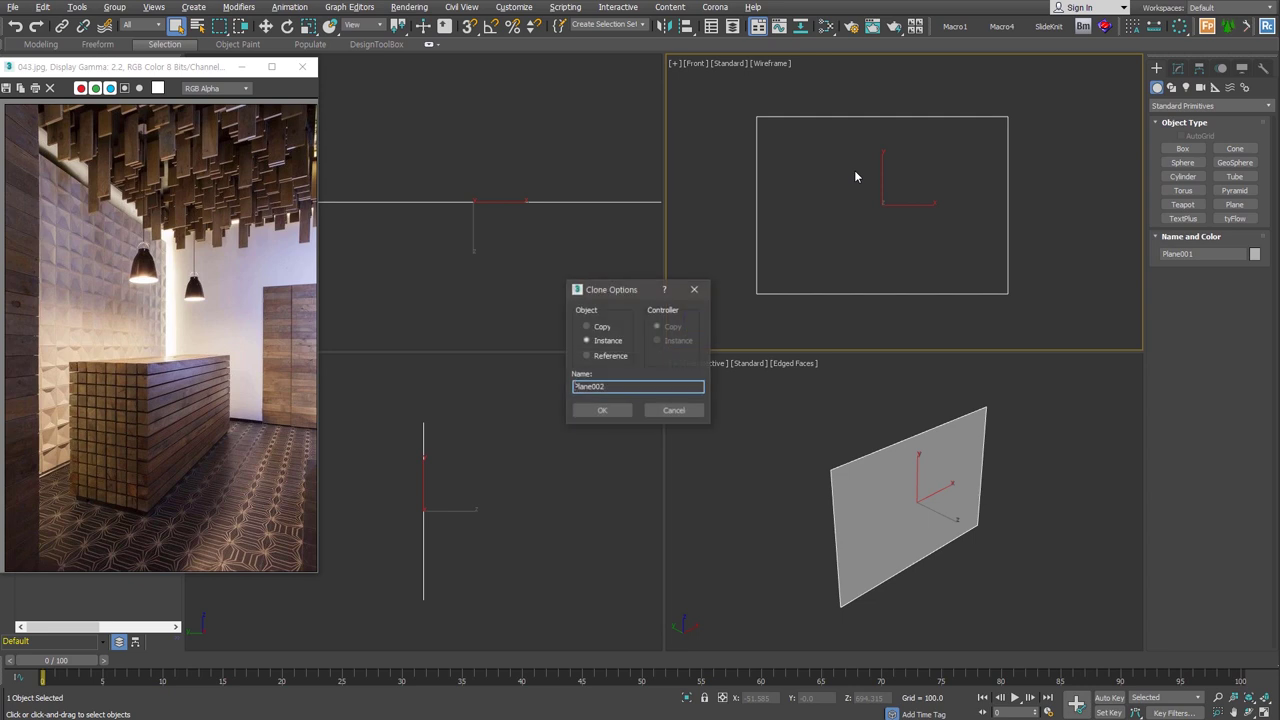
{"action": "left_click", "coordinate": [600, 327]}
{"action": "double_click", "coordinate": [611, 388]}
{"action": "type", "text": "pattern"}
{"action": "key", "text": "Return"}
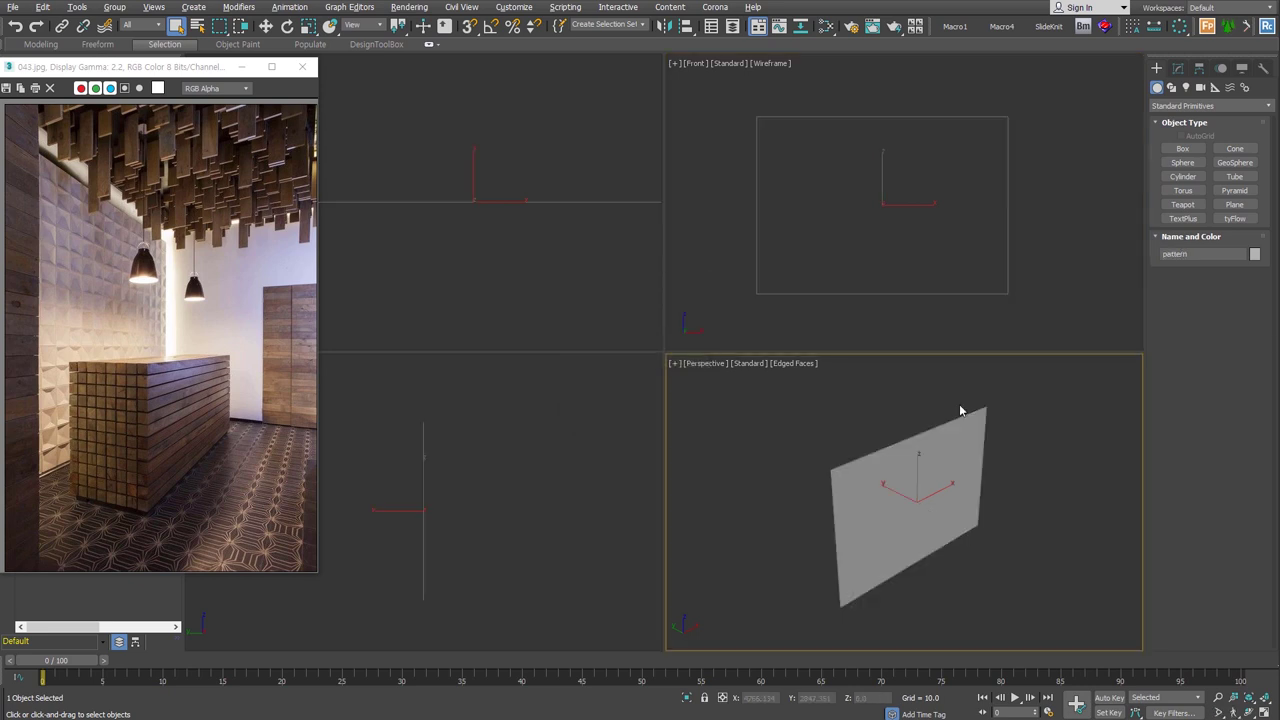
Step: Convert the pattern plane to an Editable Poly and show it in the Modify panel
{"action": "right_click", "coordinate": [1038, 158]}
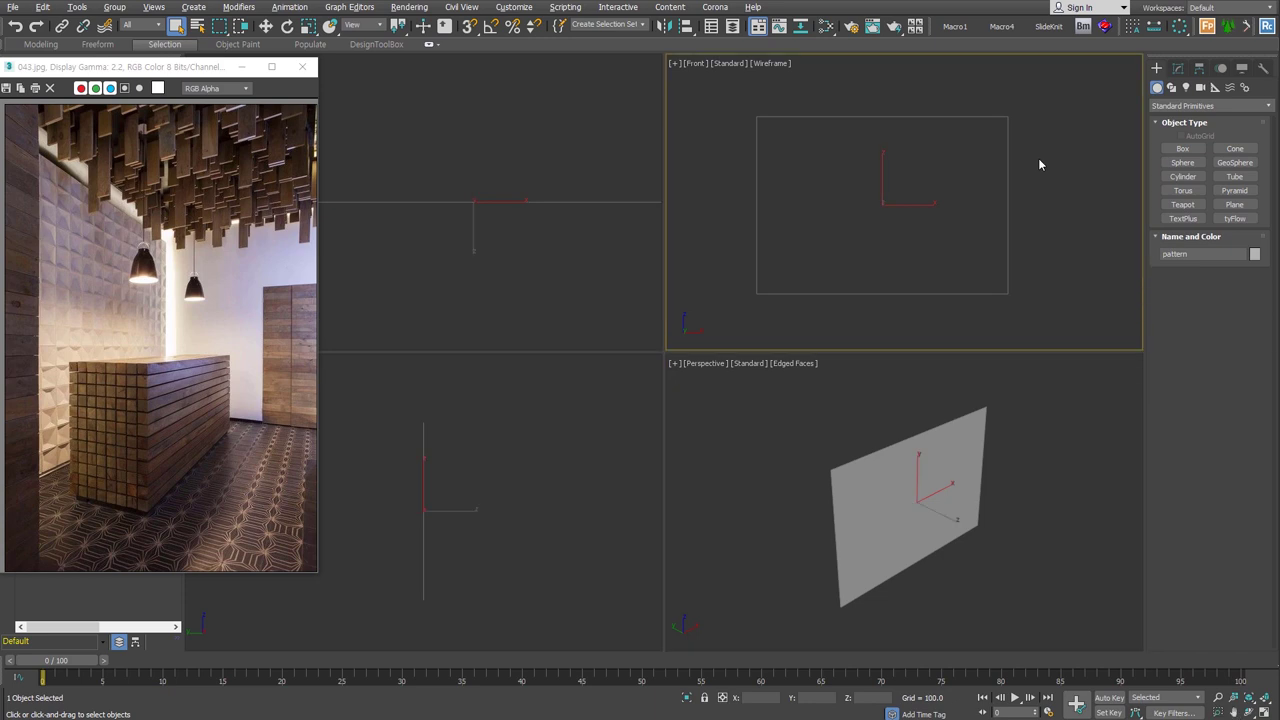
{"action": "left_click", "coordinate": [1177, 68]}
{"action": "left_click", "coordinate": [1180, 123]}
{"action": "left_click", "coordinate": [1180, 110]}
{"action": "left_click", "coordinate": [1177, 163]}
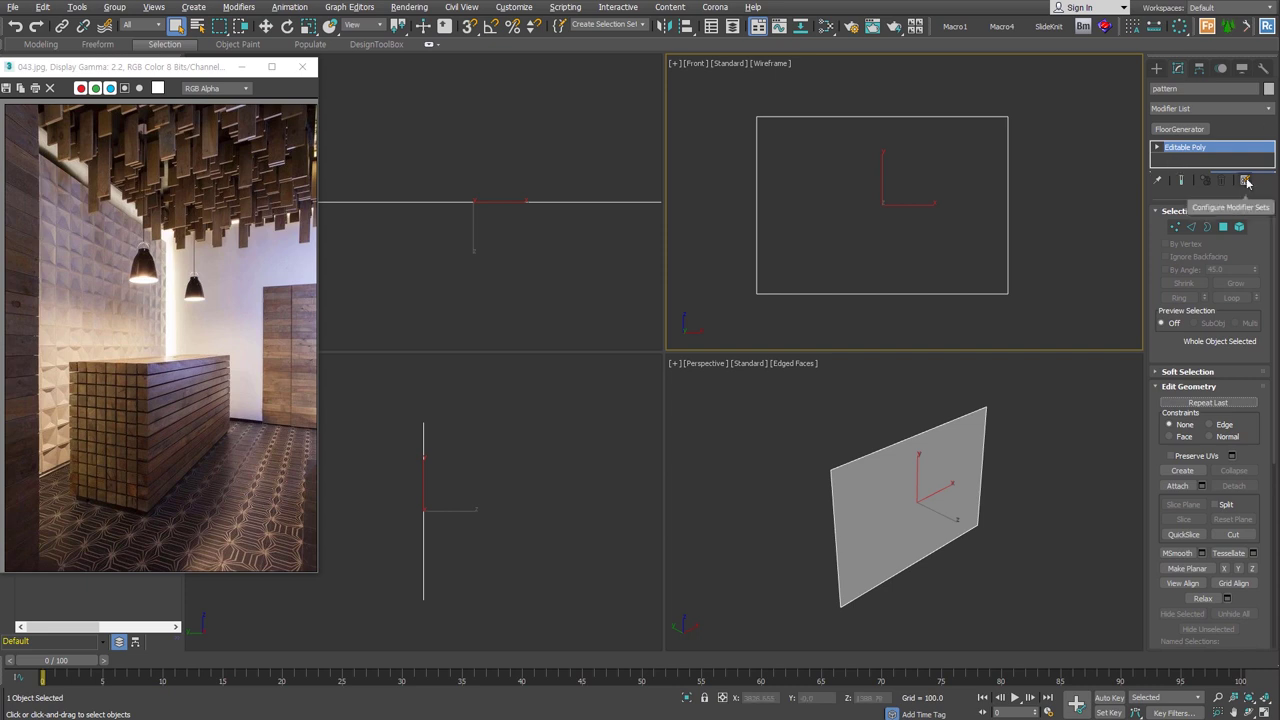
Step: Add FloorGenerator to the pattern plane with max board length and width of 155
{"action": "left_click", "coordinate": [1190, 129]}
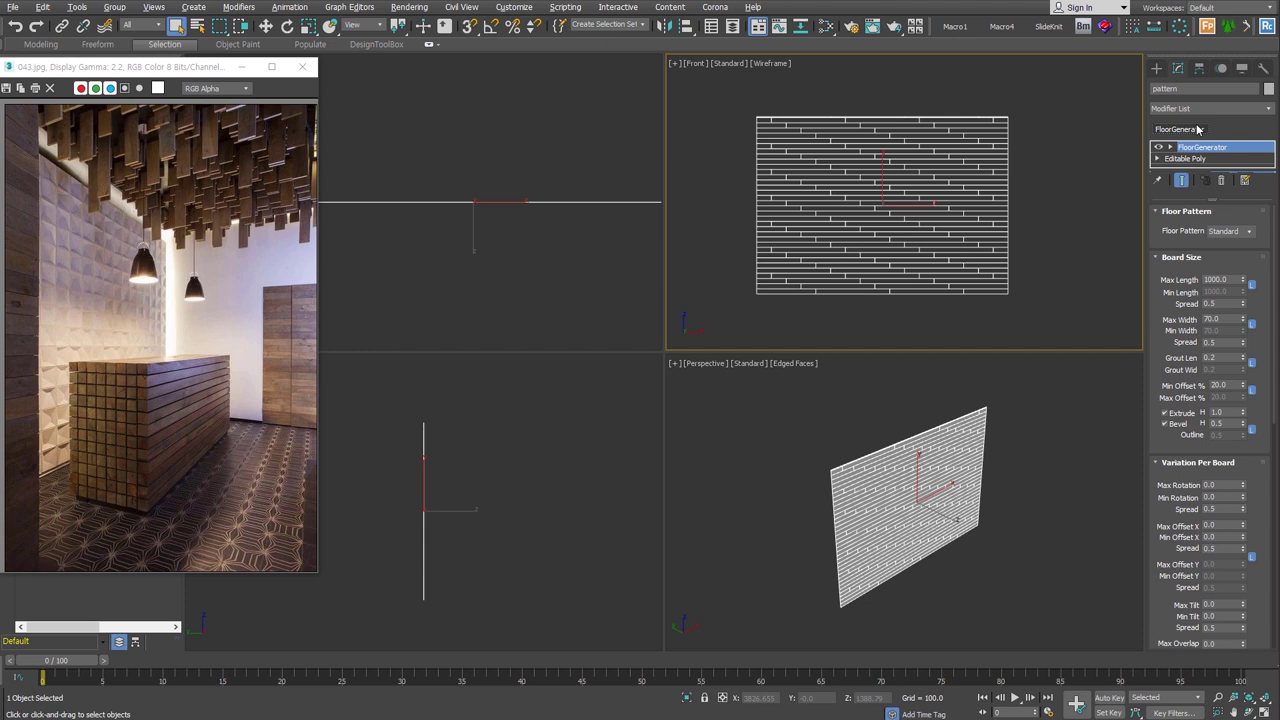
{"action": "double_click", "coordinate": [1220, 279]}
{"action": "type", "text": "155"}
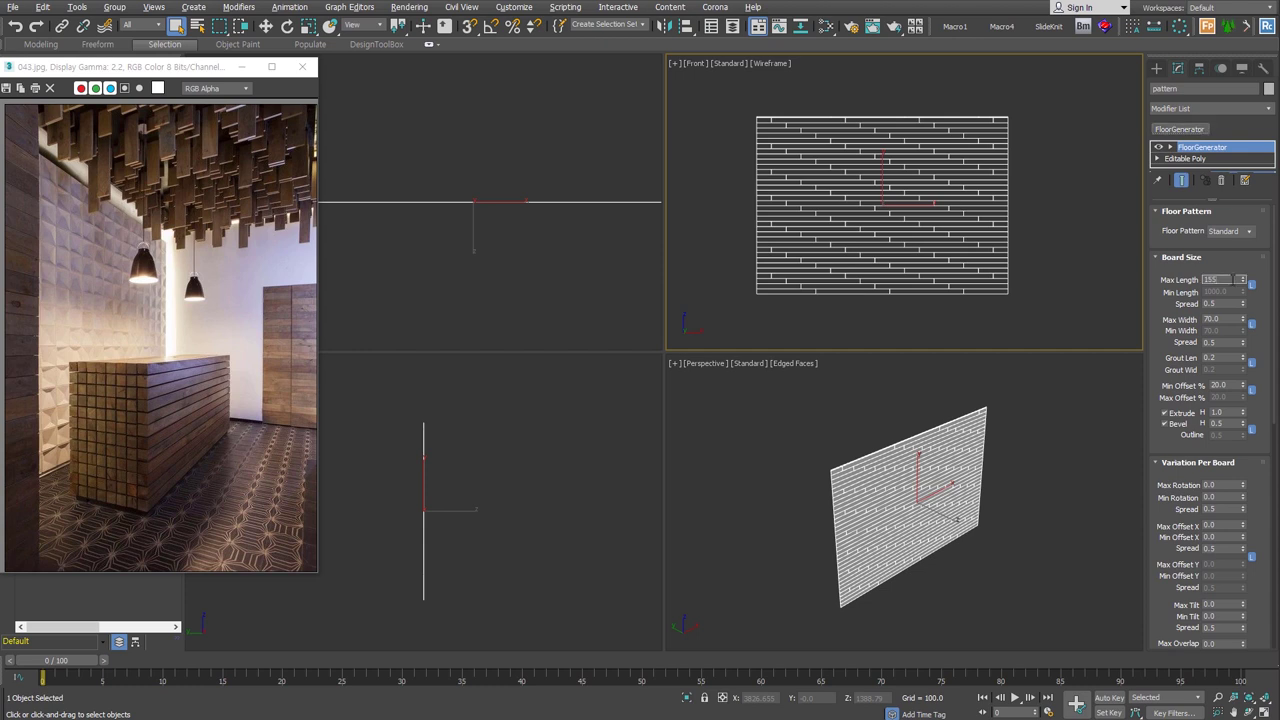
{"action": "double_click", "coordinate": [1220, 319]}
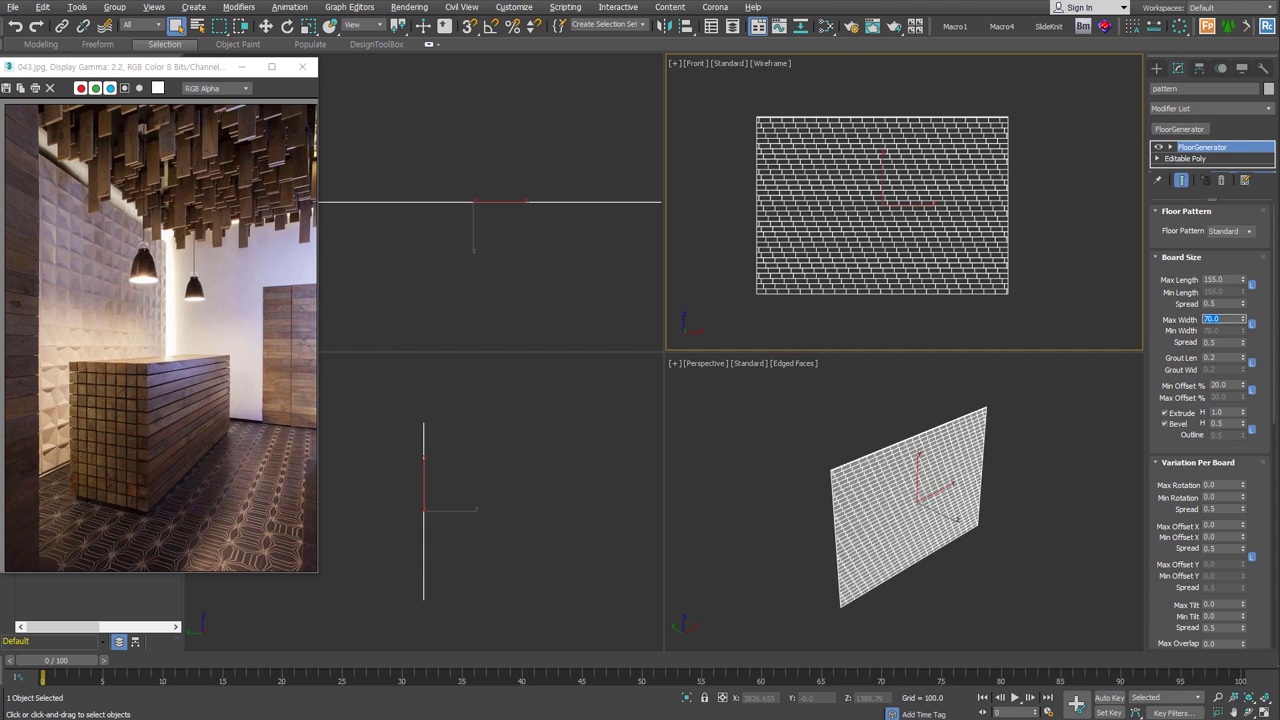
{"action": "type", "text": "155"}
{"action": "key", "text": "Return"}
Step: Set Grout Len and Min Offset % to 0 and turn off the board bevel
{"action": "double_click", "coordinate": [1220, 357]}
{"action": "type", "text": "0"}
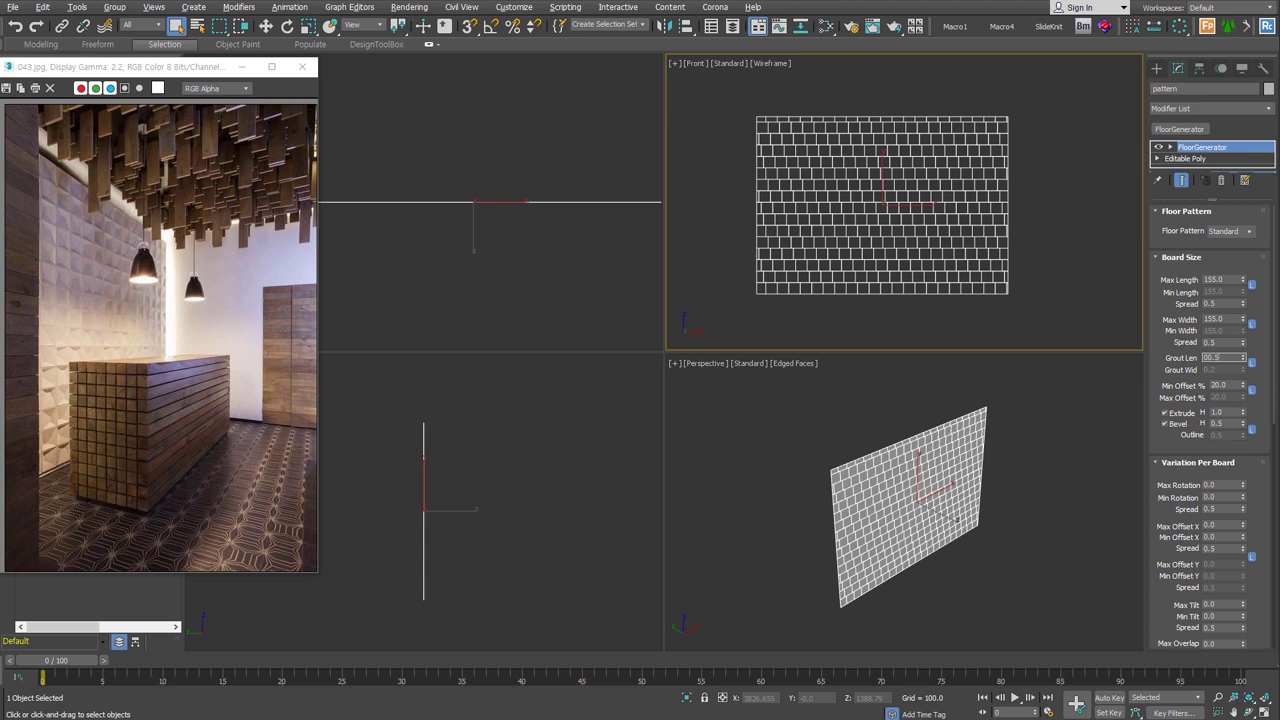
{"action": "right_click", "coordinate": [1247, 387]}
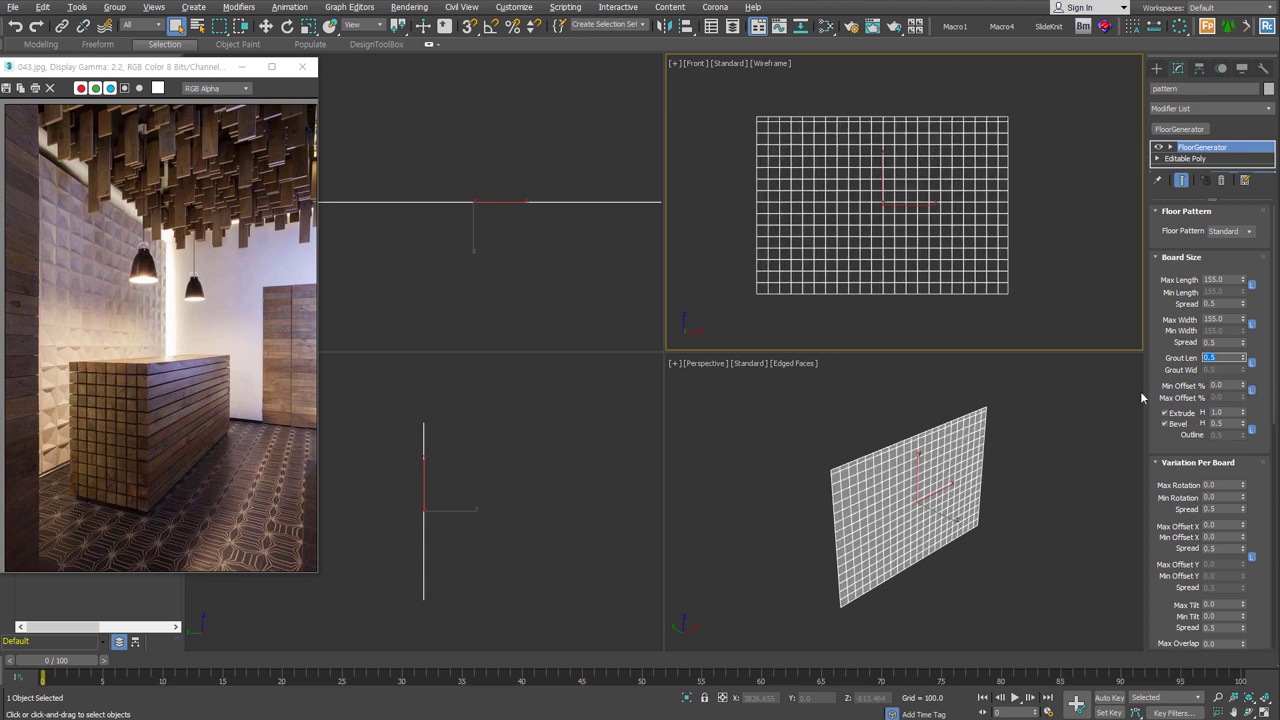
{"action": "scroll", "coordinate": [992, 291], "scroll_direction": "up", "scroll_amount": 10}
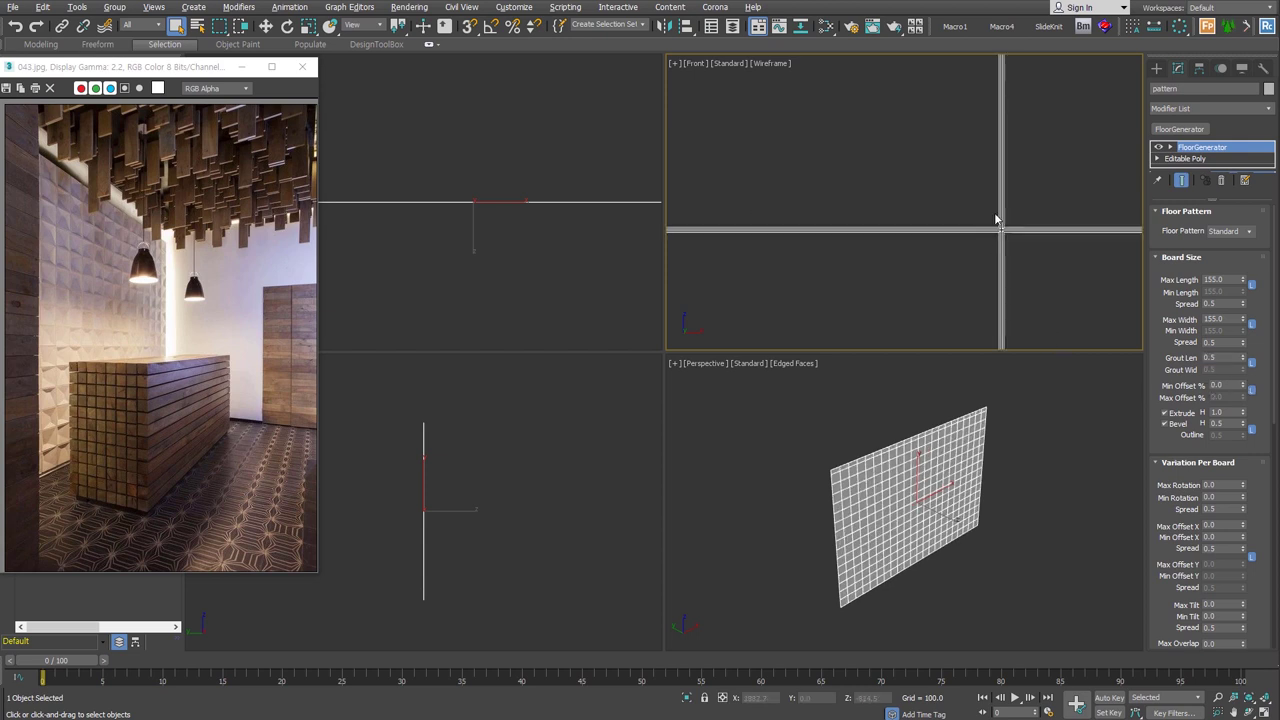
{"action": "left_click", "coordinate": [1175, 425]}
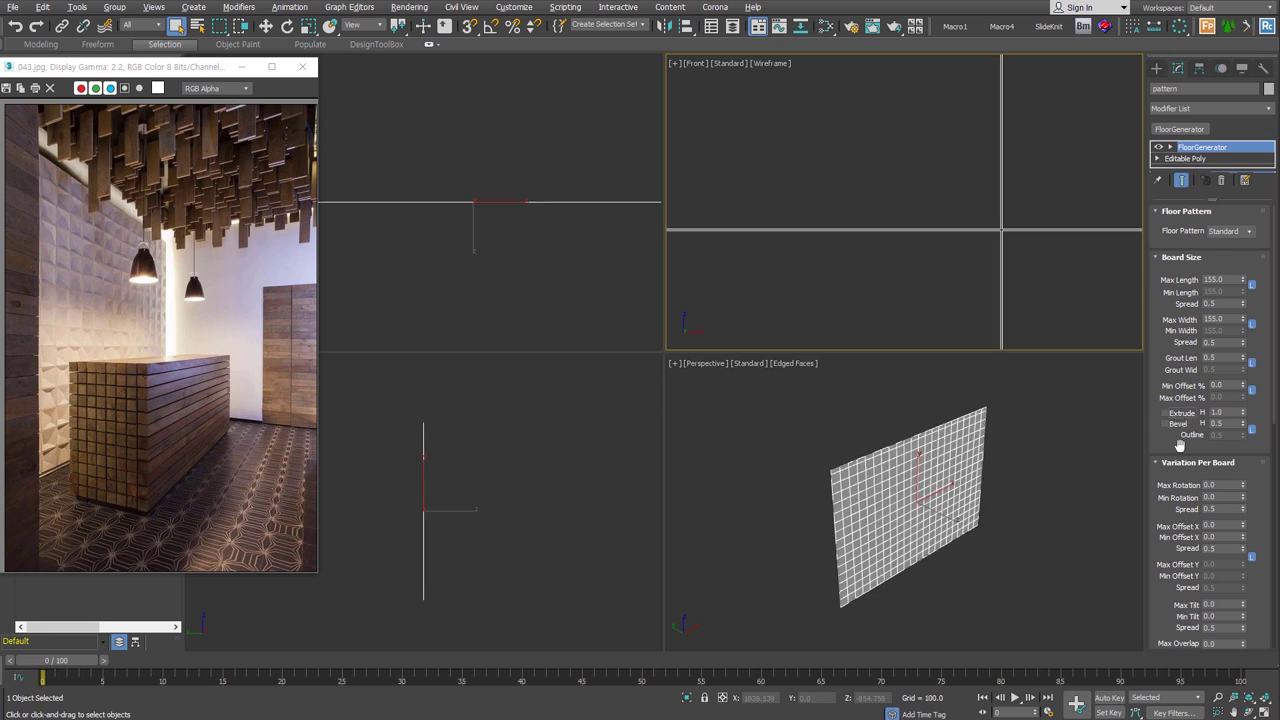
{"action": "double_click", "coordinate": [1221, 356]}
{"action": "type", "text": "0"}
{"action": "key", "text": "Return"}
{"action": "scroll", "coordinate": [1036, 258], "scroll_direction": "down", "scroll_amount": 2}
{"action": "scroll", "coordinate": [1040, 255], "scroll_direction": "down", "scroll_amount": 2}
{"action": "scroll", "coordinate": [1045, 250], "scroll_direction": "down", "scroll_amount": 2}
{"action": "scroll", "coordinate": [1038, 222], "scroll_direction": "down", "scroll_amount": 2}
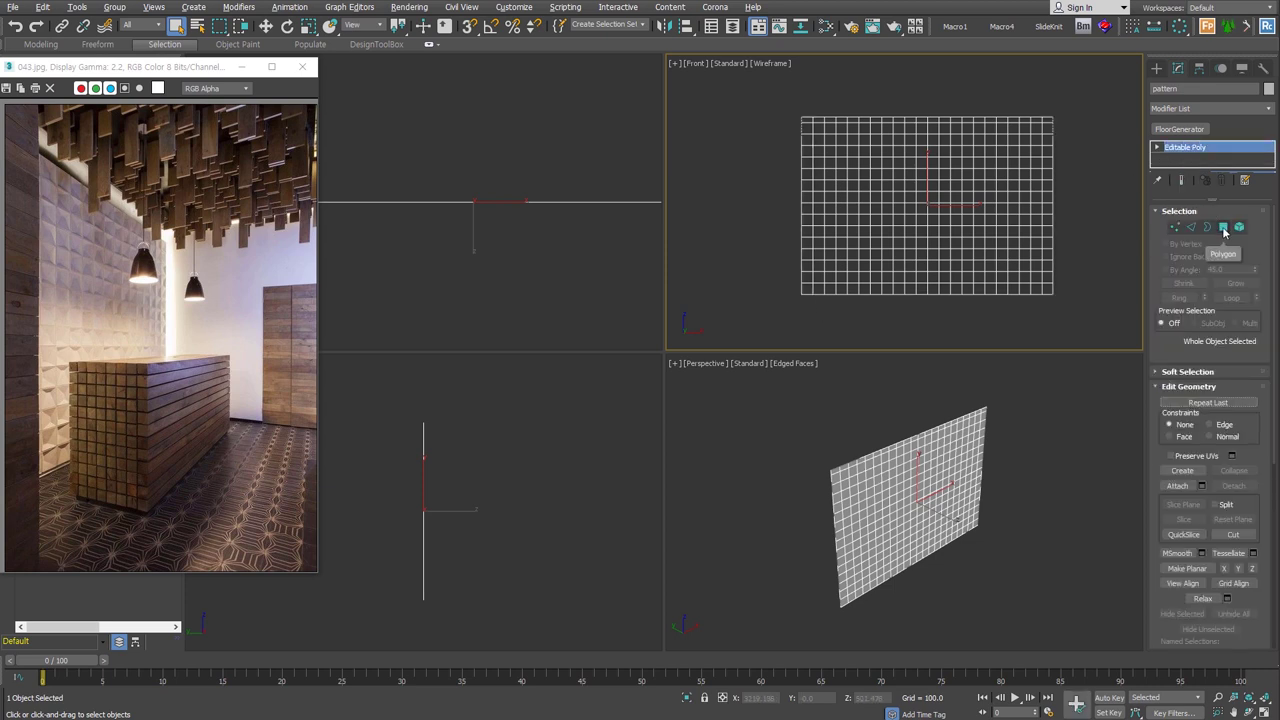
{"action": "left_click", "coordinate": [1224, 228]}
{"action": "mouse_move", "coordinate": [1046, 86]}
{"action": "left_mouse_down"}
{"action": "mouse_move", "coordinate": [1100, 293]}
{"action": "mouse_move", "coordinate": [766, 123]}
{"action": "mouse_move", "coordinate": [812, 296]}
{"action": "left_mouse_up"}
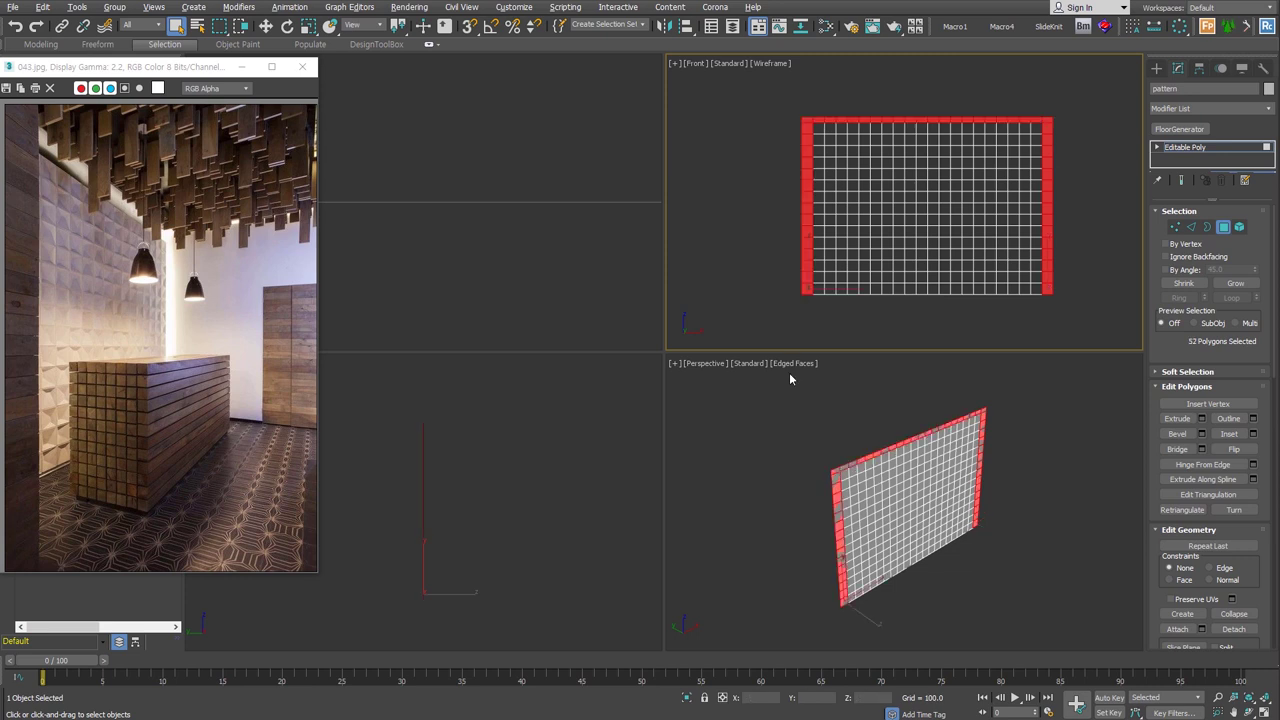
{"action": "key", "text": "4"}
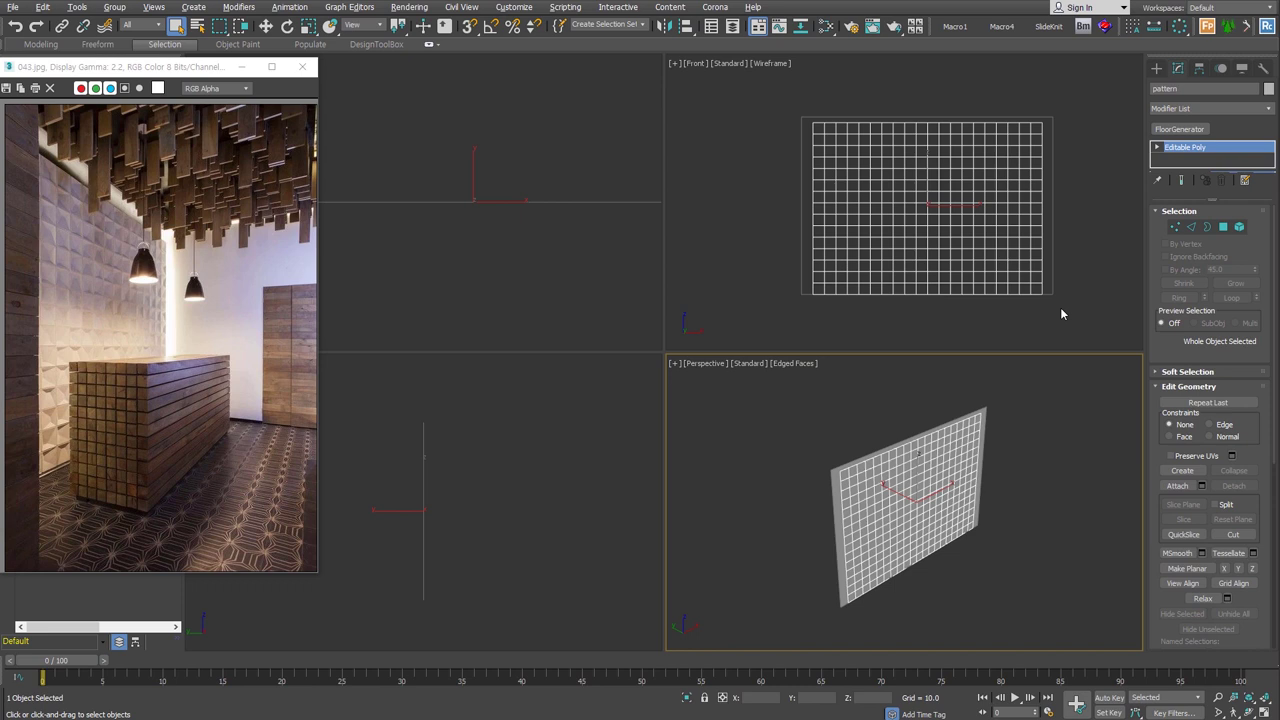
{"action": "scroll", "coordinate": [1060, 314], "scroll_direction": "up", "scroll_amount": 5}
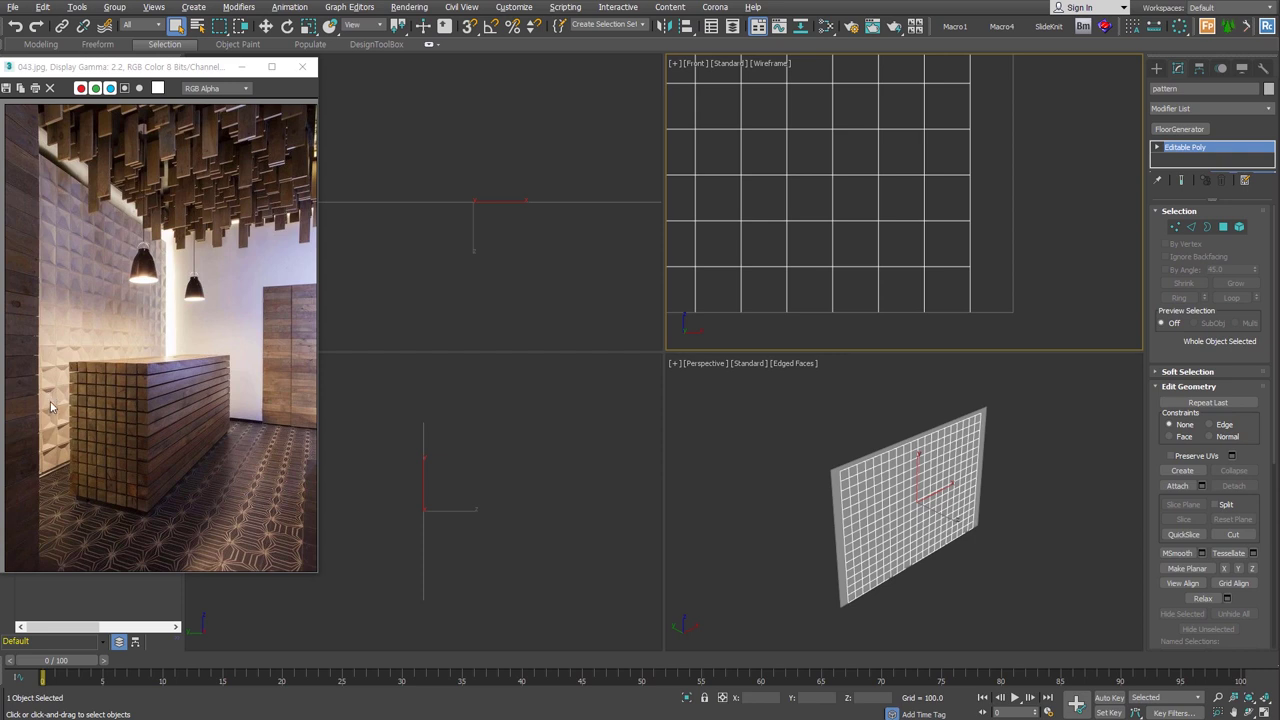
Step: Clone one tile polygon out beside the grid as a separate object, Object001
{"action": "left_click", "coordinate": [1222, 227]}
{"action": "left_click", "coordinate": [928, 197]}
{"action": "right_click", "coordinate": [957, 188]}
{"action": "left_click", "coordinate": [1000, 200]}
{"action": "left_click_drag", "start_coordinate": [985, 199], "coordinate": [1125, 207]}
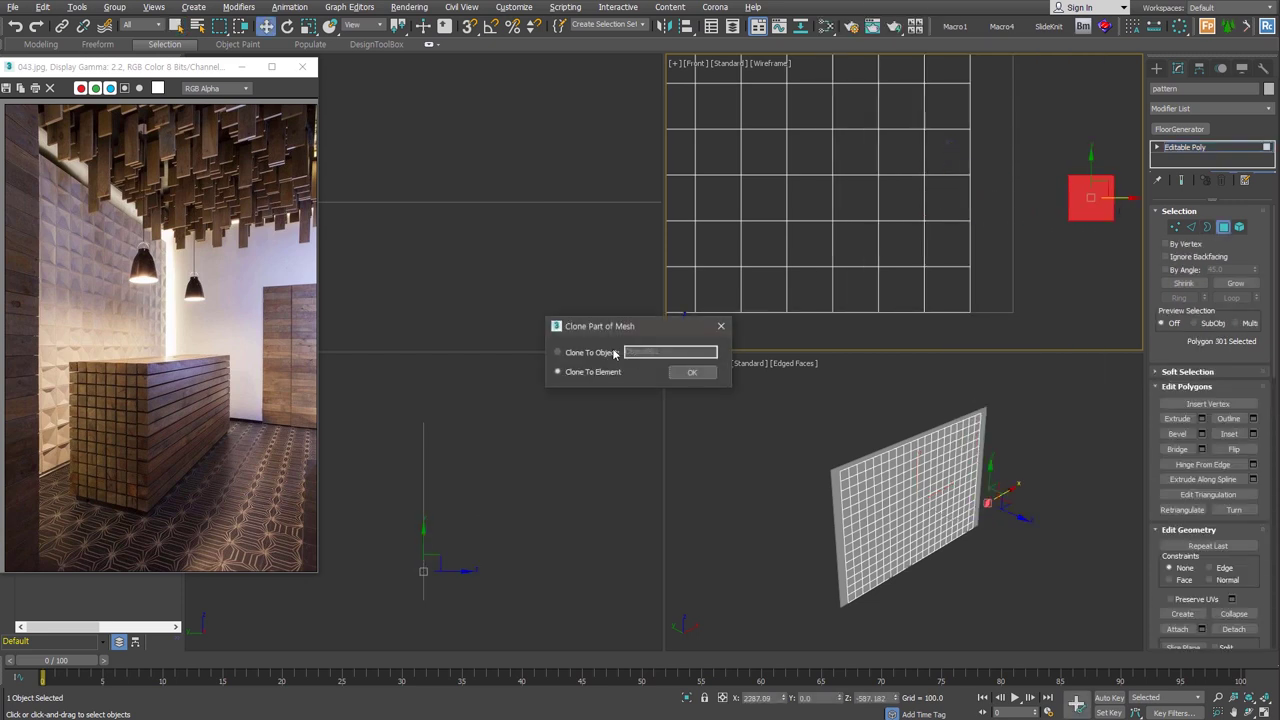
{"action": "left_click", "coordinate": [688, 372]}
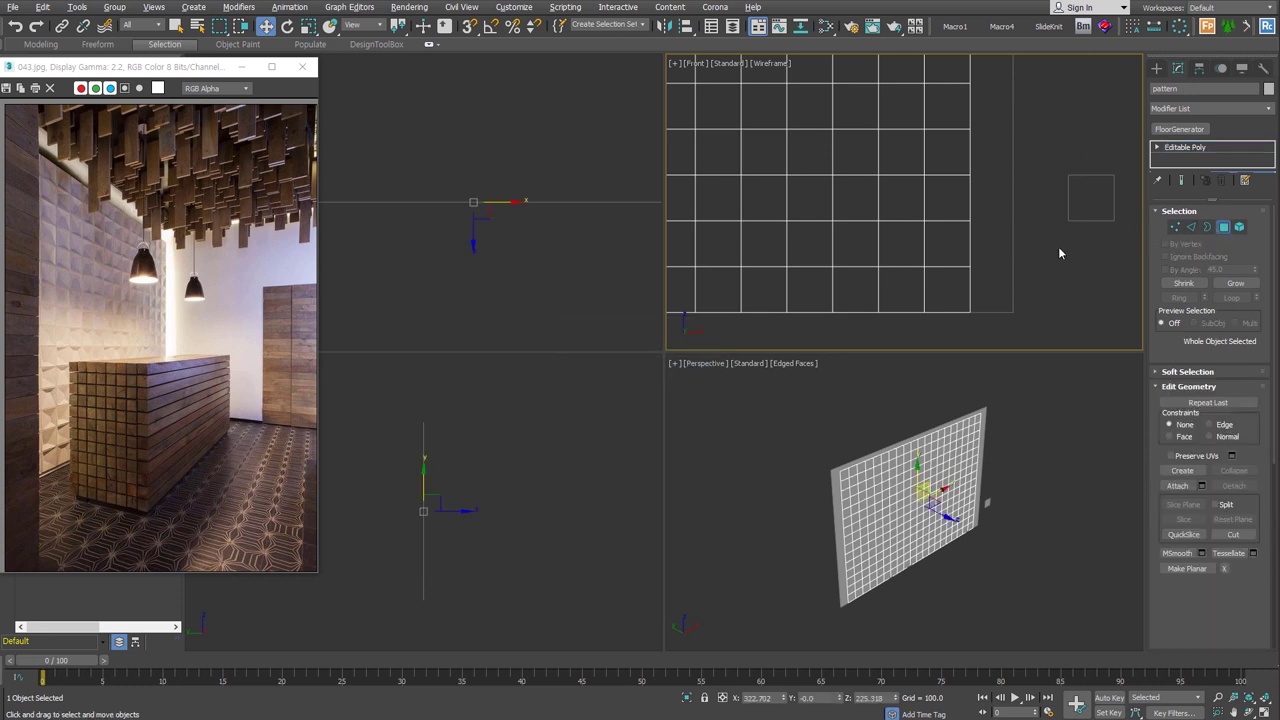
Step: Select Object001 and adjust its pivot using Affect Pivot Only in Hierarchy
{"action": "left_click", "coordinate": [1120, 244]}
{"action": "left_click", "coordinate": [1113, 218]}
{"action": "middle_click_drag", "start_coordinate": [1100, 257], "coordinate": [968, 288]}
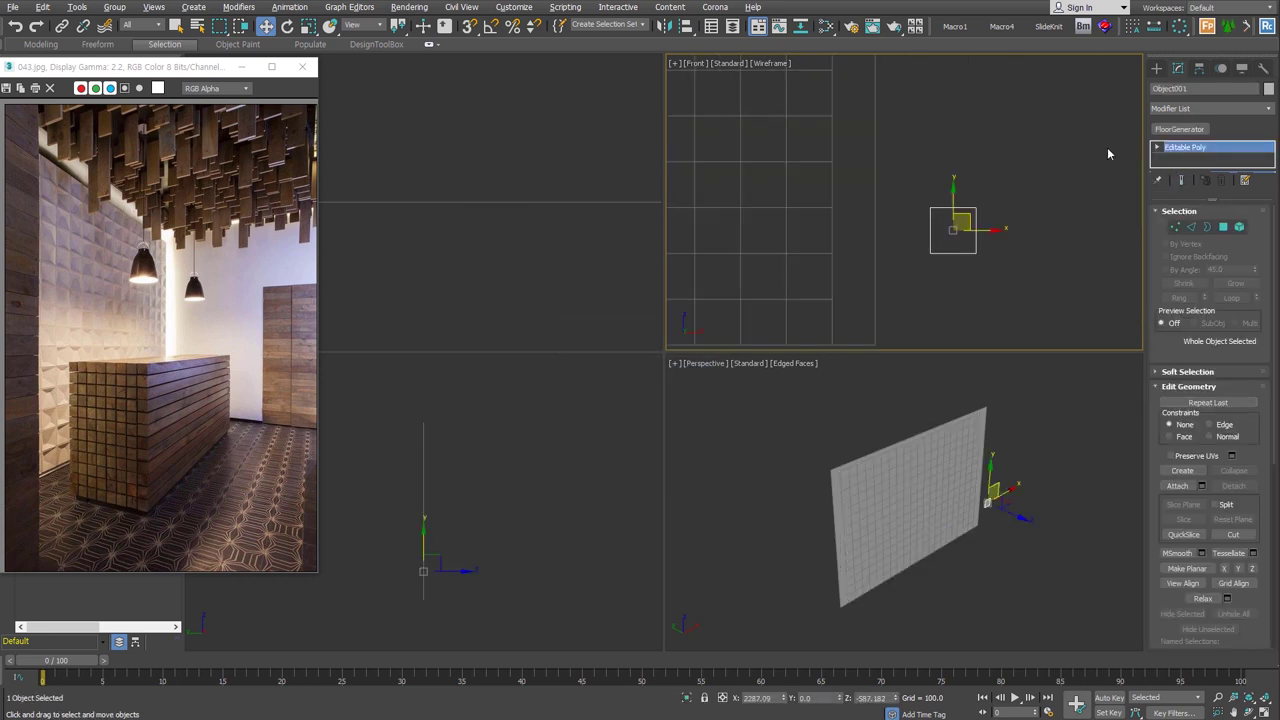
{"action": "left_click", "coordinate": [1201, 77]}
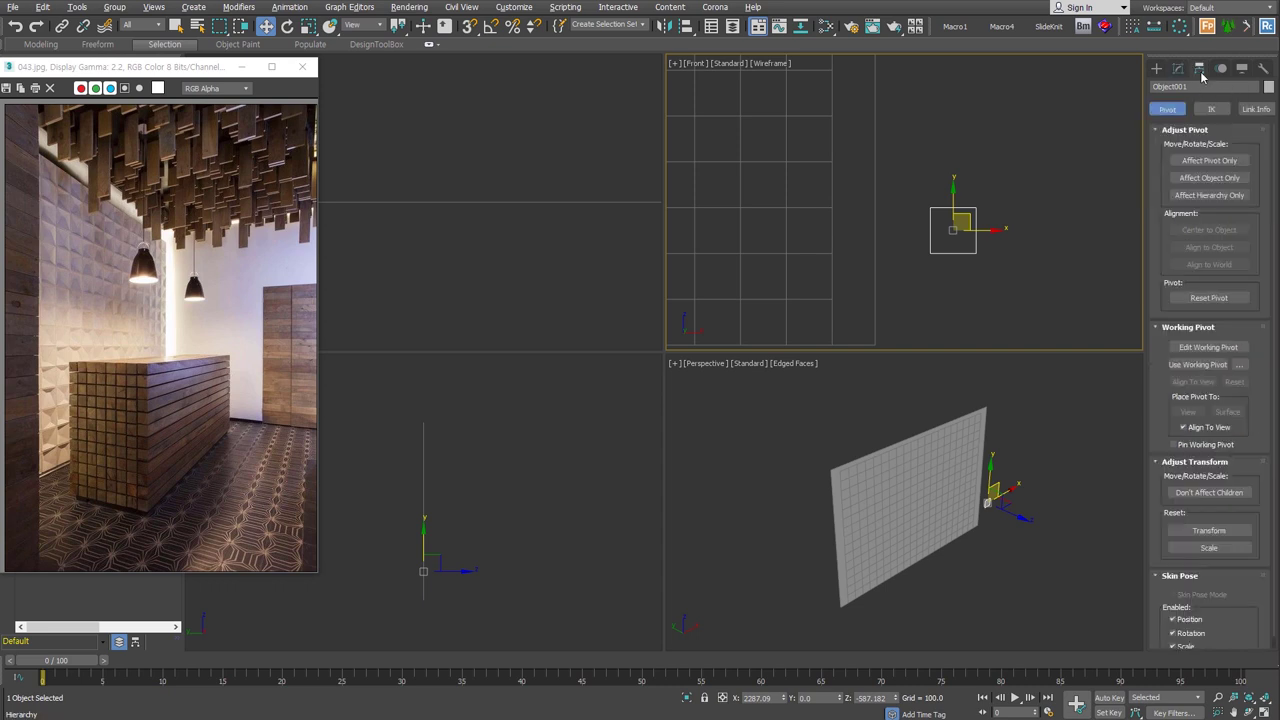
{"action": "left_click", "coordinate": [1209, 160]}
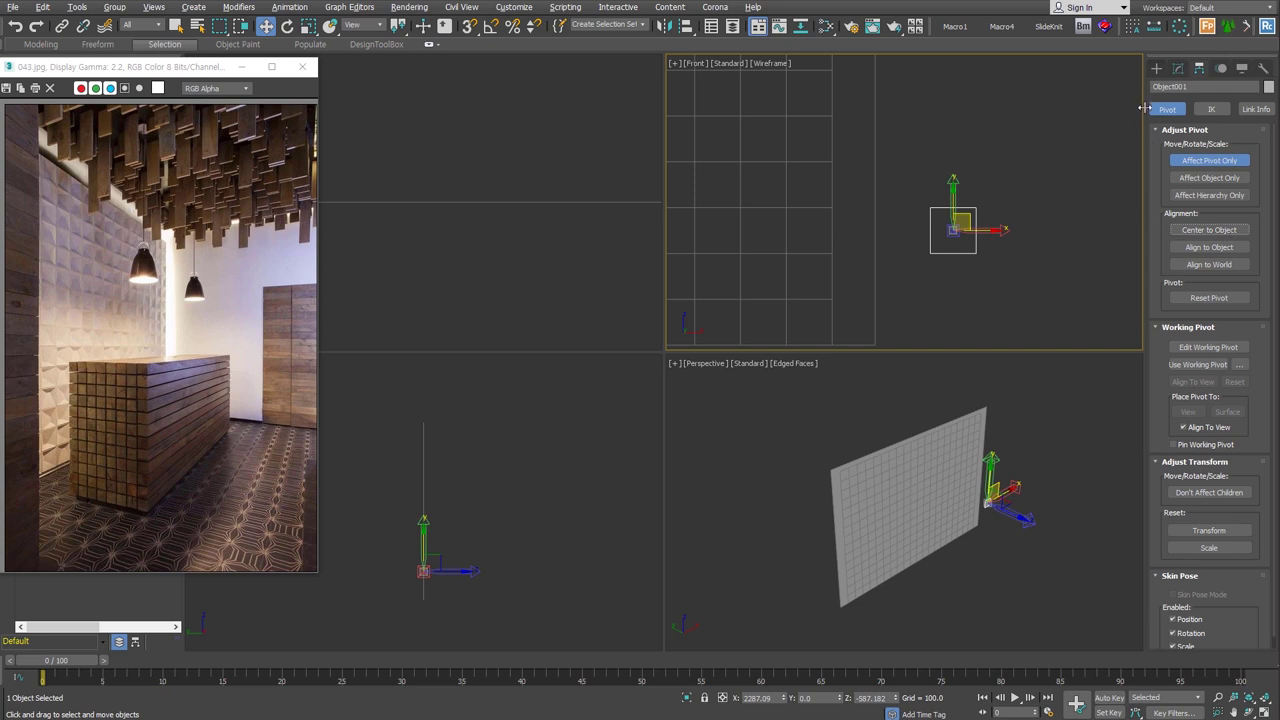
{"action": "left_click", "coordinate": [1158, 70]}
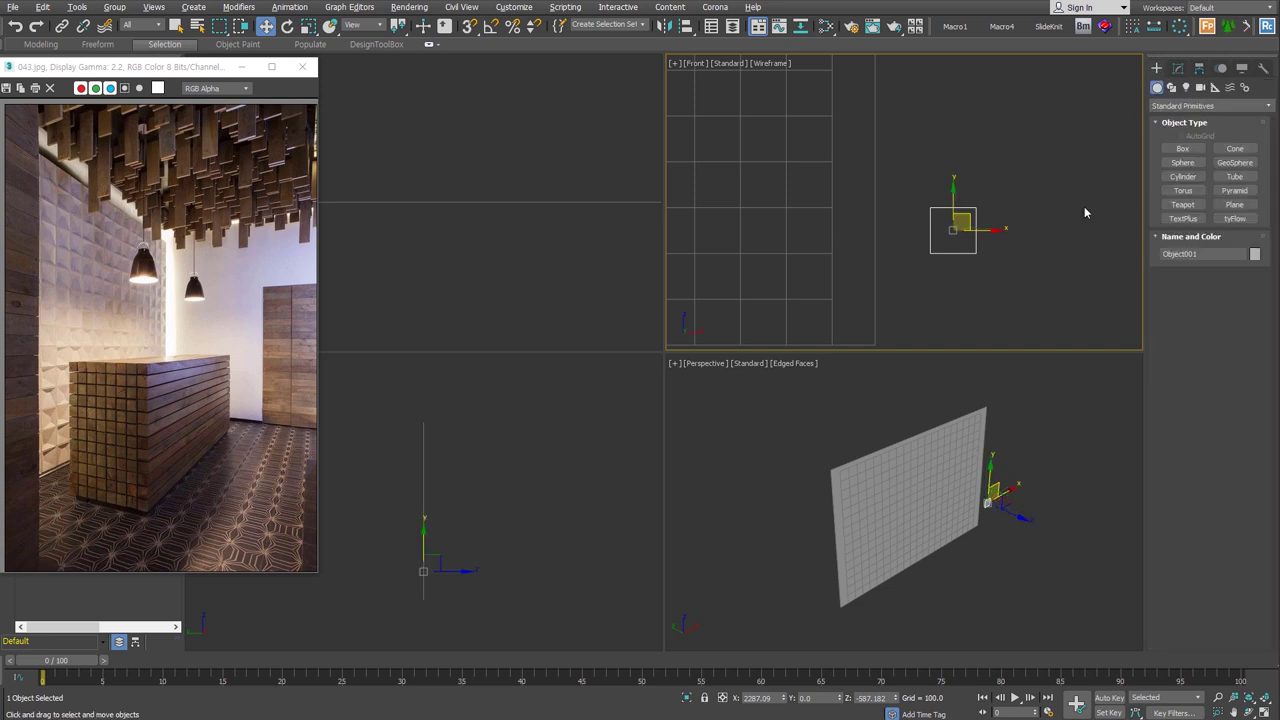
{"action": "middle_click_drag", "start_coordinate": [1011, 245], "coordinate": [900, 172], "text": "alt"}
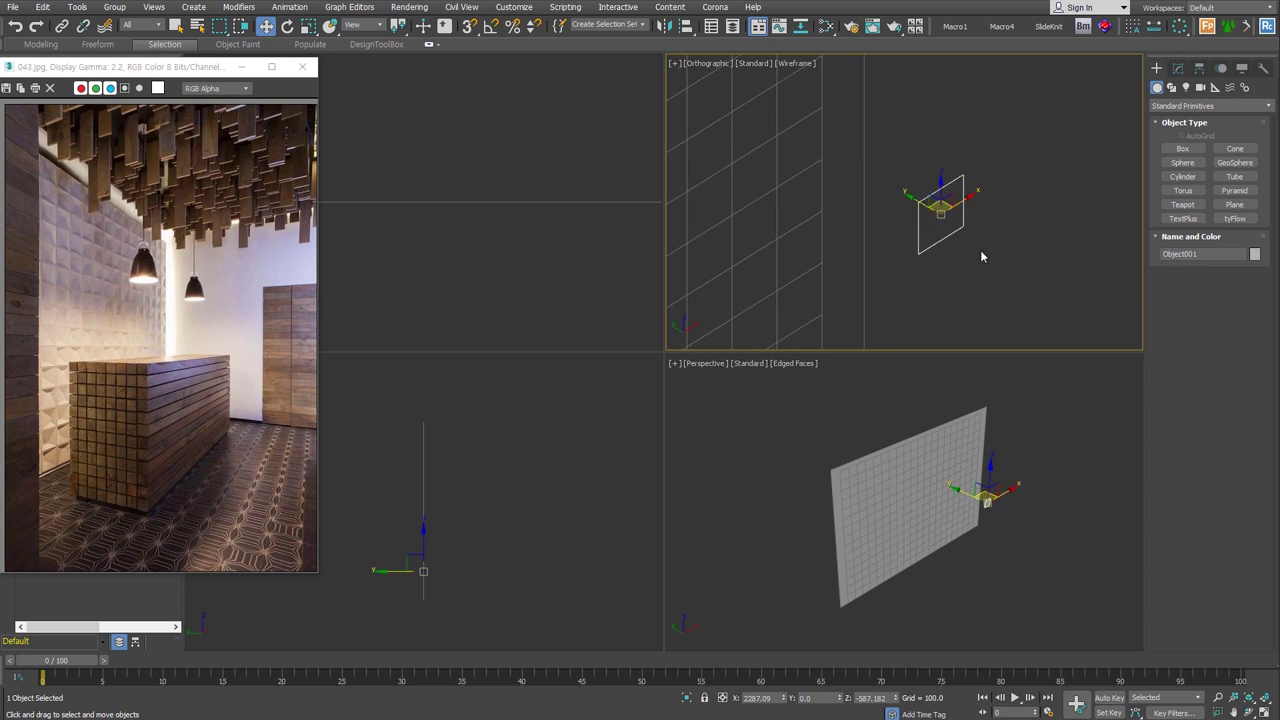
Step: Give Object001 a Shell modifier with an outer amount of 100
{"action": "key", "text": "s"}
{"action": "double_click", "coordinate": [1241, 243]}
{"action": "type", "text": "100"}
{"action": "key", "text": "Return"}
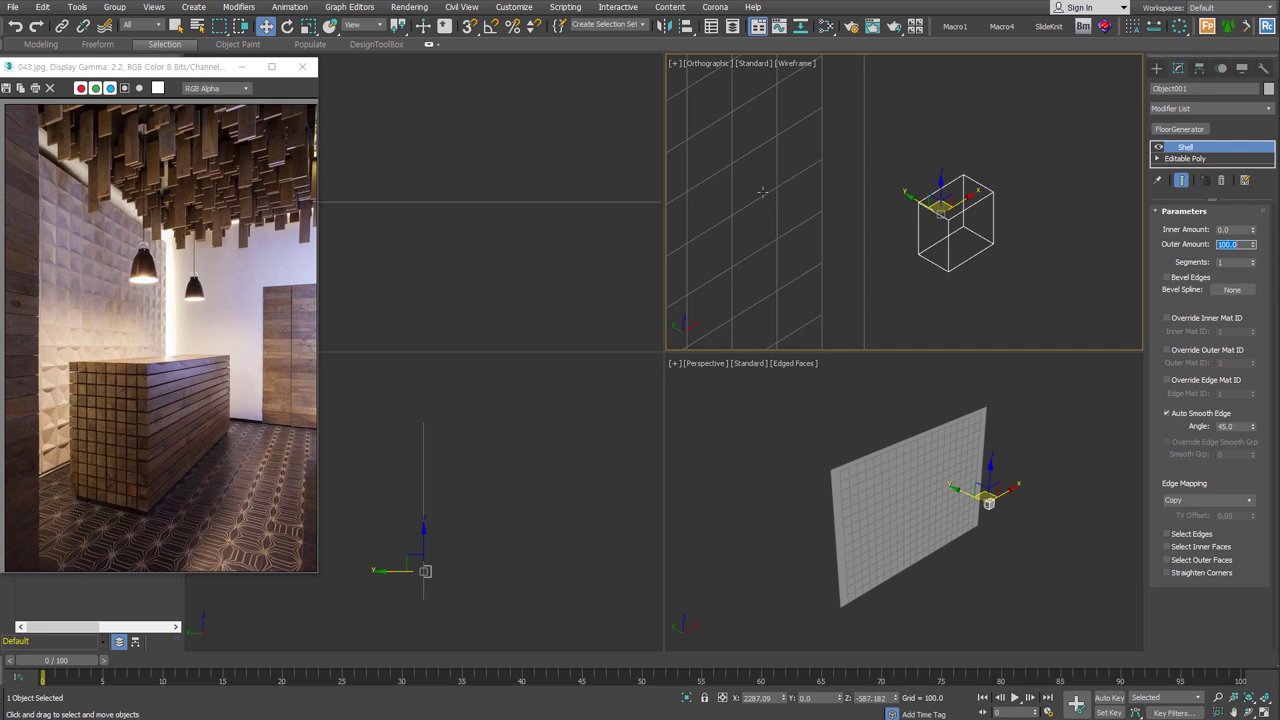
{"action": "key", "text": "ctrl+z"}
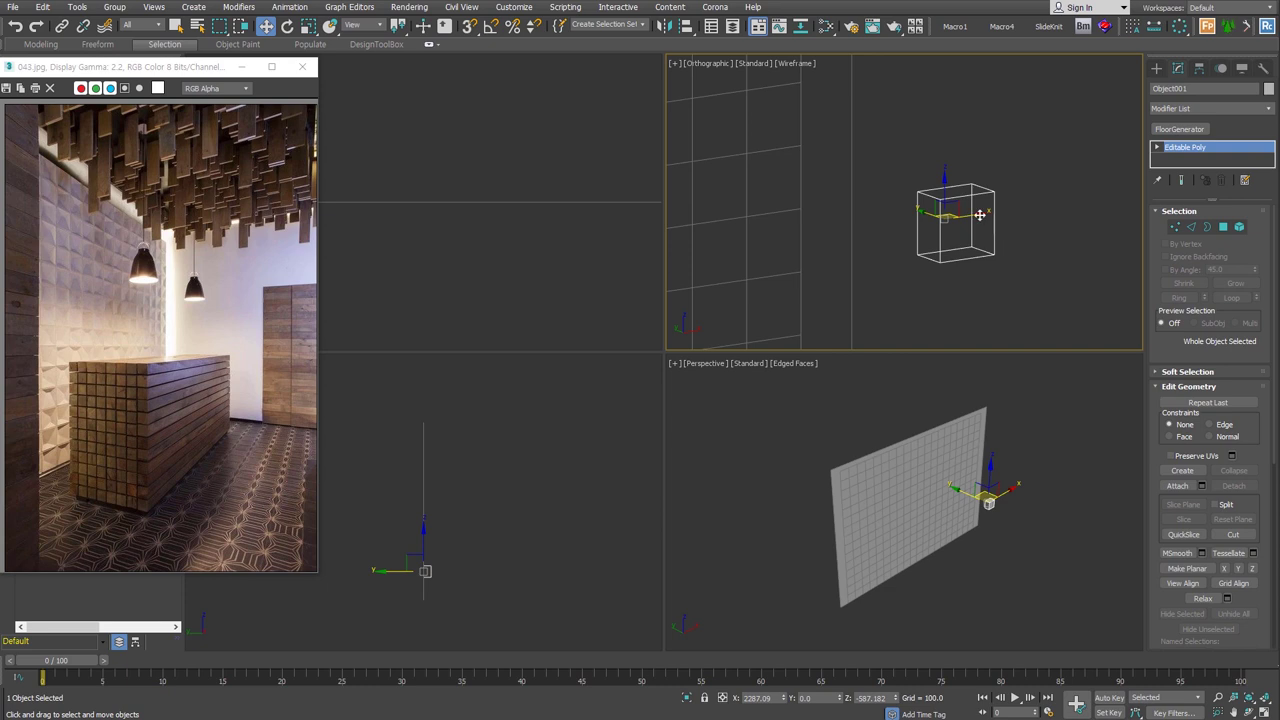
{"action": "scroll", "coordinate": [960, 212], "scroll_direction": "up", "scroll_amount": 4}
{"action": "key", "text": "alt+s"}
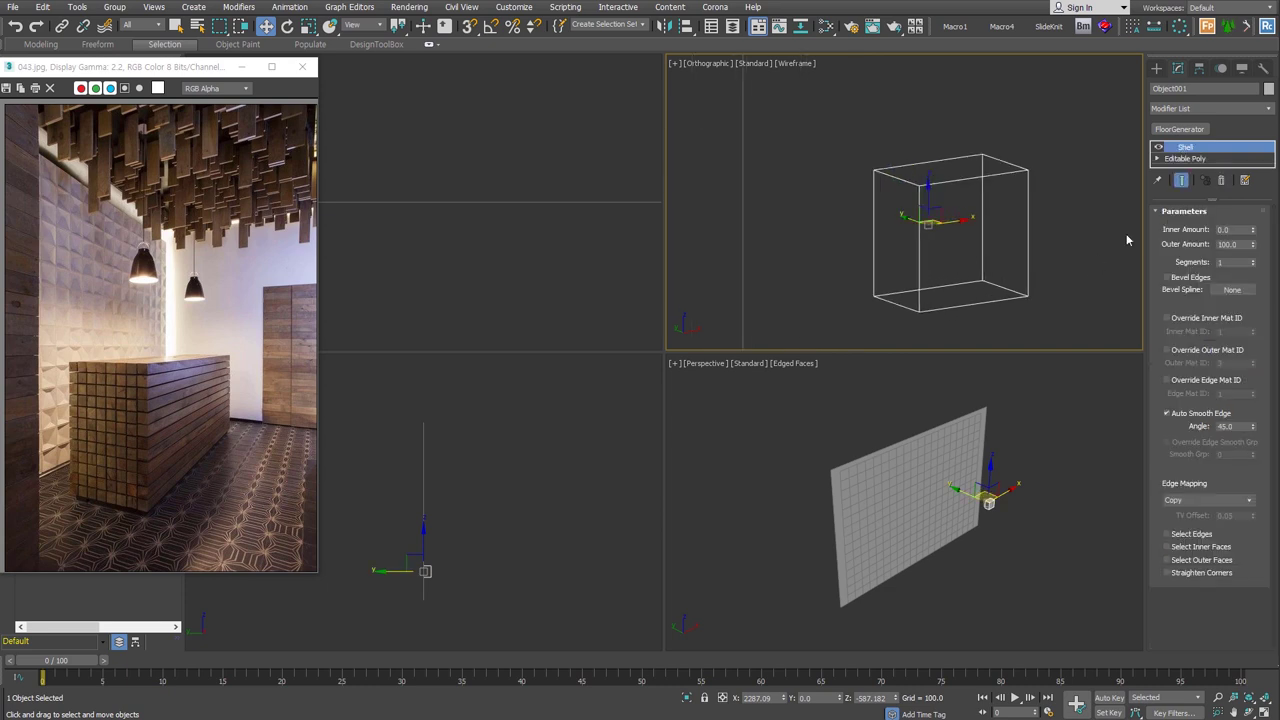
{"action": "left_click", "coordinate": [1199, 159]}
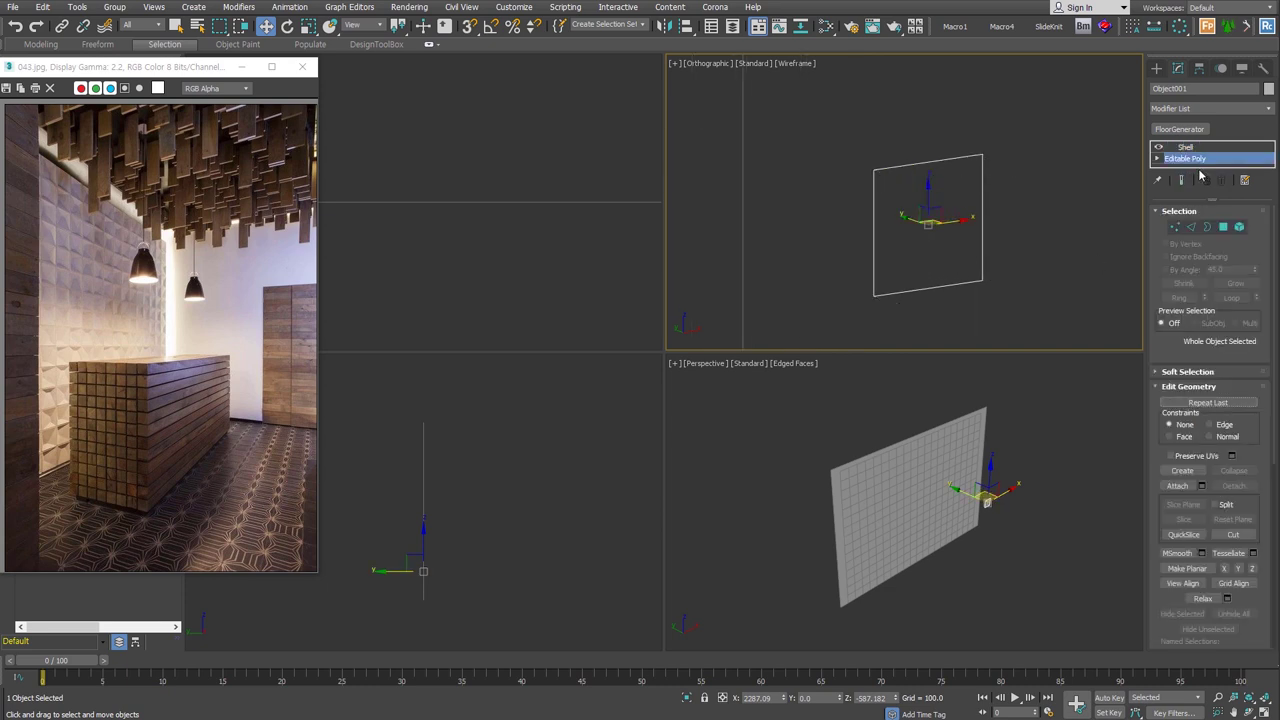
Step: Chamfer the tile's open border
{"action": "left_click", "coordinate": [1223, 227]}
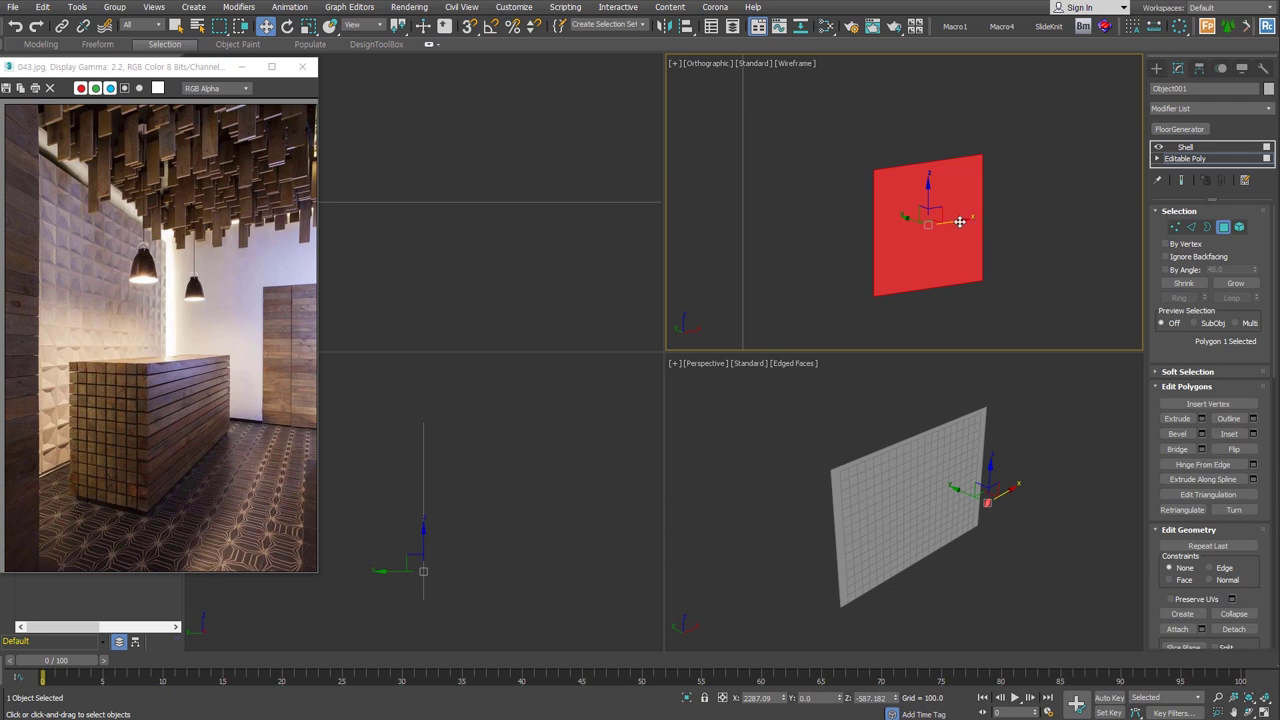
{"action": "left_click", "coordinate": [1207, 227], "text": "ctrl"}
{"action": "right_click", "coordinate": [894, 210]}
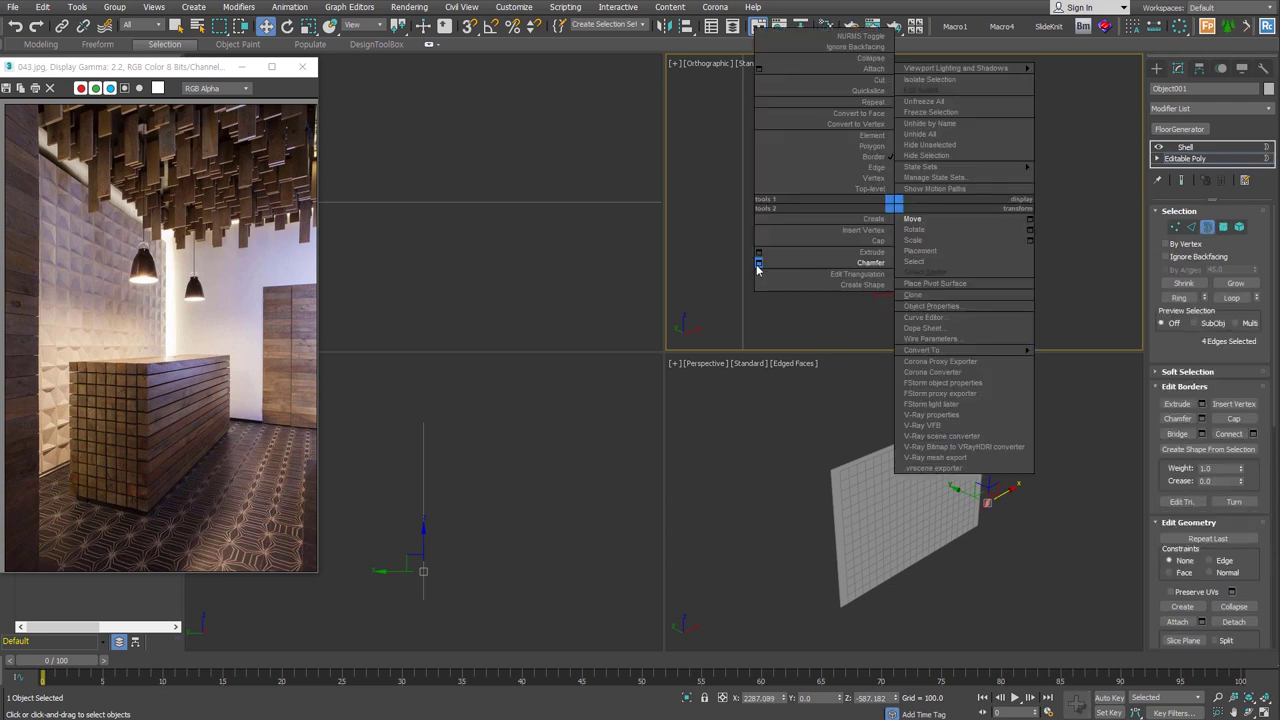
{"action": "left_click", "coordinate": [758, 263]}
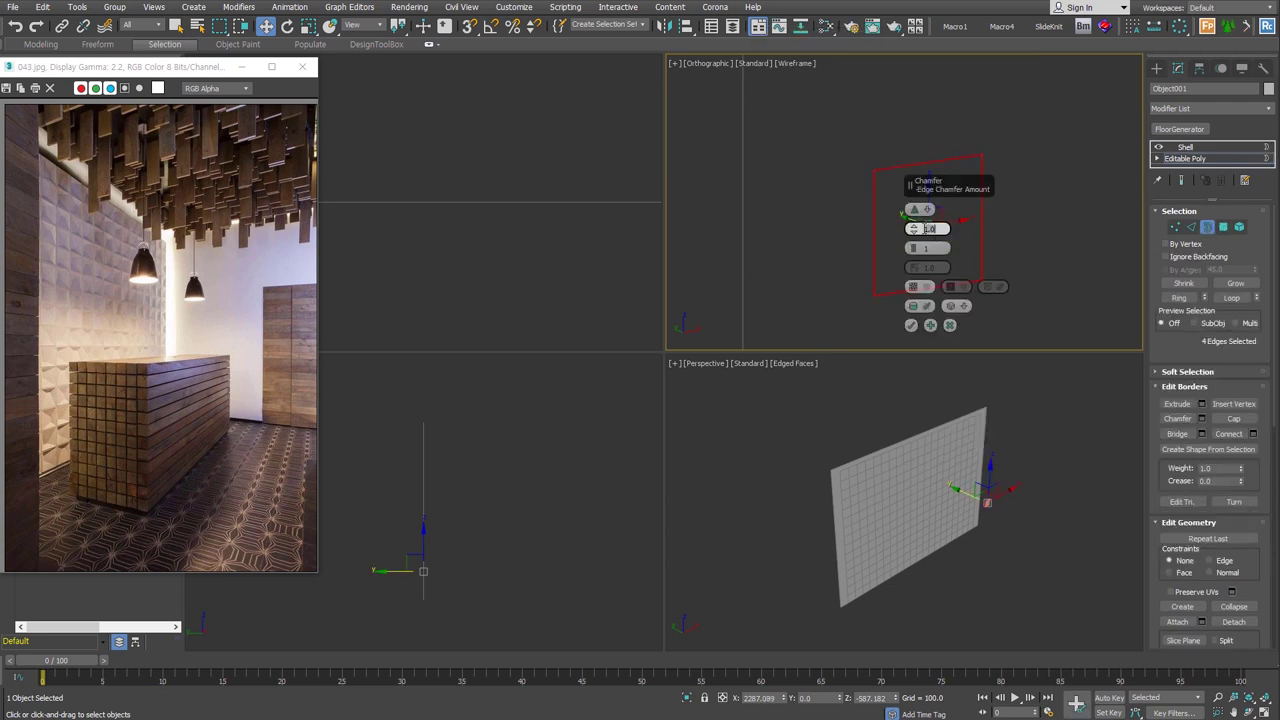
{"action": "left_click", "coordinate": [914, 330]}
{"action": "scroll", "coordinate": [880, 180], "scroll_direction": "up", "scroll_amount": 5}
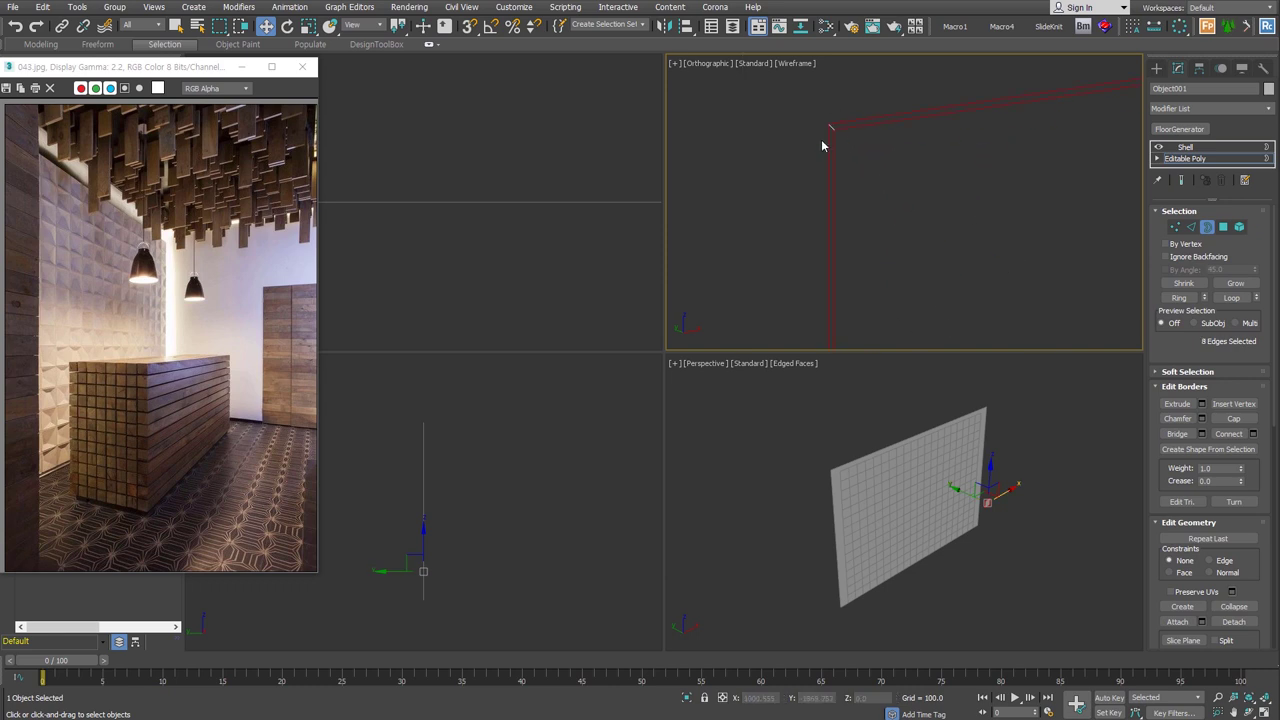
{"action": "scroll", "coordinate": [983, 303], "scroll_direction": "down", "scroll_amount": 5}
Step: Delete the Shell modifier and extrude all the tile's polygons by 90
{"action": "key", "text": "4"}
{"action": "key", "text": "ctrl+a"}
{"action": "left_click", "coordinate": [1185, 147]}
{"action": "left_click", "coordinate": [1222, 180]}
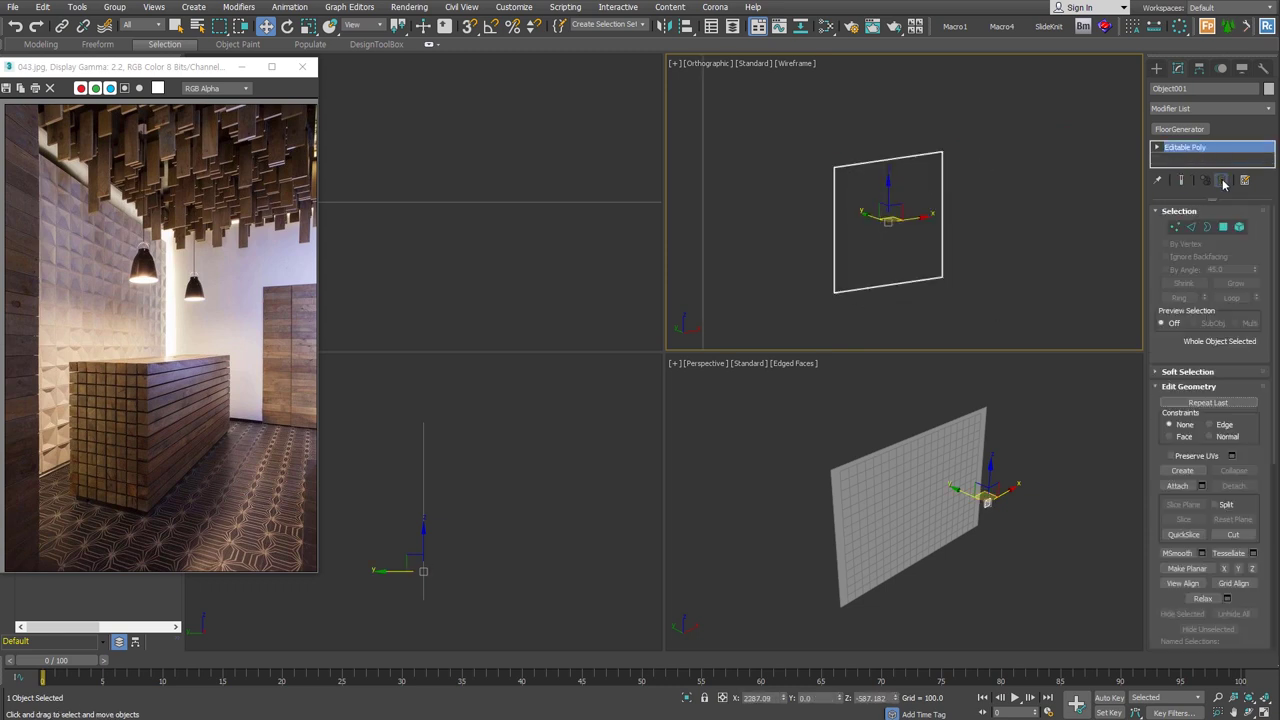
{"action": "left_click", "coordinate": [1224, 229]}
{"action": "right_click", "coordinate": [873, 240]}
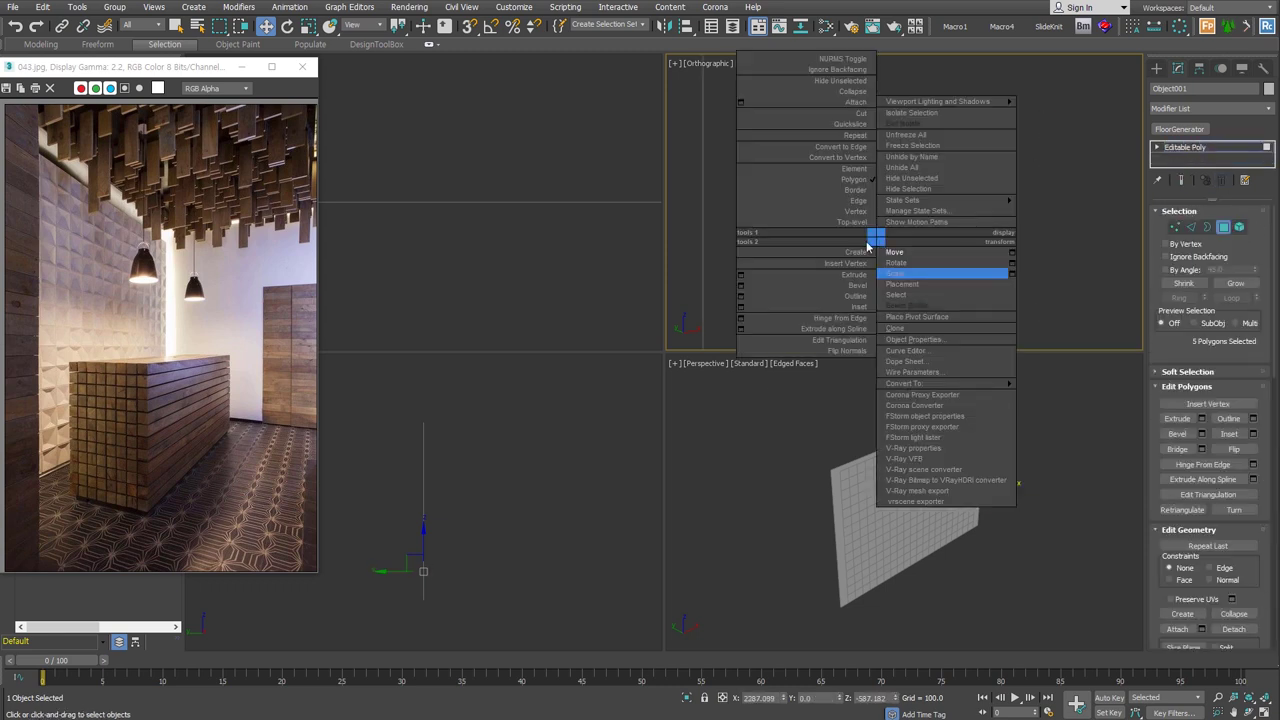
{"action": "left_click", "coordinate": [746, 276]}
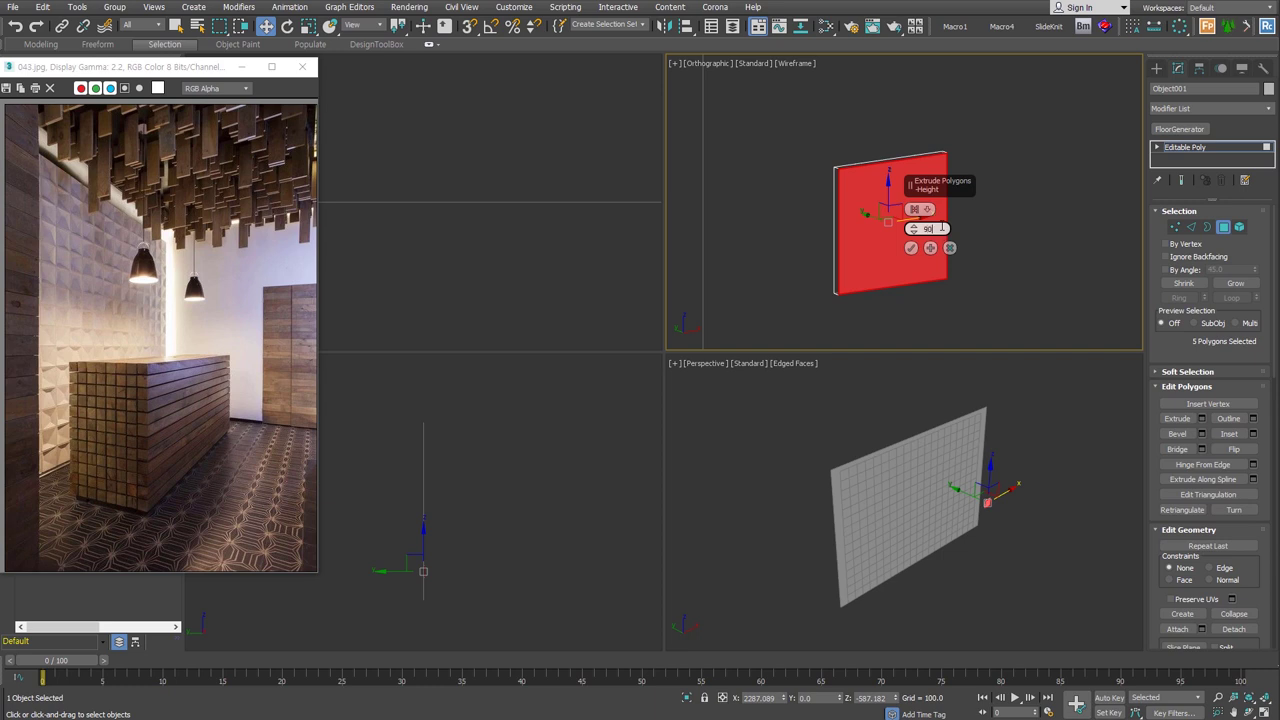
{"action": "key", "text": "Return"}
{"action": "left_click", "coordinate": [949, 248]}
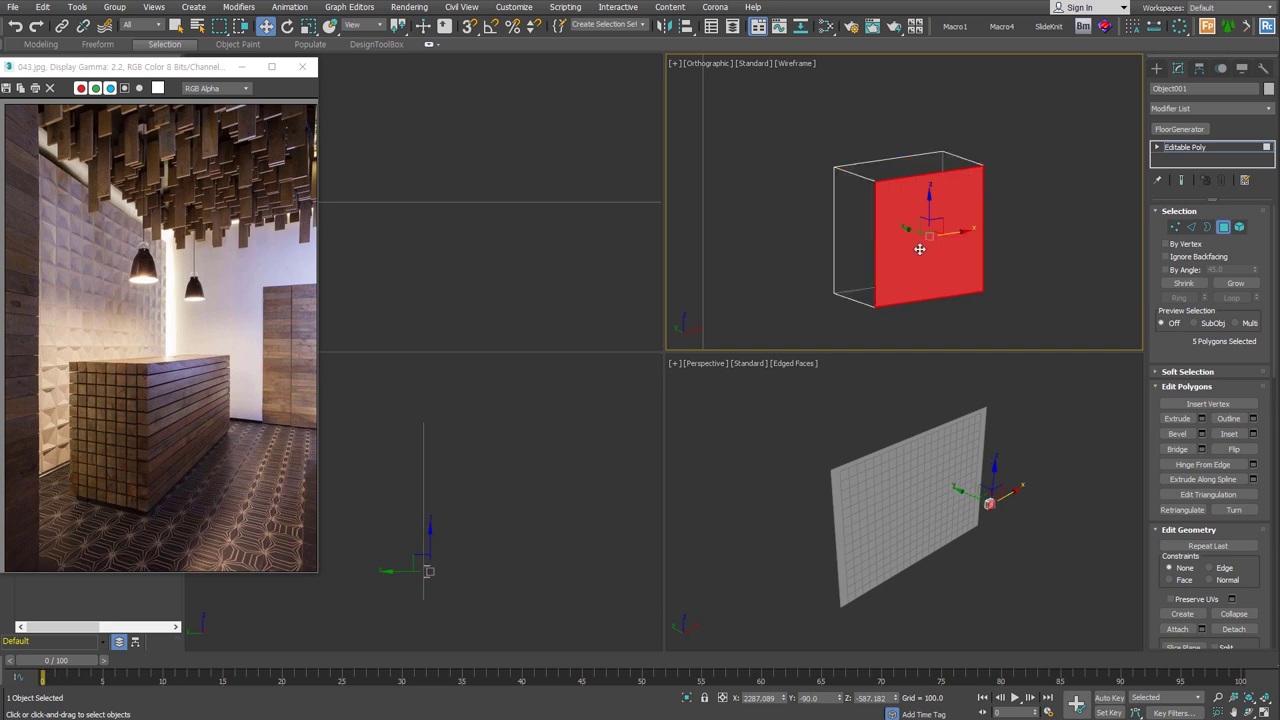
Step: Extrude and then inset the tile's front face
{"action": "right_click", "coordinate": [940, 242]}
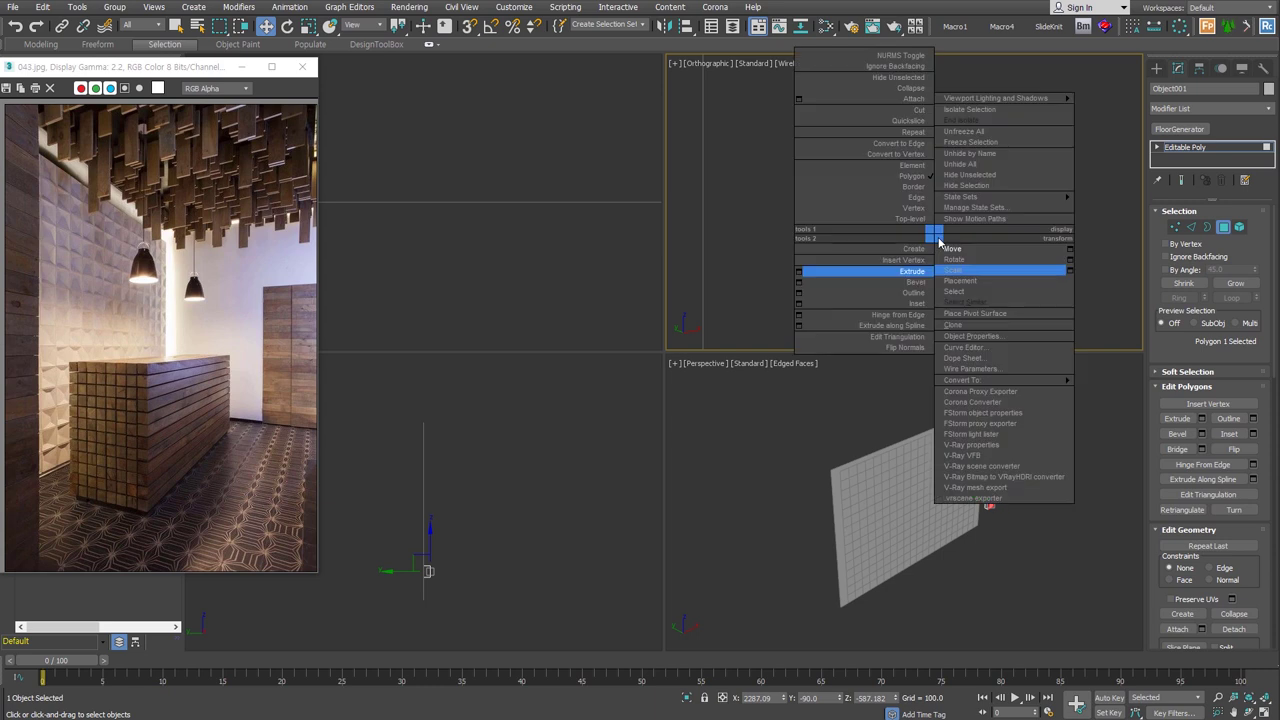
{"action": "left_click", "coordinate": [800, 271]}
{"action": "left_click", "coordinate": [930, 229]}
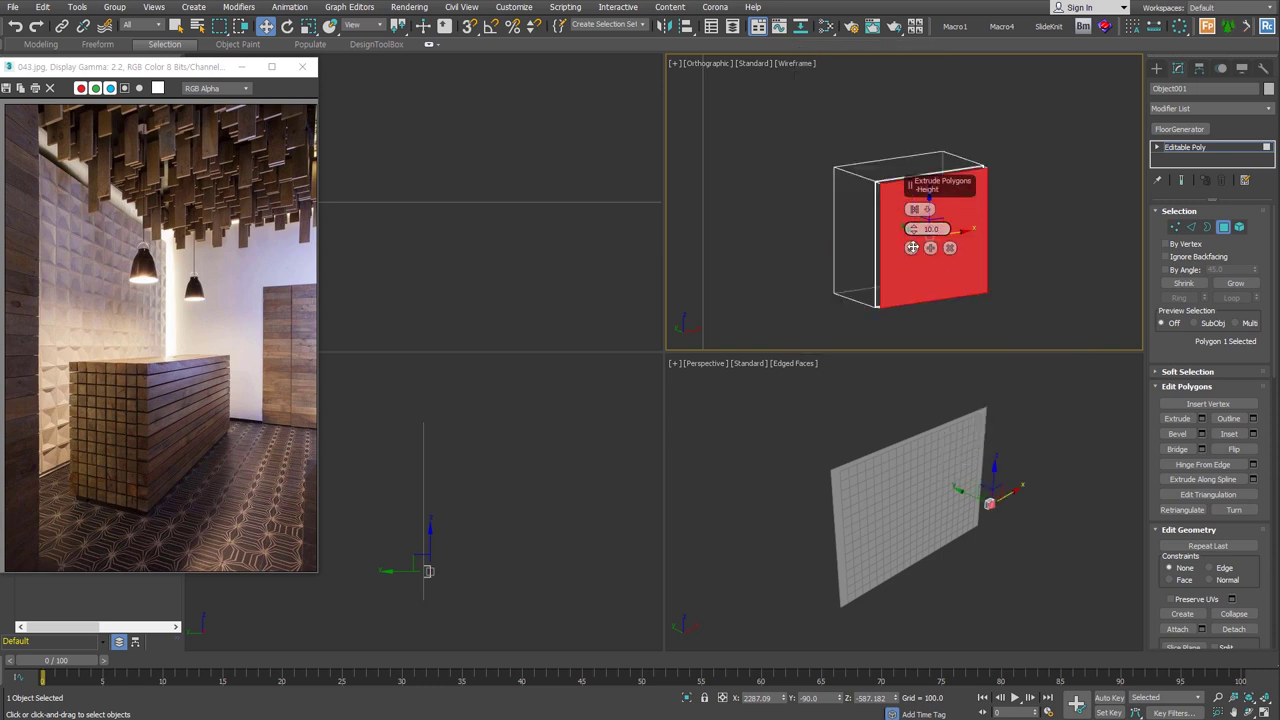
{"action": "left_click", "coordinate": [910, 248]}
{"action": "key", "text": "z"}
{"action": "mouse_move", "coordinate": [929, 243]}
{"action": "middle_mouse_down", "text": "alt"}
{"action": "mouse_move", "coordinate": [820, 243]}
{"action": "mouse_move", "coordinate": [928, 240]}
{"action": "middle_mouse_up", "text": "alt"}
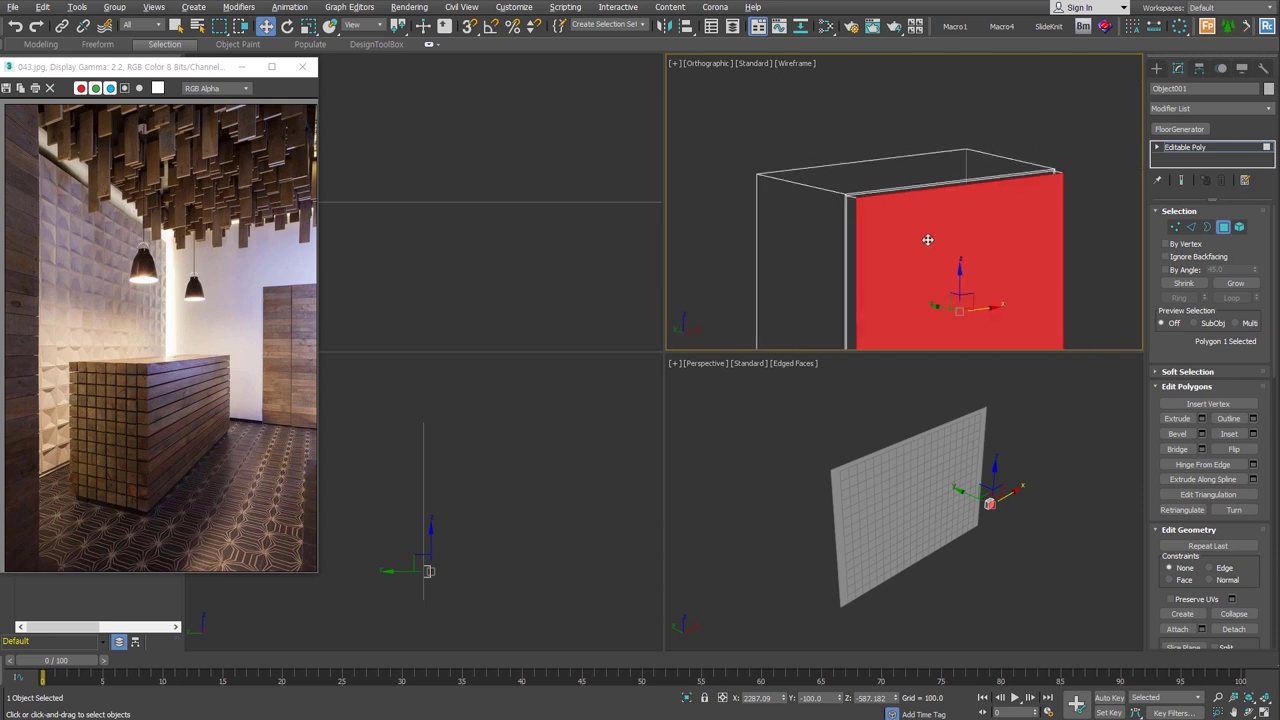
{"action": "scroll", "coordinate": [943, 243], "scroll_direction": "down", "scroll_amount": 3}
{"action": "right_click", "coordinate": [950, 235]}
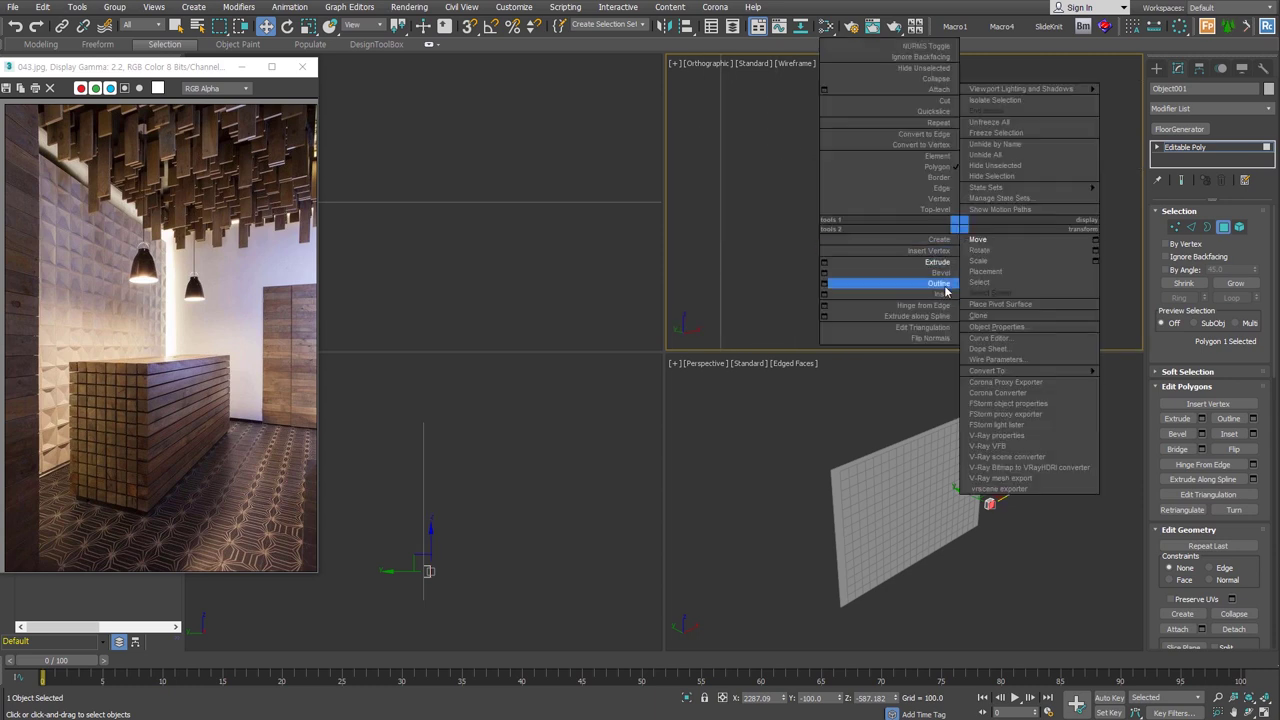
{"action": "left_click", "coordinate": [900, 284]}
{"action": "right_click", "coordinate": [946, 254]}
{"action": "left_click", "coordinate": [965, 262]}
{"action": "mouse_move", "coordinate": [950, 255]}
{"action": "middle_mouse_down", "text": "alt"}
{"action": "mouse_move", "coordinate": [937, 251]}
{"action": "mouse_move", "coordinate": [987, 246]}
{"action": "middle_mouse_up", "text": "alt"}
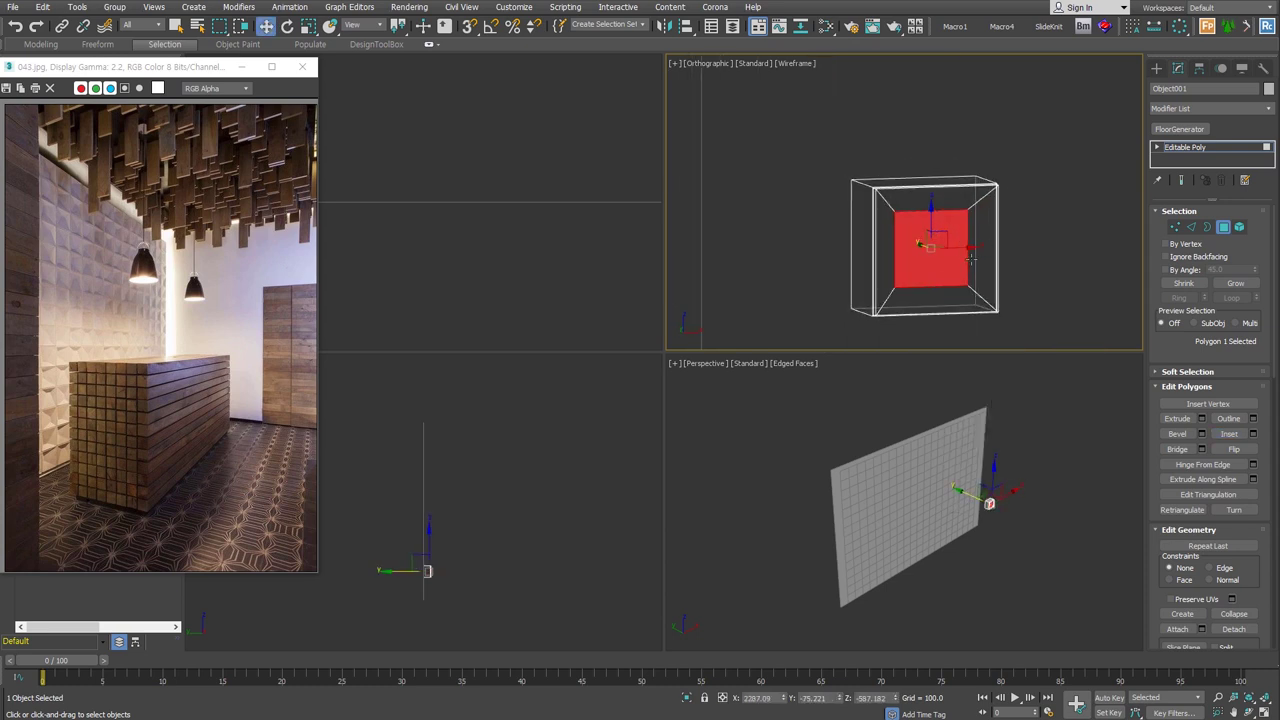
Step: Collapse the front face's edges into a single point and scale it up slightly
{"action": "key", "text": "2"}
{"action": "middle_click_drag", "start_coordinate": [941, 268], "coordinate": [967, 279], "text": "alt"}
{"action": "scroll", "coordinate": [1250, 500], "scroll_direction": "down", "scroll_amount": 5}
{"action": "left_click", "coordinate": [1234, 429]}
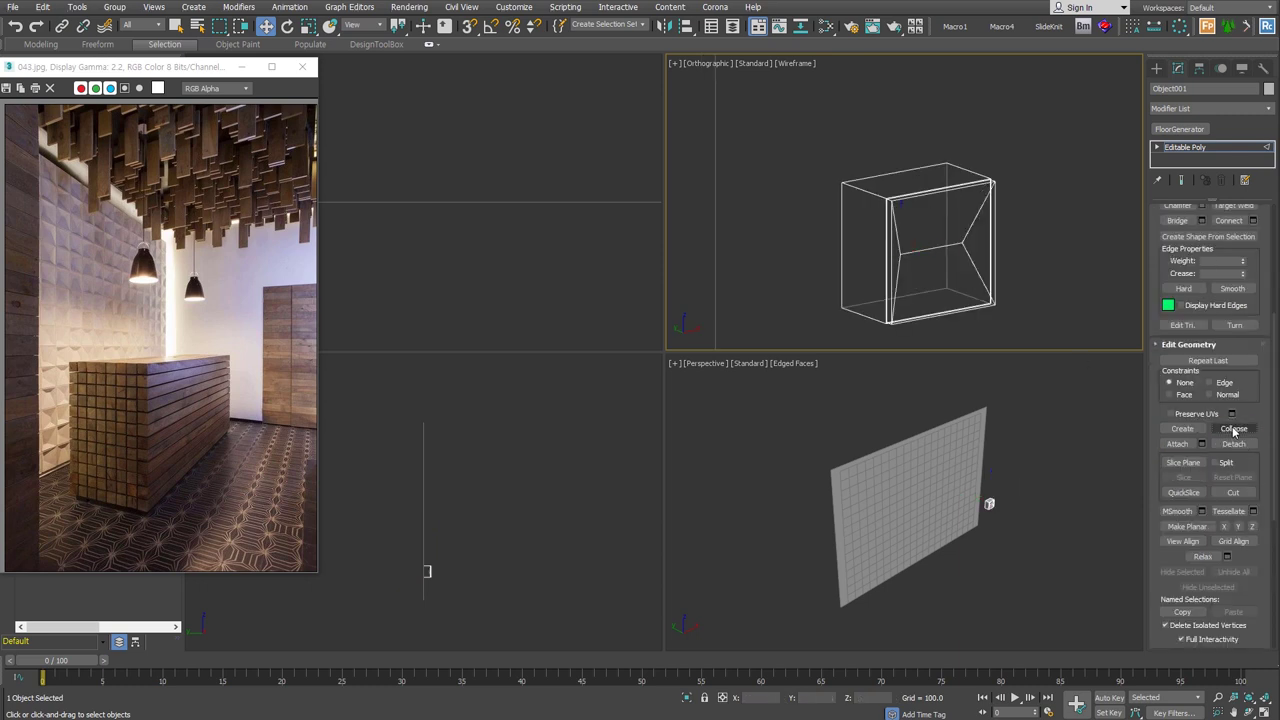
{"action": "left_click", "coordinate": [937, 247]}
{"action": "mouse_move", "coordinate": [976, 238]}
{"action": "middle_mouse_down", "text": "alt"}
{"action": "mouse_move", "coordinate": [955, 257]}
{"action": "mouse_move", "coordinate": [1001, 263]}
{"action": "mouse_move", "coordinate": [960, 240]}
{"action": "middle_mouse_up", "text": "alt"}
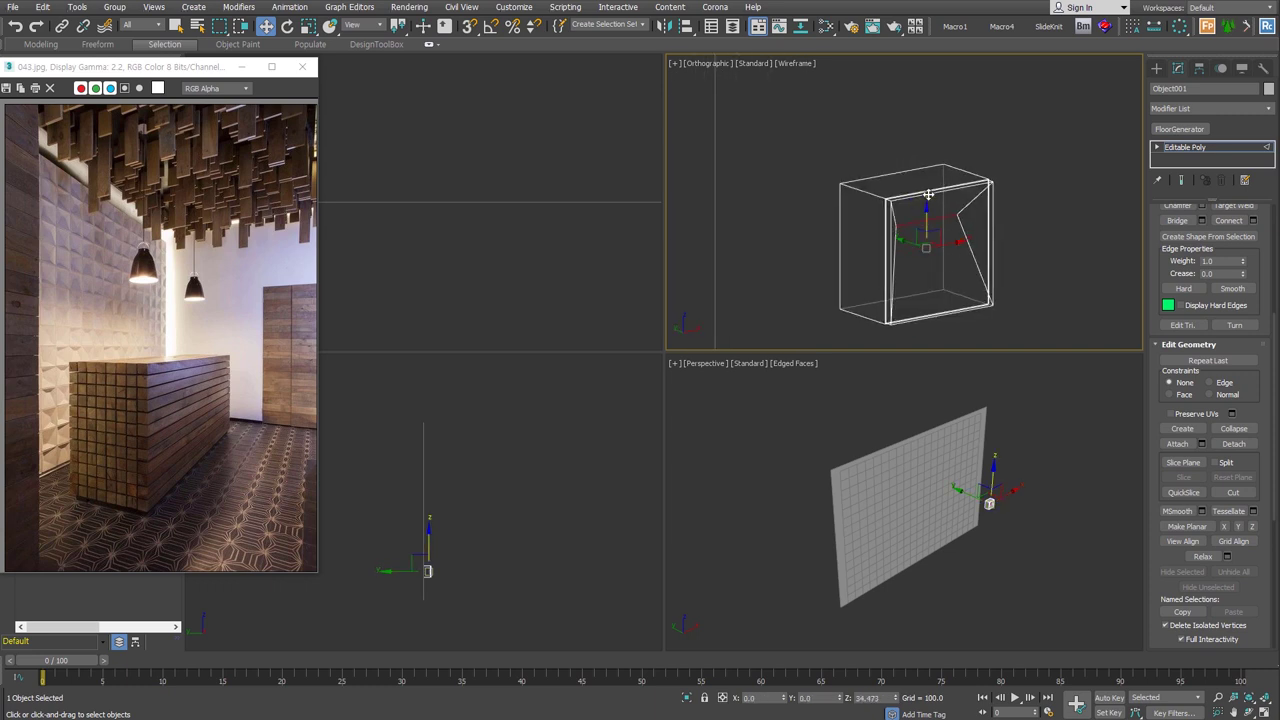
{"action": "right_click", "coordinate": [928, 215]}
{"action": "left_click", "coordinate": [930, 249]}
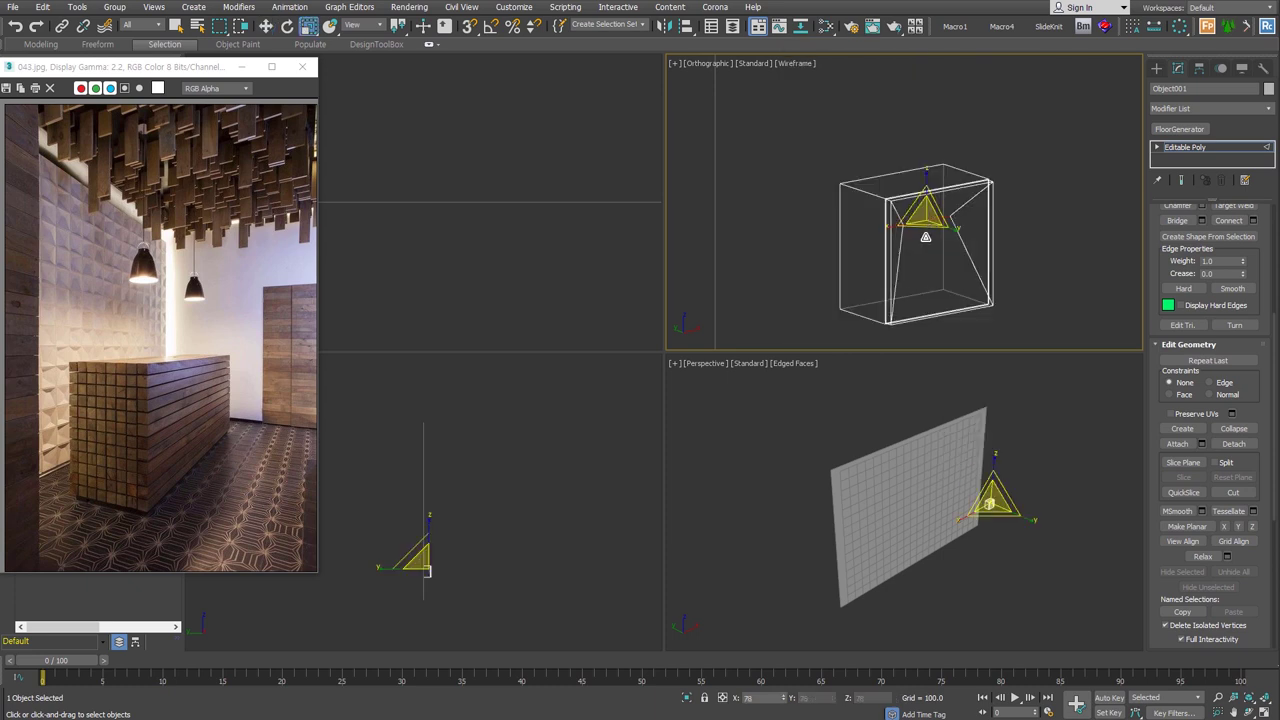
{"action": "left_click_drag", "start_coordinate": [925, 253], "coordinate": [924, 260]}
{"action": "middle_click_drag", "start_coordinate": [924, 260], "coordinate": [940, 298], "text": "alt"}
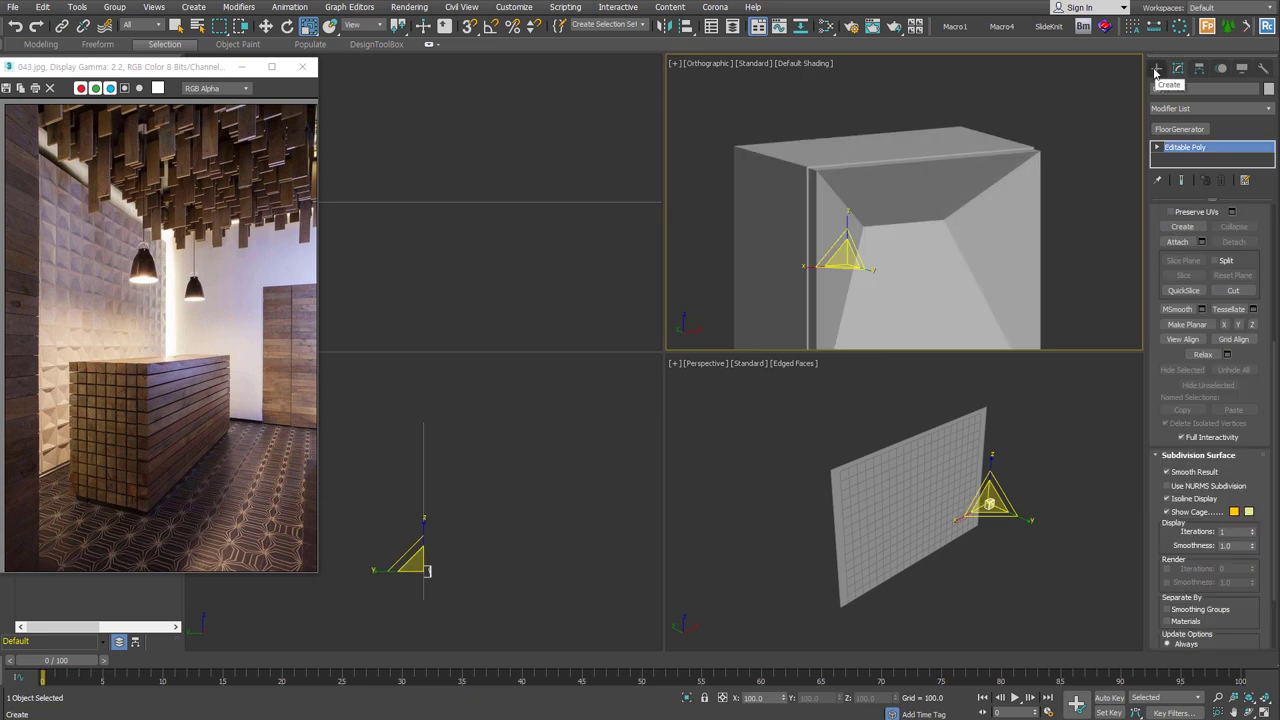
Step: Switch to Select and Move and pick the large pattern plane in Perspective
{"action": "scroll", "coordinate": [1055, 224], "scroll_direction": "down", "scroll_amount": 5}
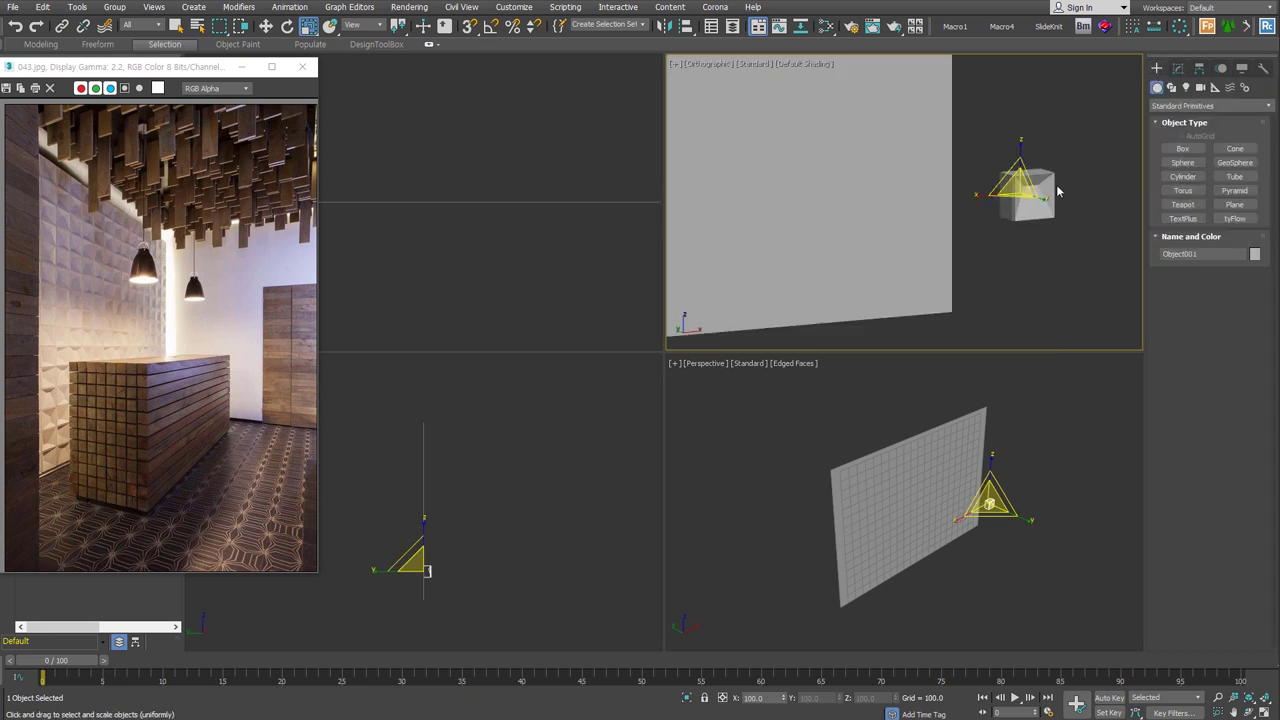
{"action": "middle_click_drag", "start_coordinate": [1054, 194], "coordinate": [1097, 254], "text": "alt"}
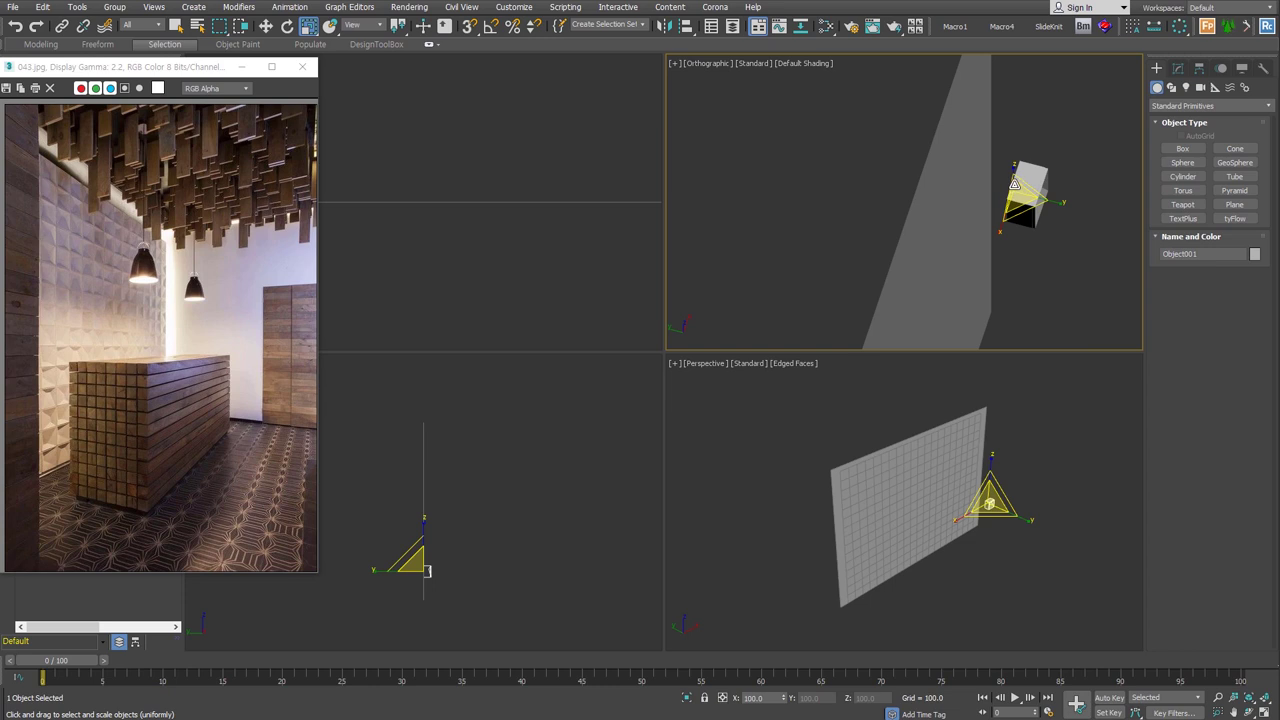
{"action": "middle_click_drag", "start_coordinate": [1016, 186], "coordinate": [1068, 218], "text": "alt"}
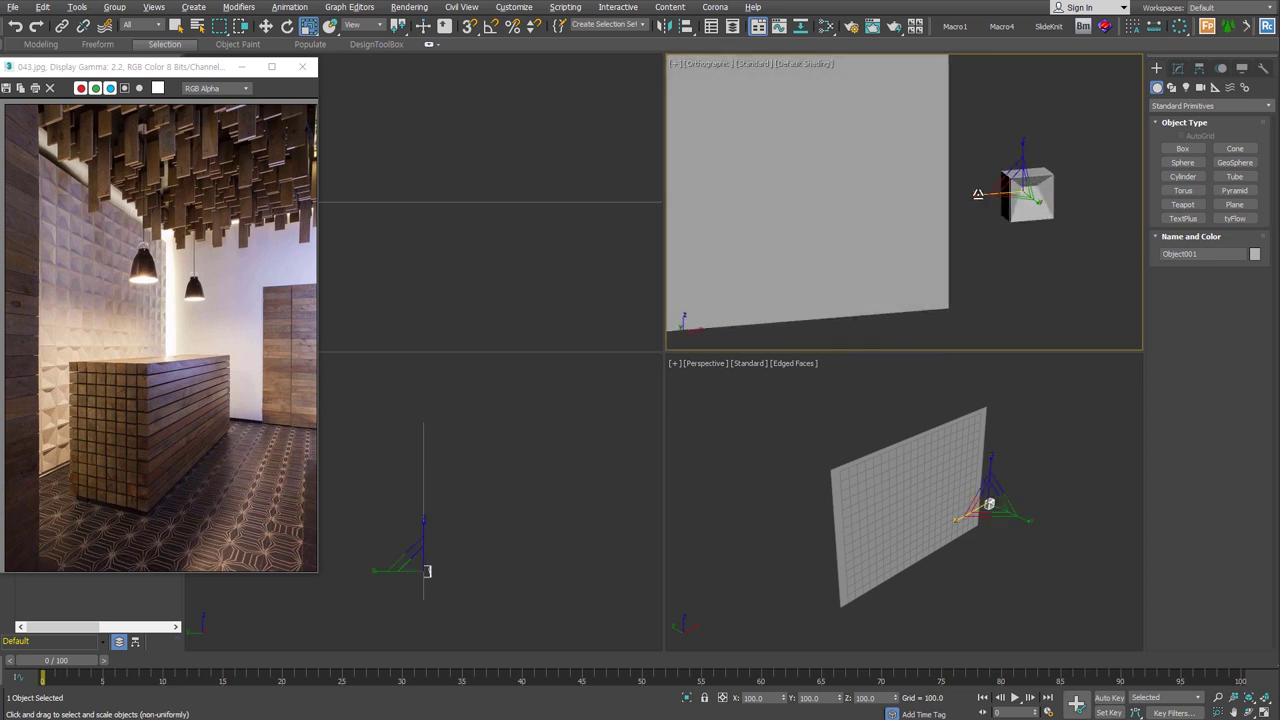
{"action": "right_click", "coordinate": [1068, 218]}
{"action": "left_click", "coordinate": [1080, 222]}
{"action": "left_click", "coordinate": [987, 300]}
{"action": "left_click", "coordinate": [930, 457]}
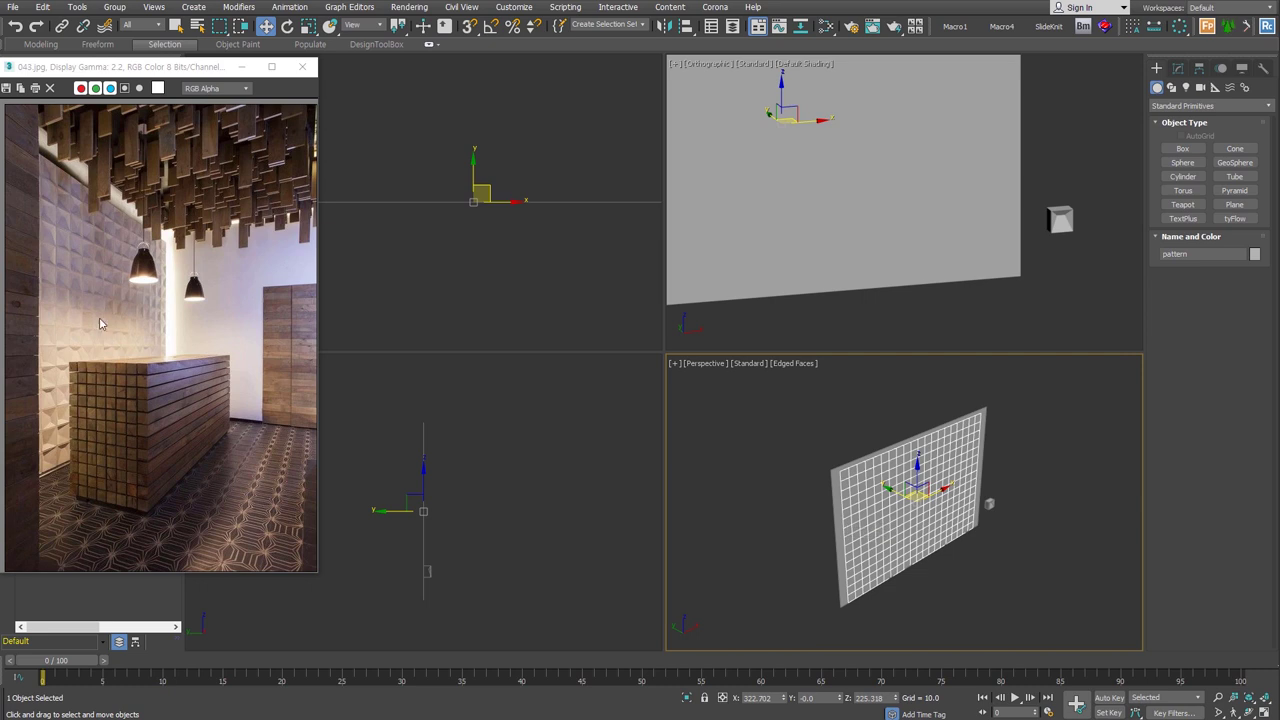
Step: Give Plane001 a Shell and collapse it to an Editable Poly
{"action": "left_click", "coordinate": [840, 566]}
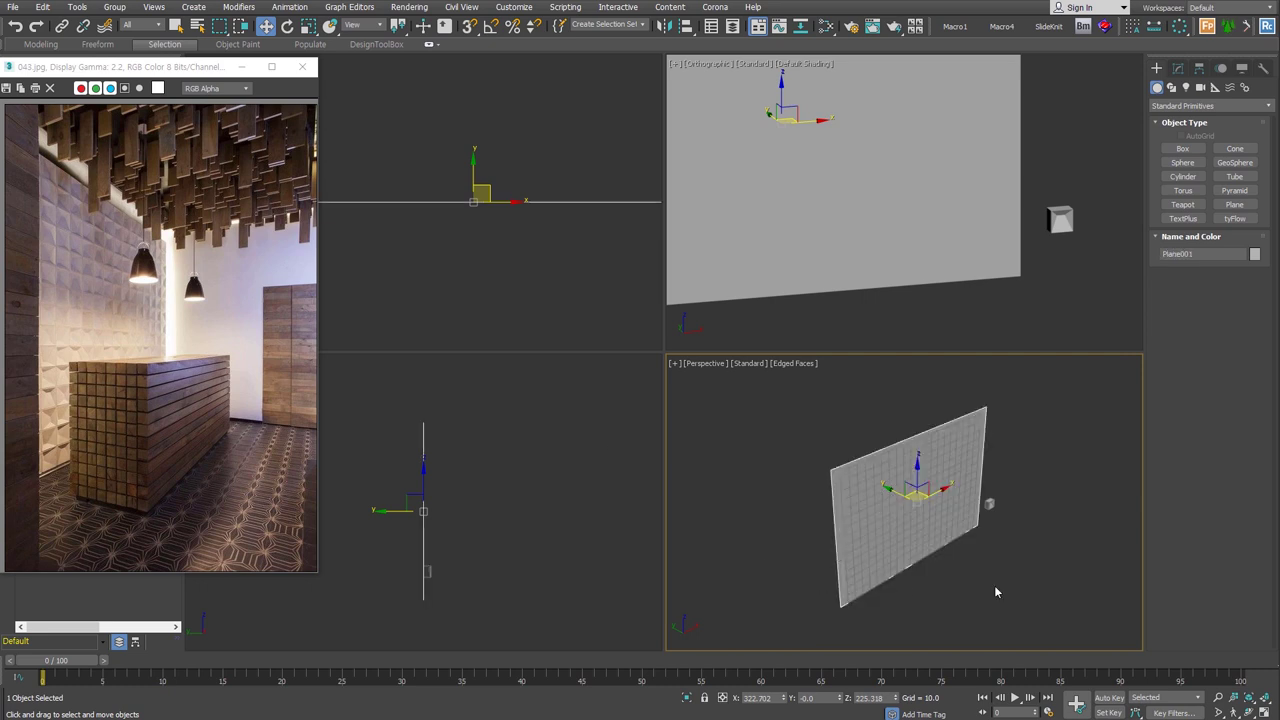
{"action": "key", "text": "alt+s"}
{"action": "key", "text": "Return"}
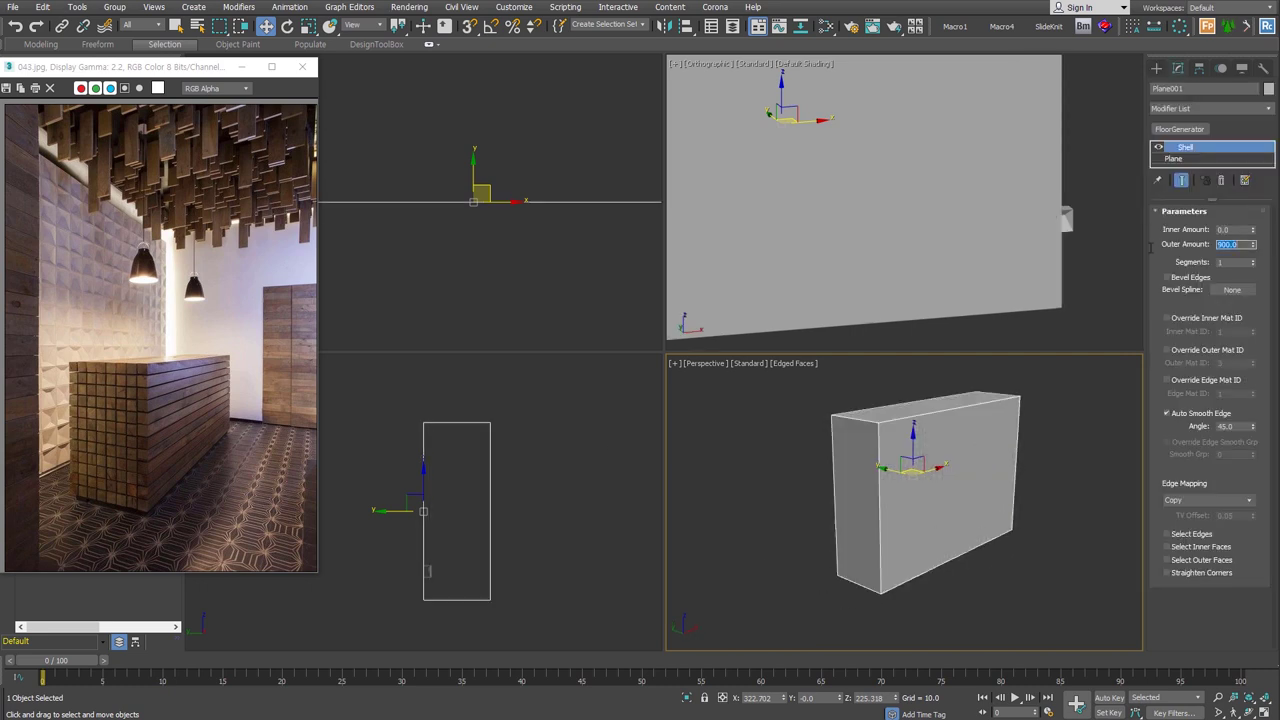
{"action": "key", "text": "ctrl+shift+e"}
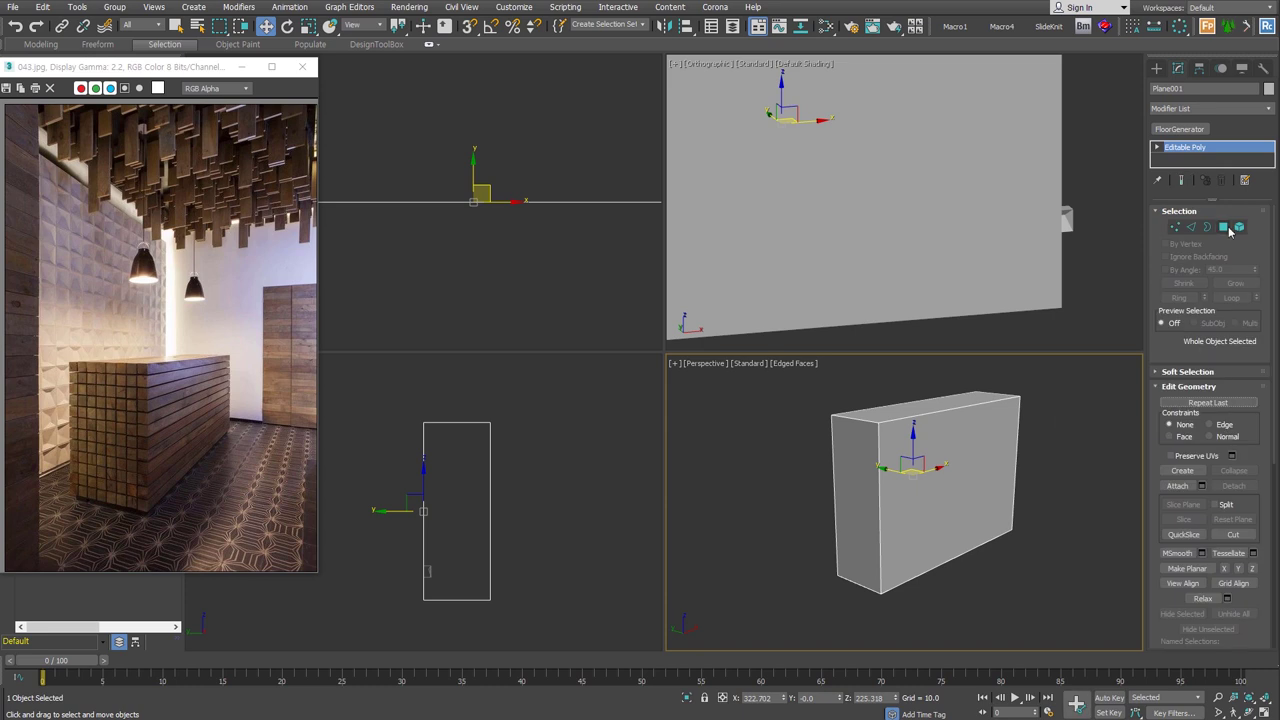
Step: Extrude the block's front face by 2000
{"action": "left_click", "coordinate": [1226, 228]}
{"action": "left_click", "coordinate": [950, 465]}
{"action": "right_click", "coordinate": [947, 455]}
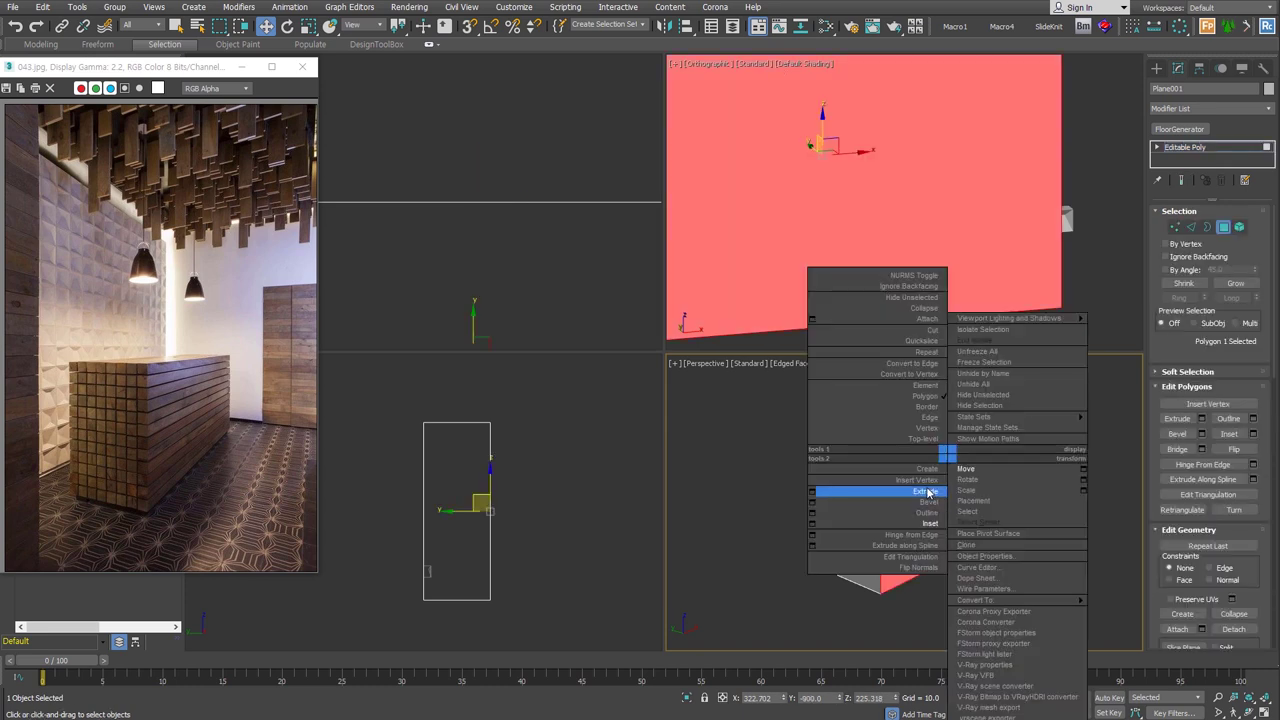
{"action": "left_click", "coordinate": [928, 491]}
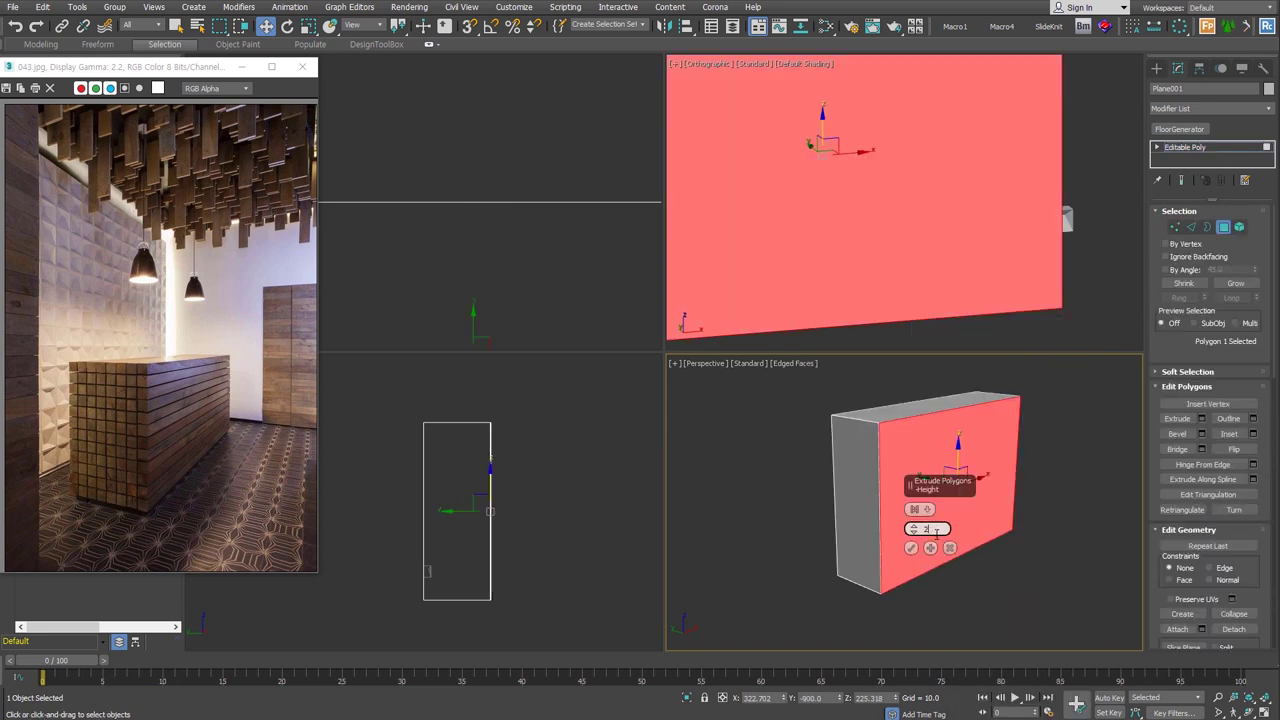
{"action": "type", "text": "00"}
{"action": "key", "text": "Return"}
{"action": "type", "text": "0"}
{"action": "key", "text": "Return"}
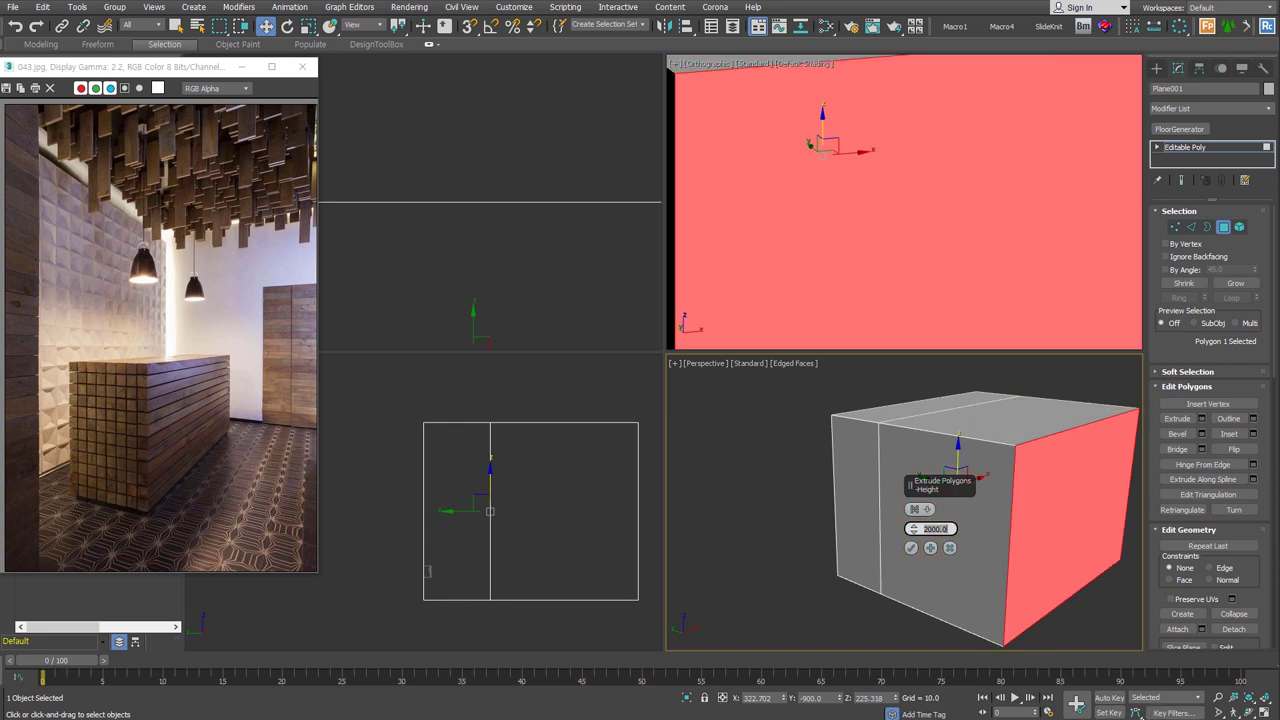
{"action": "left_click", "coordinate": [911, 548]}
Step: Extrude the new end face by another 2000, then select all polygons
{"action": "left_click", "coordinate": [932, 522]}
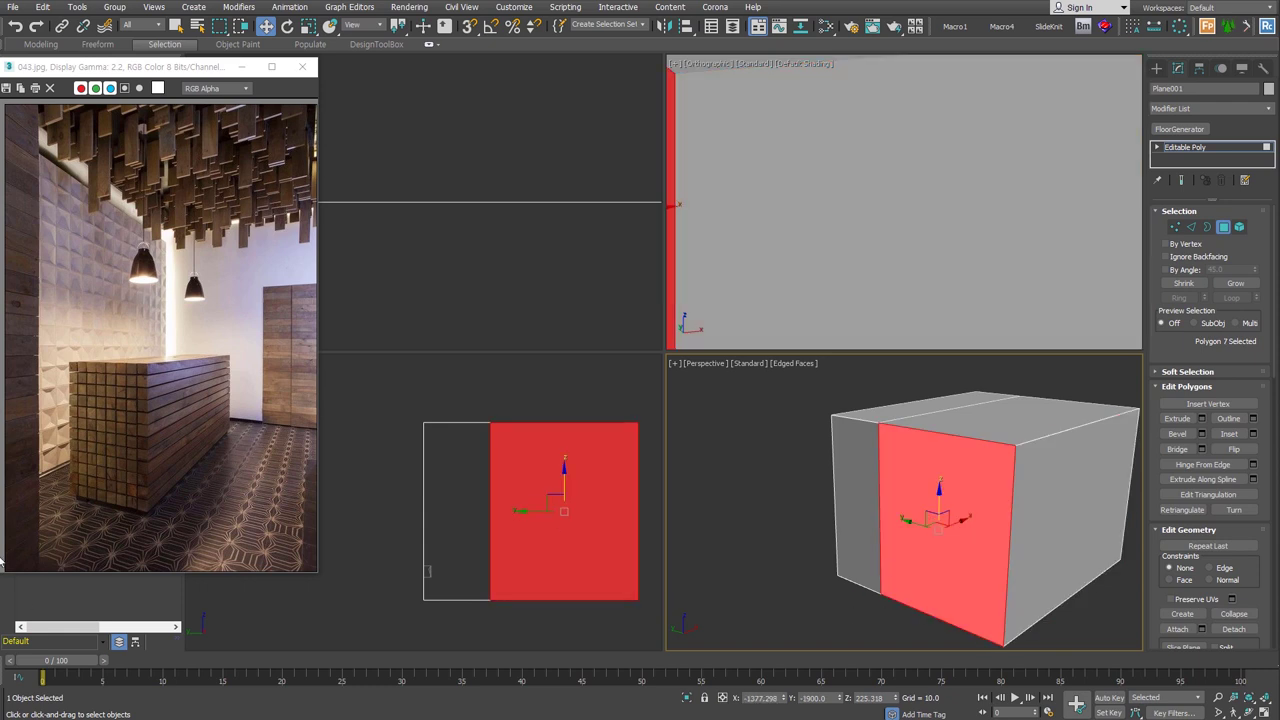
{"action": "right_click", "coordinate": [926, 527]}
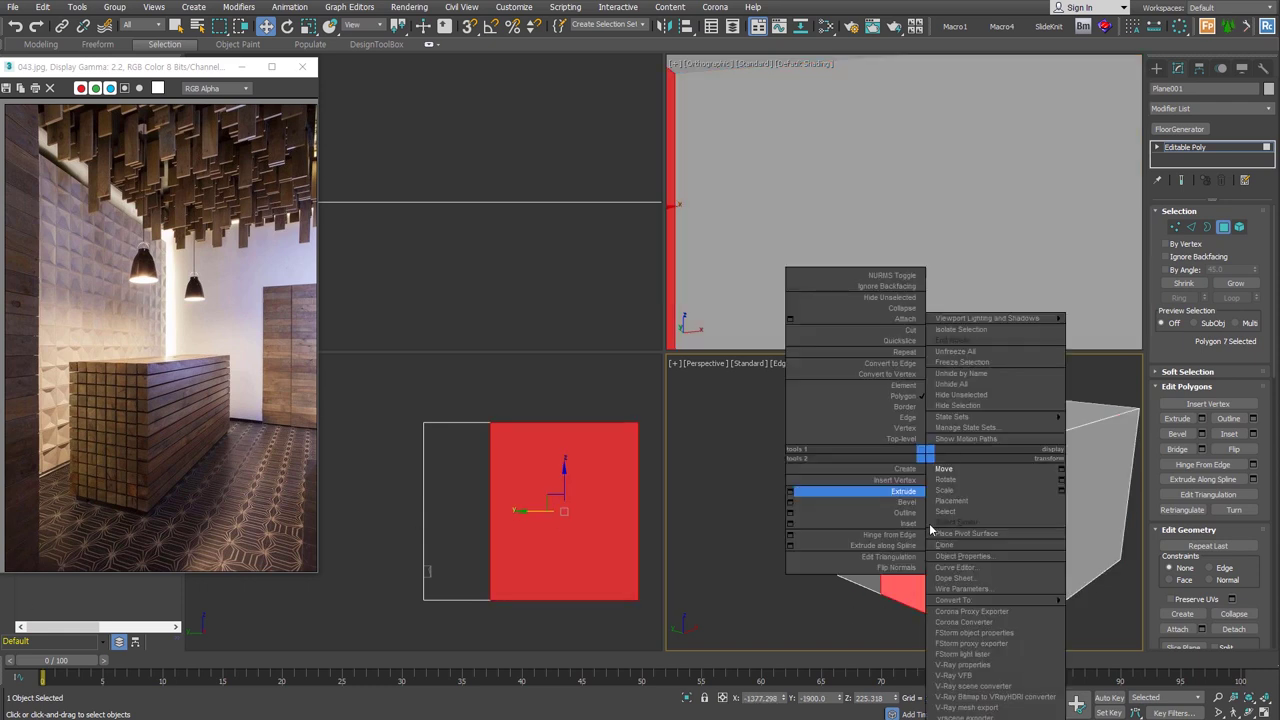
{"action": "left_click", "coordinate": [791, 490]}
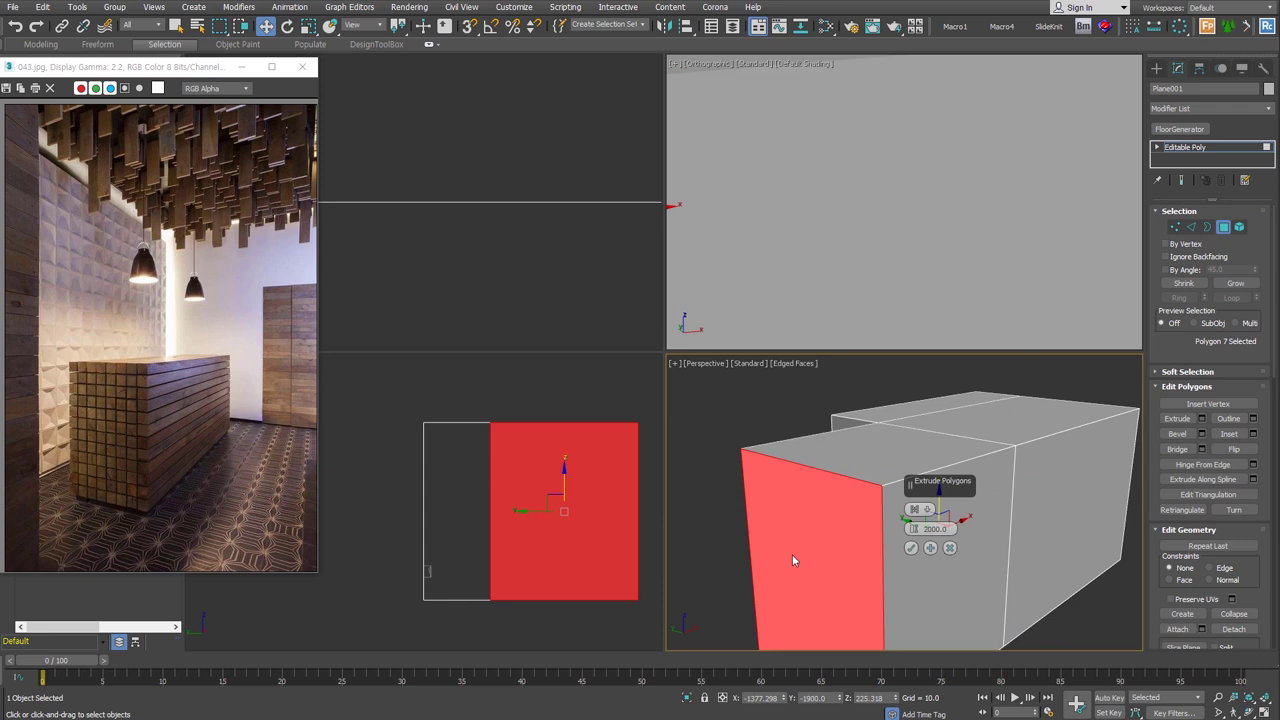
{"action": "left_click", "coordinate": [911, 548]}
{"action": "scroll", "coordinate": [958, 514], "scroll_direction": "down", "scroll_amount": 1}
{"action": "left_click", "coordinate": [1030, 580]}
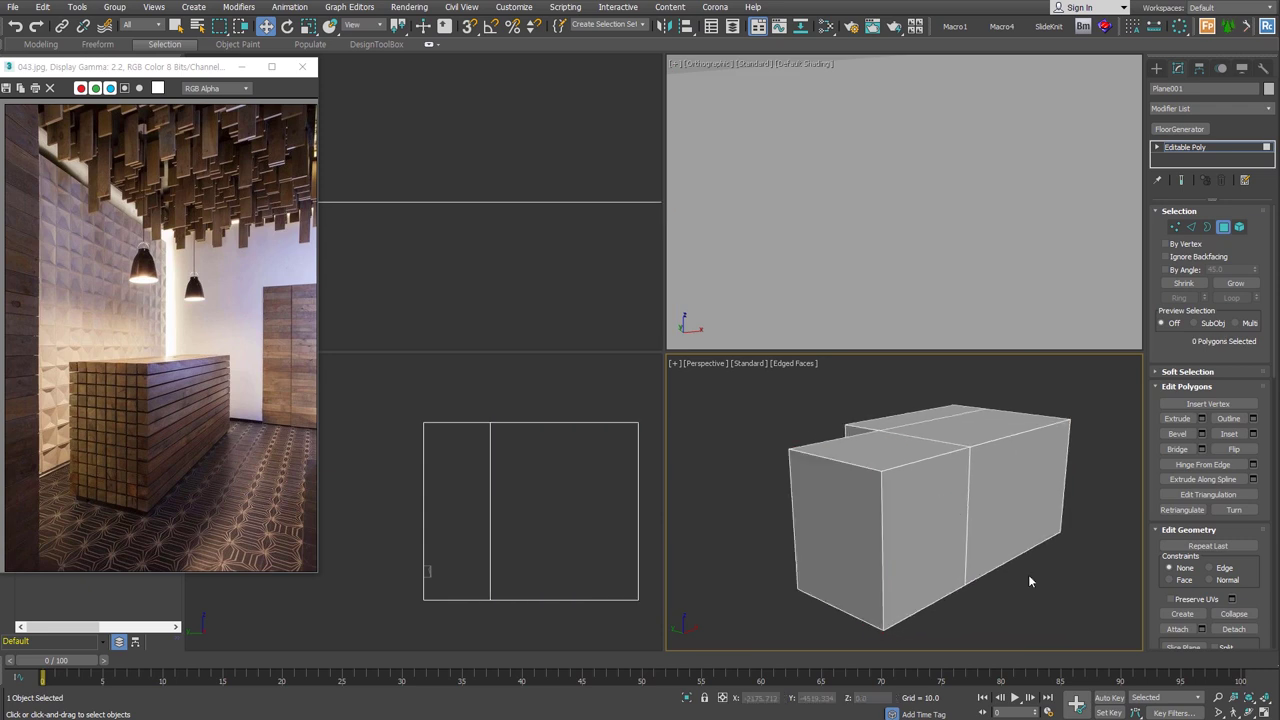
{"action": "key", "text": "ctrl+a"}
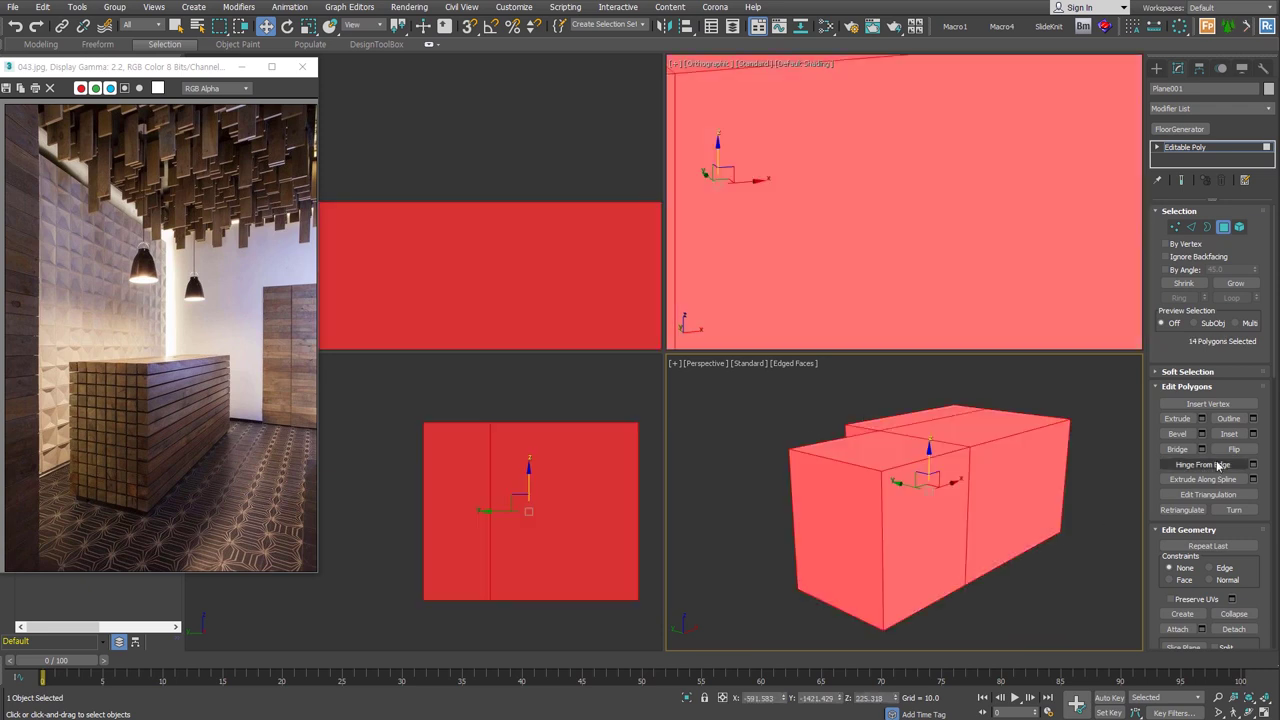
Step: Flip the room box's normals inward and enable Backface Cull in Object Properties
{"action": "left_click", "coordinate": [1233, 449]}
{"action": "left_click", "coordinate": [1080, 558]}
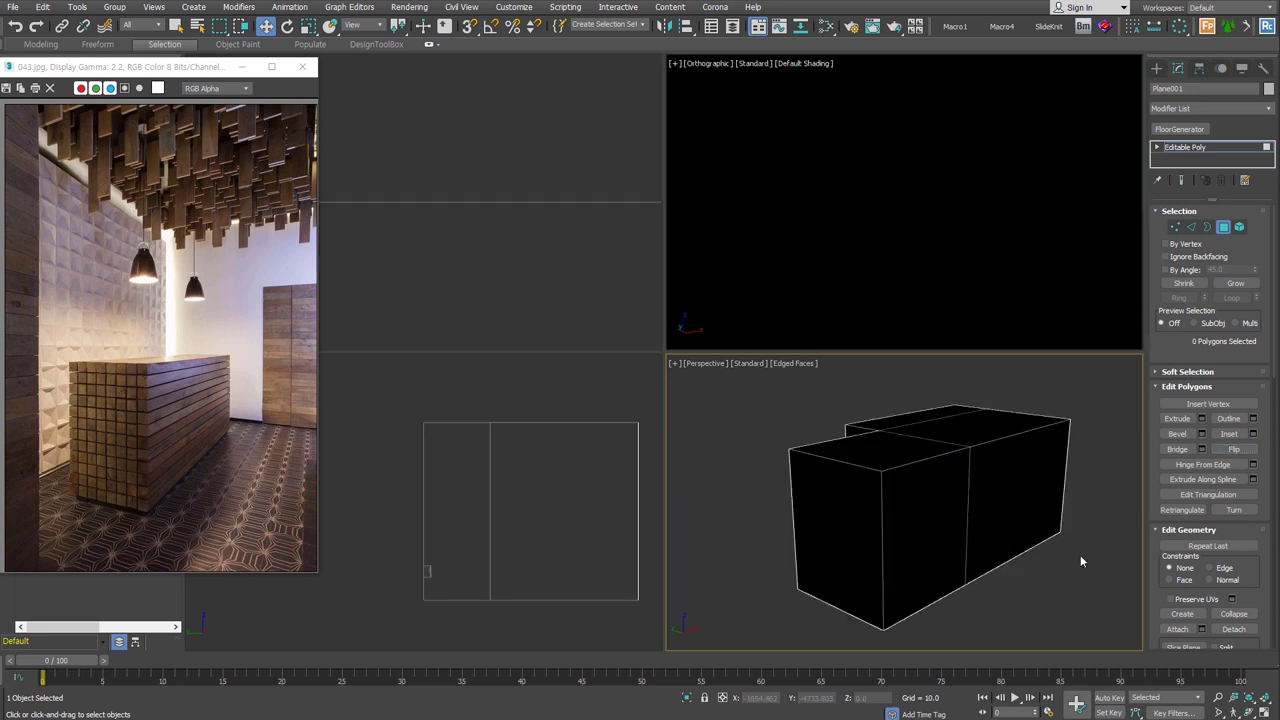
{"action": "right_click", "coordinate": [960, 454]}
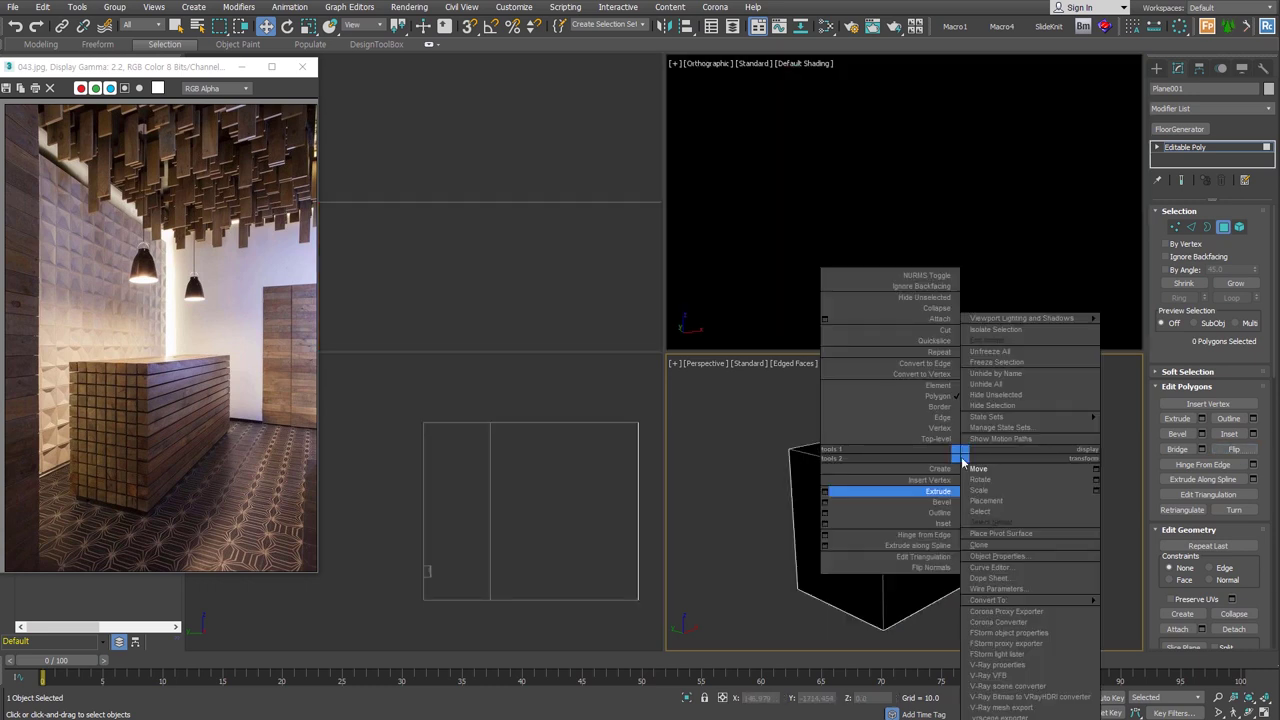
{"action": "left_click", "coordinate": [1035, 558]}
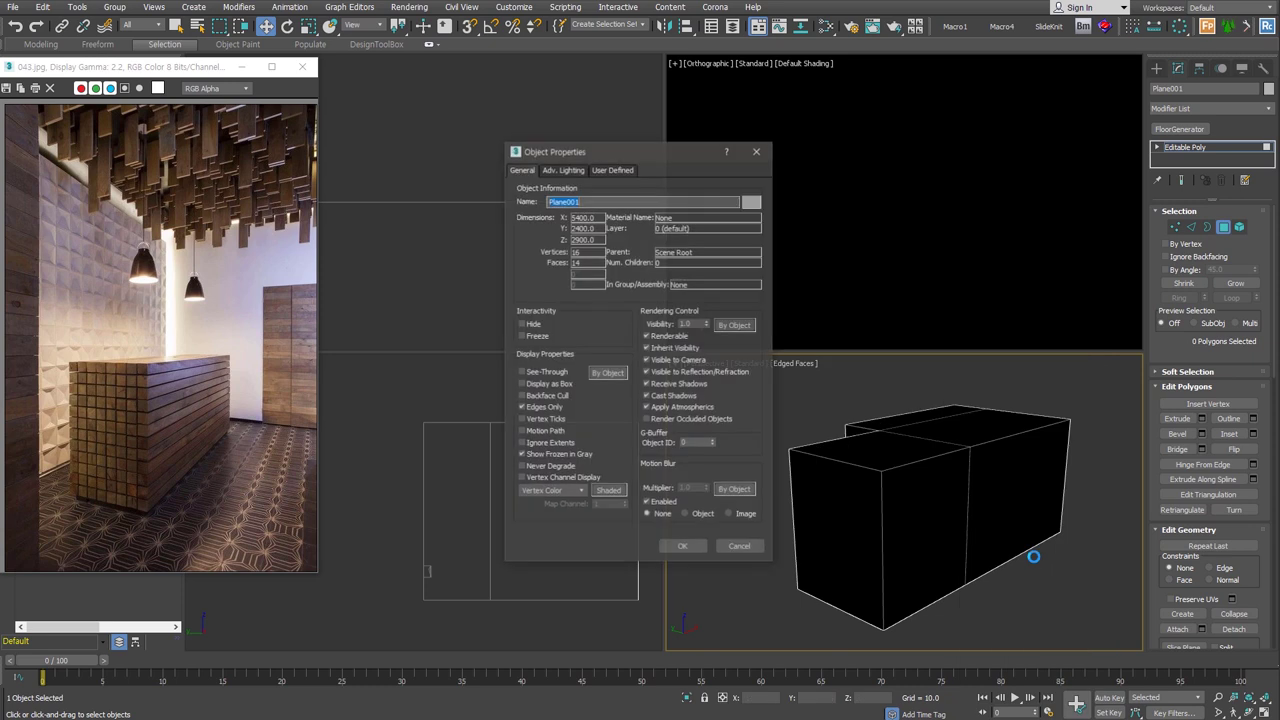
{"action": "left_click", "coordinate": [555, 397]}
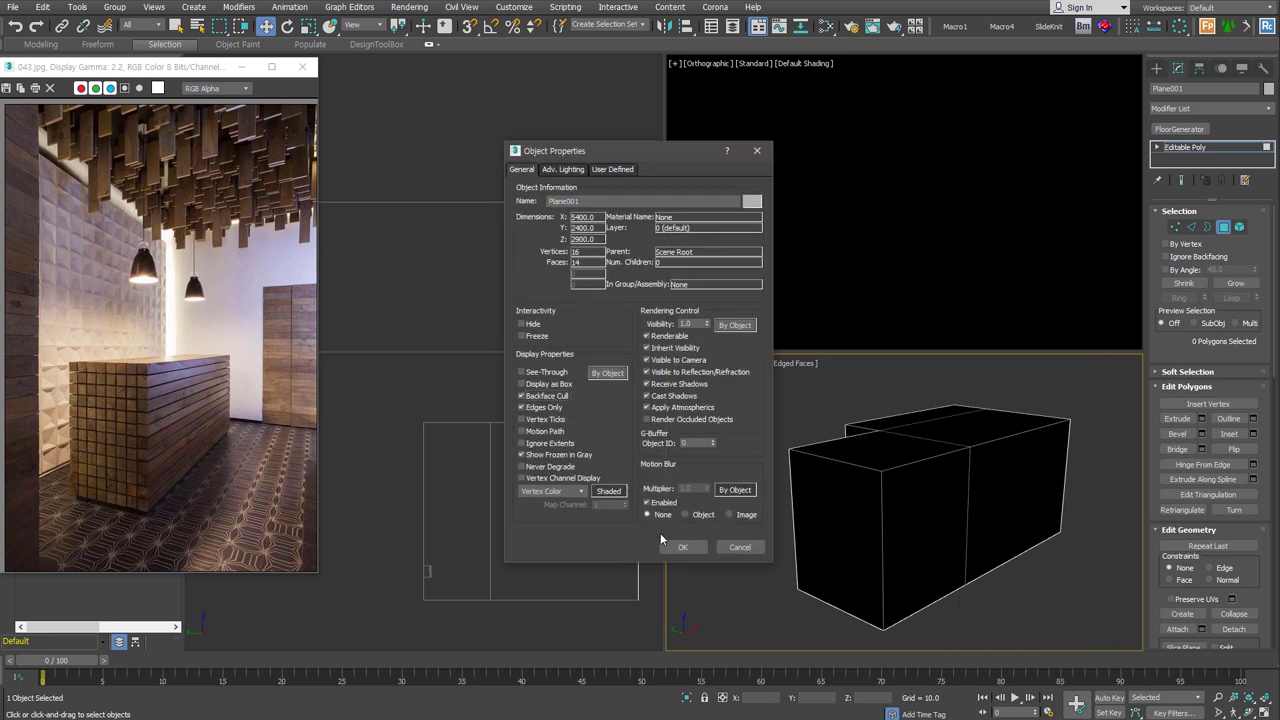
{"action": "left_click", "coordinate": [683, 547]}
{"action": "mouse_move", "coordinate": [1054, 513]}
{"action": "middle_mouse_down", "text": "alt"}
{"action": "mouse_move", "coordinate": [985, 515]}
{"action": "mouse_move", "coordinate": [1099, 529]}
{"action": "mouse_move", "coordinate": [1075, 522]}
{"action": "middle_mouse_up", "text": "alt"}
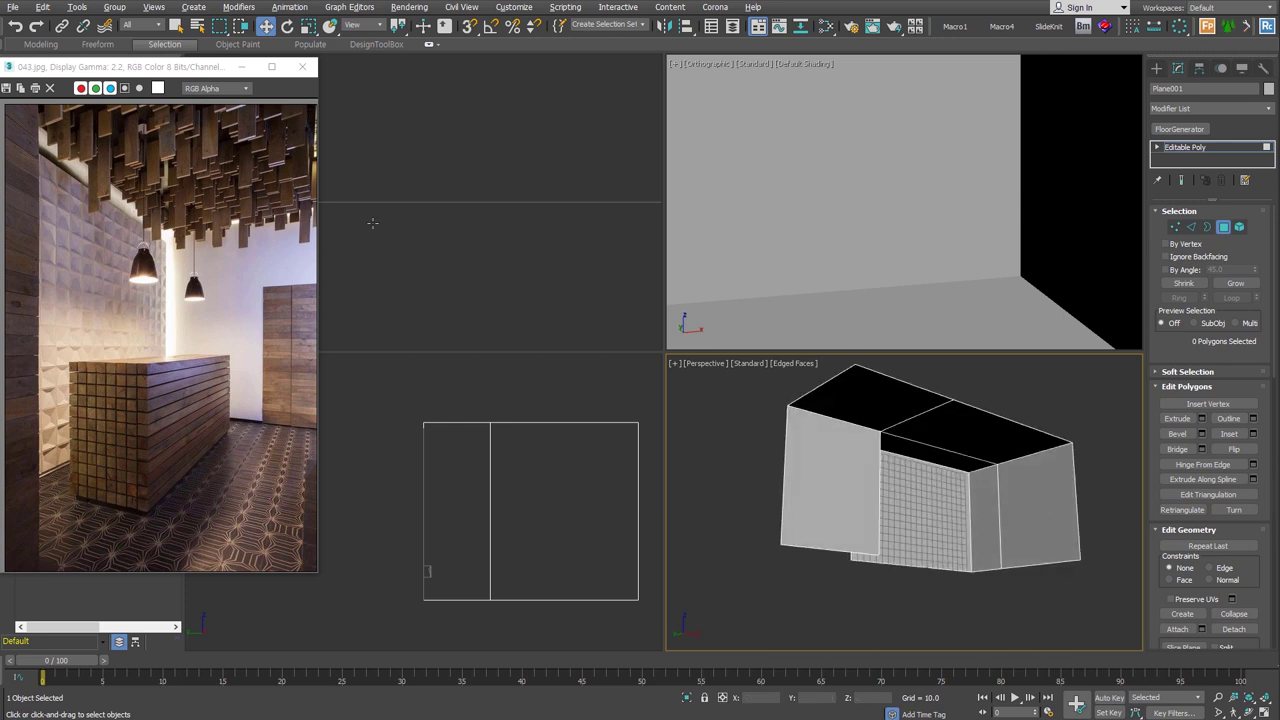
Step: Detach the two ceiling polygons as a cloned object named 'ceiling'
{"action": "left_click", "coordinate": [944, 444]}
{"action": "mouse_move", "coordinate": [941, 417]}
{"action": "middle_mouse_down", "text": "alt"}
{"action": "mouse_move", "coordinate": [912, 405]}
{"action": "mouse_move", "coordinate": [785, 425]}
{"action": "middle_mouse_up", "text": "alt"}
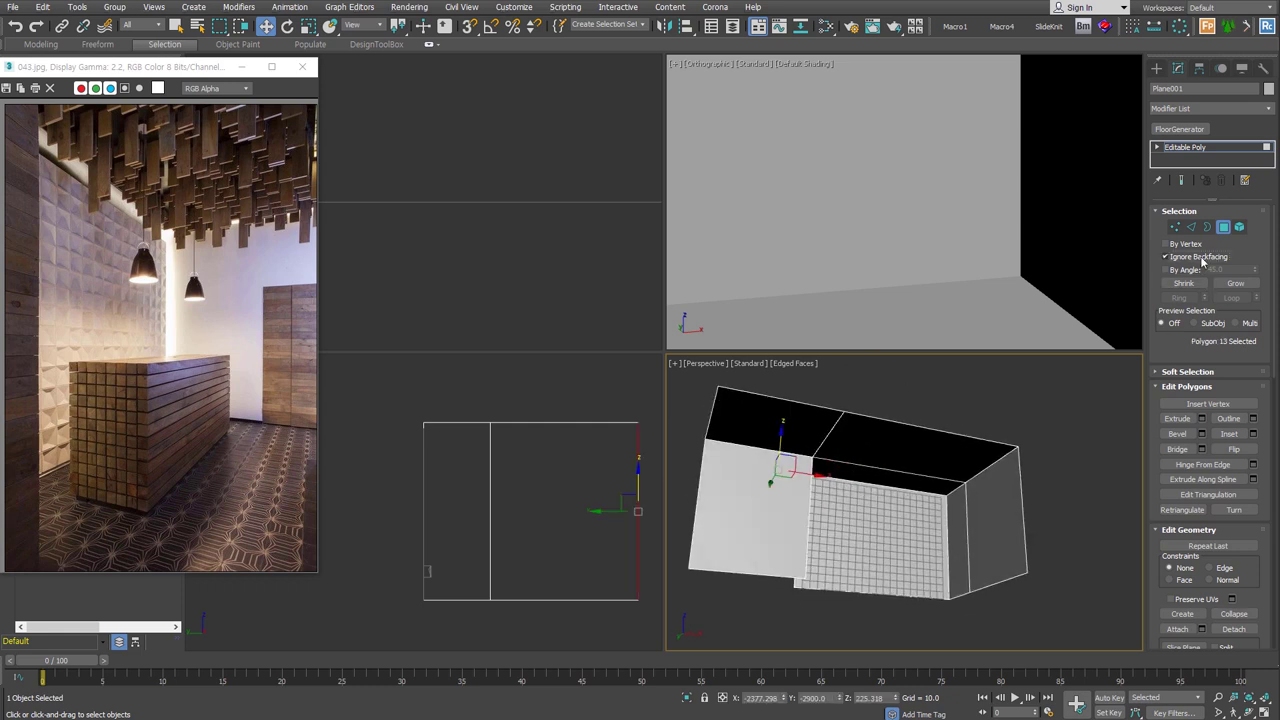
{"action": "left_click", "coordinate": [923, 451]}
{"action": "left_click", "coordinate": [912, 478], "text": "ctrl"}
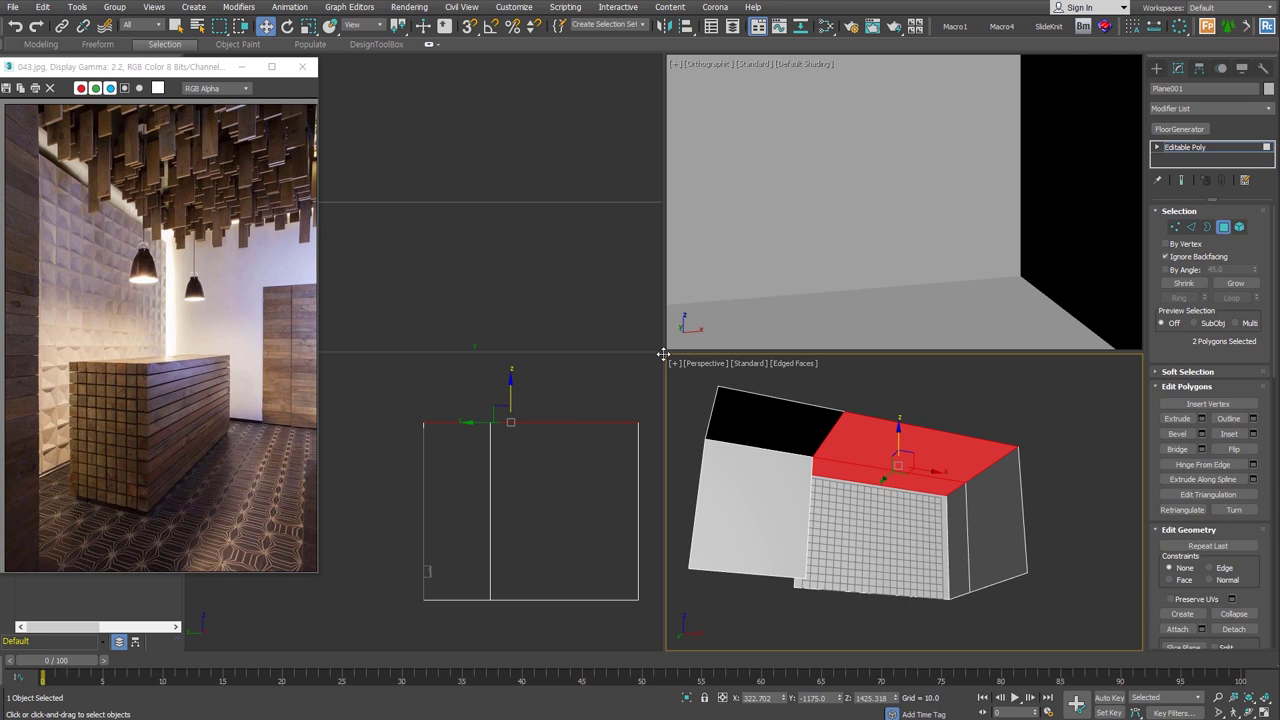
{"action": "left_click_drag", "start_coordinate": [663, 352], "coordinate": [448, 204]}
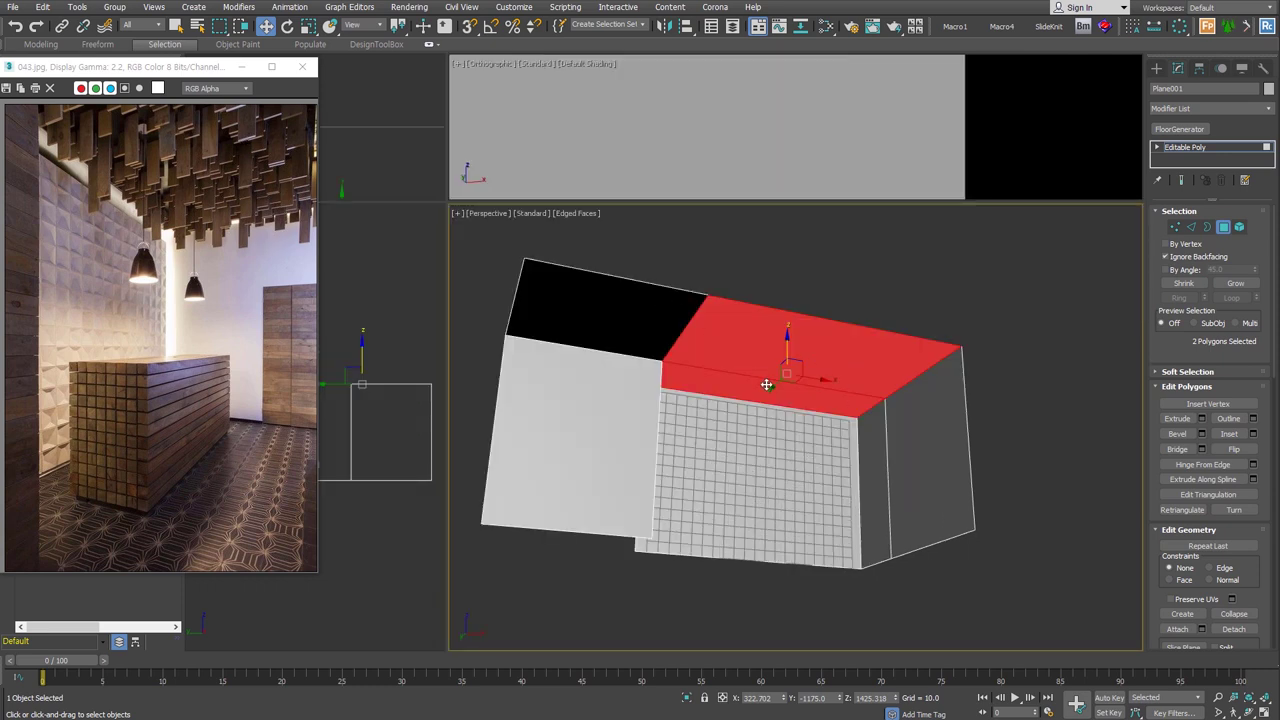
{"action": "key", "text": "alt+d"}
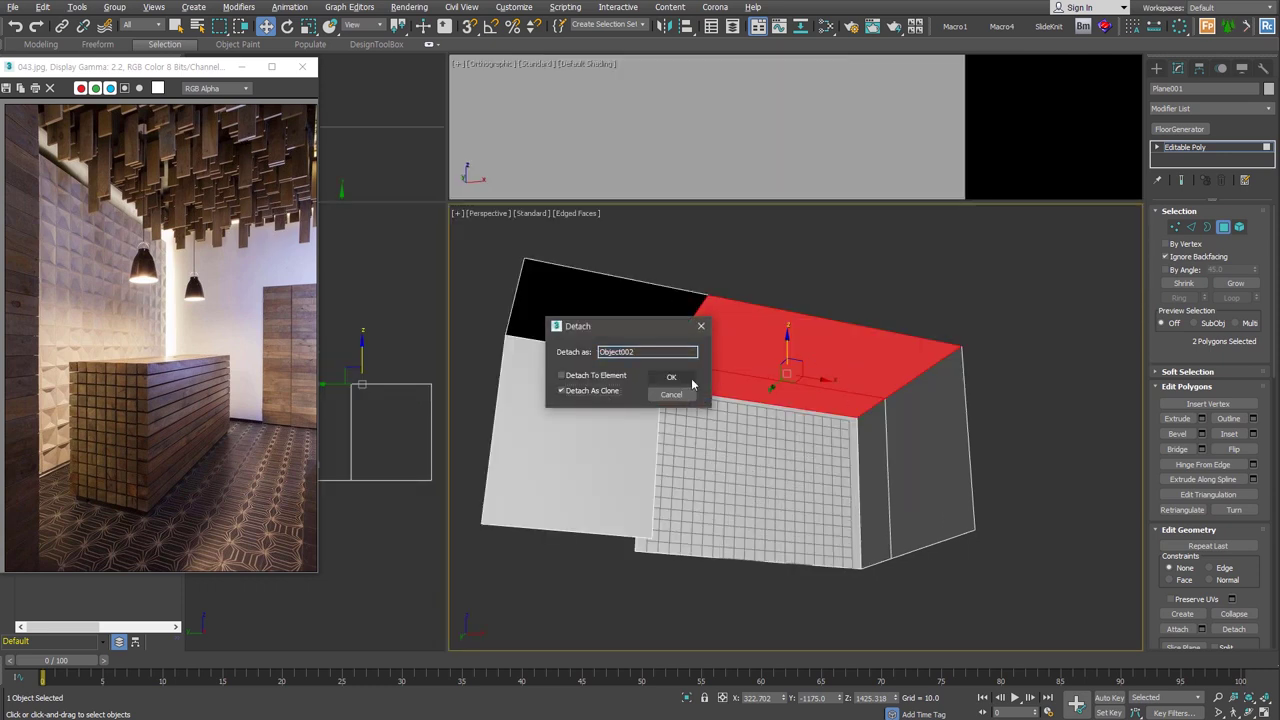
{"action": "type", "text": "ceiling"}
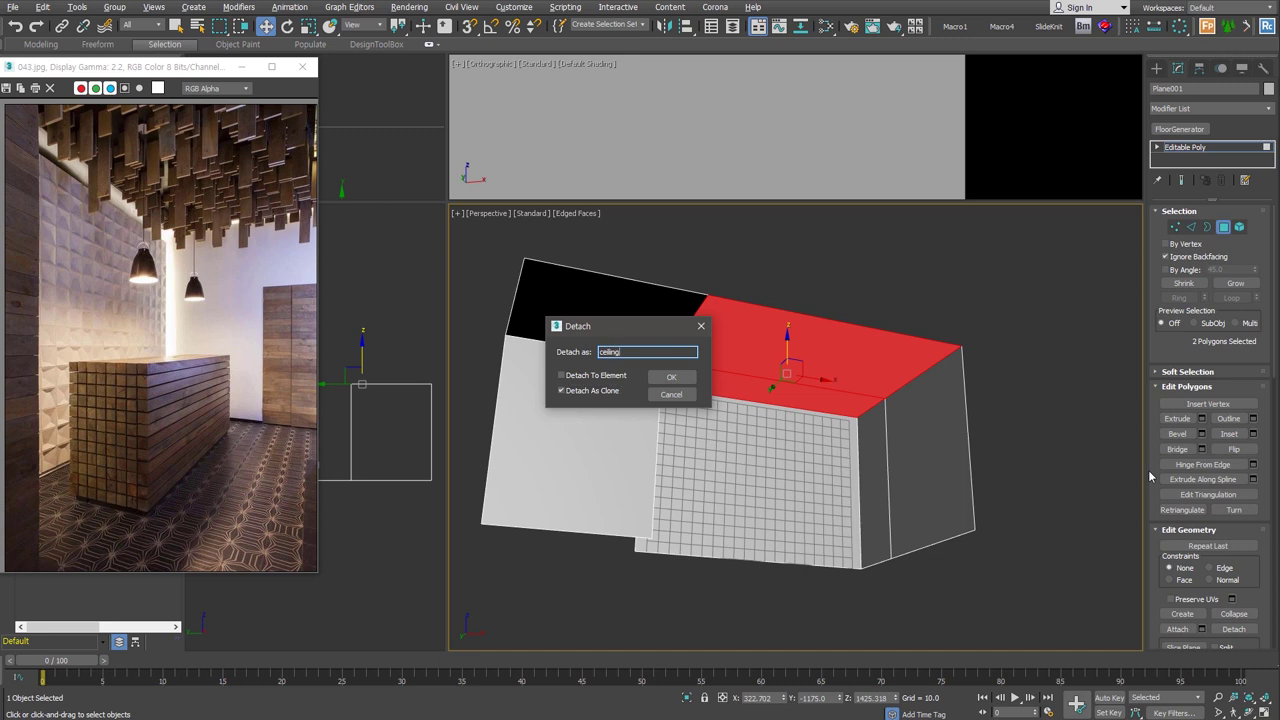
{"action": "key", "text": "Return"}
Step: Detach the left wall polygon as a cloned object named 'Wall'
{"action": "middle_click_drag", "start_coordinate": [1148, 470], "coordinate": [1006, 337], "text": "alt"}
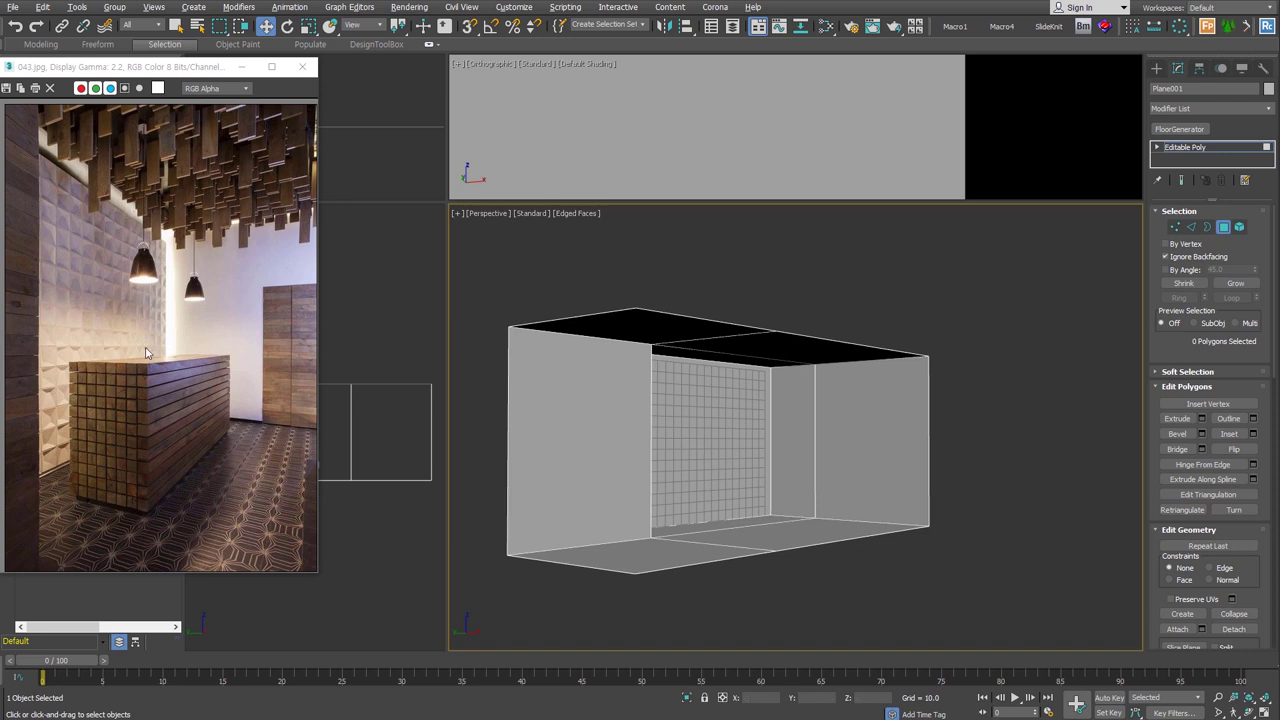
{"action": "left_click", "coordinate": [608, 483]}
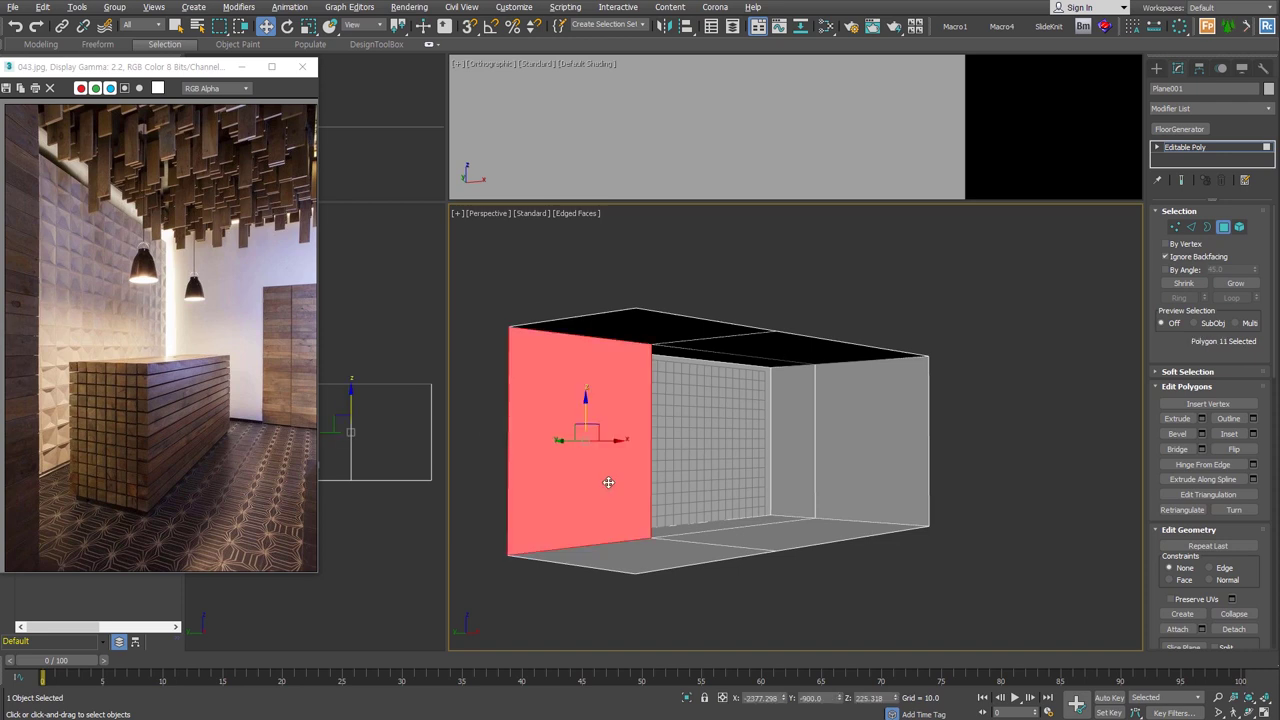
{"action": "key", "text": "alt+d"}
{"action": "type", "text": "wall"}
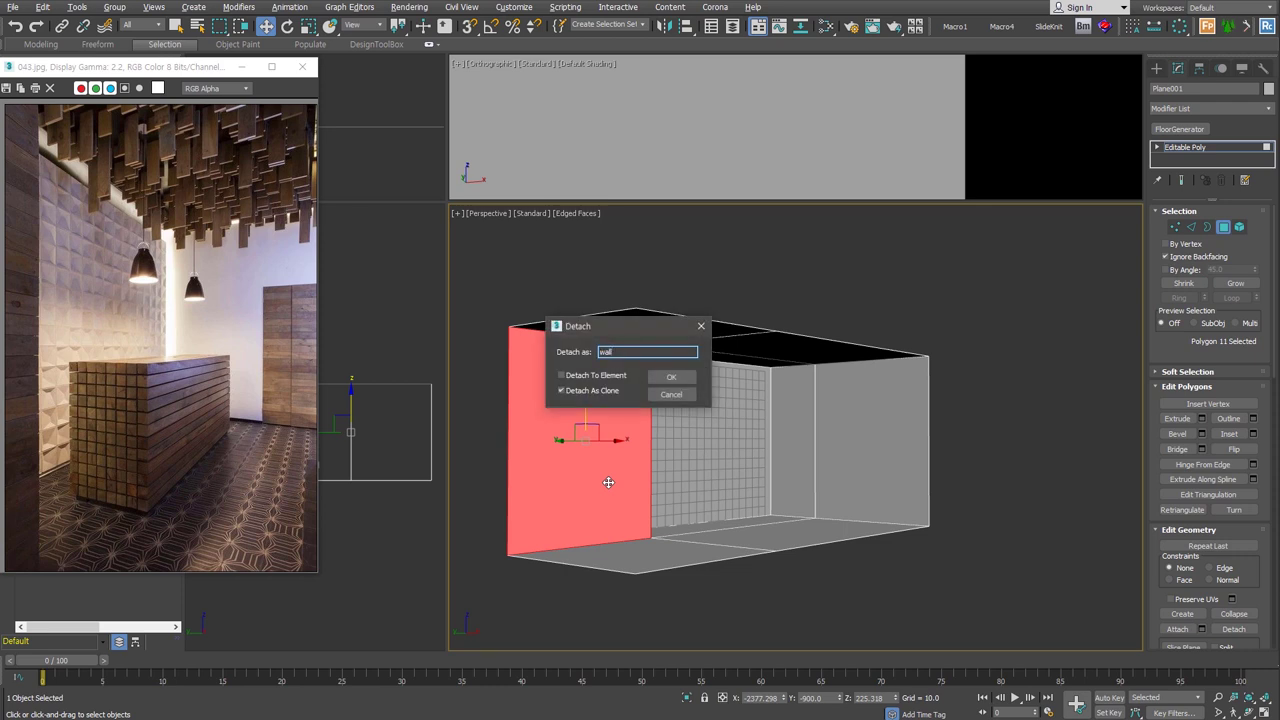
{"action": "double_click", "coordinate": [646, 352]}
{"action": "type", "text": "Wall"}
{"action": "key", "text": "Return"}
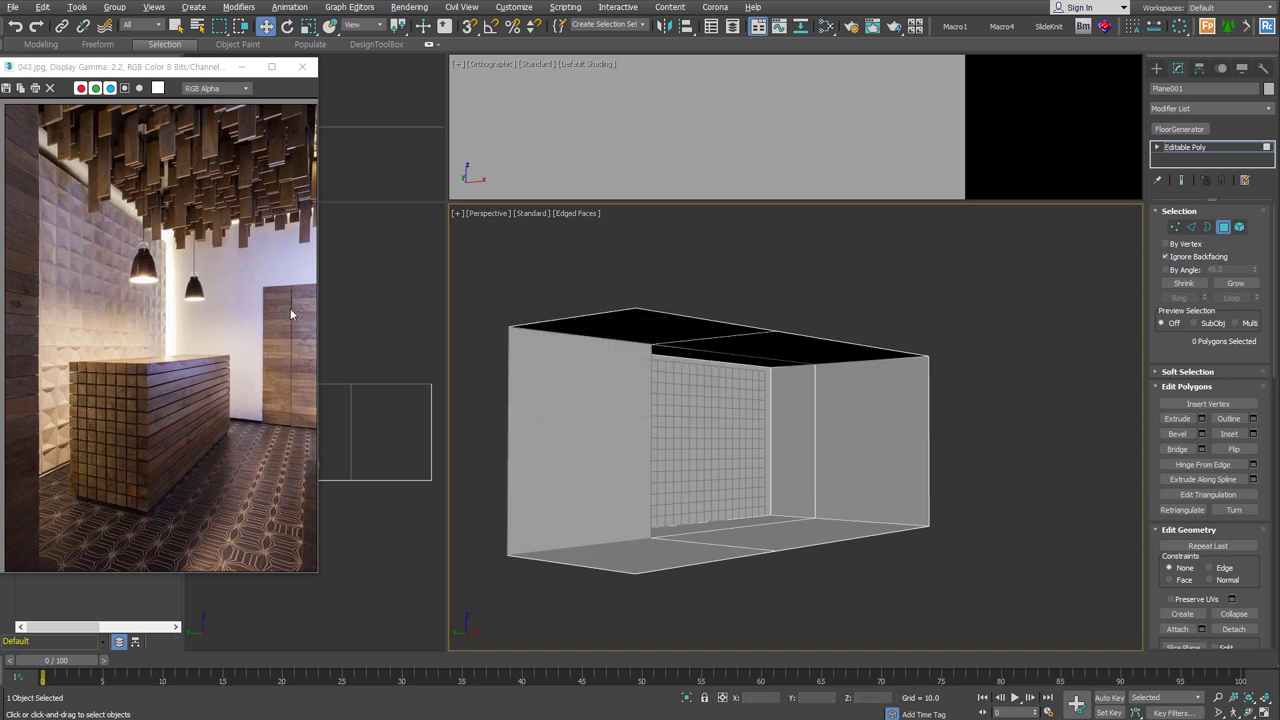
Step: Shift-drag a copy of the right back wall polygon left to form a new panel
{"action": "mouse_move", "coordinate": [834, 491]}
{"action": "middle_mouse_down", "text": "alt"}
{"action": "mouse_move", "coordinate": [845, 486]}
{"action": "mouse_move", "coordinate": [786, 461]}
{"action": "middle_mouse_up", "text": "alt"}
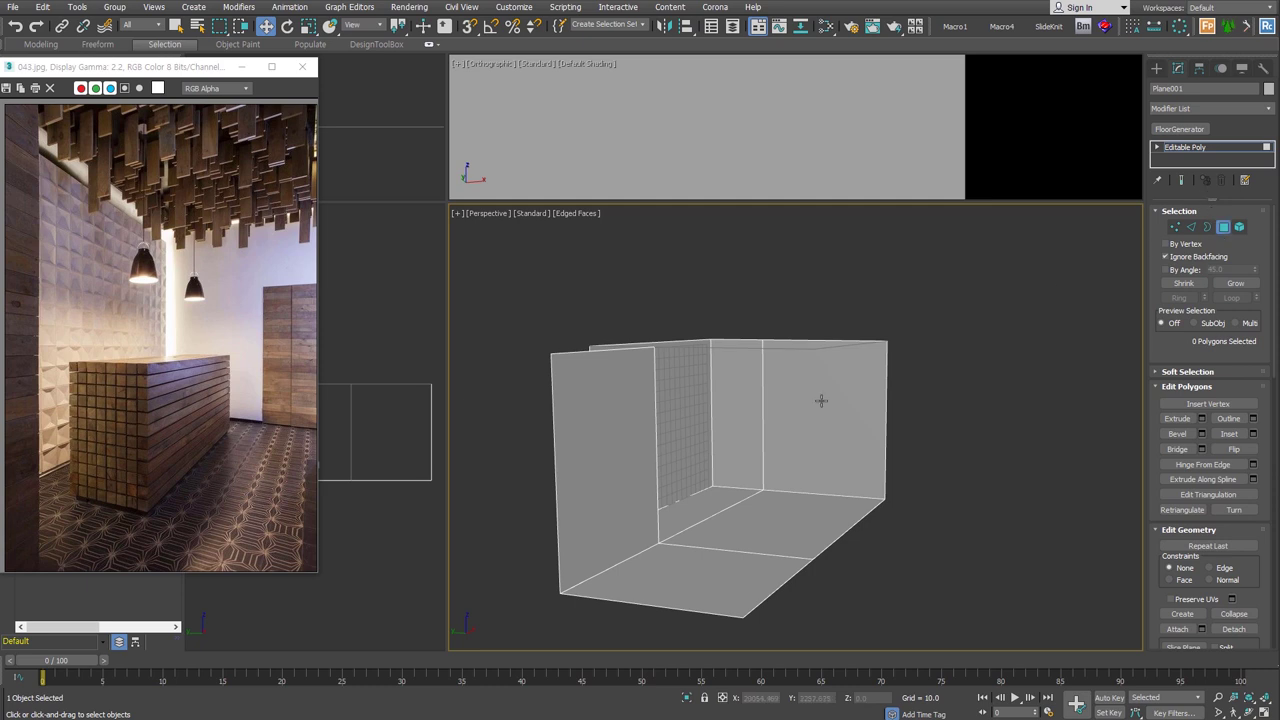
{"action": "left_click", "coordinate": [743, 443]}
{"action": "middle_click_drag", "start_coordinate": [814, 442], "coordinate": [809, 466], "text": "alt"}
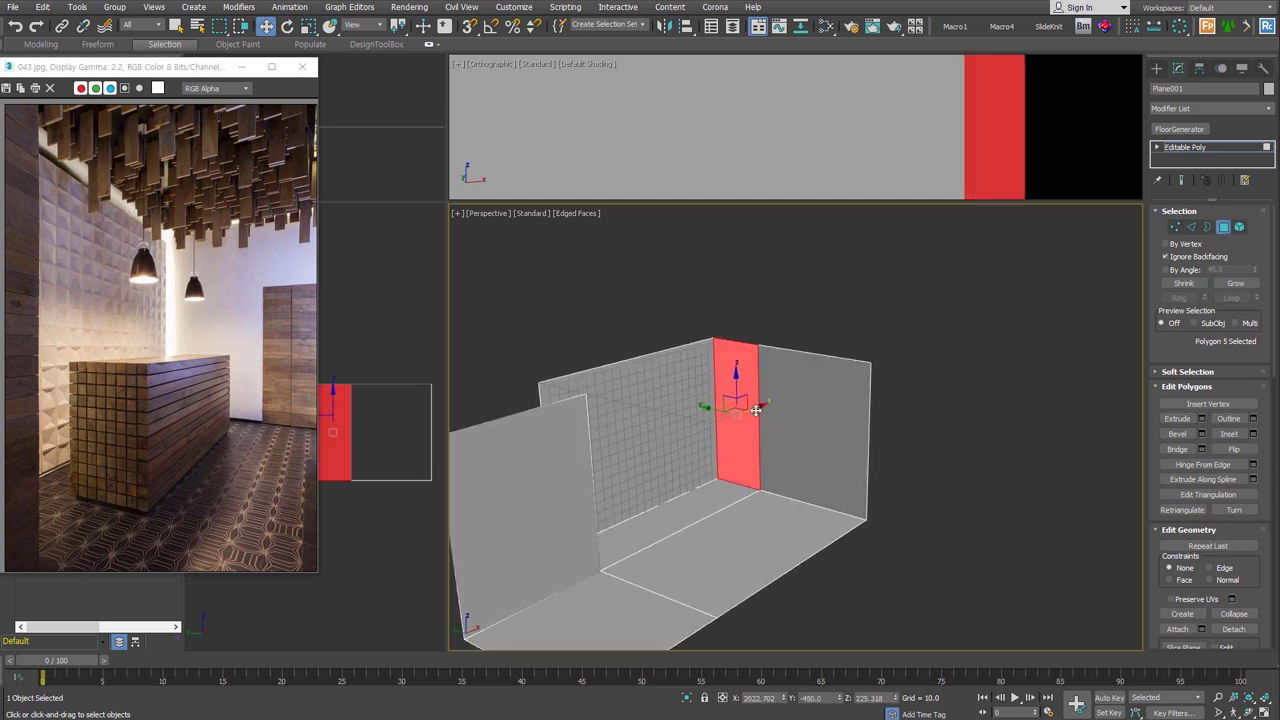
{"action": "left_click_drag", "start_coordinate": [757, 407], "coordinate": [659, 474]}
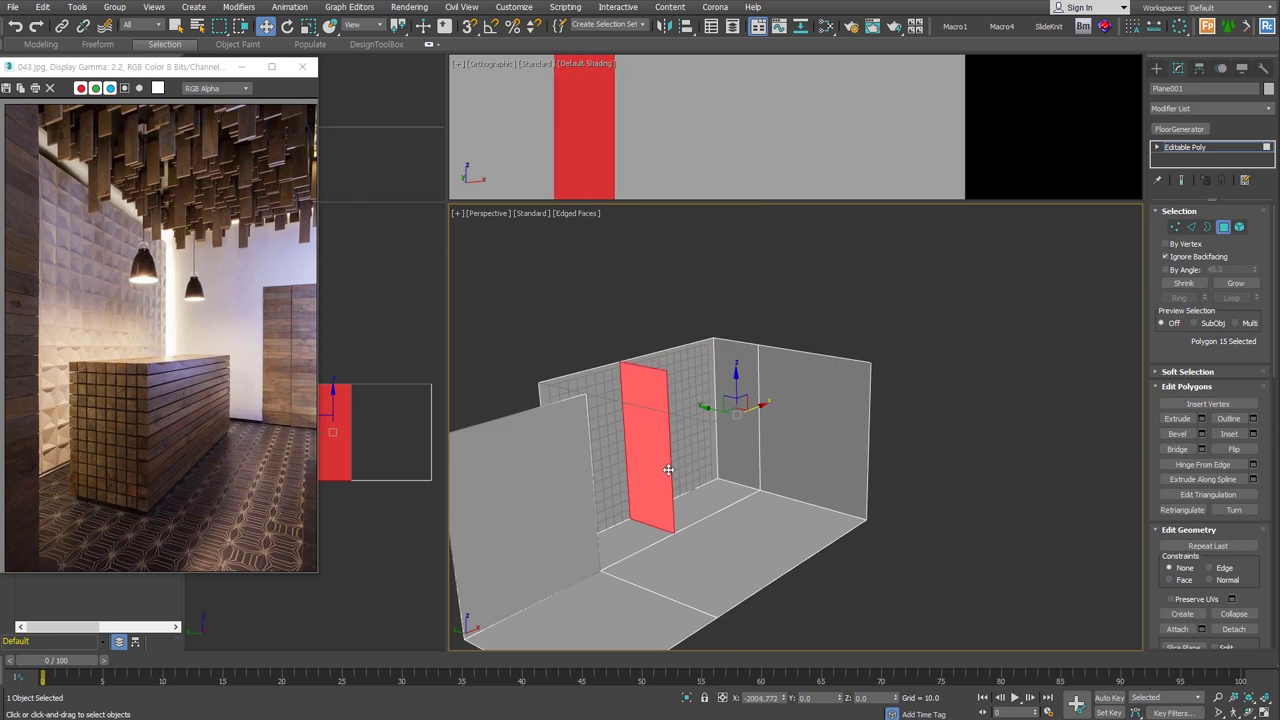
{"action": "key", "text": "Return"}
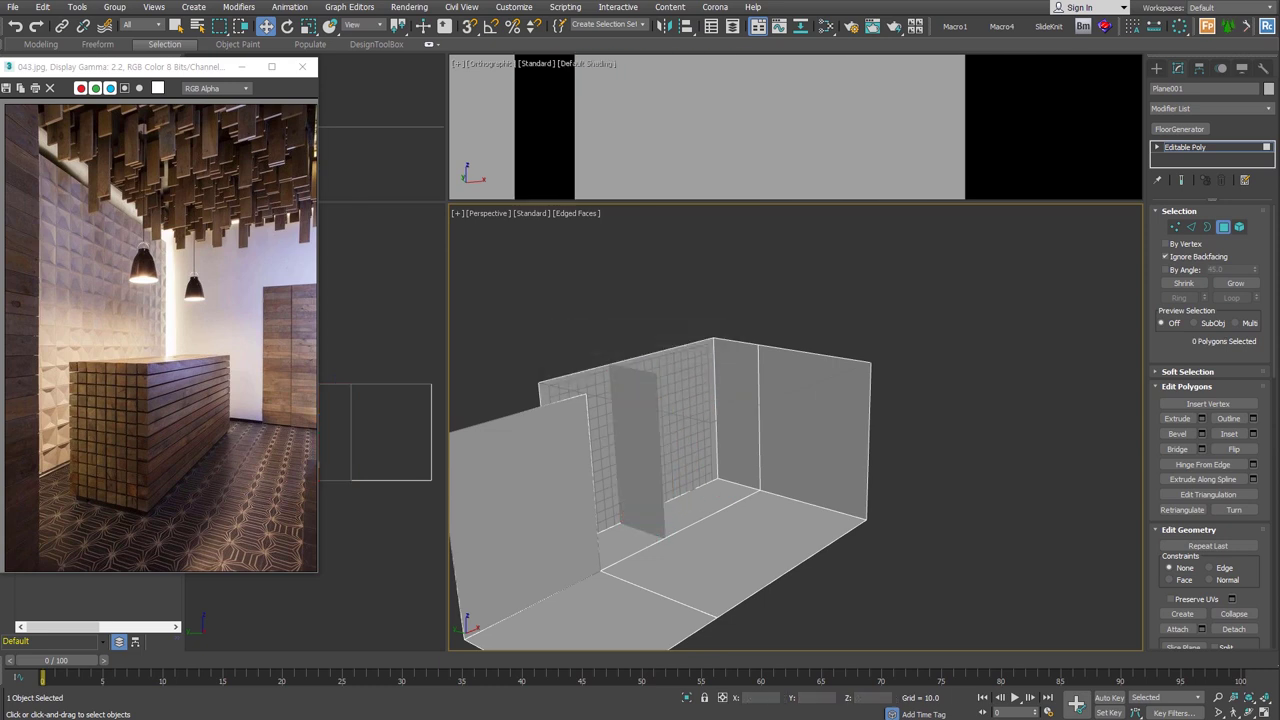
{"action": "key", "text": "ctrl+d"}
{"action": "left_click", "coordinate": [636, 473]}
Step: Select the new panel and view it from near-front in an orthographic view
{"action": "mouse_move", "coordinate": [757, 477]}
{"action": "middle_mouse_down", "text": "alt"}
{"action": "mouse_move", "coordinate": [814, 457]}
{"action": "mouse_move", "coordinate": [757, 463]}
{"action": "mouse_move", "coordinate": [803, 462]}
{"action": "middle_mouse_up", "text": "alt"}
{"action": "left_click", "coordinate": [803, 462]}
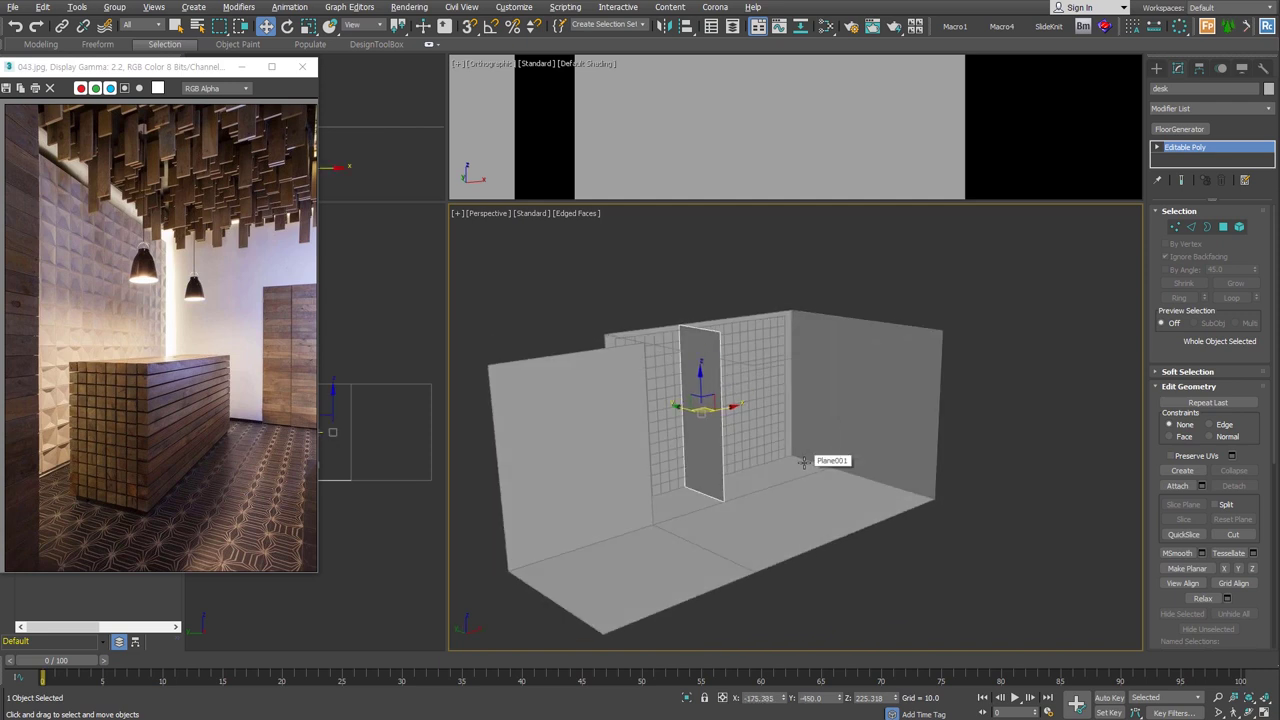
{"action": "scroll", "coordinate": [763, 394], "scroll_direction": "up", "scroll_amount": 3}
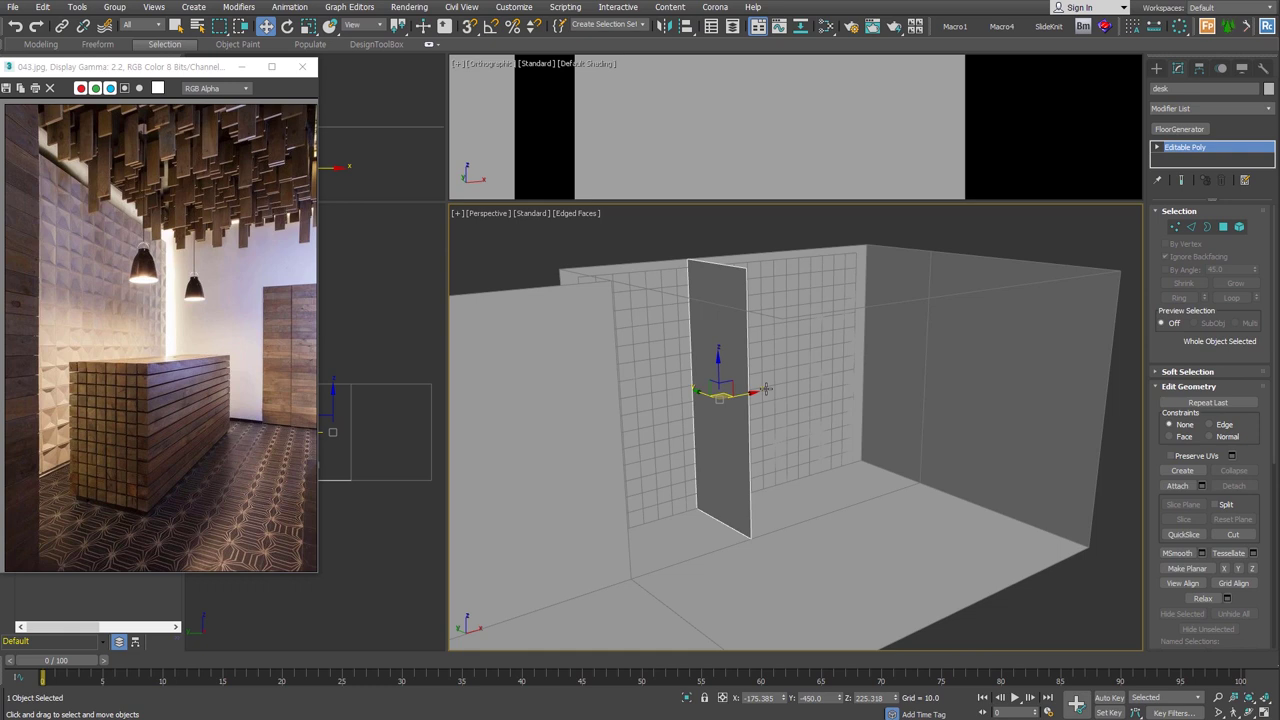
{"action": "key", "text": "u"}
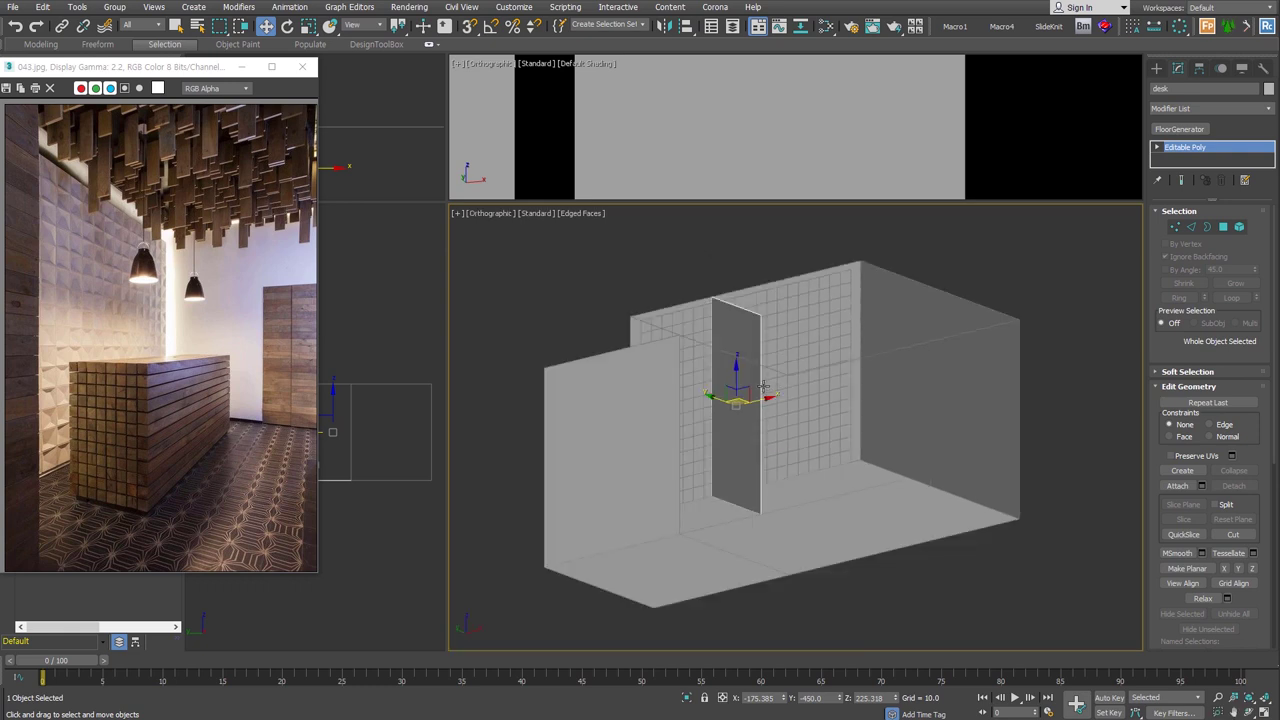
{"action": "scroll", "coordinate": [763, 384], "scroll_direction": "up", "scroll_amount": 3}
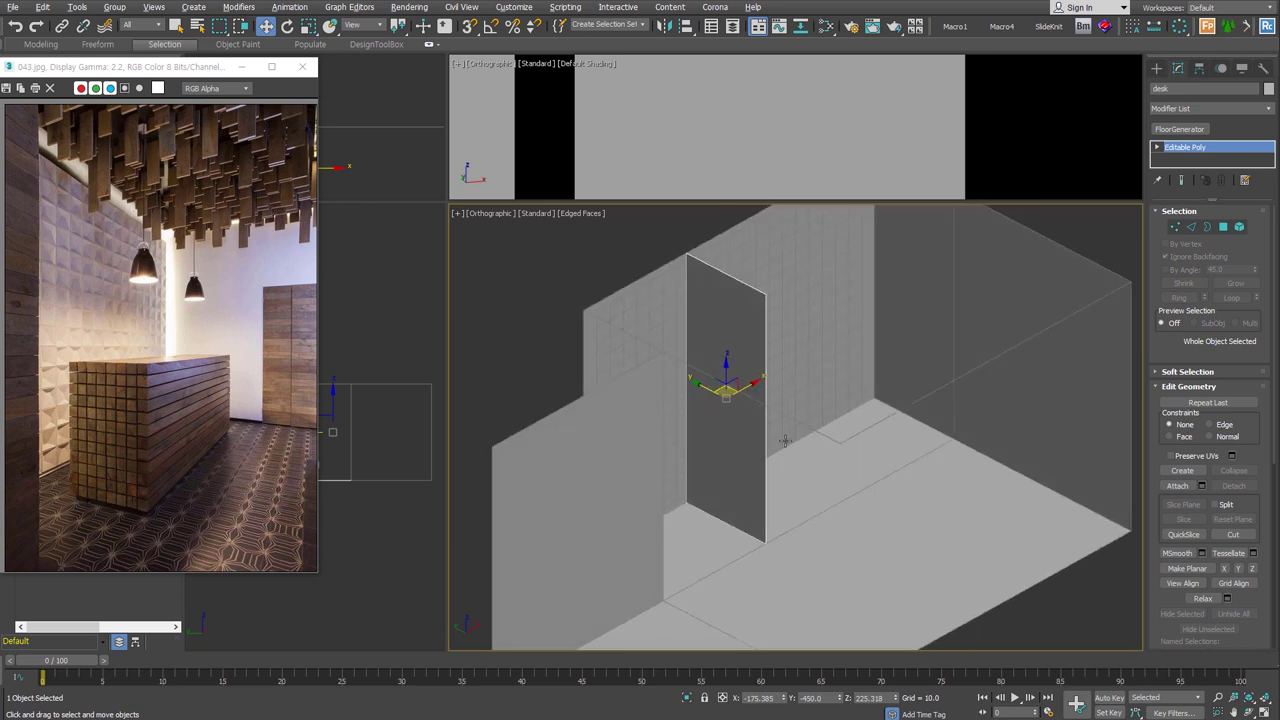
{"action": "scroll", "coordinate": [737, 404], "scroll_direction": "up", "scroll_amount": 1}
{"action": "mouse_move", "coordinate": [834, 448]}
{"action": "middle_mouse_down", "text": "alt"}
{"action": "mouse_move", "coordinate": [733, 424]}
{"action": "mouse_move", "coordinate": [754, 497]}
{"action": "middle_mouse_up", "text": "alt"}
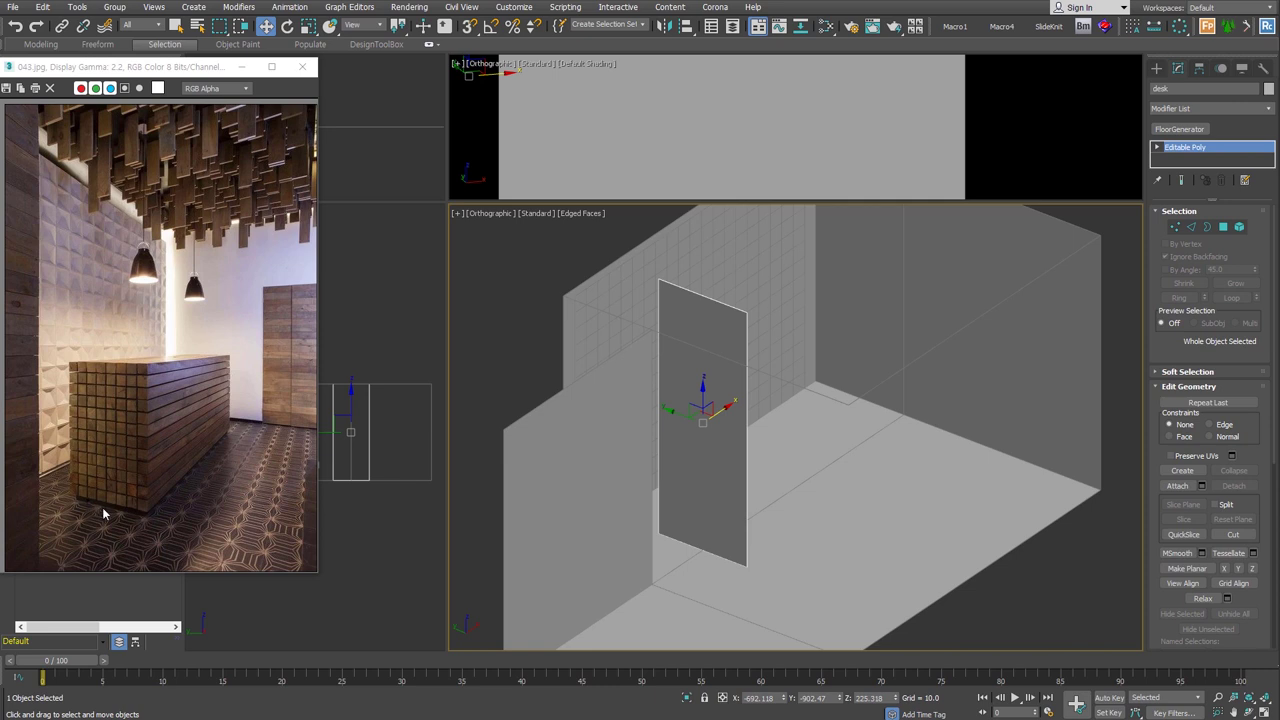
Step: Chamfer the panel's edges, giving the two vertical edges a chamfer amount of 515
{"action": "left_click", "coordinate": [1191, 227]}
{"action": "right_click", "coordinate": [697, 456]}
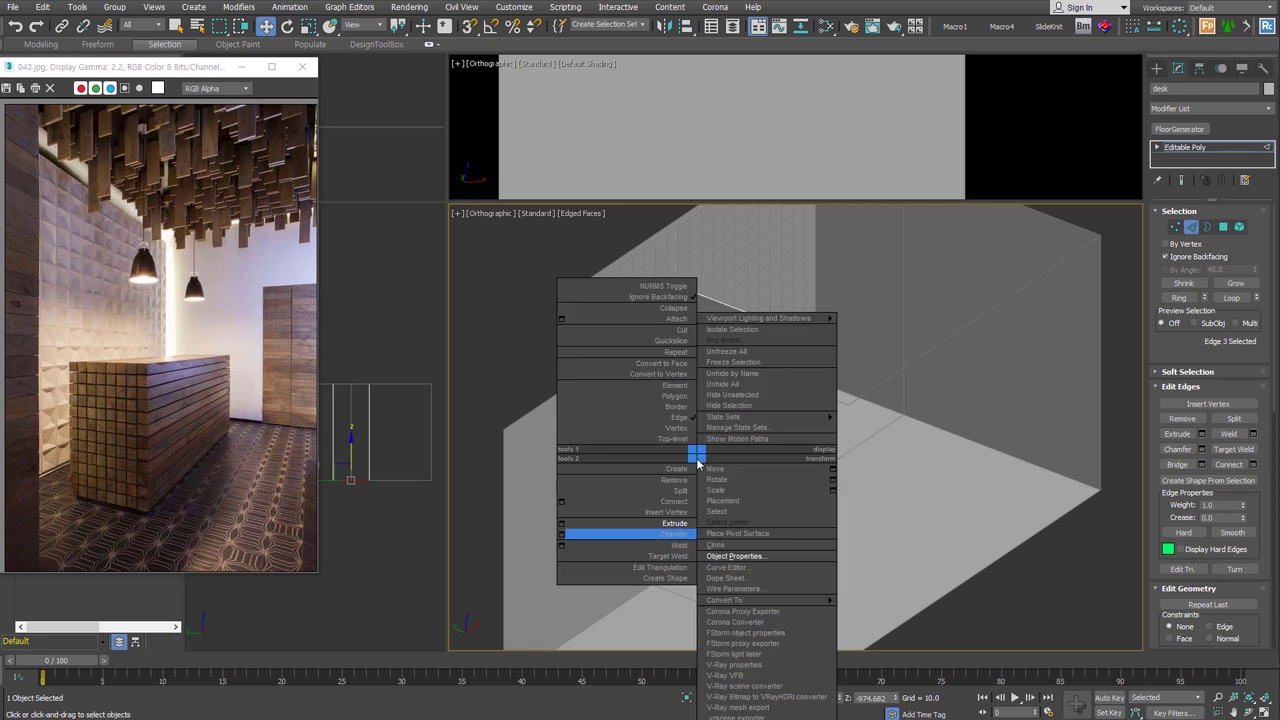
{"action": "left_click", "coordinate": [561, 534]}
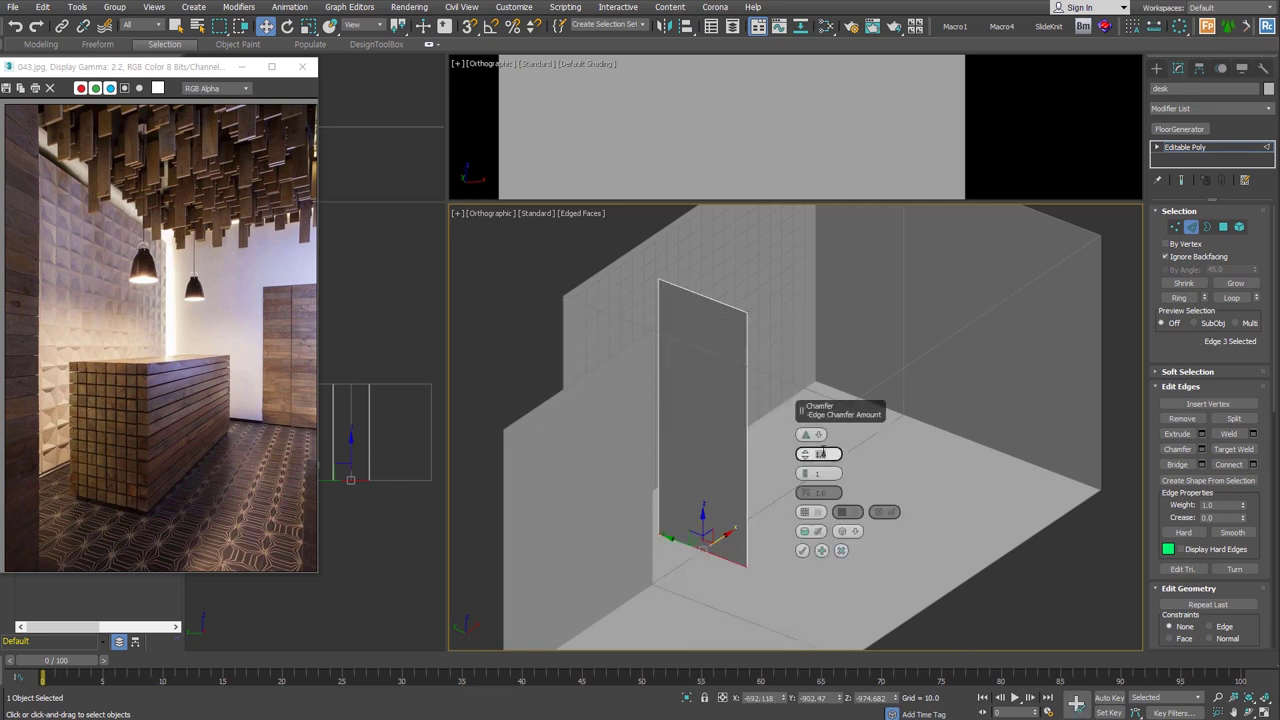
{"action": "left_click", "coordinate": [803, 550]}
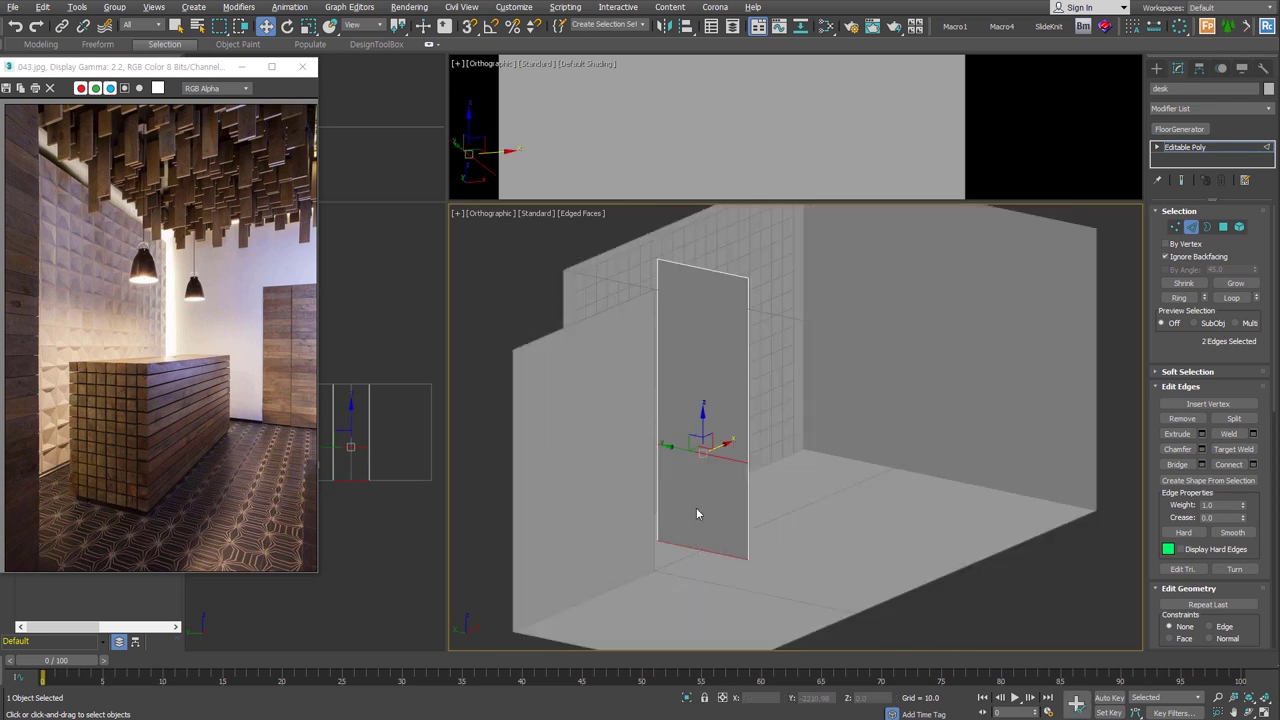
{"action": "left_click", "coordinate": [657, 421]}
{"action": "right_click", "coordinate": [657, 421]}
{"action": "left_click", "coordinate": [560, 506]}
{"action": "left_click", "coordinate": [828, 455]}
{"action": "type", "text": "515"}
{"action": "key", "text": "Return"}
{"action": "left_click", "coordinate": [803, 550]}
Step: Delete every polygon except the lower-left piece and shift it slightly right
{"action": "middle_click_drag", "start_coordinate": [786, 425], "coordinate": [815, 415]}
{"action": "key", "text": "4"}
{"action": "left_click", "coordinate": [729, 480]}
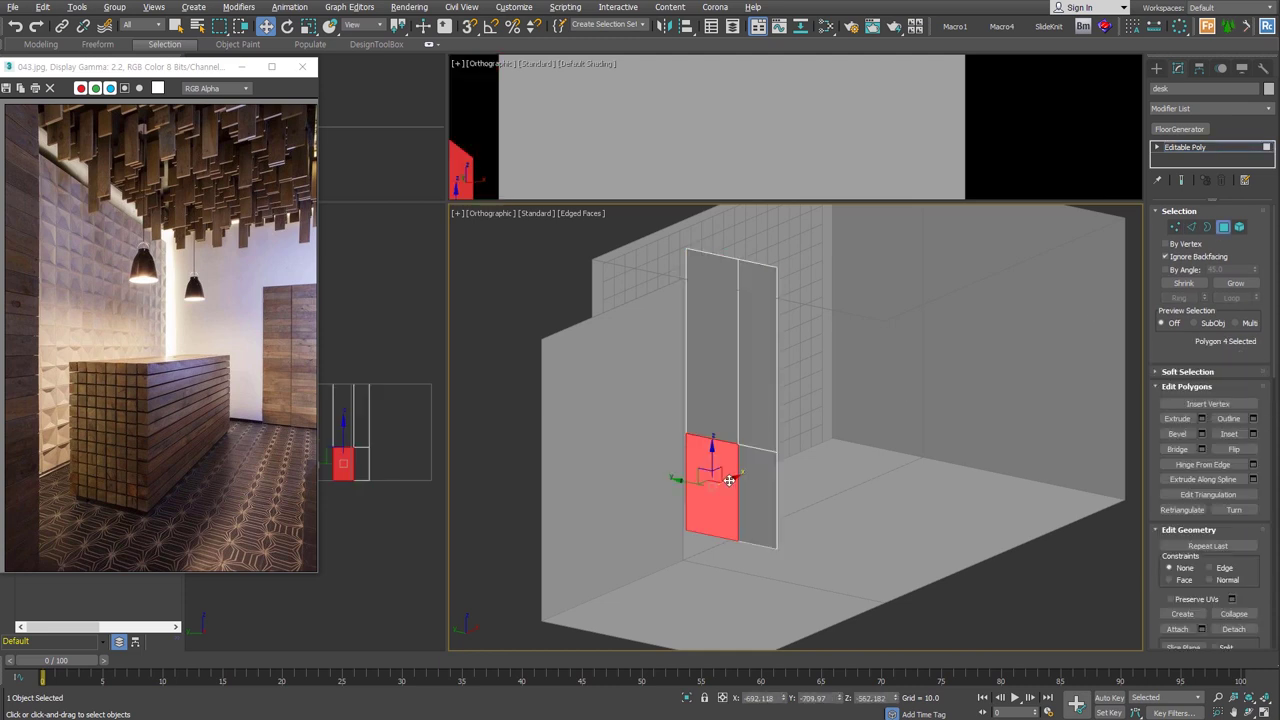
{"action": "key", "text": "ctrl+i"}
{"action": "key", "text": "Delete"}
{"action": "key", "text": "4"}
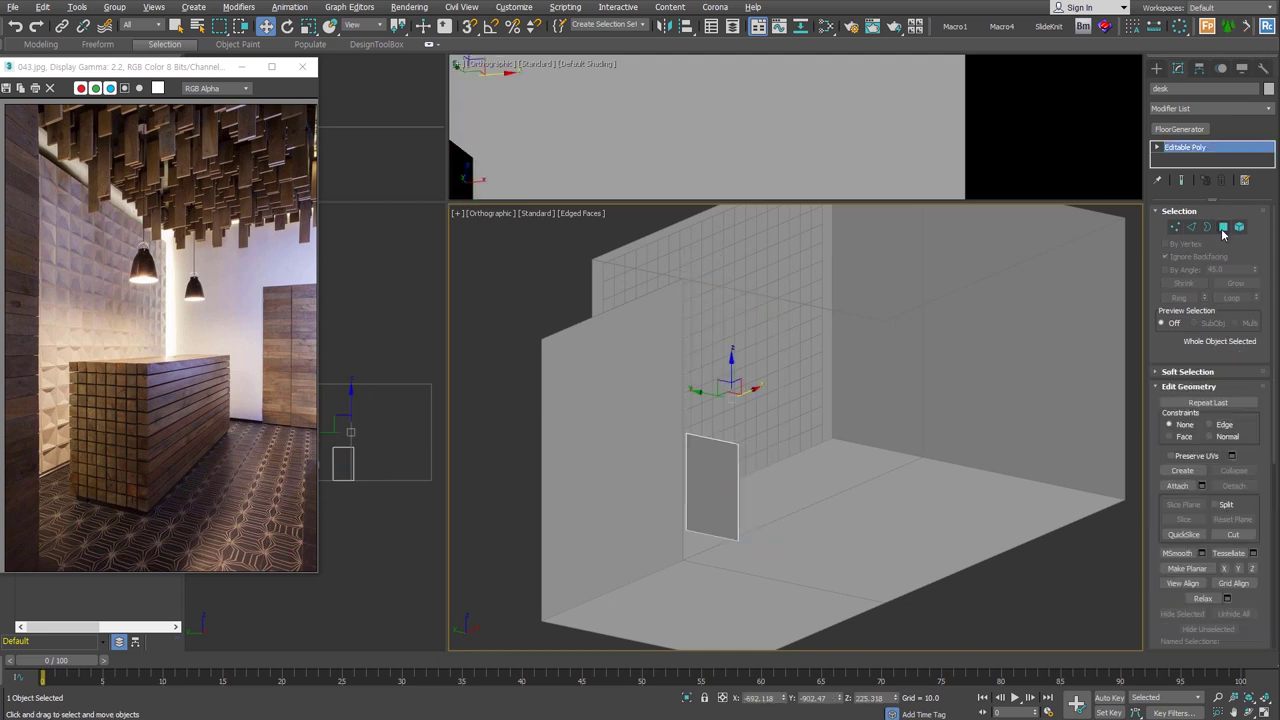
{"action": "left_click_drag", "start_coordinate": [693, 482], "coordinate": [742, 476]}
Step: Chamfer the desk panel's two bottom edges and select the resulting thin chamfer strip
{"action": "key", "text": "2"}
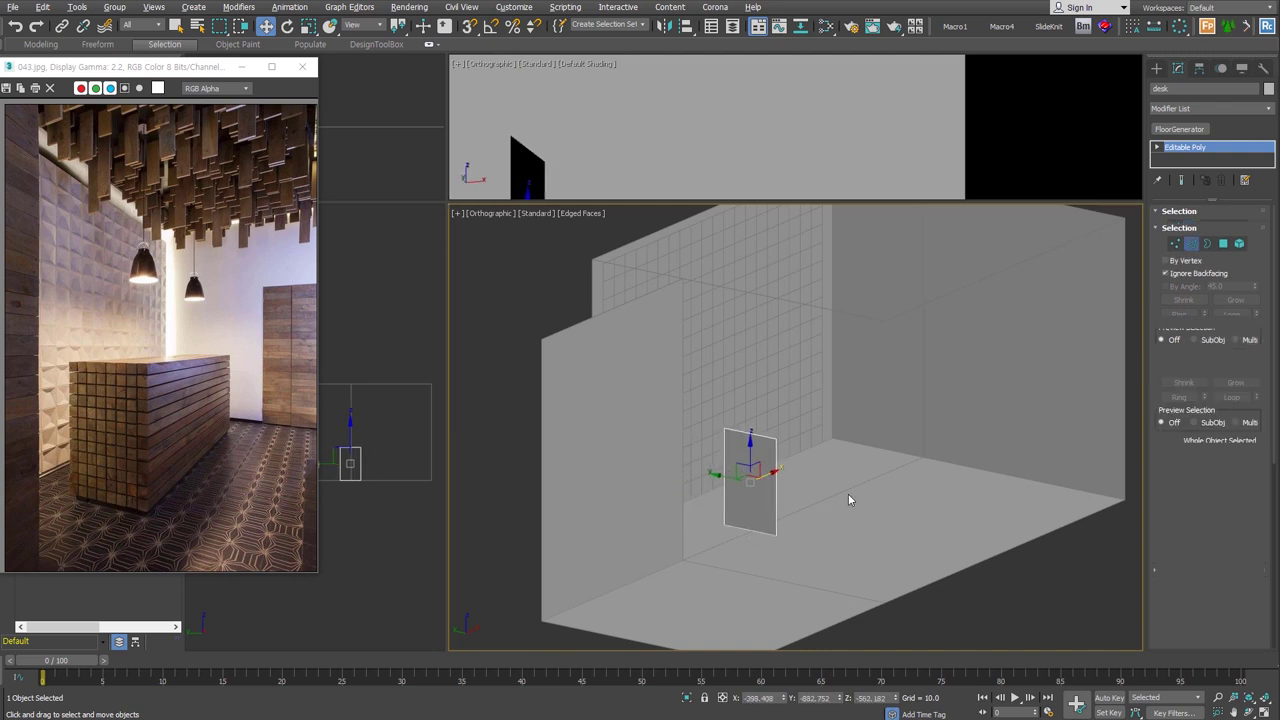
{"action": "right_click", "coordinate": [764, 520]}
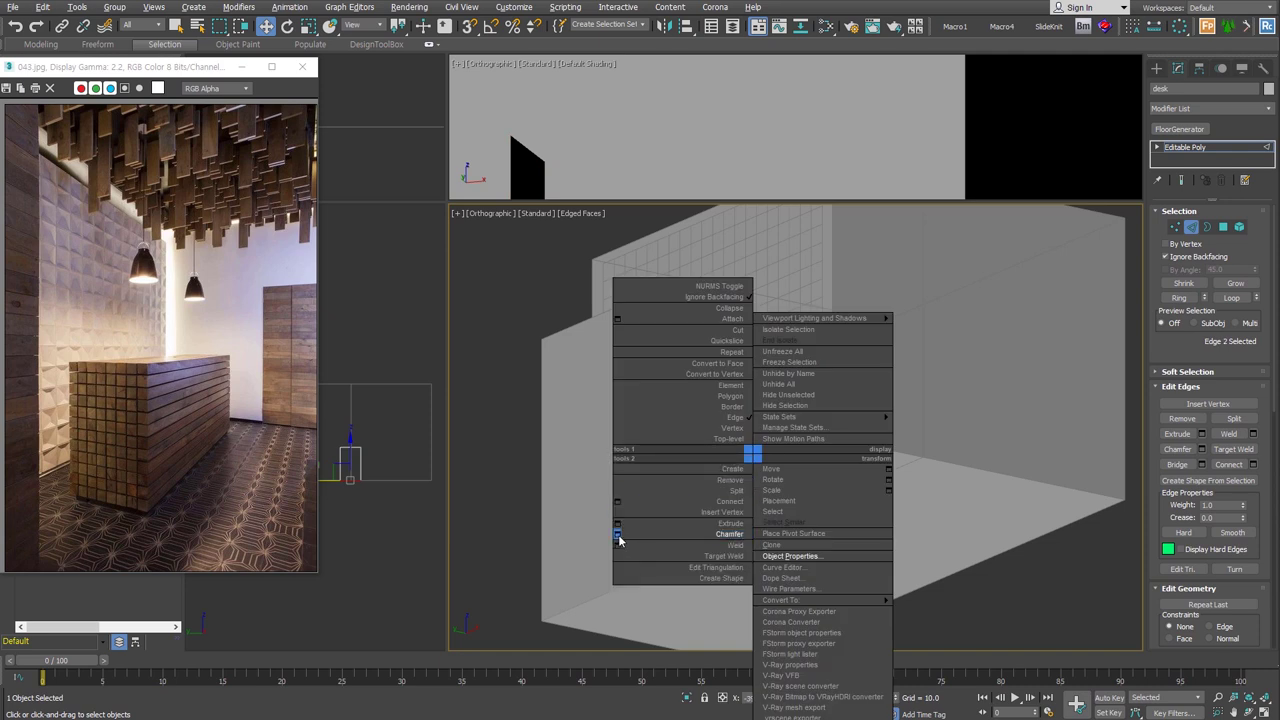
{"action": "left_click", "coordinate": [618, 535]}
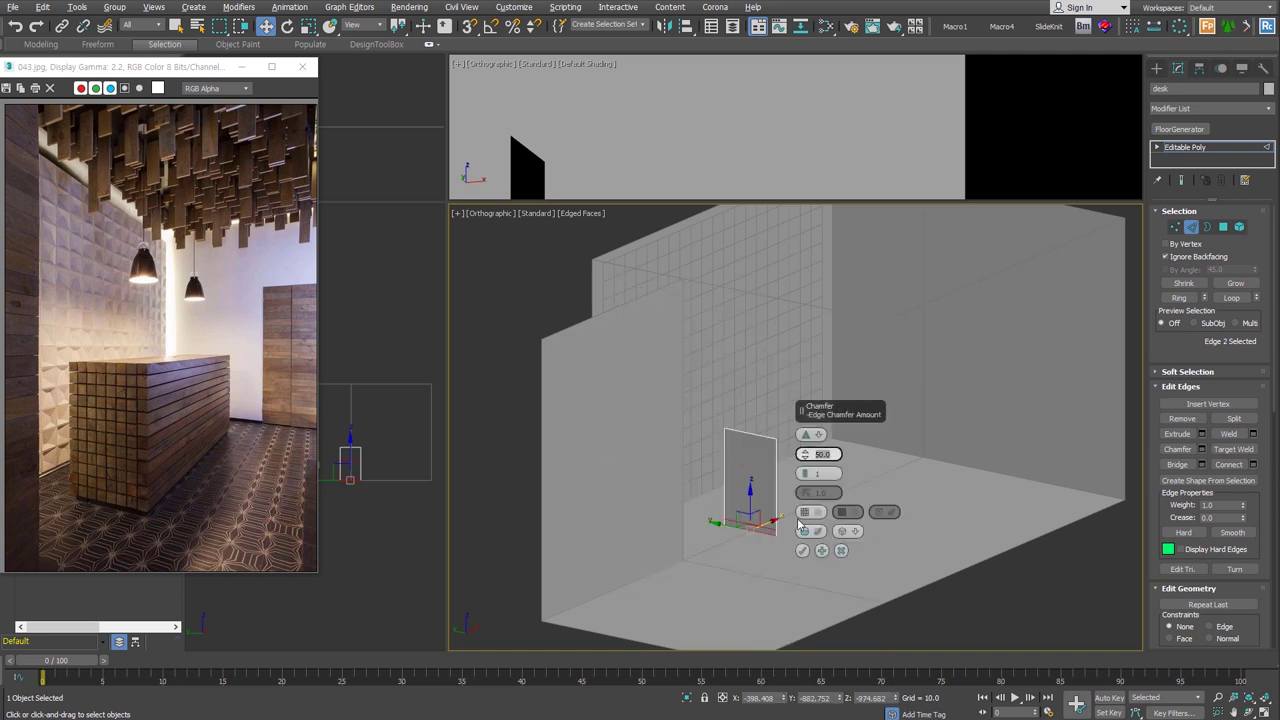
{"action": "left_click", "coordinate": [803, 551]}
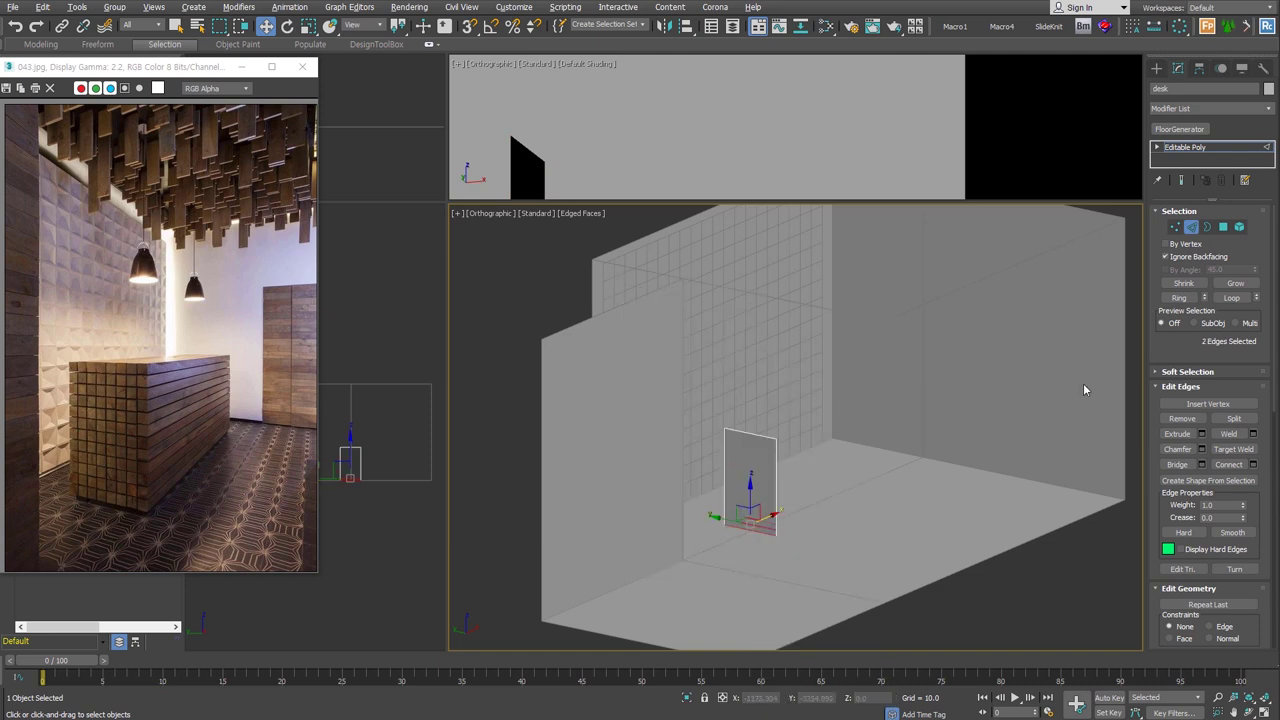
{"action": "key", "text": "4"}
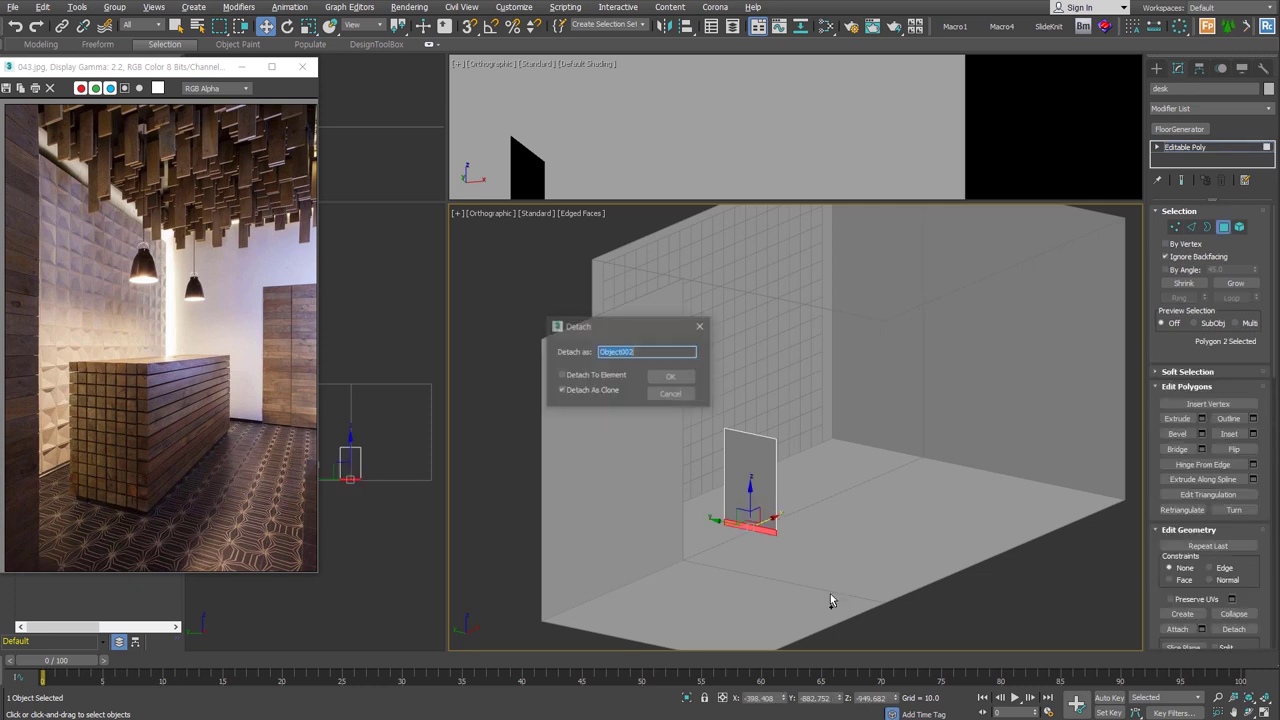
{"action": "left_click", "coordinate": [745, 527]}
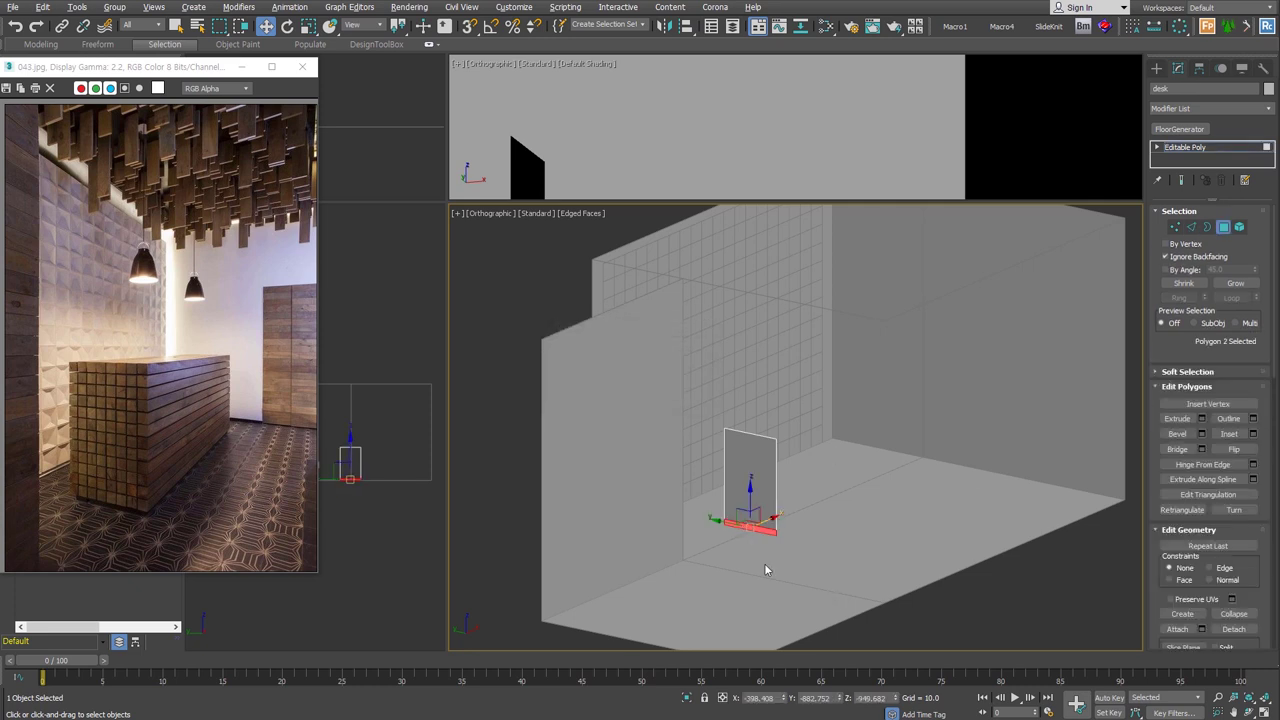
{"action": "key", "text": "4"}
{"action": "mouse_move", "coordinate": [766, 567]}
{"action": "middle_mouse_down", "text": "alt"}
{"action": "mouse_move", "coordinate": [726, 530]}
{"action": "mouse_move", "coordinate": [770, 505]}
{"action": "middle_mouse_up", "text": "alt"}
Step: Add FloorGenerator with Max Width 60, Min Offset % 0 and Grout Len 5
{"action": "left_click", "coordinate": [1190, 130]}
{"action": "double_click", "coordinate": [1212, 319]}
{"action": "key", "text": "Return"}
{"action": "double_click", "coordinate": [1218, 385]}
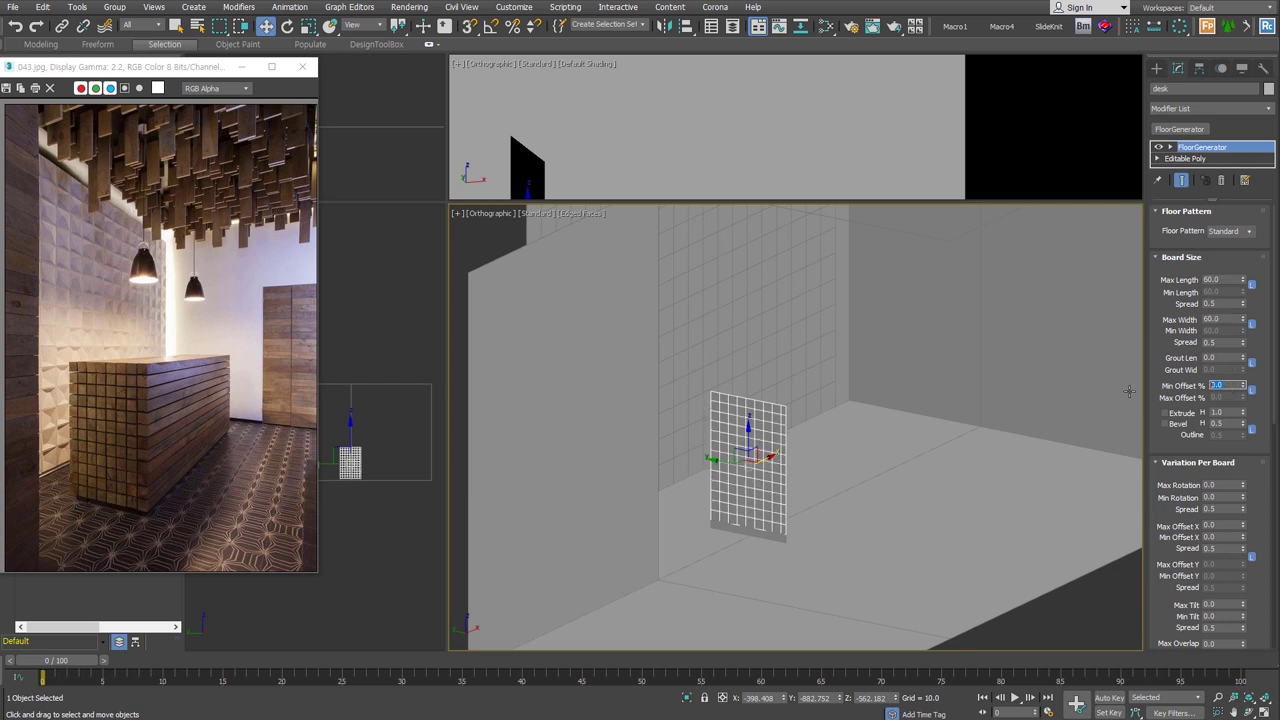
{"action": "type", "text": "0"}
{"action": "key", "text": "shift+Tab"}
{"action": "type", "text": "5"}
{"action": "key", "text": "Return"}
{"action": "scroll", "coordinate": [760, 489], "scroll_direction": "up", "scroll_amount": 5}
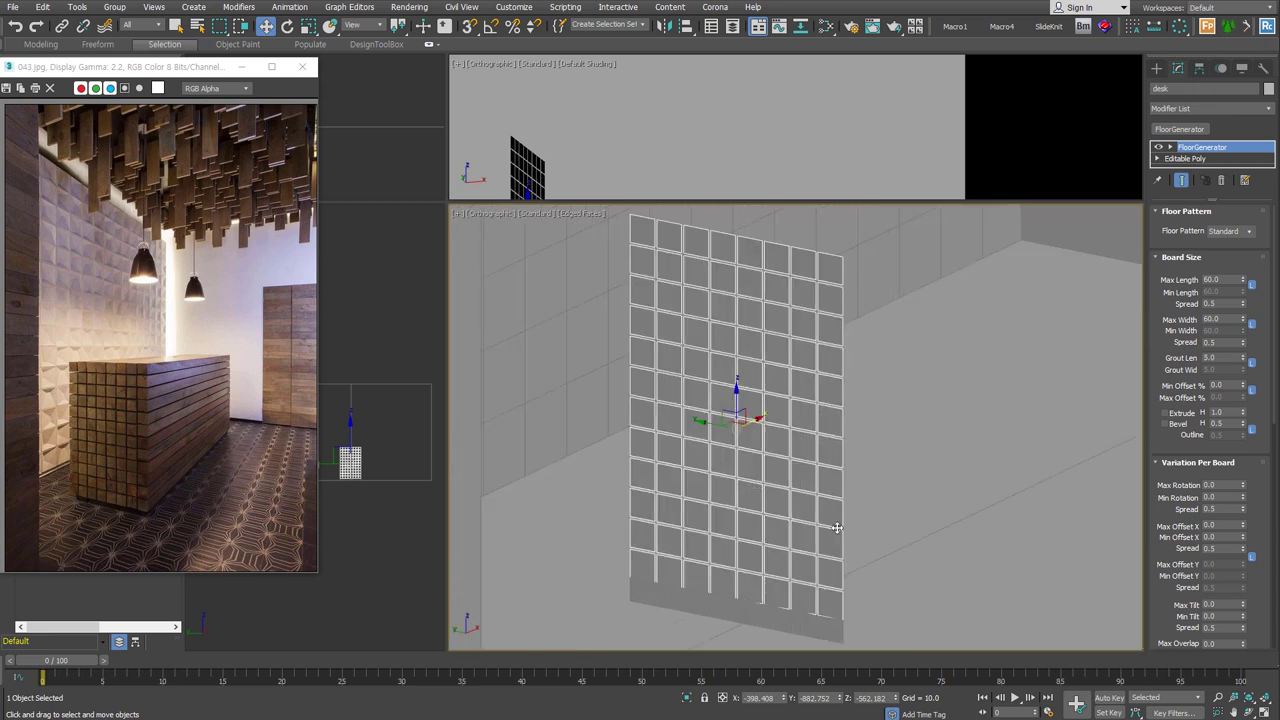
{"action": "scroll", "coordinate": [753, 526], "scroll_direction": "down", "scroll_amount": 5}
{"action": "scroll", "coordinate": [760, 520], "scroll_direction": "down", "scroll_amount": 1}
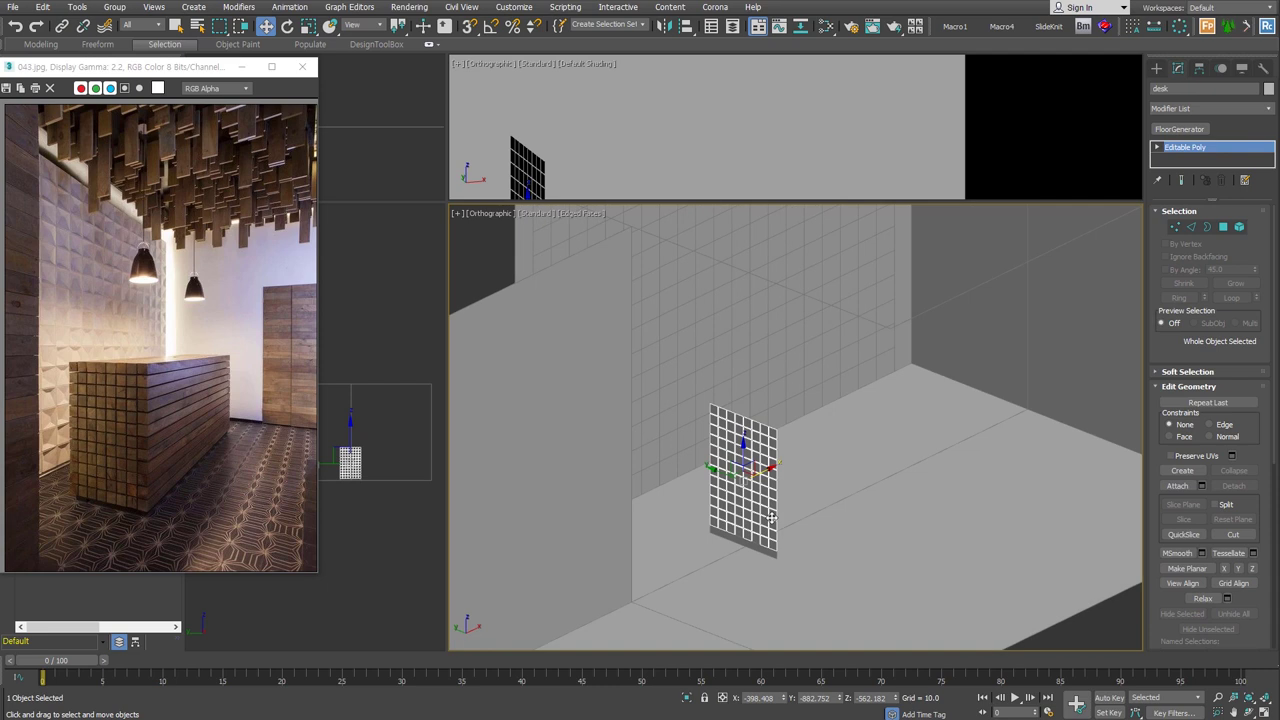
Step: Add a Shell with Outer Amount 0 and Inner Amount 2100
{"action": "key", "text": "s"}
{"action": "right_click", "coordinate": [1251, 247]}
{"action": "double_click", "coordinate": [1235, 230]}
{"action": "type", "text": "2"}
{"action": "key", "text": "Return"}
Step: Move the slatted block left along X and give Object002 a Shell with Inner Amount 1900
{"action": "middle_click_drag", "start_coordinate": [840, 457], "coordinate": [857, 449], "text": "alt"}
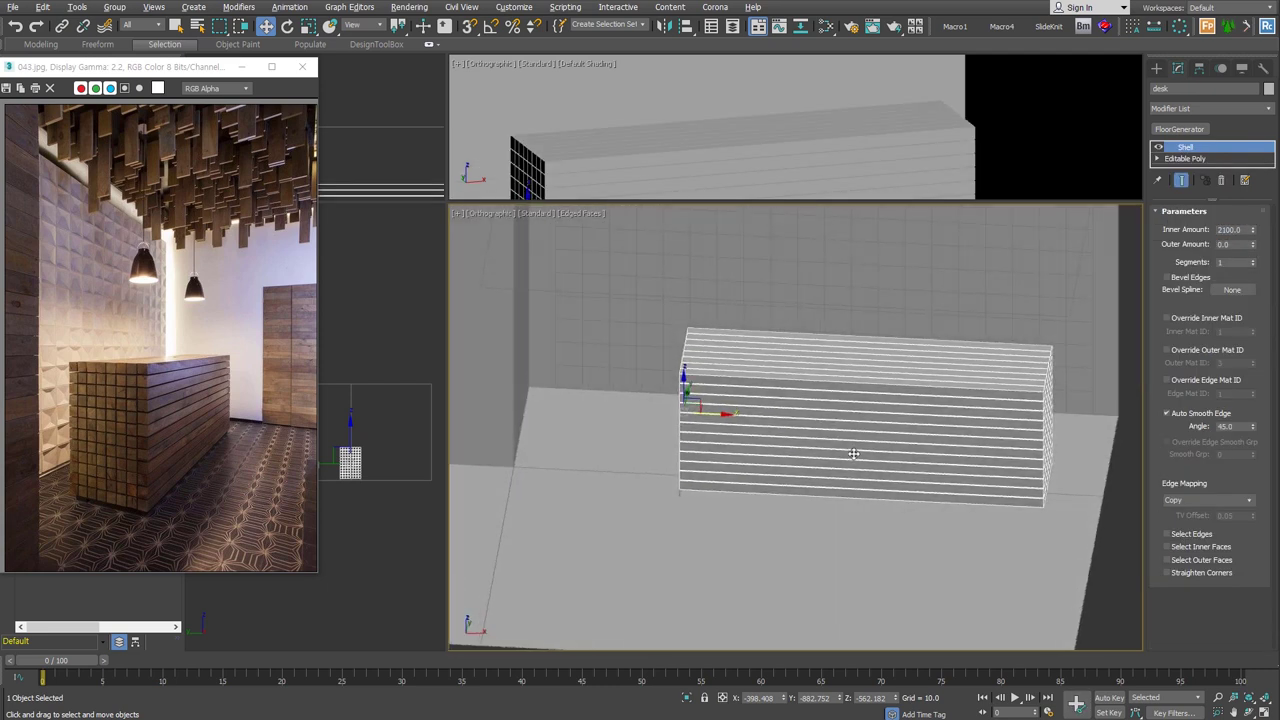
{"action": "left_click_drag", "start_coordinate": [704, 416], "coordinate": [671, 412]}
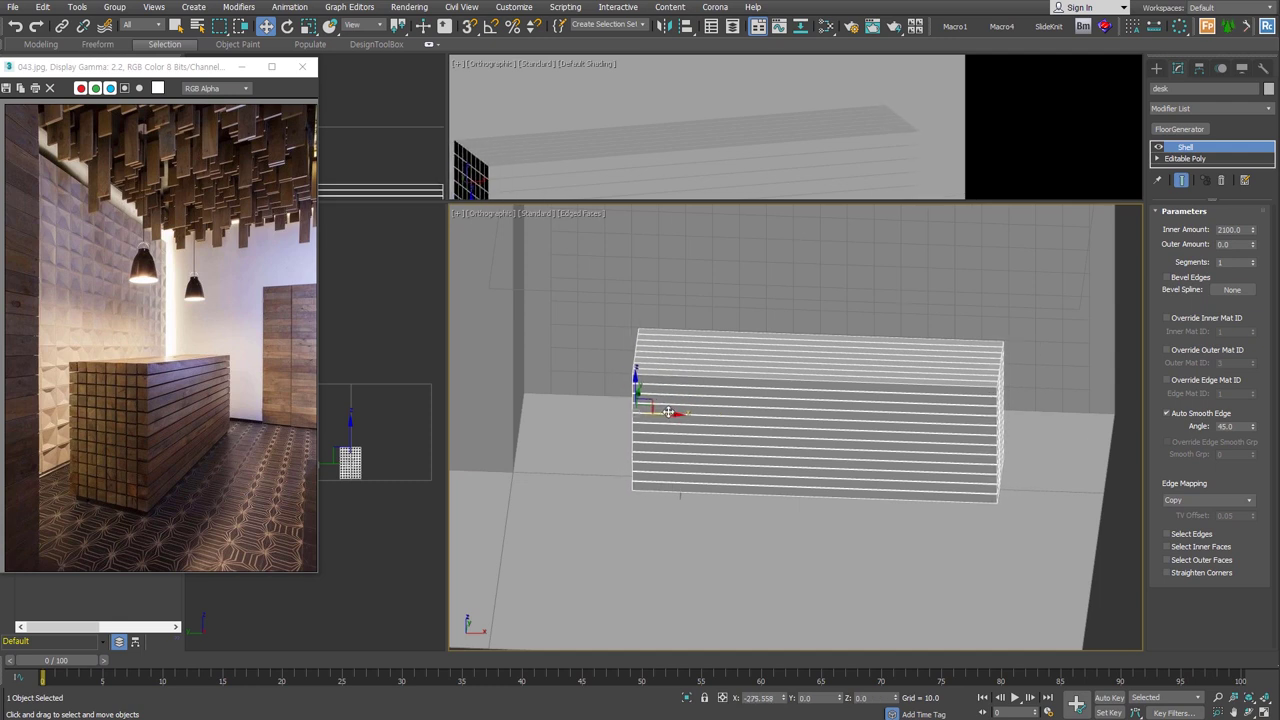
{"action": "middle_click_drag", "start_coordinate": [671, 412], "coordinate": [700, 480], "text": "alt"}
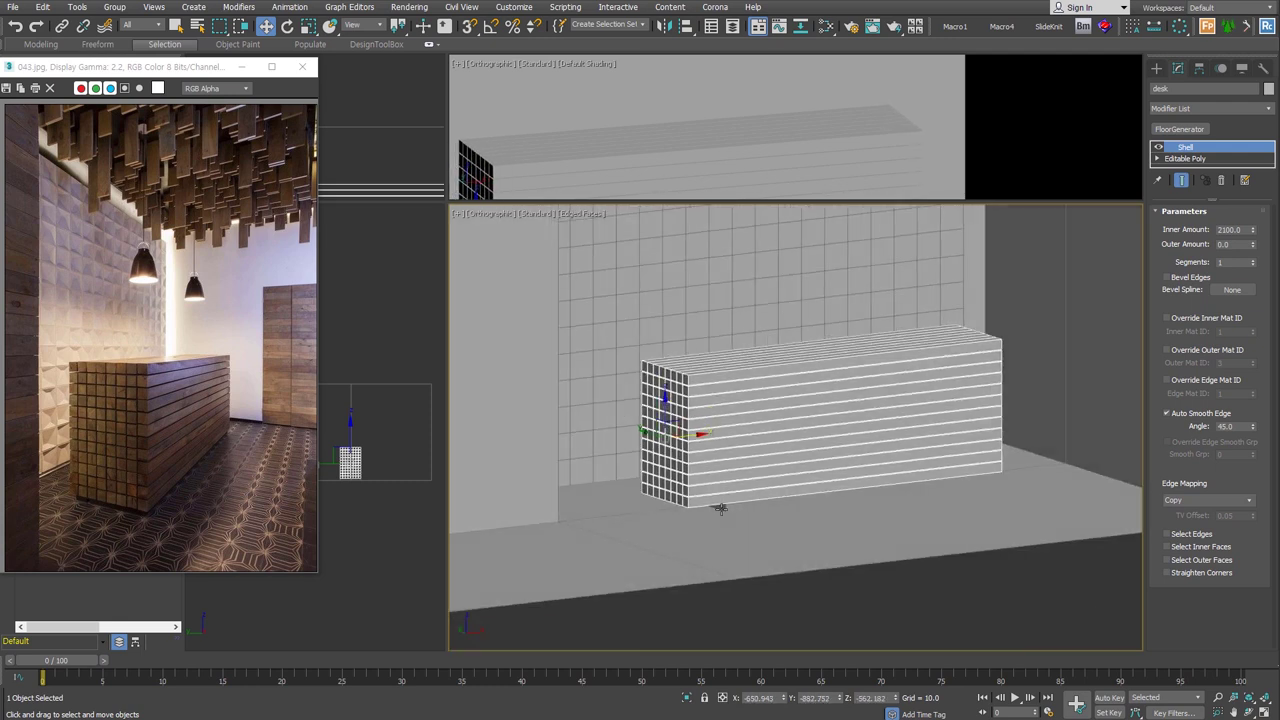
{"action": "left_click", "coordinate": [723, 507]}
{"action": "key", "text": "alt+s"}
{"action": "type", "text": "1"}
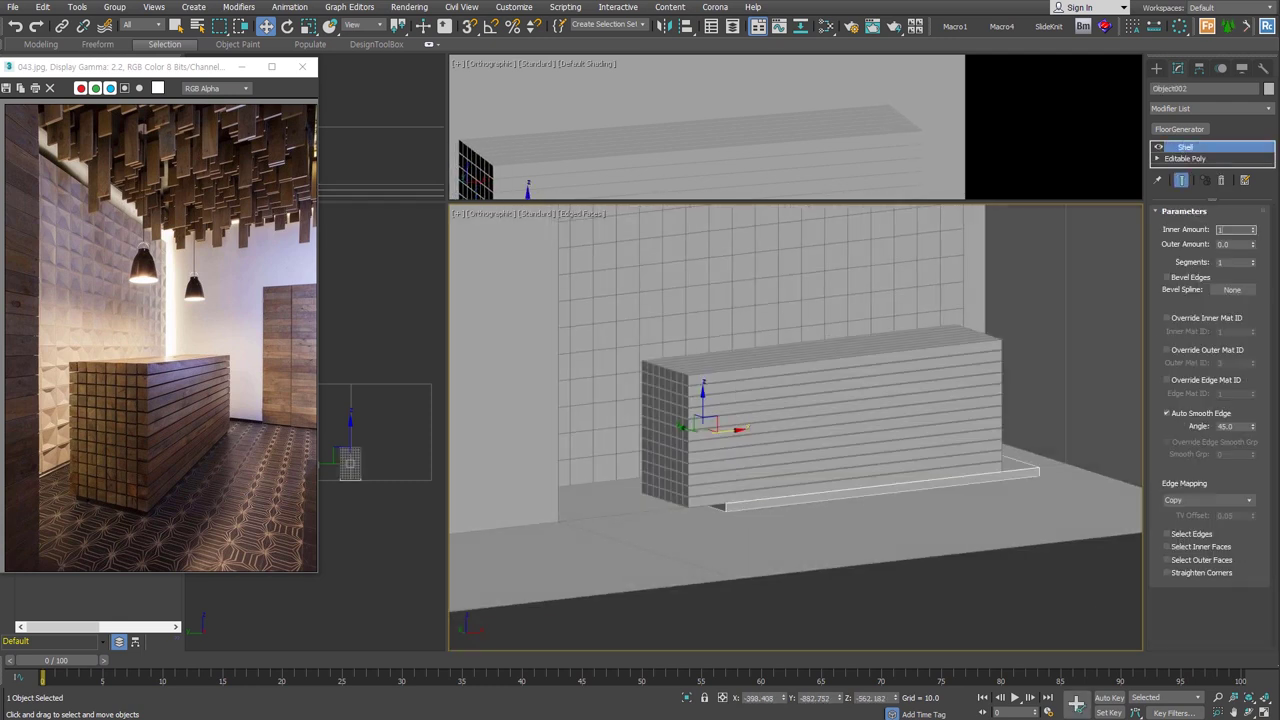
{"action": "key", "text": "Return"}
Step: Align Object002 to the desk on X Position, centre to centre
{"action": "middle_click_drag", "start_coordinate": [816, 517], "coordinate": [760, 470], "text": "alt"}
{"action": "key", "text": "alt+a"}
{"action": "left_click", "coordinate": [751, 447]}
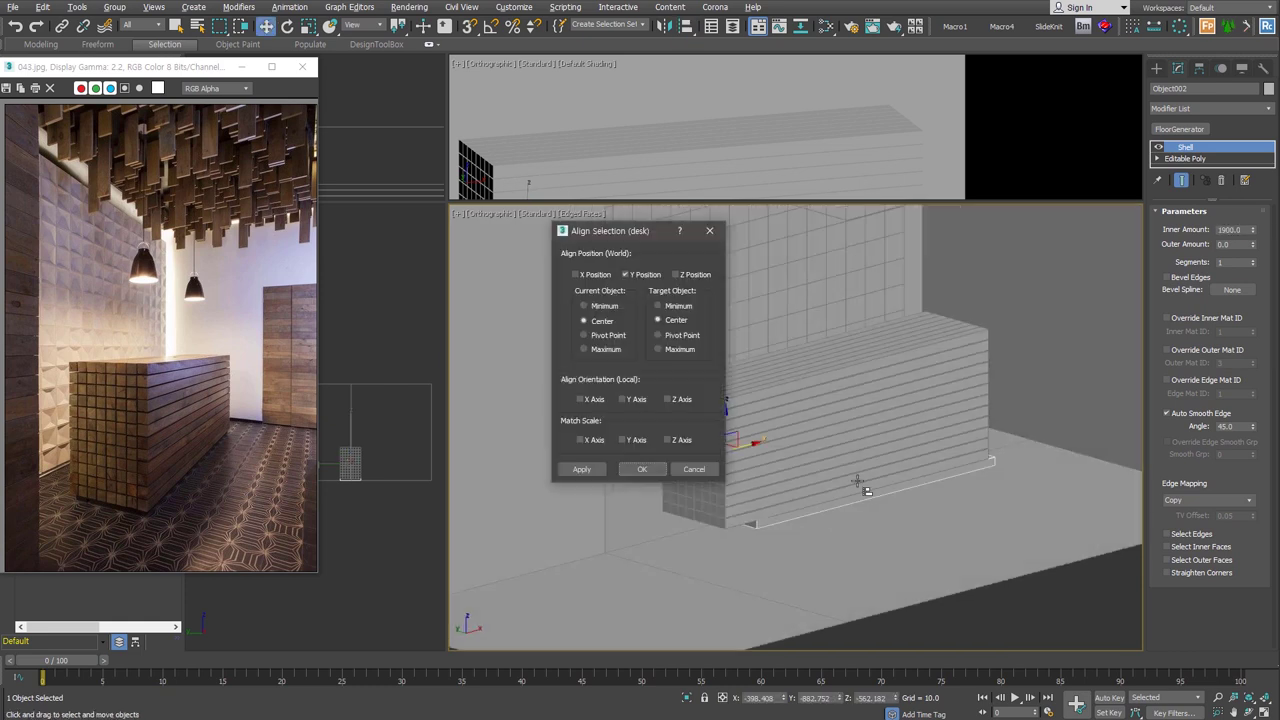
{"action": "left_click", "coordinate": [626, 274]}
{"action": "left_click", "coordinate": [576, 274]}
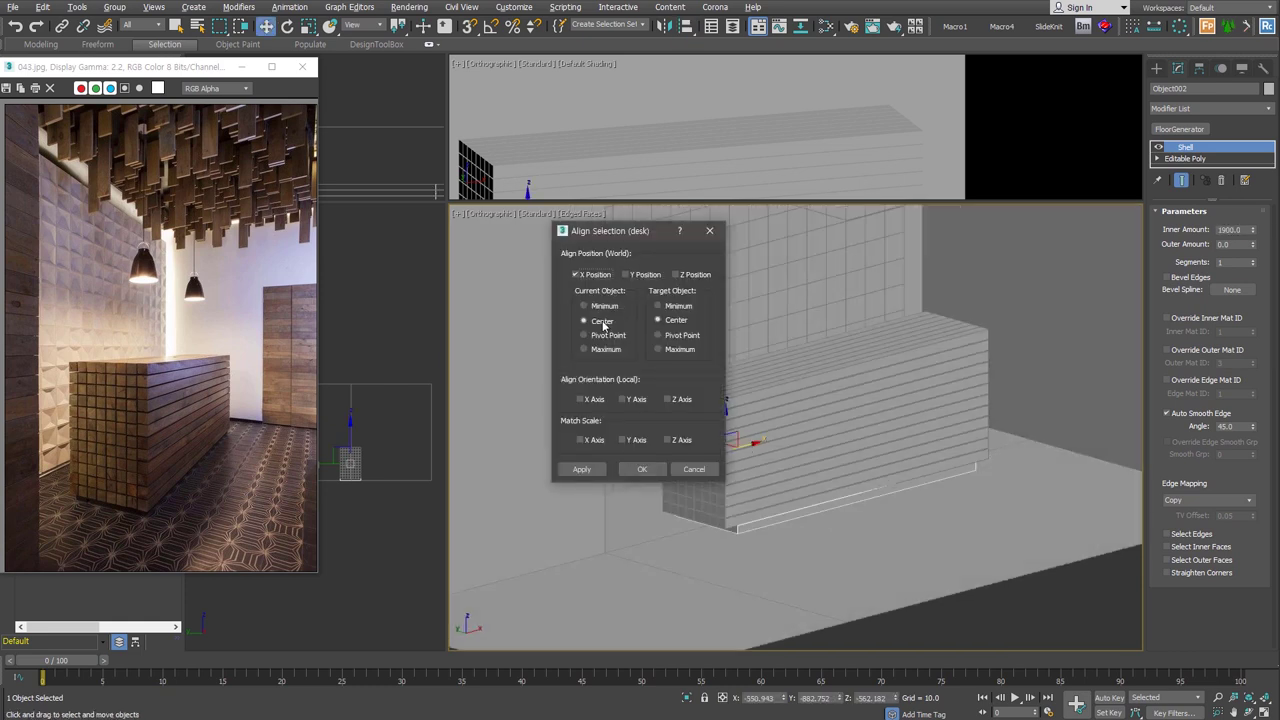
{"action": "left_click", "coordinate": [642, 469]}
{"action": "mouse_move", "coordinate": [886, 505]}
{"action": "middle_mouse_down", "text": "alt"}
{"action": "mouse_move", "coordinate": [857, 500]}
{"action": "mouse_move", "coordinate": [960, 510]}
{"action": "middle_mouse_up", "text": "alt"}
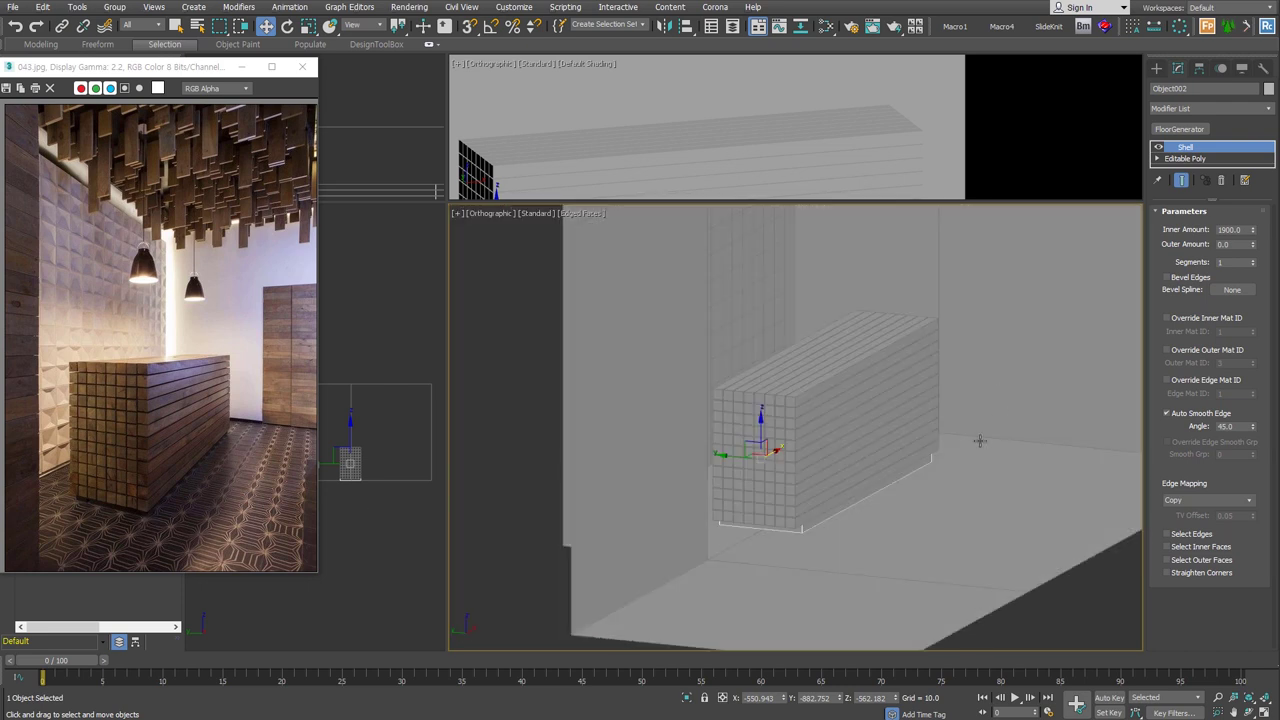
{"action": "middle_click_drag", "start_coordinate": [979, 434], "coordinate": [990, 420], "text": "alt"}
{"action": "left_click", "coordinate": [1185, 158]}
Step: Chamfer Object002's selected edges by 30 with Smooth enabled
{"action": "left_click", "coordinate": [1190, 227]}
{"action": "scroll", "coordinate": [842, 476], "scroll_direction": "up", "scroll_amount": 4}
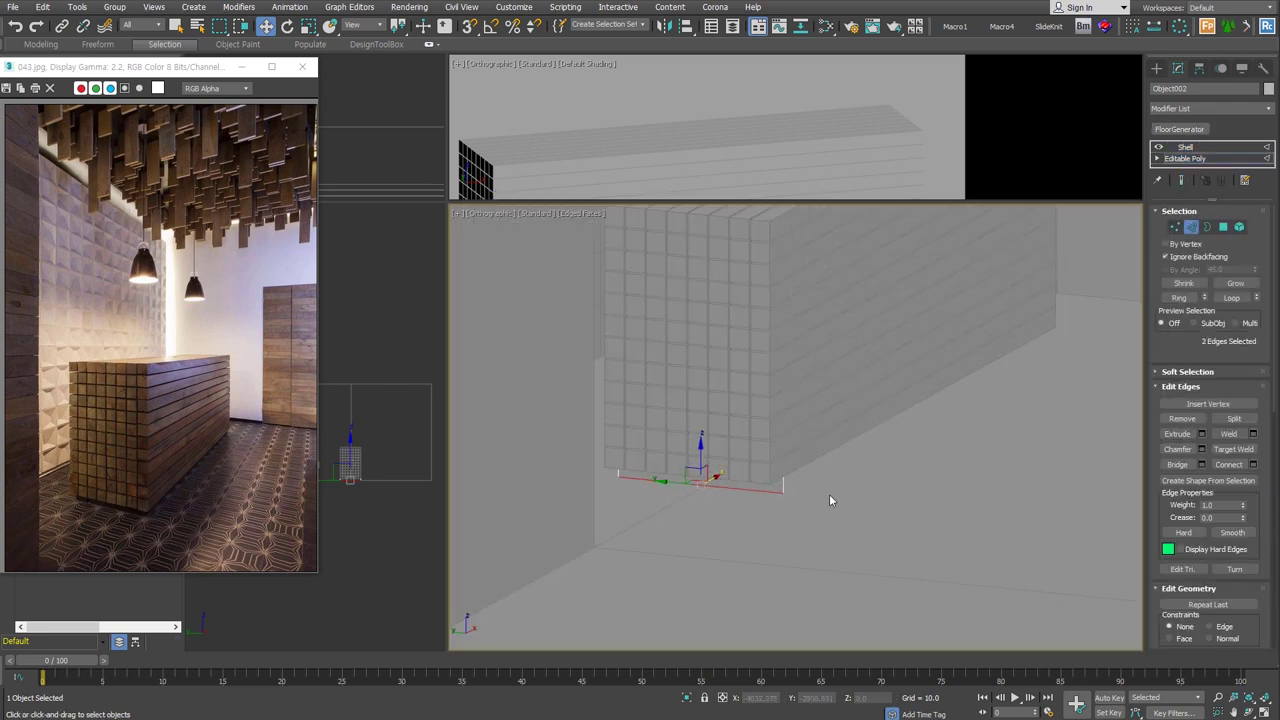
{"action": "right_click", "coordinate": [729, 450]}
{"action": "left_click", "coordinate": [640, 533]}
{"action": "type", "text": "30"}
{"action": "key", "text": "Return"}
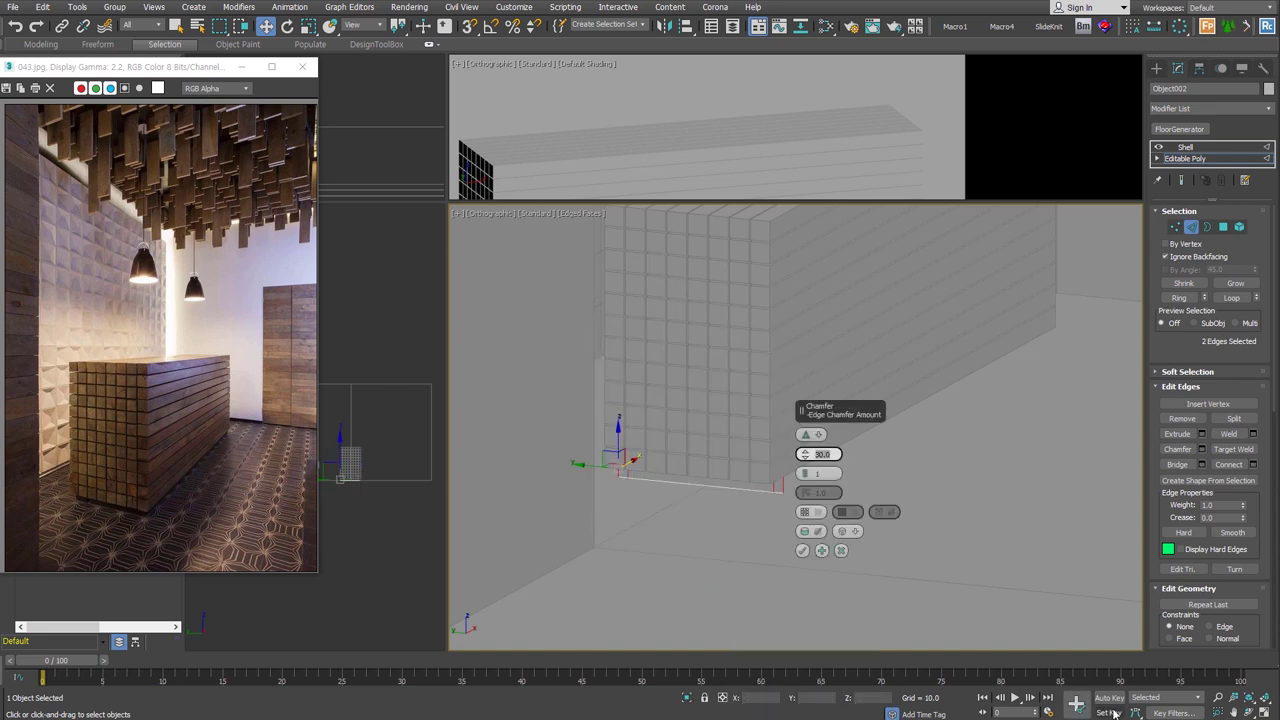
{"action": "left_click", "coordinate": [812, 512]}
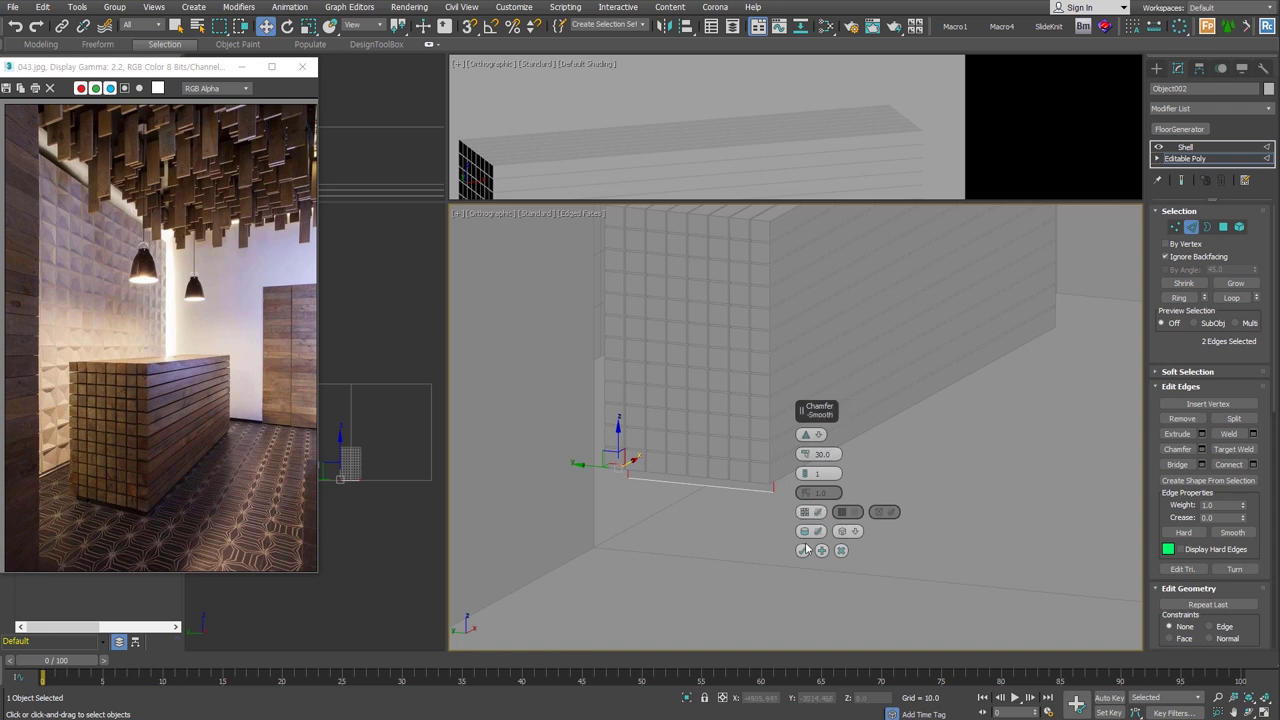
{"action": "left_click", "coordinate": [802, 550]}
Step: Set the Shell's Inner Amount to 2000 and realign Object002 to the desk
{"action": "left_click", "coordinate": [1193, 228]}
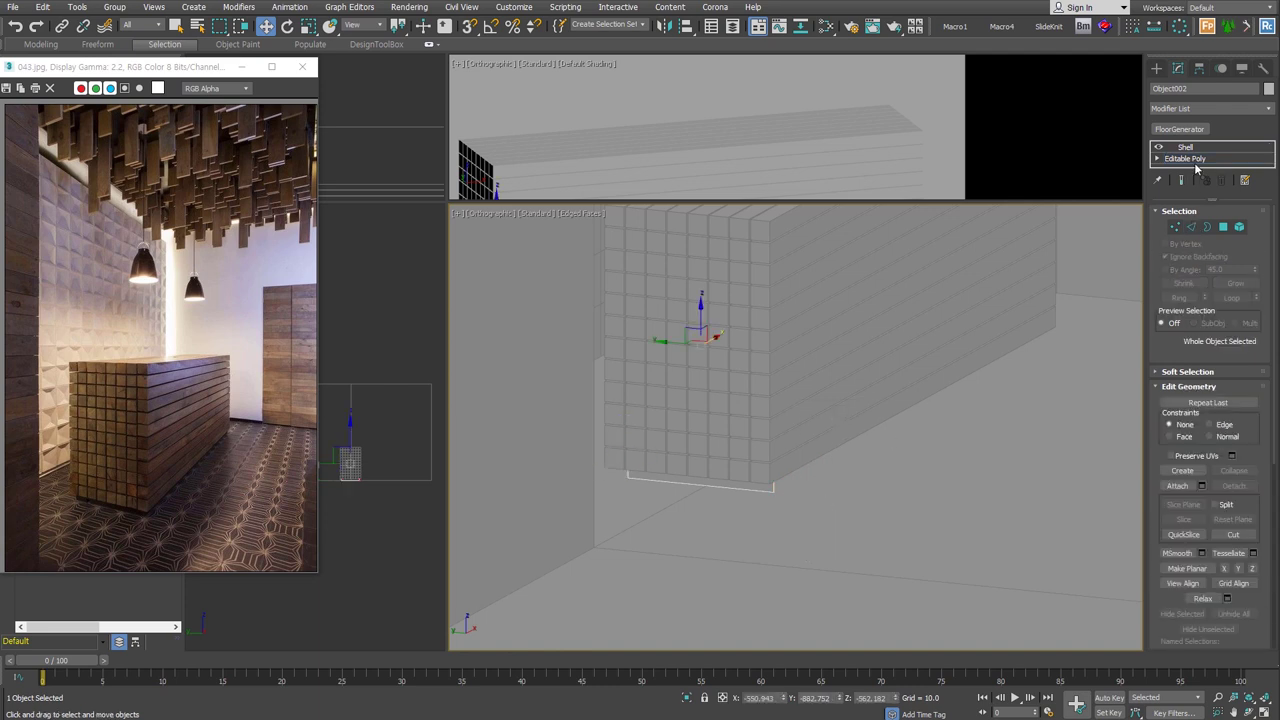
{"action": "left_click", "coordinate": [1185, 147]}
{"action": "scroll", "coordinate": [985, 469], "scroll_direction": "down", "scroll_amount": 2}
{"action": "mouse_move", "coordinate": [985, 469]}
{"action": "middle_mouse_down", "text": "alt"}
{"action": "mouse_move", "coordinate": [880, 391]}
{"action": "mouse_move", "coordinate": [930, 396]}
{"action": "middle_mouse_up", "text": "alt"}
{"action": "type", "text": "2000"}
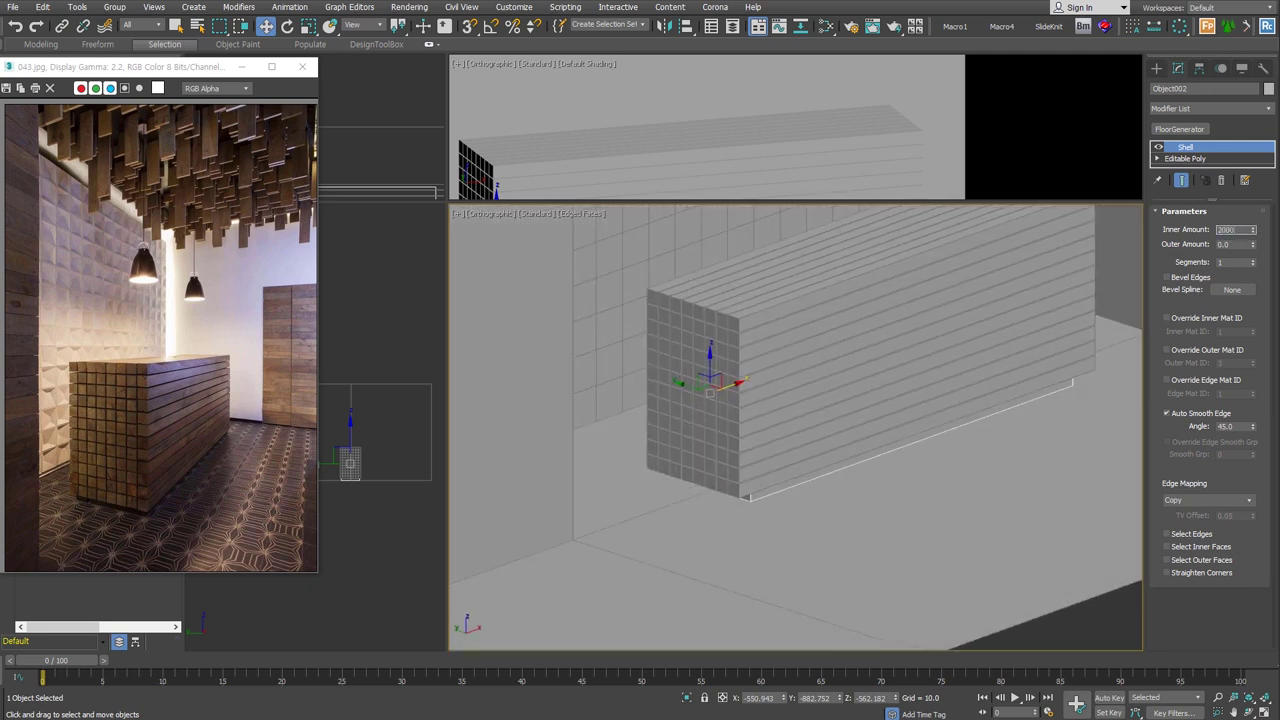
{"action": "key", "text": "Return"}
{"action": "key", "text": "alt+a"}
{"action": "left_click", "coordinate": [880, 349]}
{"action": "left_click", "coordinate": [649, 465]}
Step: Remove the Shell and raise Object002's top face into a tall core block
{"action": "key", "text": "F3"}
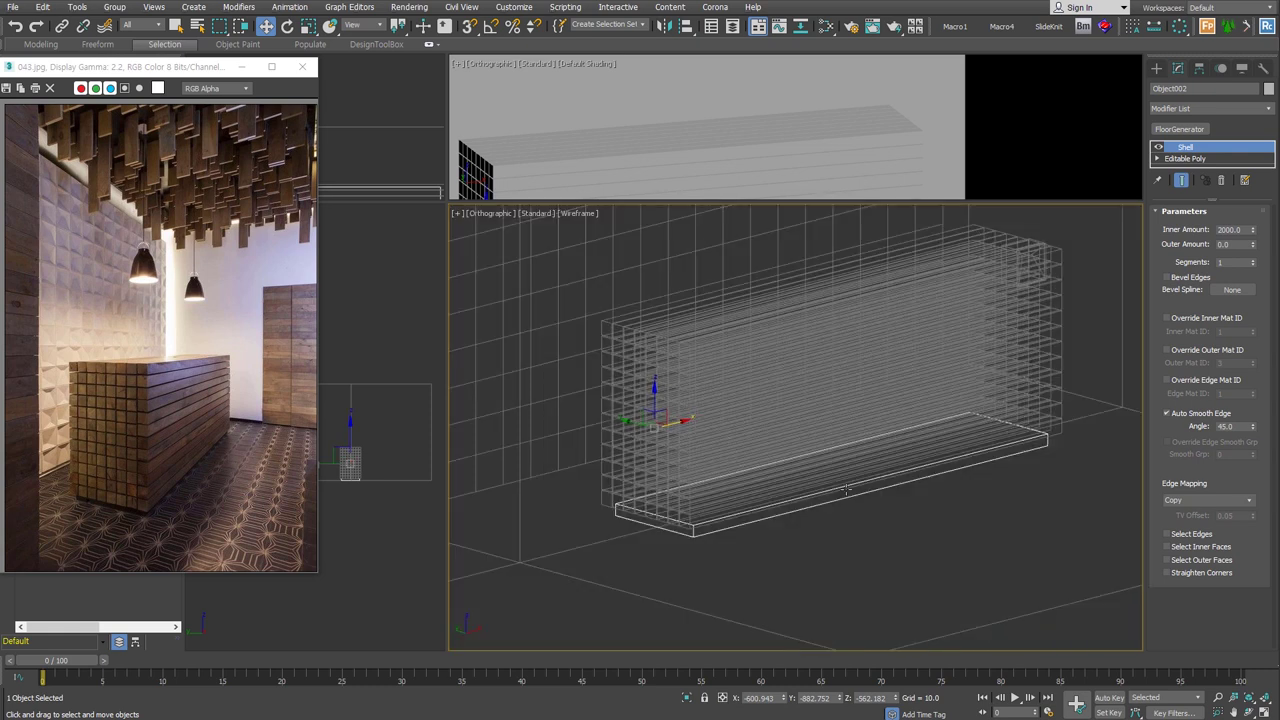
{"action": "middle_click_drag", "start_coordinate": [845, 509], "coordinate": [846, 509], "text": "alt"}
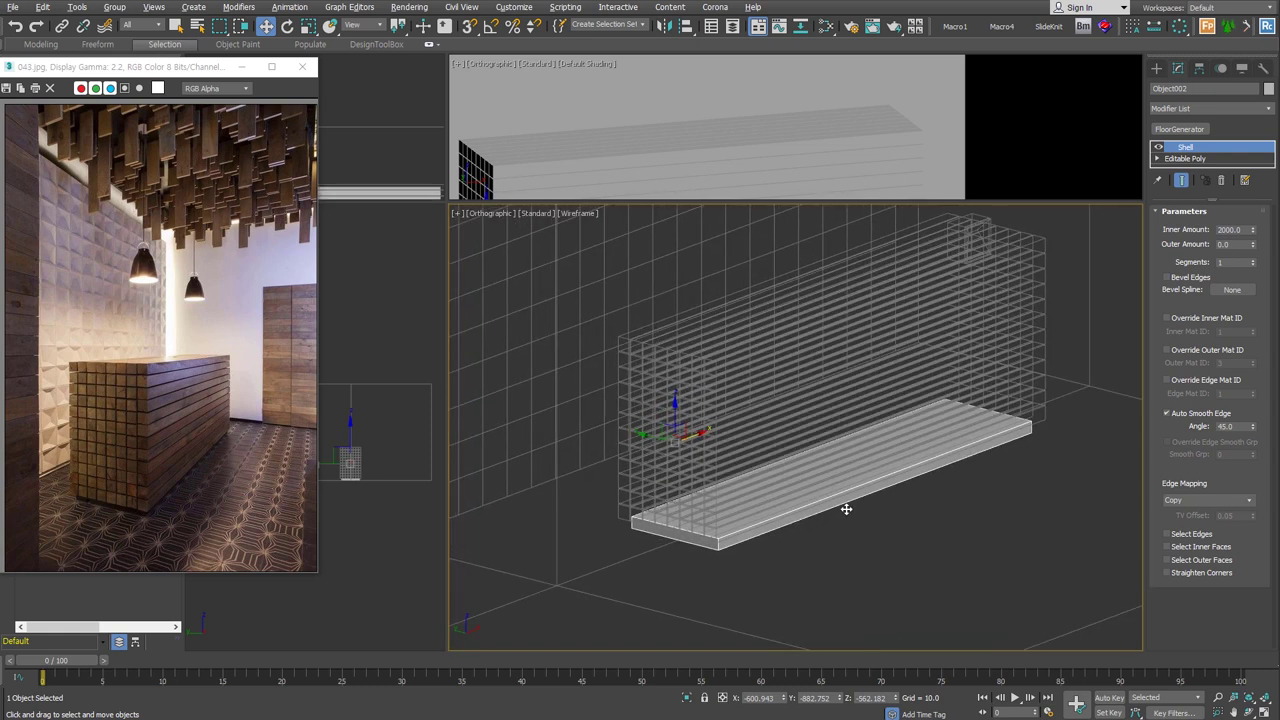
{"action": "left_click", "coordinate": [1220, 180]}
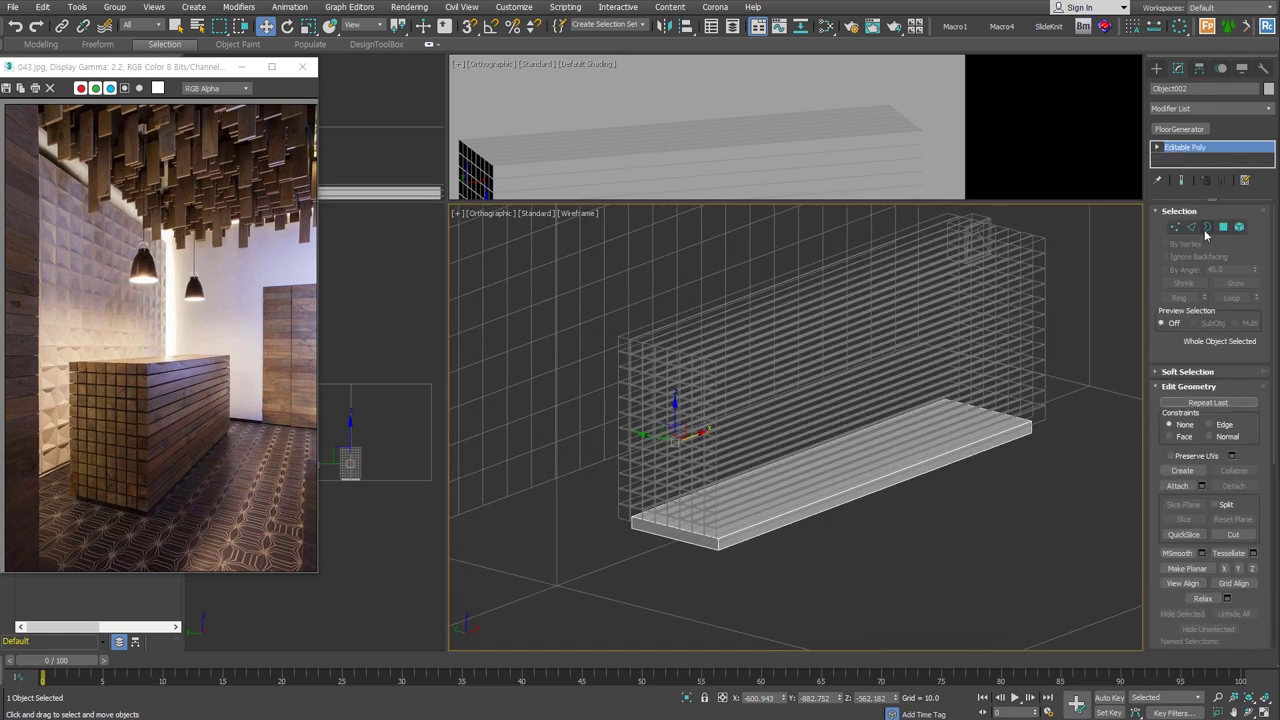
{"action": "left_click", "coordinate": [829, 455]}
{"action": "left_click_drag", "start_coordinate": [829, 451], "coordinate": [833, 281]}
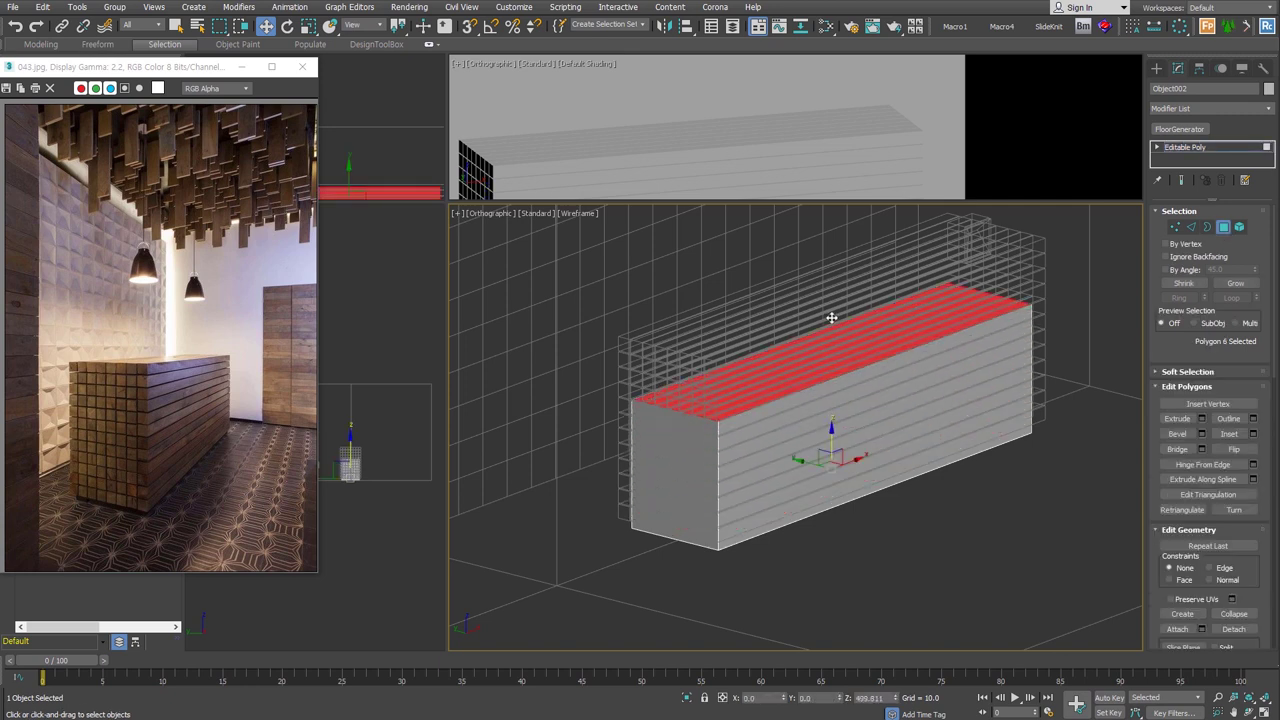
{"action": "middle_click_drag", "start_coordinate": [860, 400], "coordinate": [874, 412], "text": "alt"}
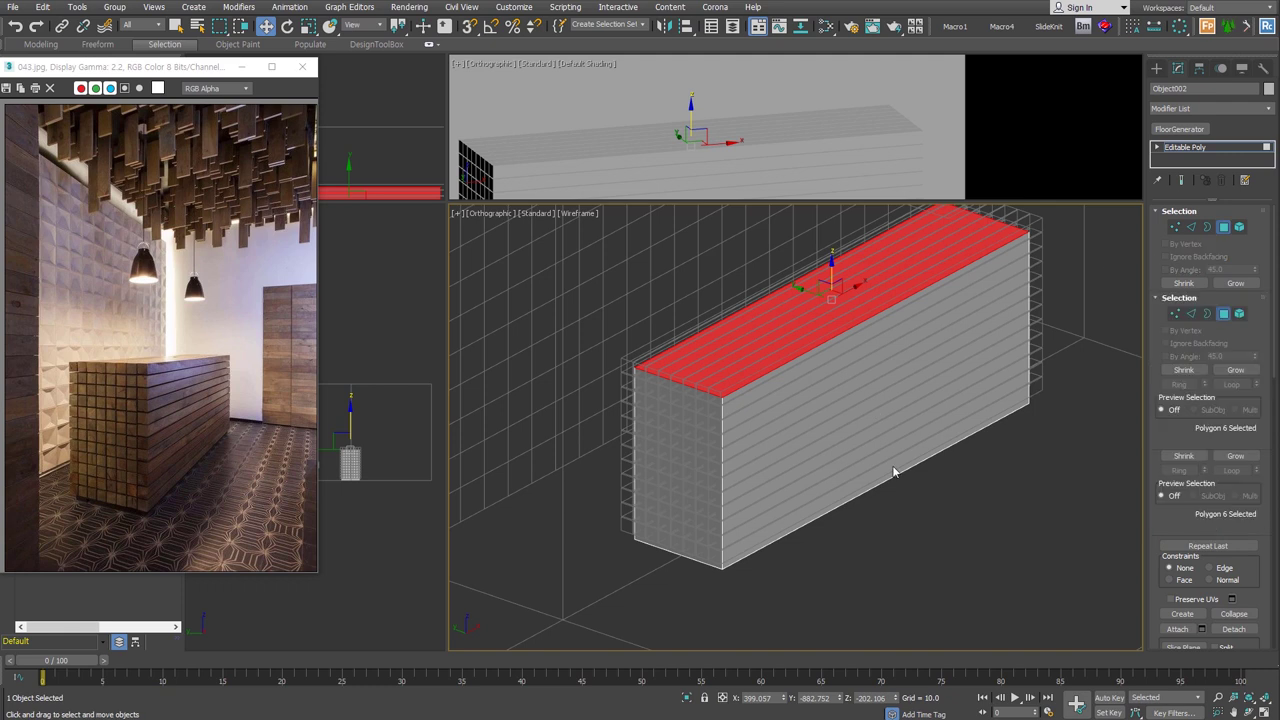
{"action": "key", "text": "4"}
{"action": "left_click", "coordinate": [888, 598]}
{"action": "key", "text": "F3"}
Step: Add the Material modifier as a button in the modifier set
{"action": "middle_click_drag", "start_coordinate": [829, 581], "coordinate": [954, 489]}
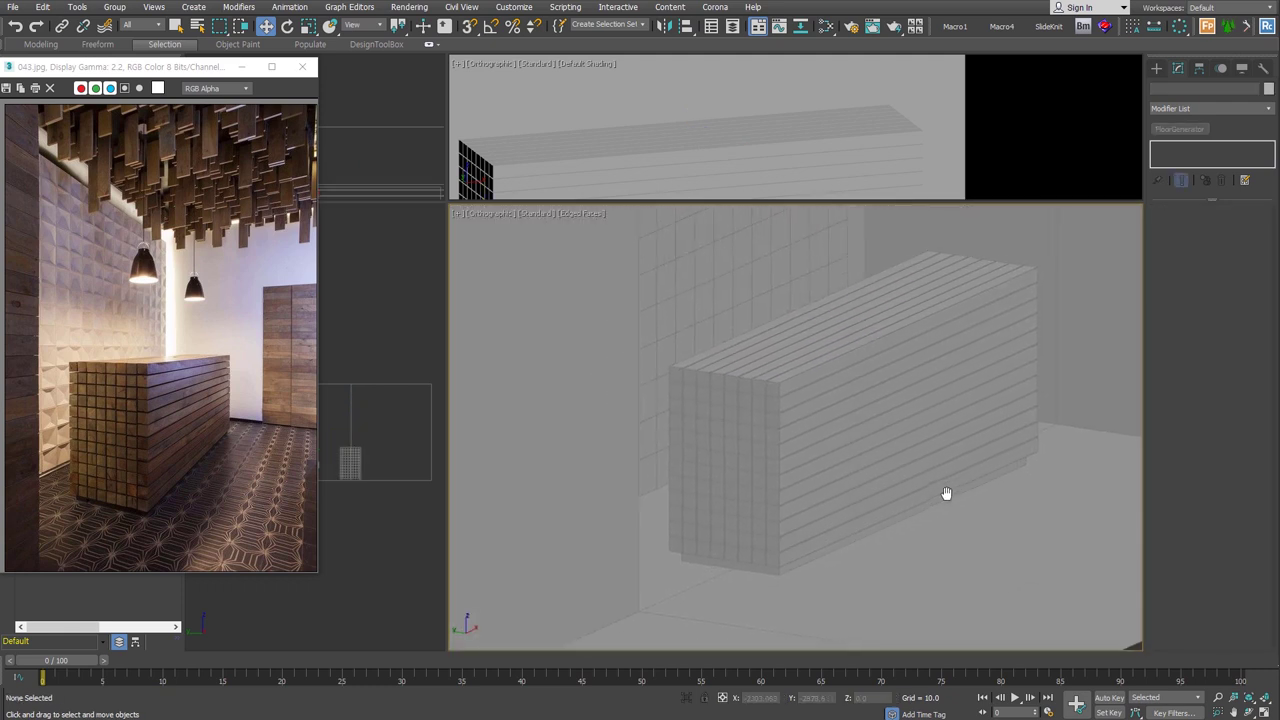
{"action": "left_click", "coordinate": [954, 489]}
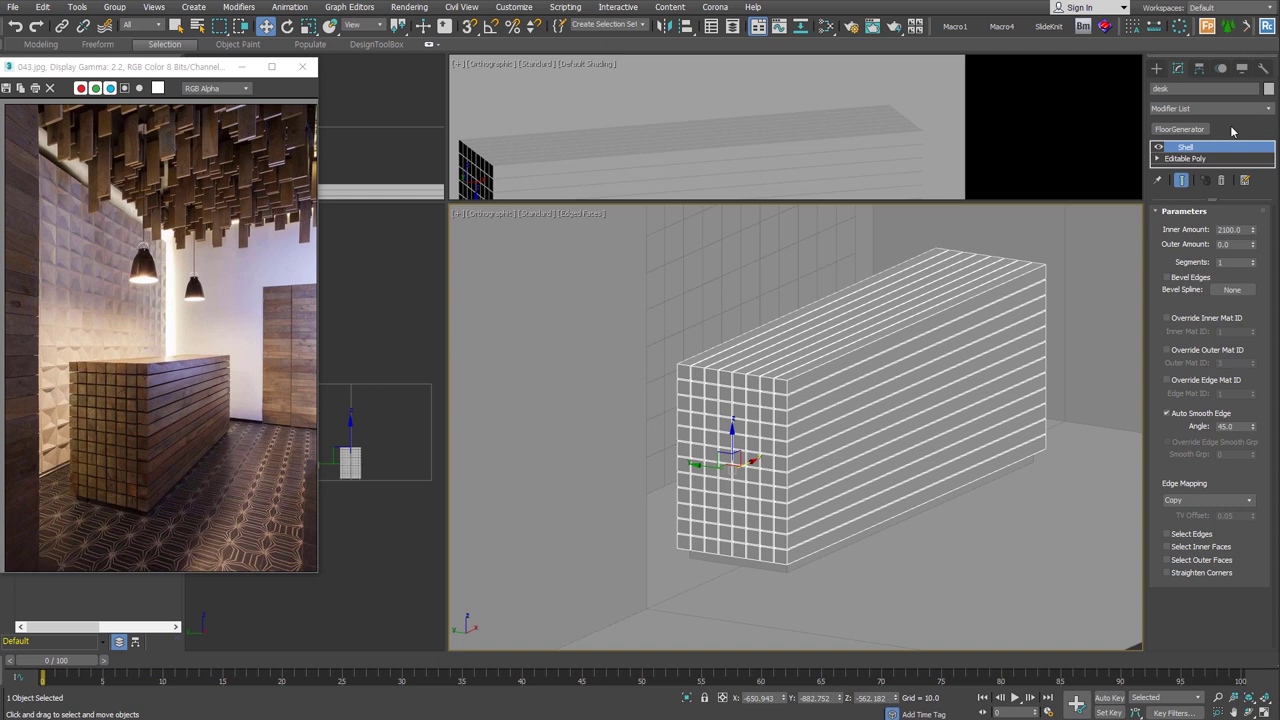
{"action": "left_click", "coordinate": [1245, 183]}
{"action": "left_click", "coordinate": [1228, 204]}
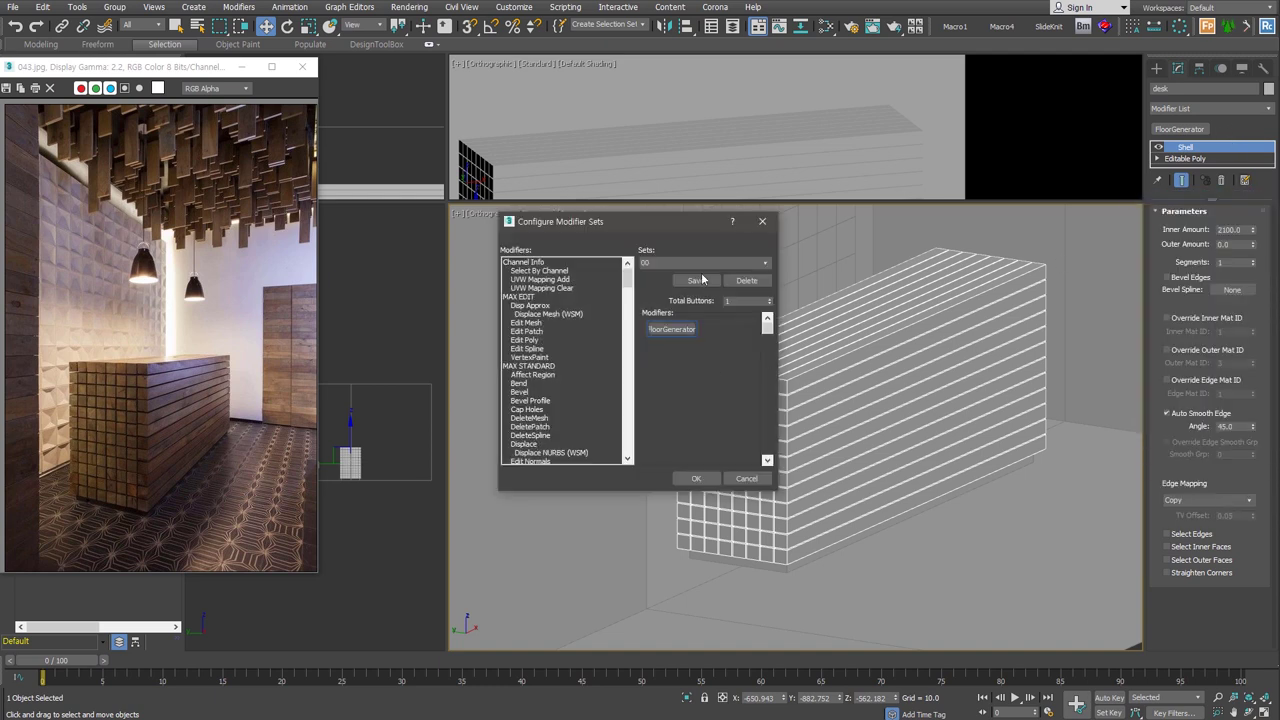
{"action": "left_click", "coordinate": [585, 389]}
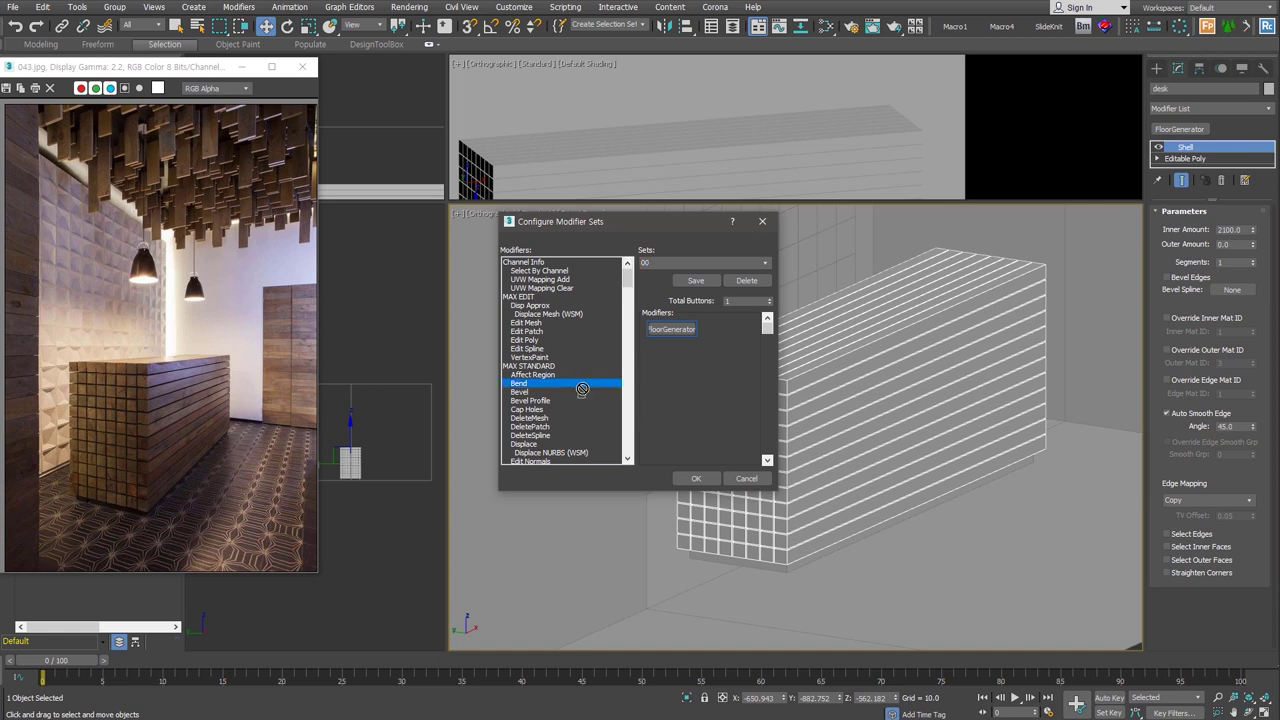
{"action": "scroll", "coordinate": [598, 378], "scroll_direction": "down", "scroll_amount": 15}
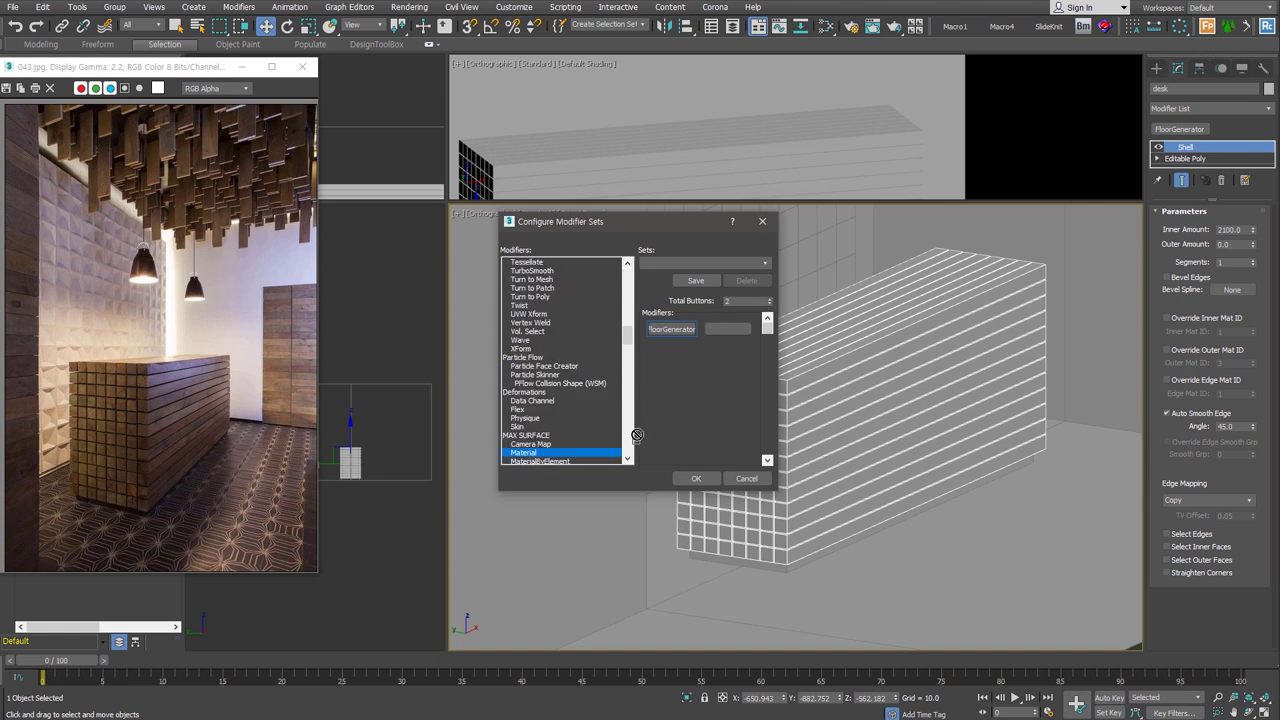
{"action": "left_click", "coordinate": [733, 332]}
{"action": "left_click", "coordinate": [697, 281]}
{"action": "left_click", "coordinate": [697, 478]}
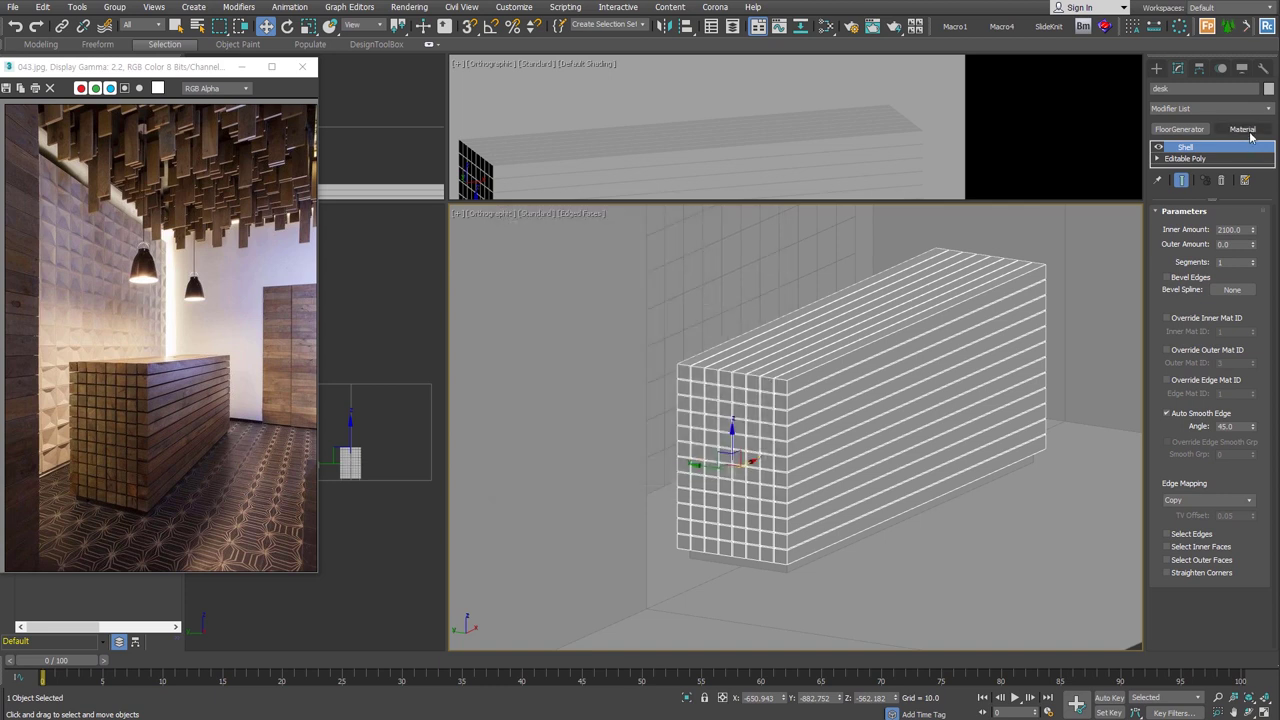
Step: Apply Material modifiers to the desk and Object002, group them as 'desk', then select W_wall
{"action": "left_click", "coordinate": [1248, 131]}
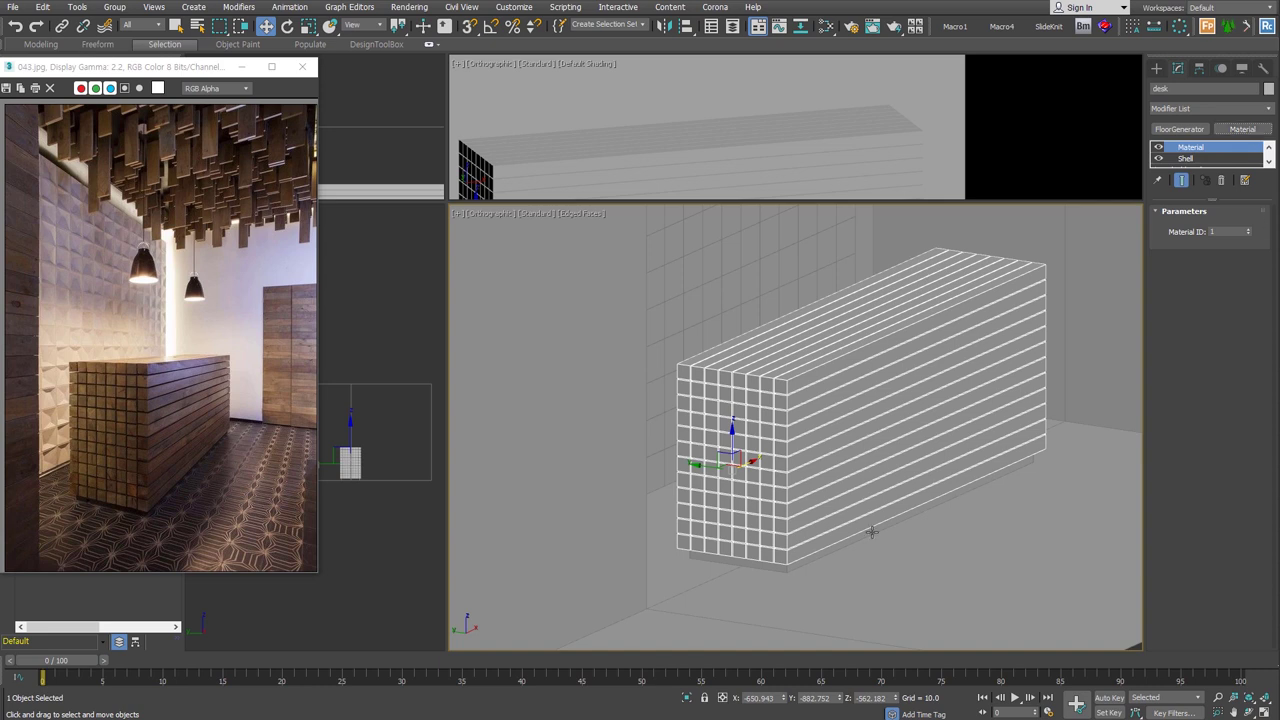
{"action": "left_click", "coordinate": [872, 532]}
{"action": "left_click", "coordinate": [1242, 129]}
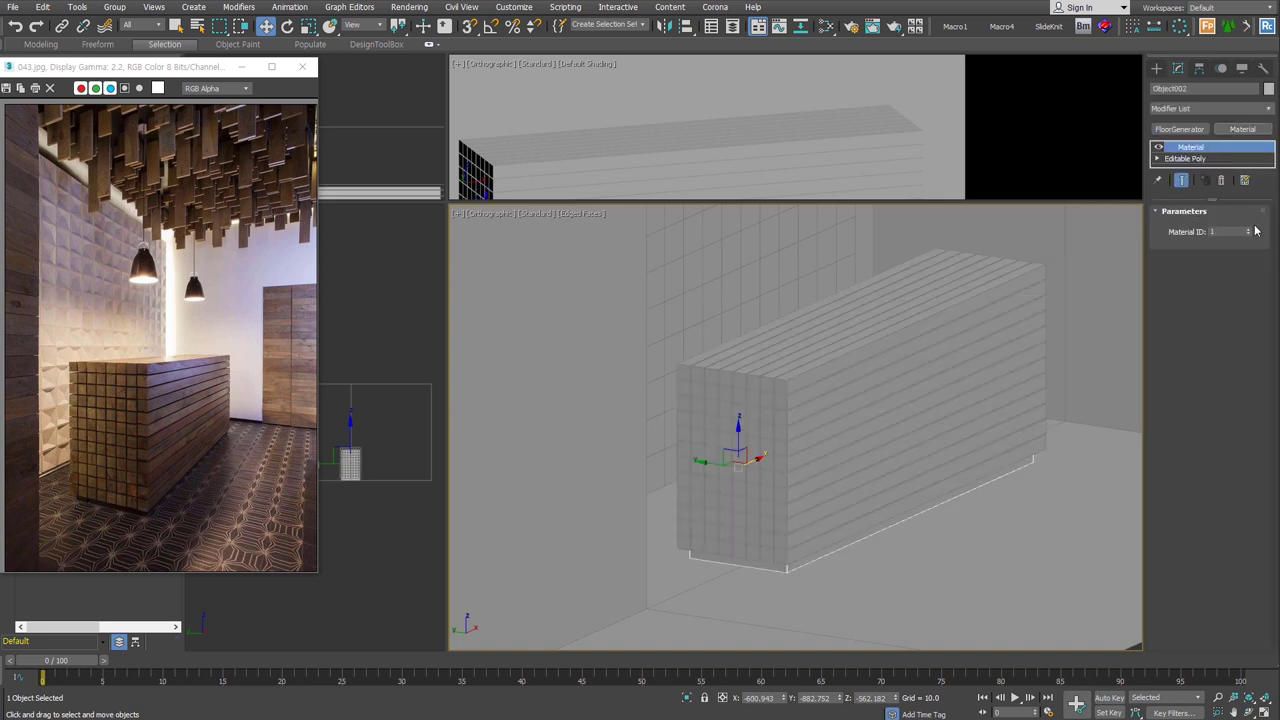
{"action": "left_click", "coordinate": [849, 501], "text": "ctrl"}
{"action": "key", "text": "ctrl+g"}
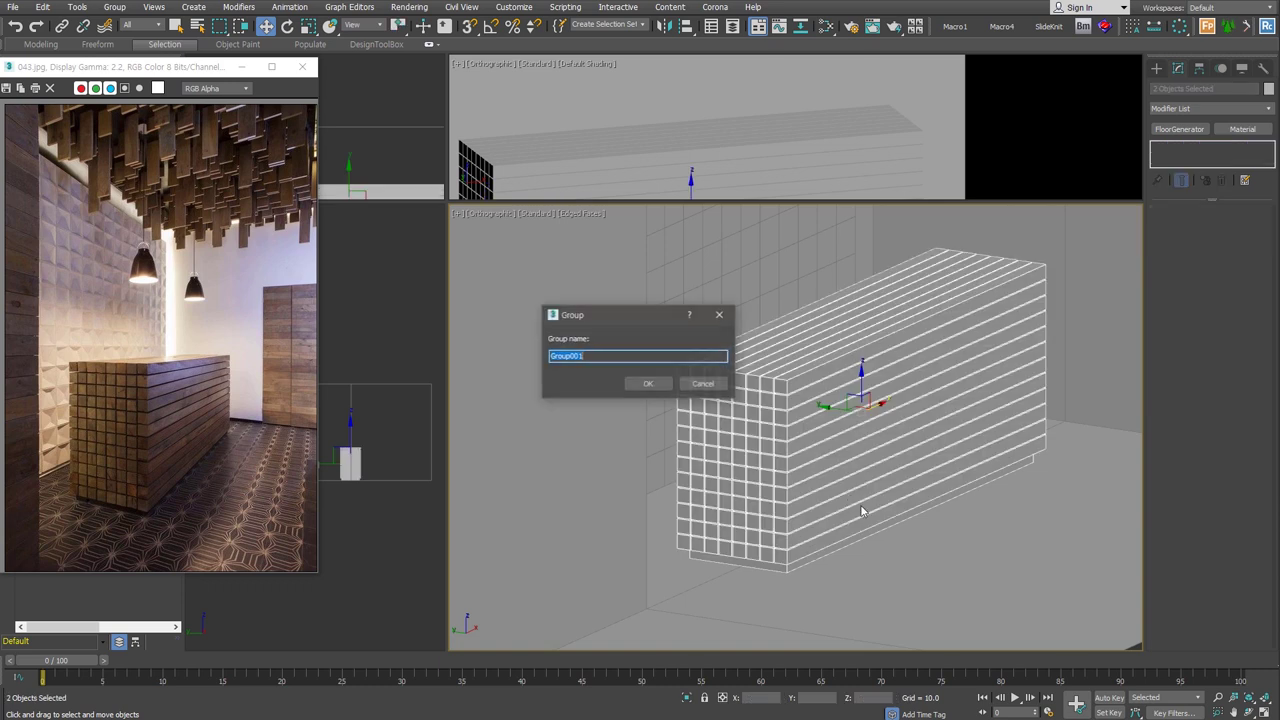
{"action": "type", "text": "desk"}
{"action": "key", "text": "Return"}
{"action": "left_click", "coordinate": [560, 474]}
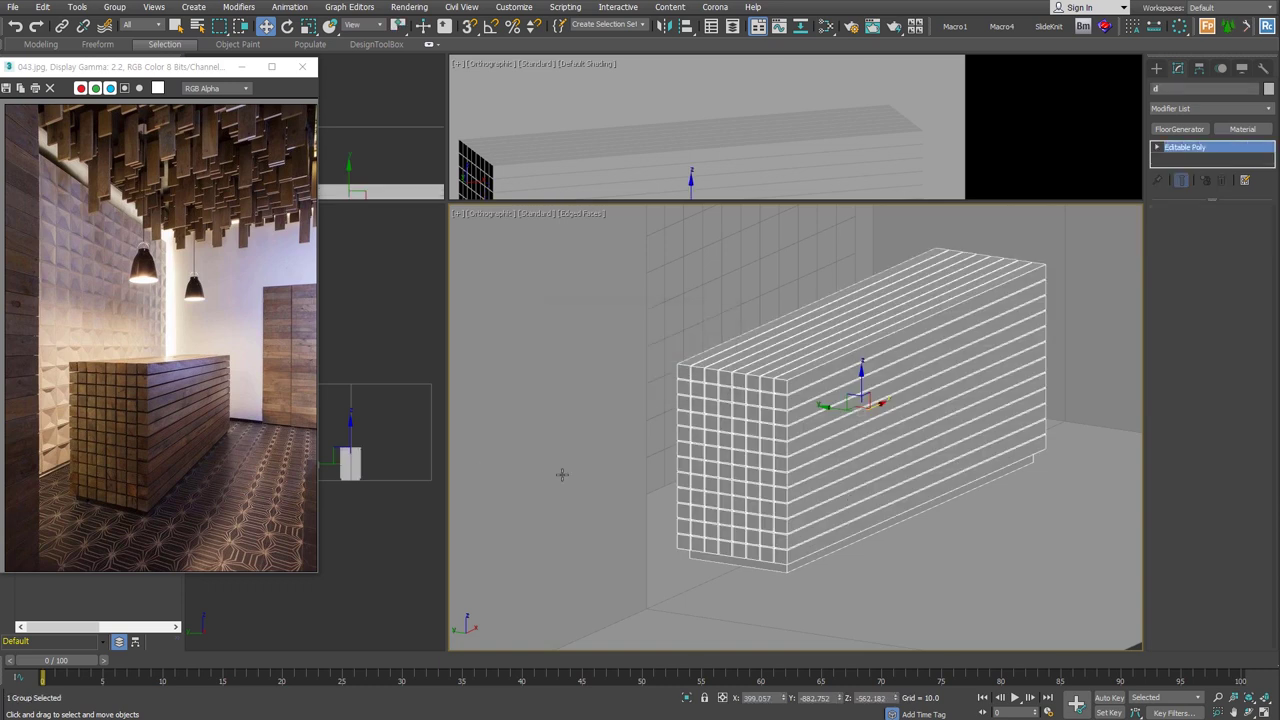
{"action": "scroll", "coordinate": [634, 451], "scroll_direction": "down", "scroll_amount": 3}
{"action": "middle_click_drag", "start_coordinate": [634, 451], "coordinate": [693, 443]}
Step: Add FloorGenerator to W_wall with Max Length 2000, Grout Len 2 and Max Width 90
{"action": "scroll", "coordinate": [691, 449], "scroll_direction": "up", "scroll_amount": 2}
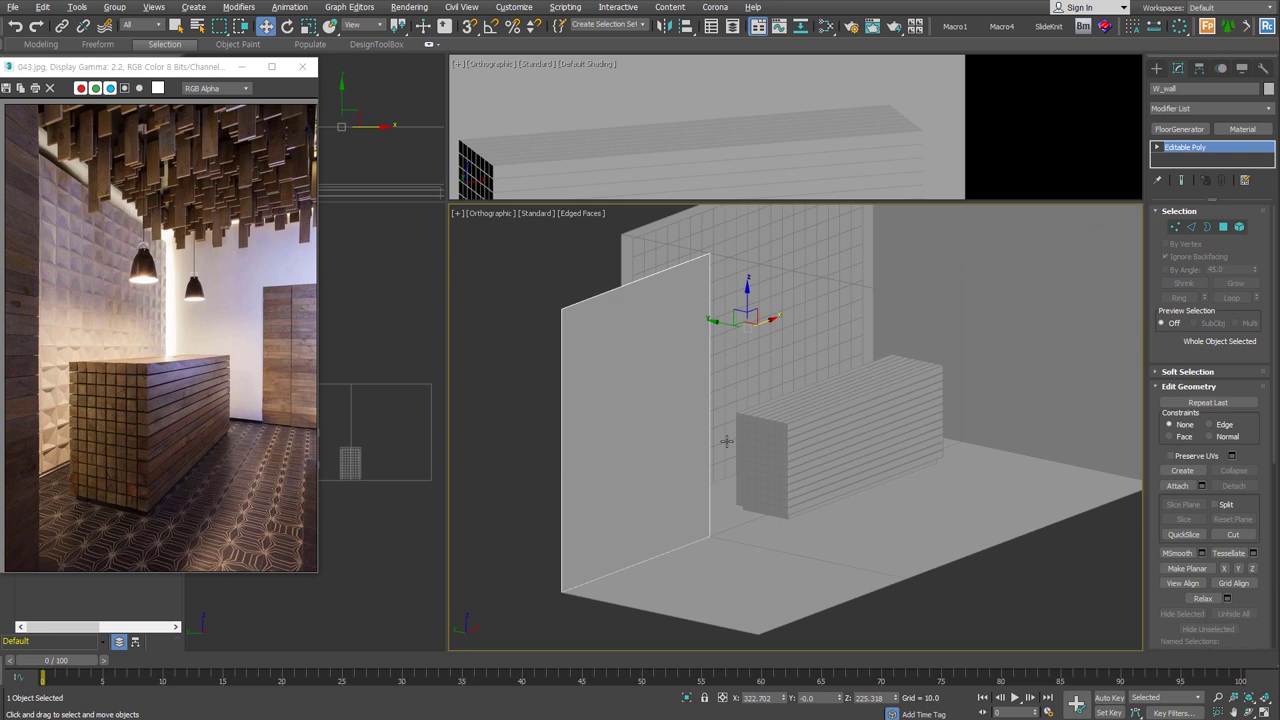
{"action": "left_click", "coordinate": [1179, 129]}
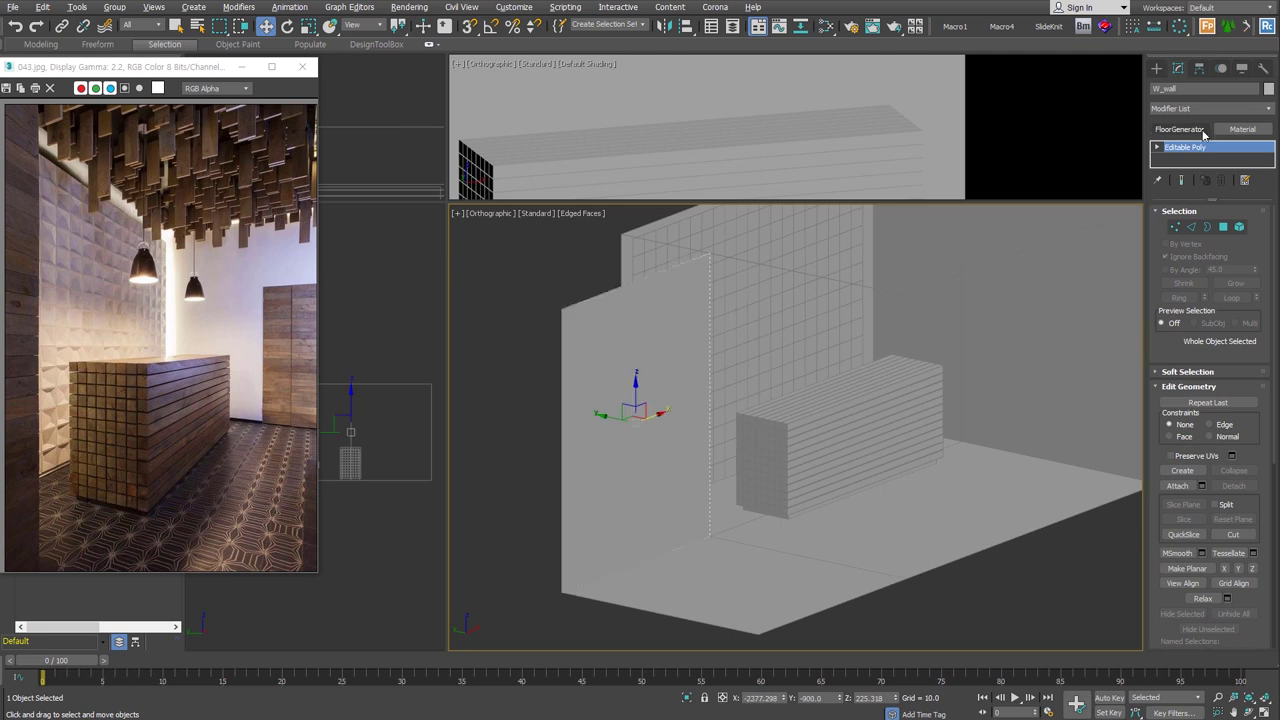
{"action": "middle_click_drag", "start_coordinate": [1140, 349], "coordinate": [1228, 276], "text": "alt"}
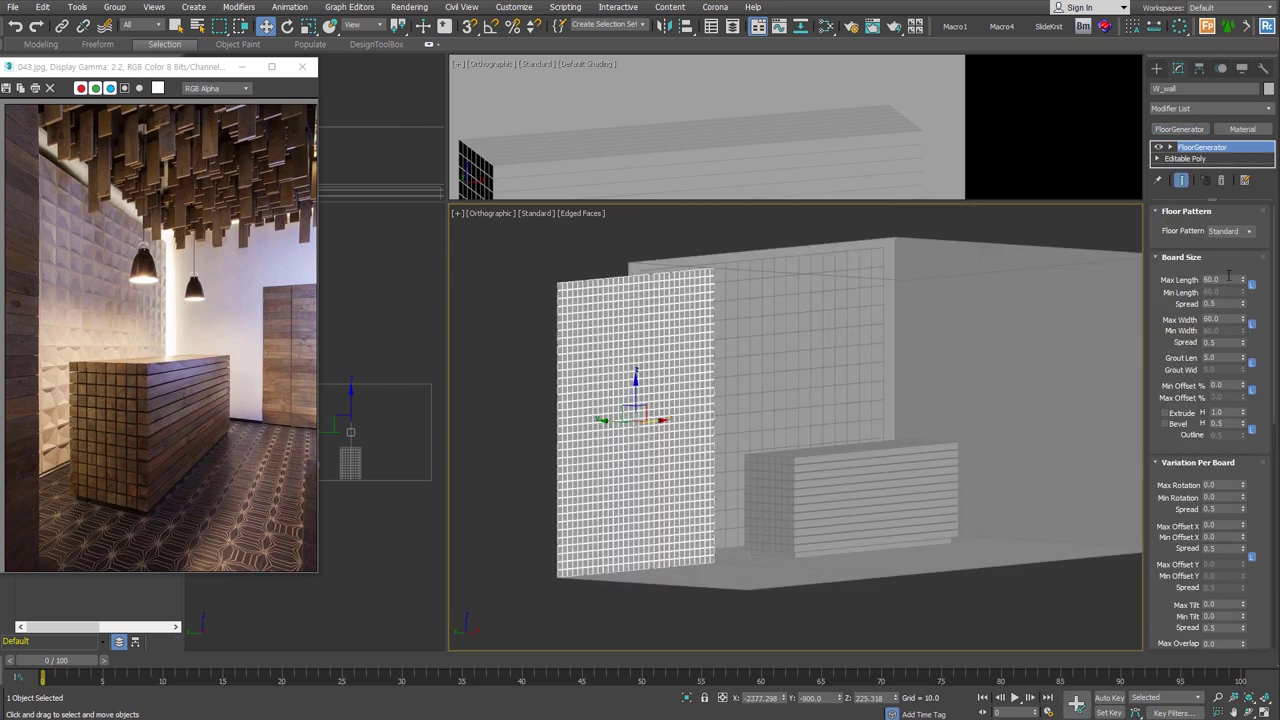
{"action": "double_click", "coordinate": [1226, 281]}
{"action": "type", "text": "000"}
{"action": "key", "text": "Return"}
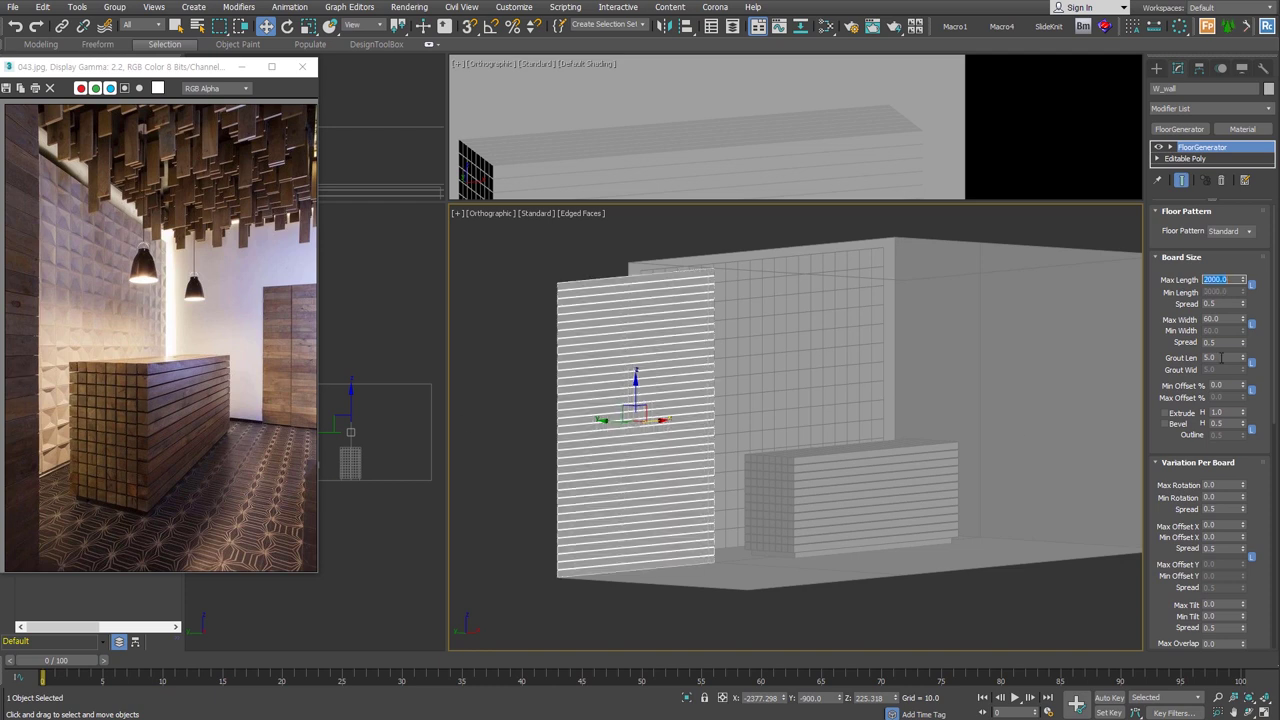
{"action": "type", "text": "2"}
{"action": "key", "text": "Return"}
{"action": "left_click", "coordinate": [1222, 319]}
{"action": "type", "text": "90"}
{"action": "key", "text": "Return"}
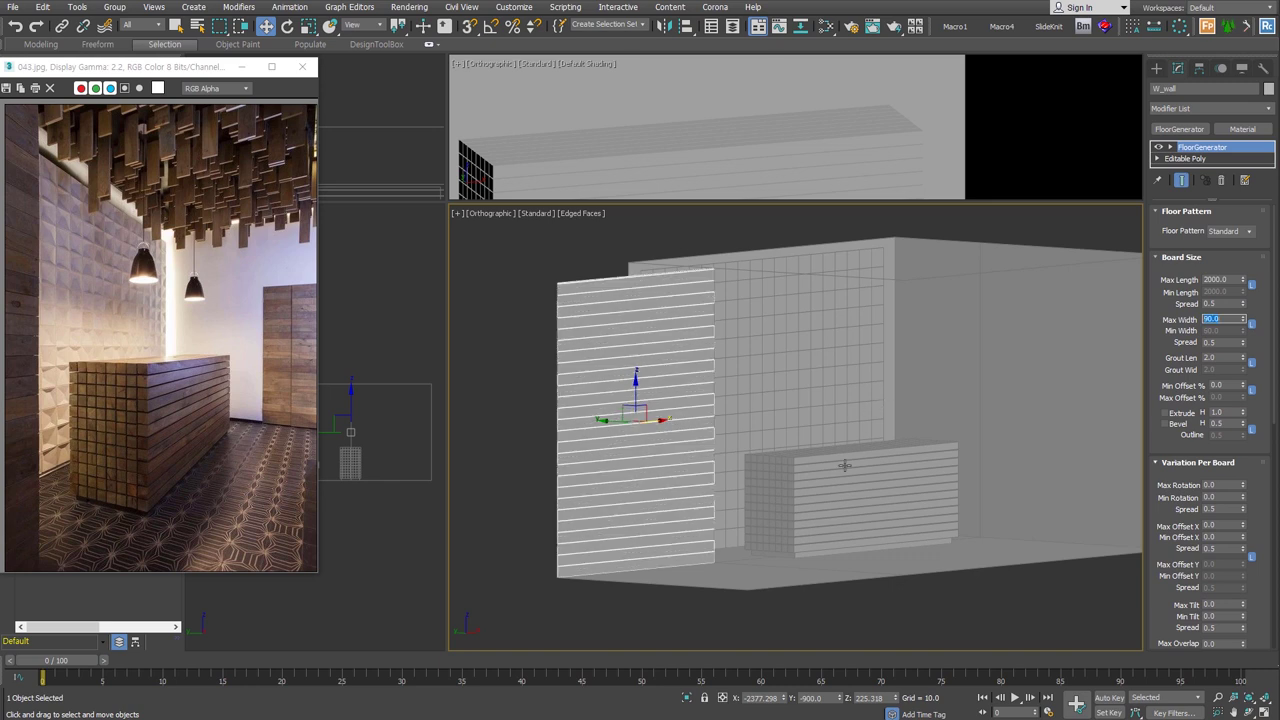
Step: Extrude the wall boards to a height of 20, then select the gridded pattern wall
{"action": "middle_click_drag", "start_coordinate": [844, 465], "coordinate": [684, 332], "text": "alt"}
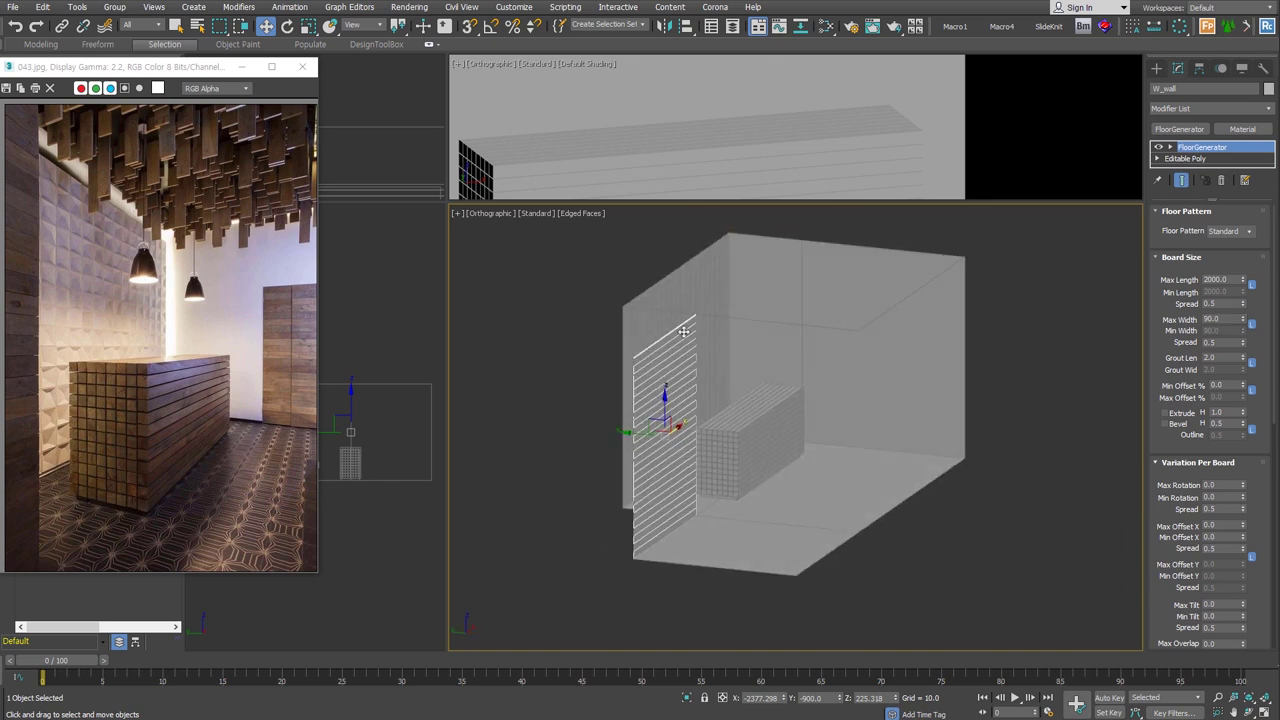
{"action": "scroll", "coordinate": [684, 332], "scroll_direction": "up", "scroll_amount": 2}
{"action": "scroll", "coordinate": [712, 323], "scroll_direction": "up", "scroll_amount": 2}
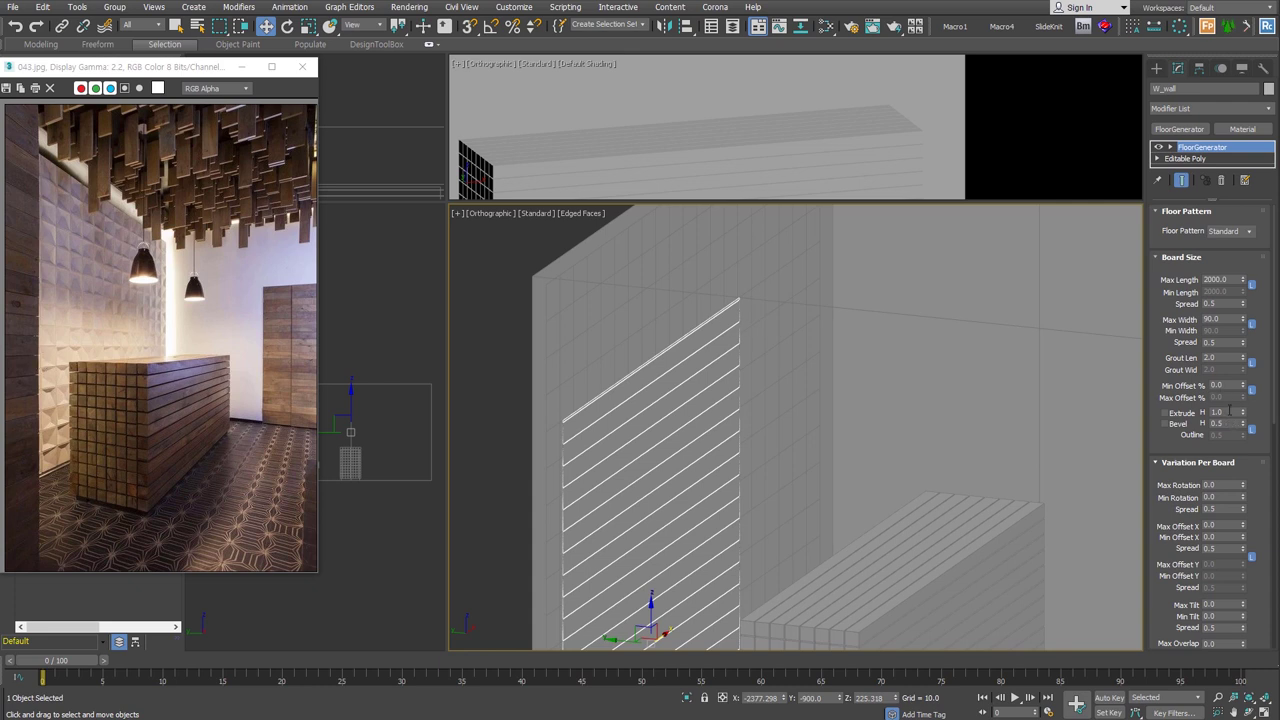
{"action": "left_click", "coordinate": [1165, 412]}
{"action": "double_click", "coordinate": [1218, 412]}
{"action": "type", "text": "50"}
{"action": "key", "text": "Return"}
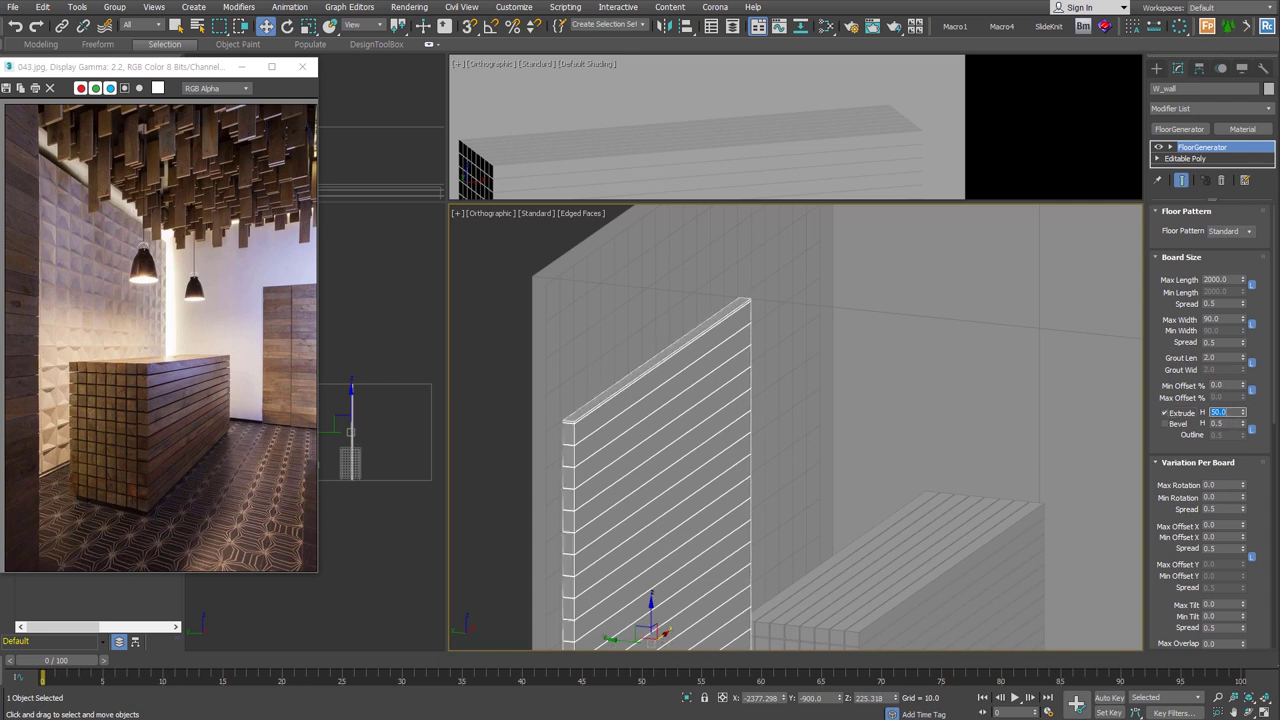
{"action": "double_click", "coordinate": [1225, 412]}
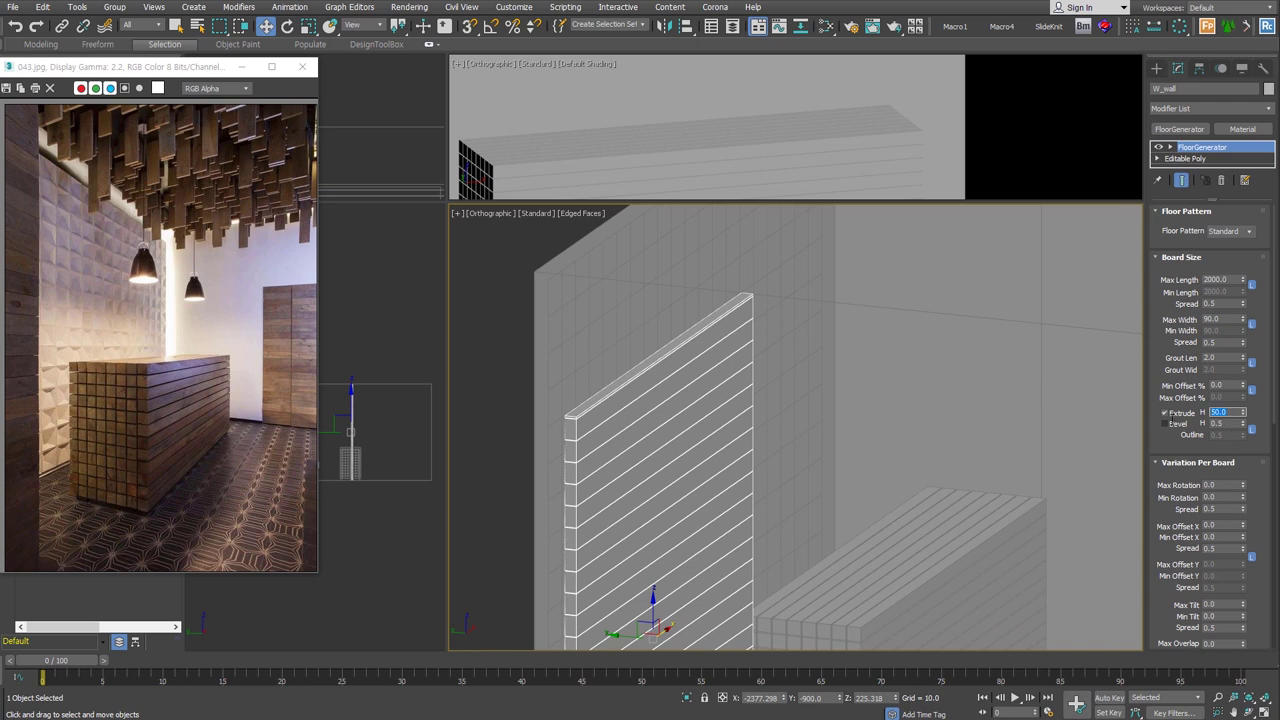
{"action": "type", "text": "20"}
{"action": "key", "text": "Return"}
{"action": "scroll", "coordinate": [960, 420], "scroll_direction": "down", "scroll_amount": 3}
{"action": "middle_click_drag", "start_coordinate": [960, 420], "coordinate": [767, 417], "text": "alt"}
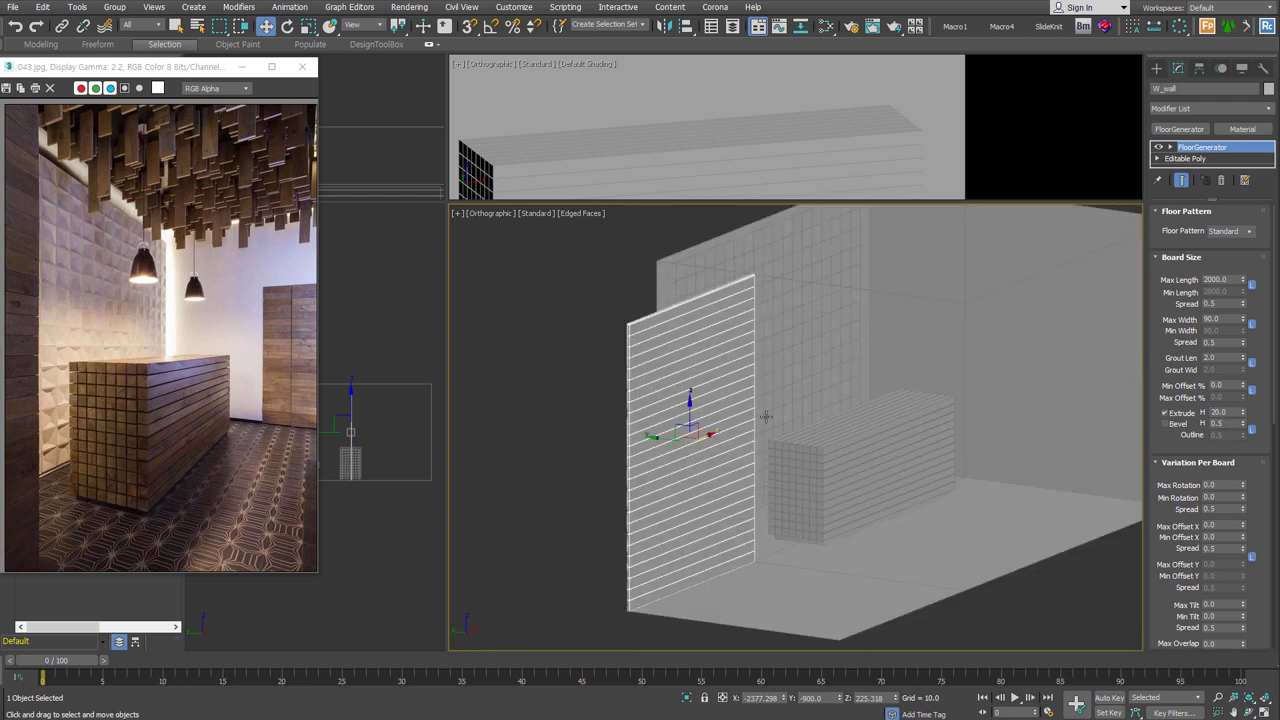
{"action": "left_click", "coordinate": [784, 301]}
{"action": "mouse_move", "coordinate": [933, 413]}
{"action": "middle_mouse_down", "text": "alt"}
{"action": "mouse_move", "coordinate": [840, 452]}
{"action": "mouse_move", "coordinate": [870, 448]}
{"action": "middle_mouse_up", "text": "alt"}
Step: Add QuadScatter to the gridded wall with Object001 as the scattered tile
{"action": "left_click", "coordinate": [1210, 108]}
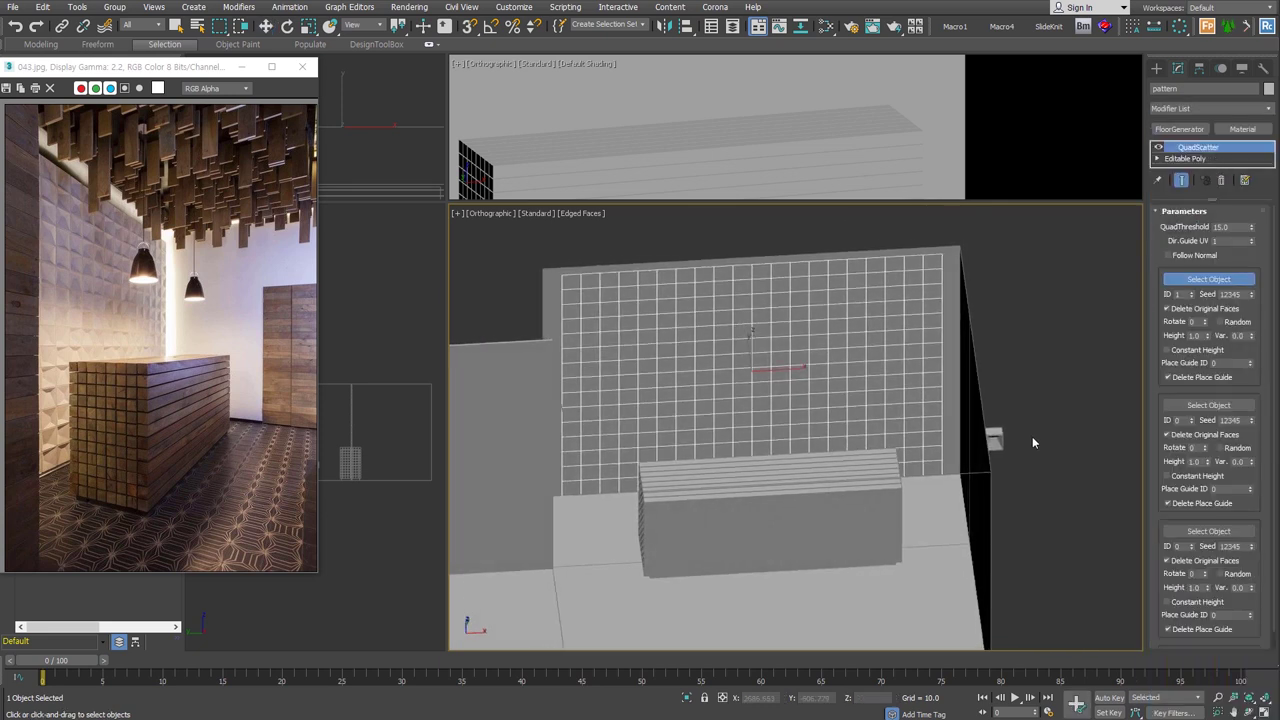
{"action": "left_click", "coordinate": [995, 437]}
{"action": "middle_click_drag", "start_coordinate": [997, 437], "coordinate": [1038, 417], "text": "alt"}
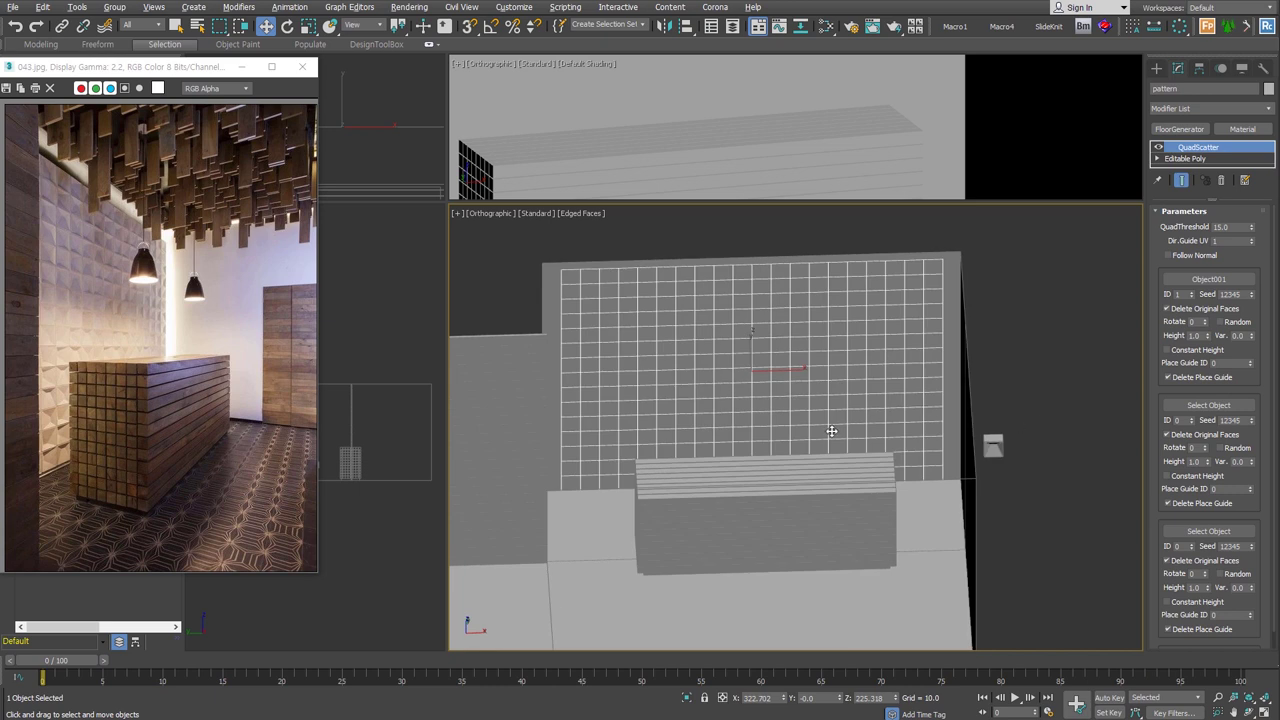
{"action": "middle_click_drag", "start_coordinate": [840, 428], "coordinate": [878, 350], "text": "alt"}
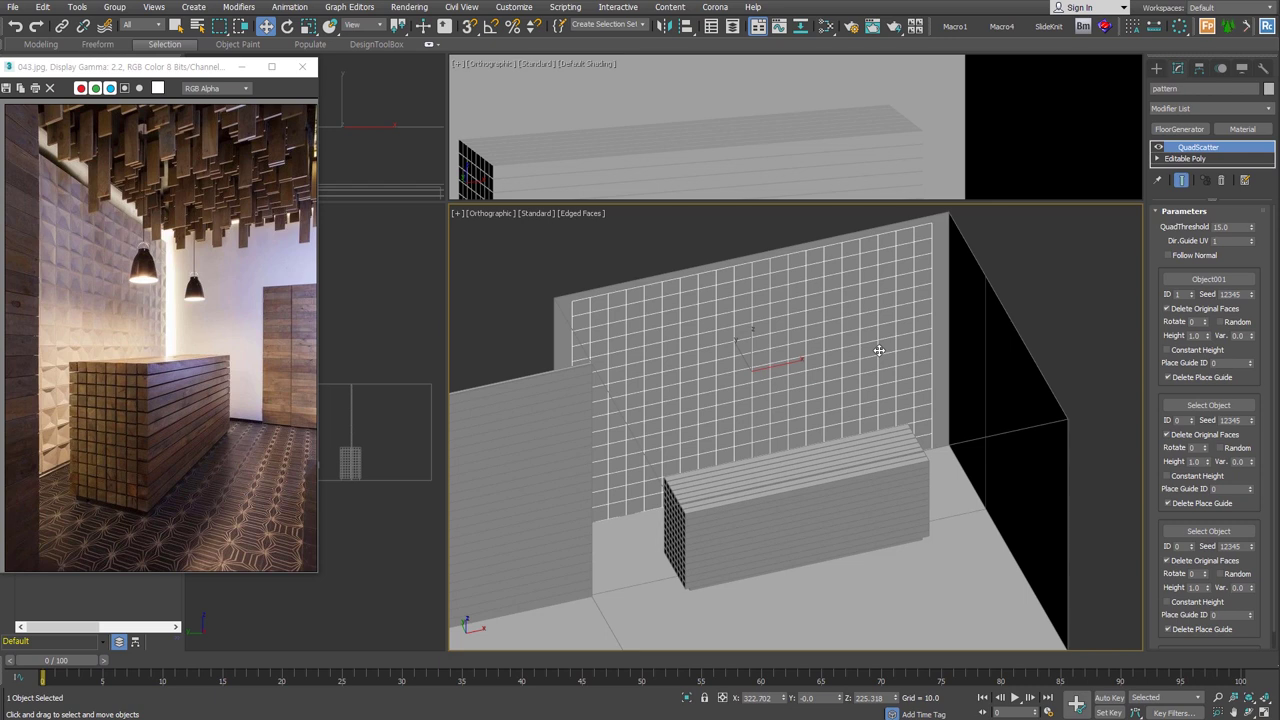
Step: Inspect the grid polygons in the wall's base mesh, then return to QuadScatter
{"action": "left_click", "coordinate": [1188, 159], "text": "ctrl"}
{"action": "left_click", "coordinate": [1188, 159]}
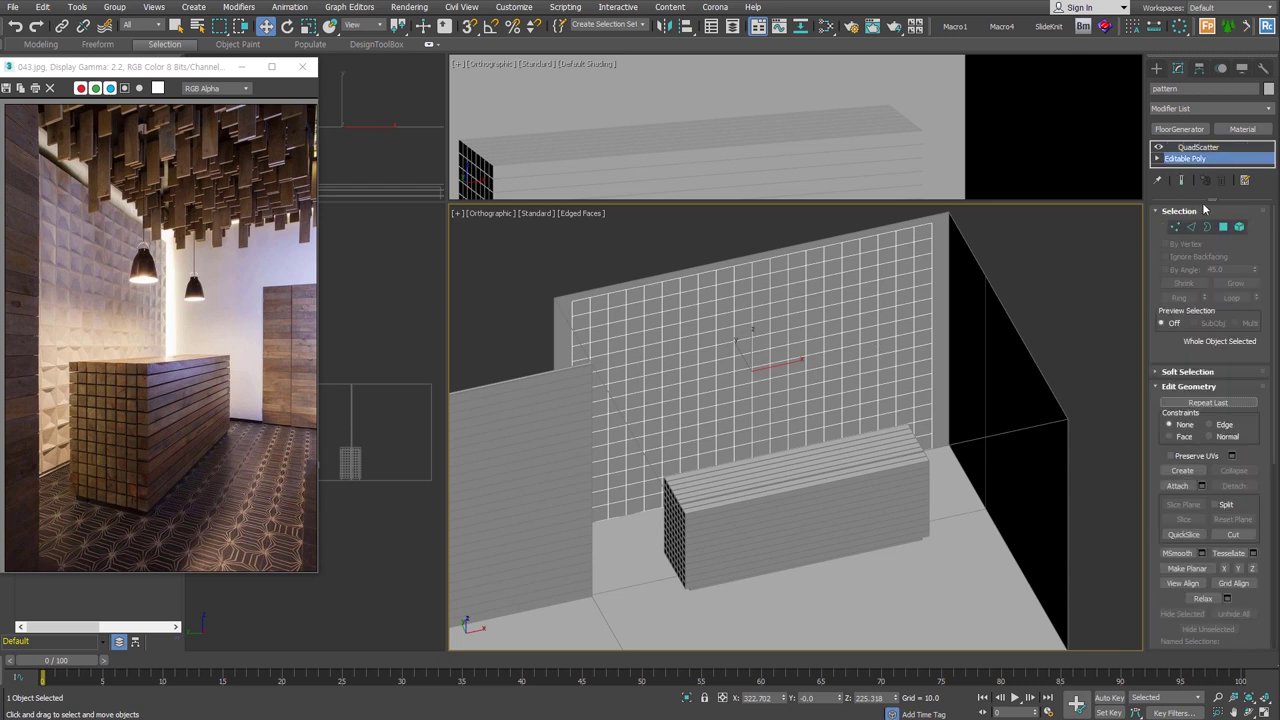
{"action": "left_click", "coordinate": [1230, 226]}
{"action": "scroll", "coordinate": [1230, 400], "scroll_direction": "down", "scroll_amount": 5}
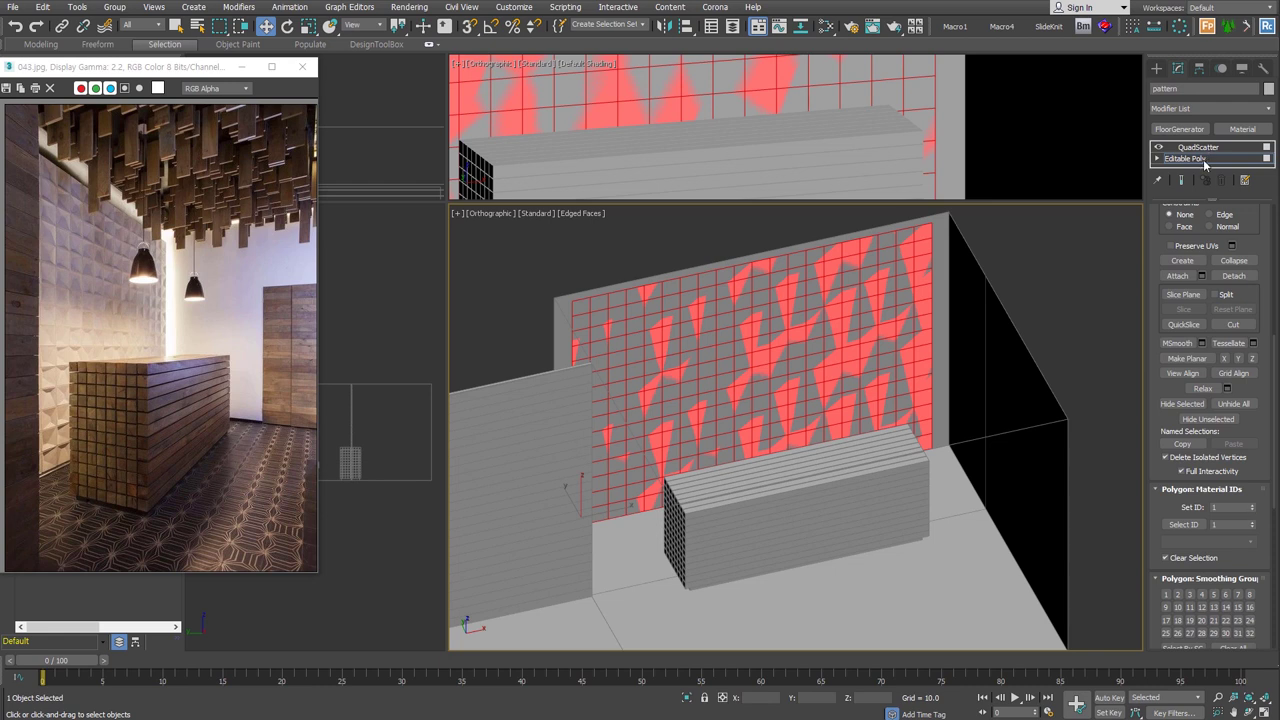
{"action": "left_click", "coordinate": [1222, 148]}
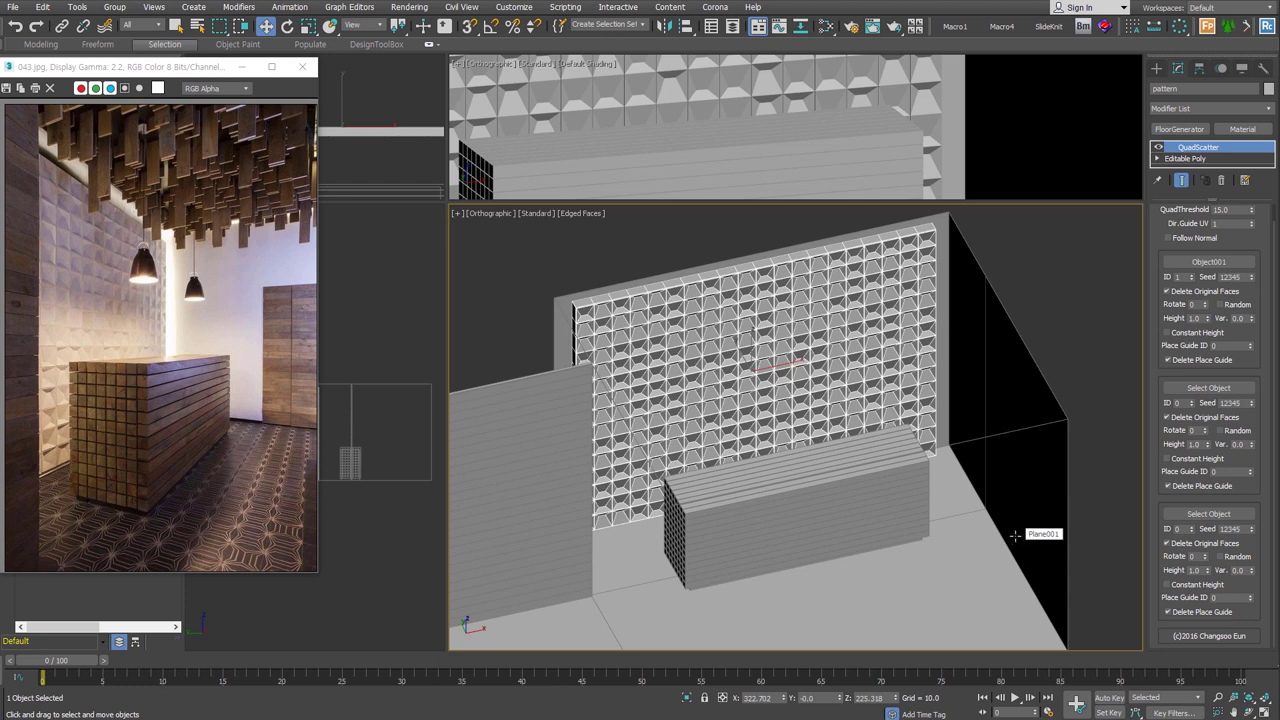
Step: Enable Random rotation on the scattered tiles and change the Seed to 12376
{"action": "scroll", "coordinate": [600, 300], "scroll_direction": "up", "scroll_amount": 3}
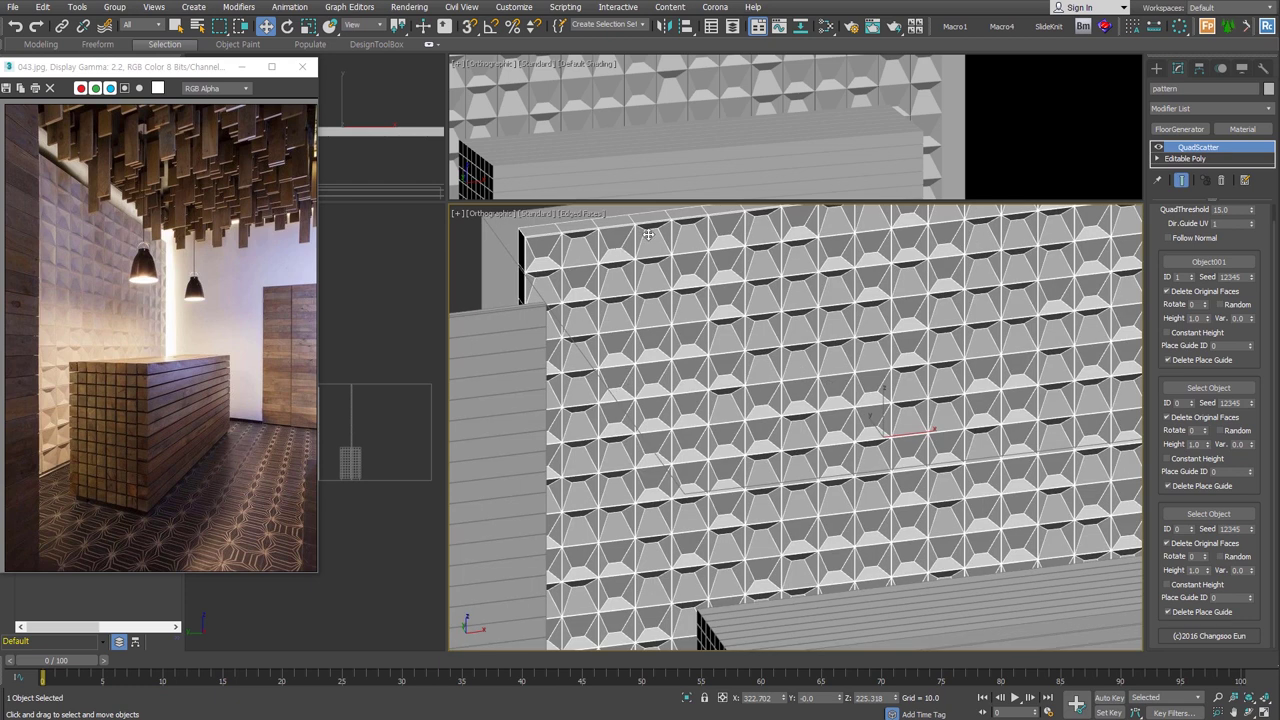
{"action": "left_click", "coordinate": [1218, 304]}
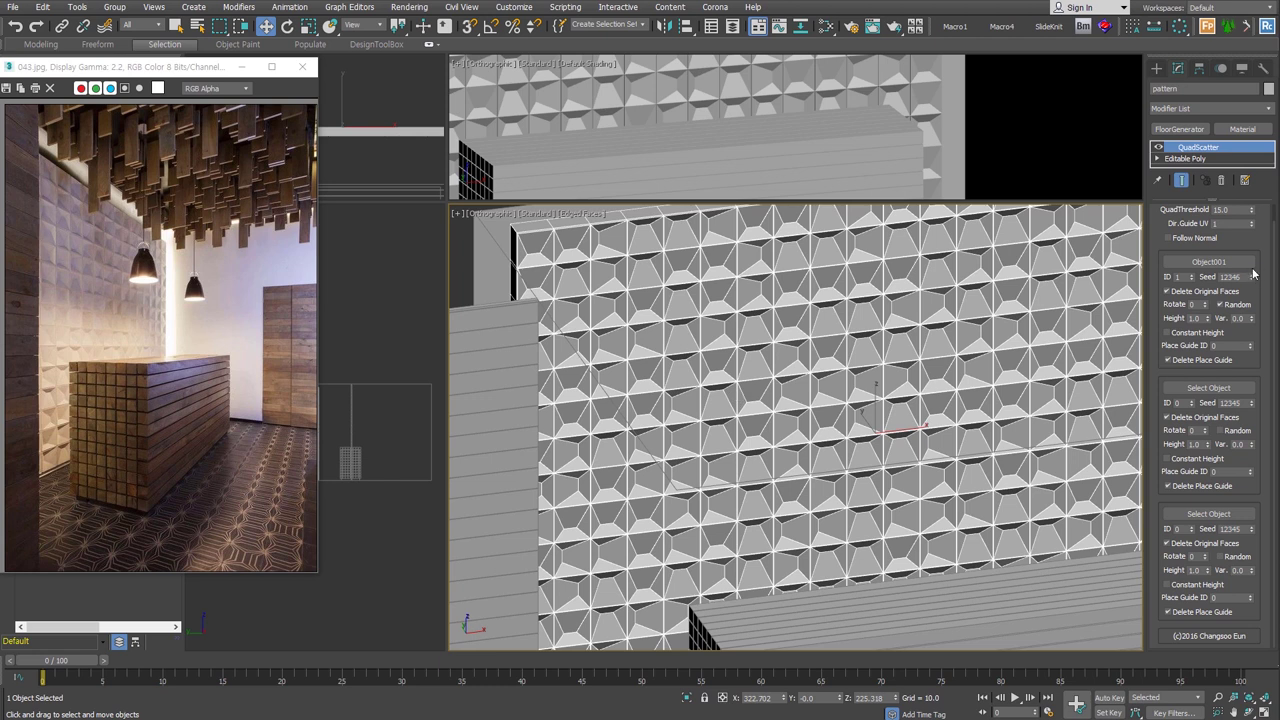
{"action": "left_click_drag", "start_coordinate": [1251, 274], "coordinate": [1251, 244]}
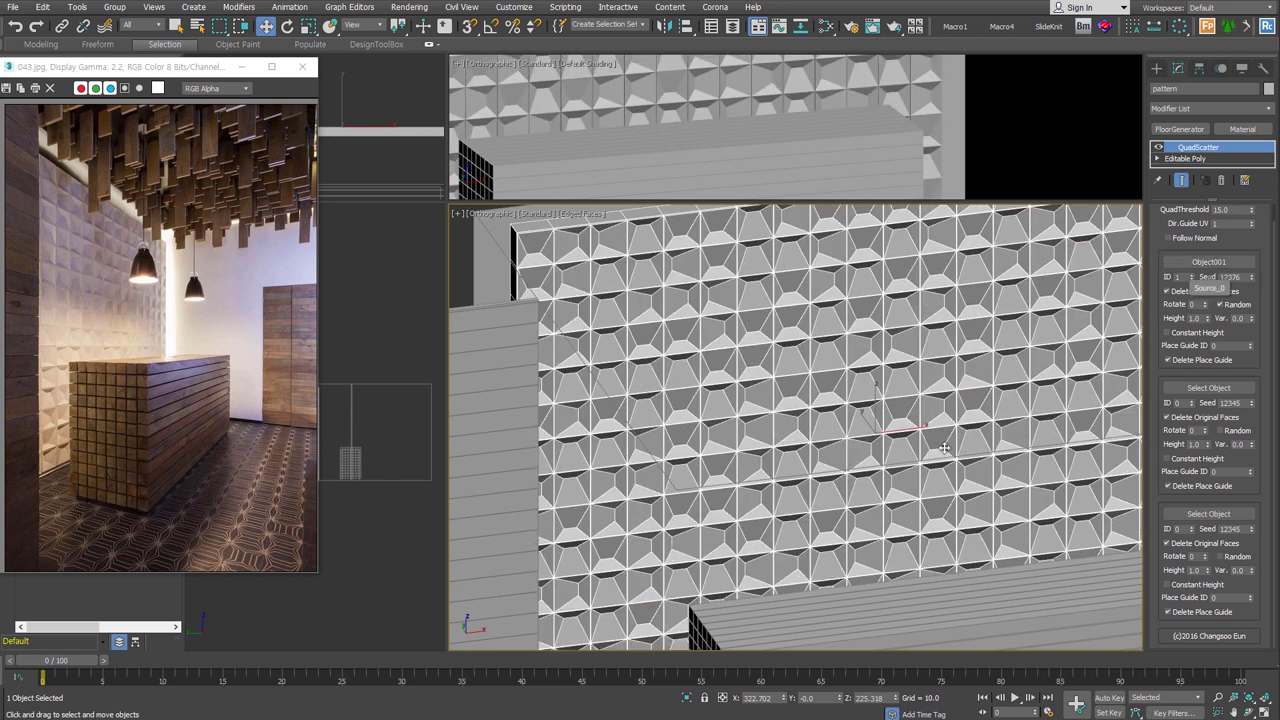
{"action": "scroll", "coordinate": [944, 448], "scroll_direction": "down", "scroll_amount": 3}
{"action": "middle_click_drag", "start_coordinate": [944, 448], "coordinate": [900, 480], "text": "alt"}
{"action": "scroll", "coordinate": [876, 379], "scroll_direction": "up", "scroll_amount": 3}
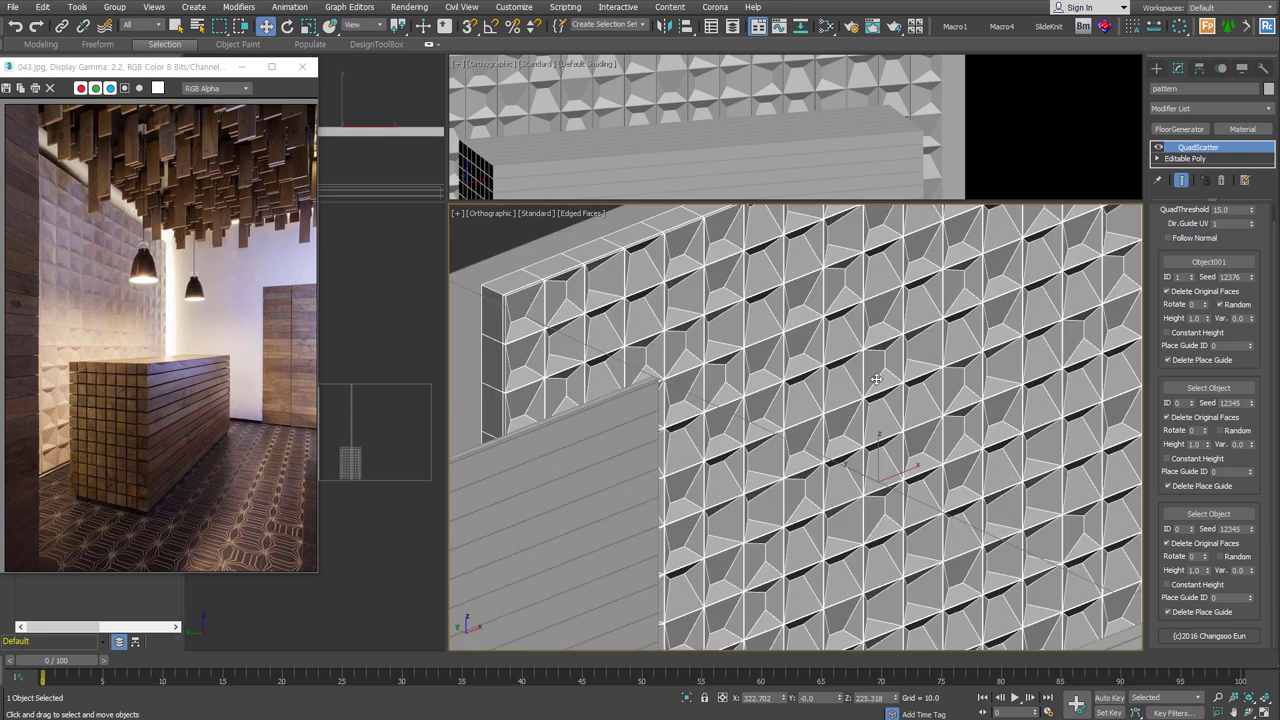
{"action": "scroll", "coordinate": [876, 379], "scroll_direction": "up", "scroll_amount": 5}
{"action": "scroll", "coordinate": [848, 405], "scroll_direction": "down", "scroll_amount": 4}
{"action": "scroll", "coordinate": [852, 411], "scroll_direction": "down", "scroll_amount": 3}
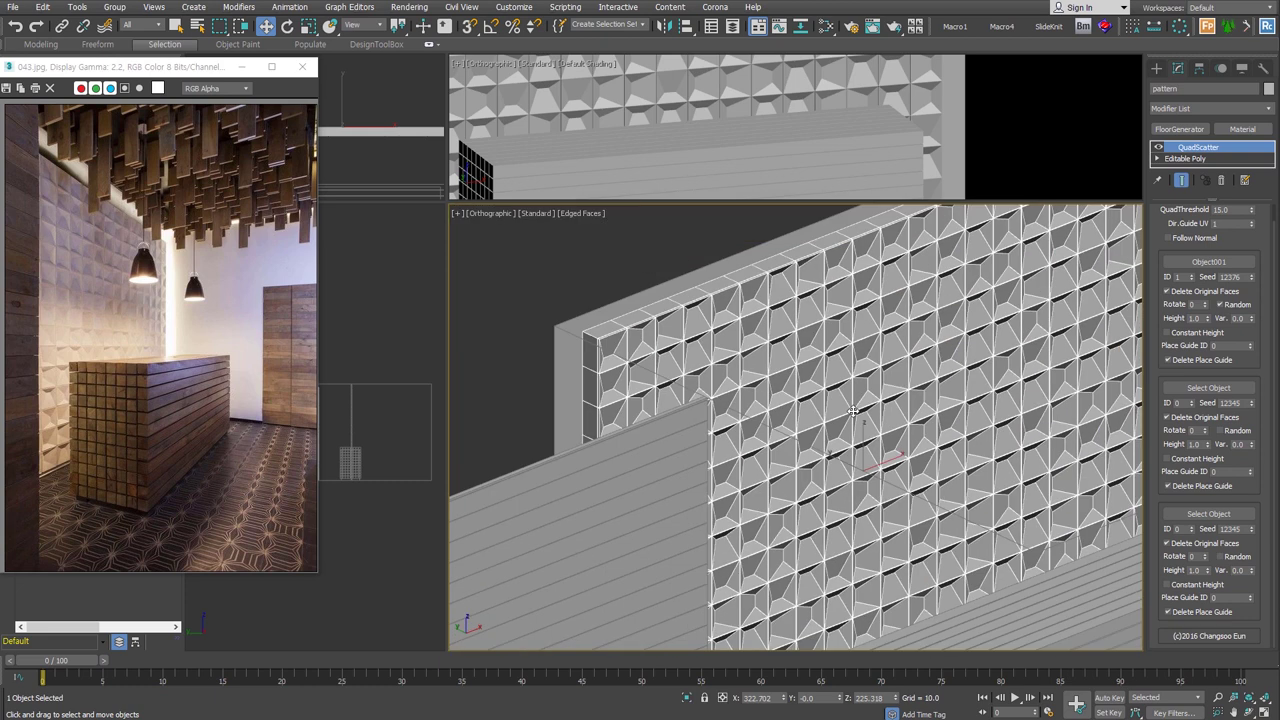
{"action": "scroll", "coordinate": [852, 411], "scroll_direction": "down", "scroll_amount": 3}
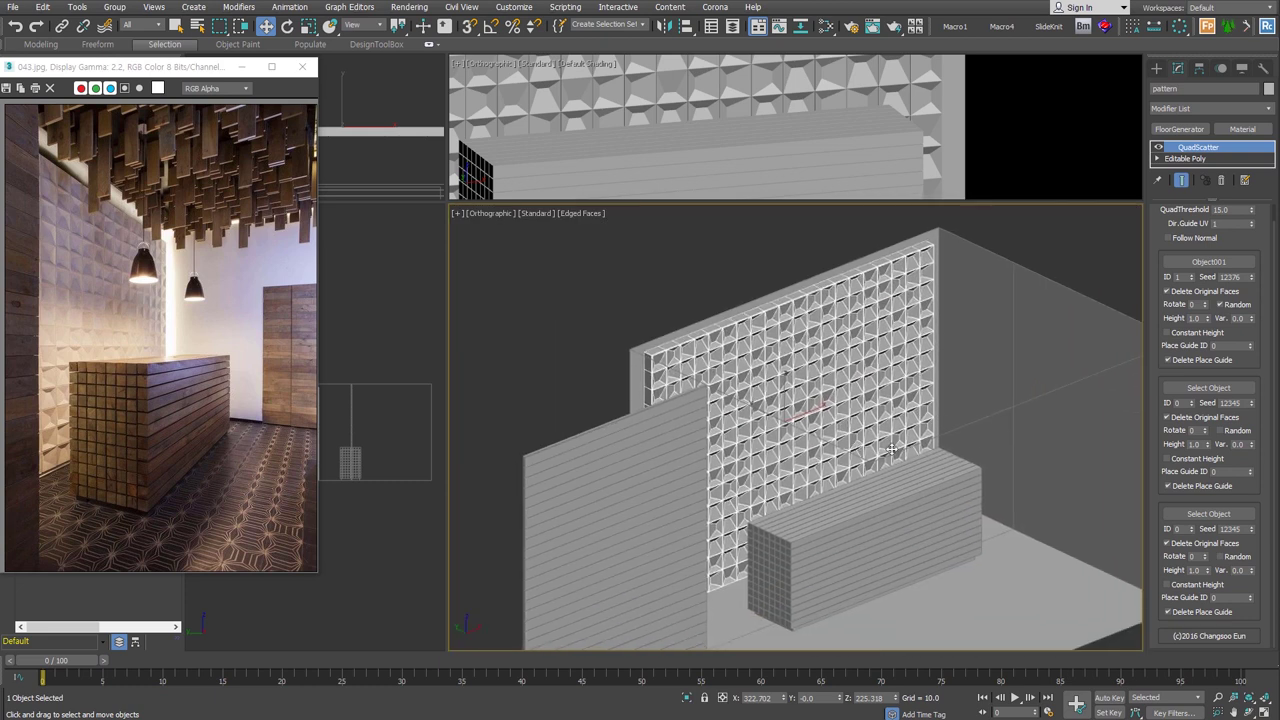
{"action": "left_click", "coordinate": [1072, 256]}
{"action": "middle_click_drag", "start_coordinate": [1072, 256], "coordinate": [972, 335], "text": "alt"}
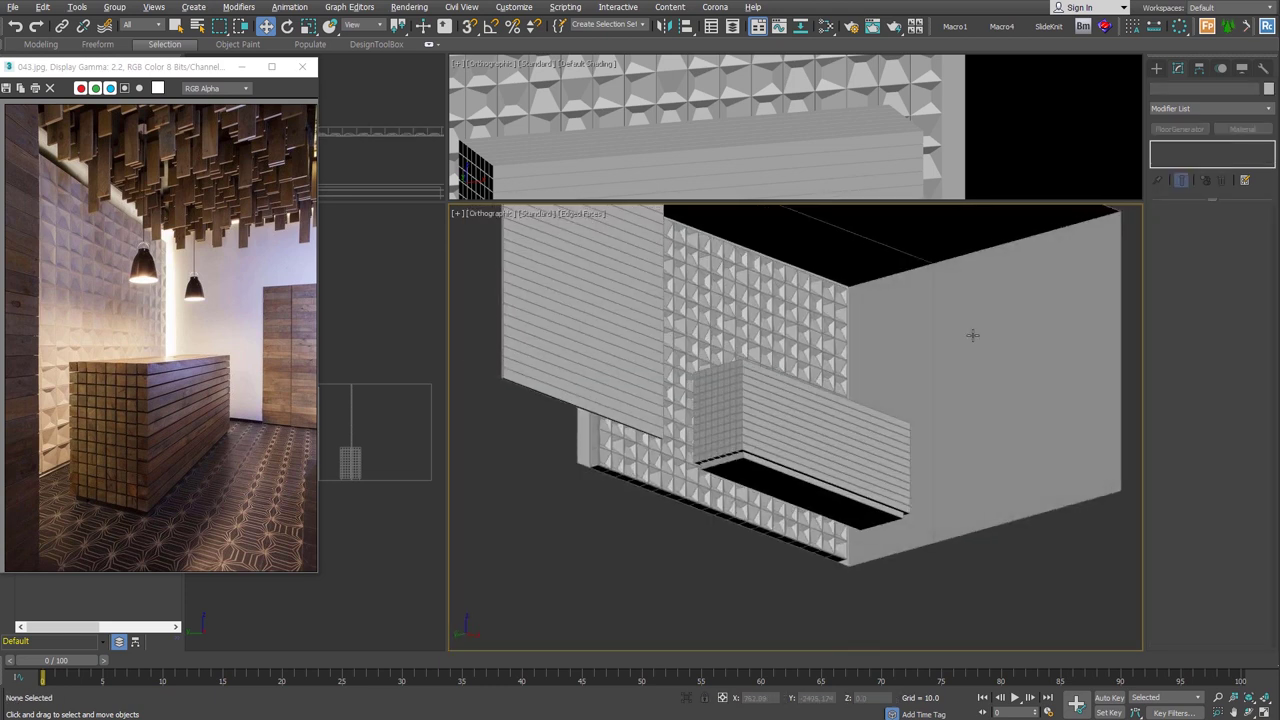
Step: Select the ceiling and isolate it from the rest of the scene
{"action": "left_click", "coordinate": [905, 262]}
{"action": "middle_click_drag", "start_coordinate": [905, 262], "coordinate": [920, 443], "text": "alt"}
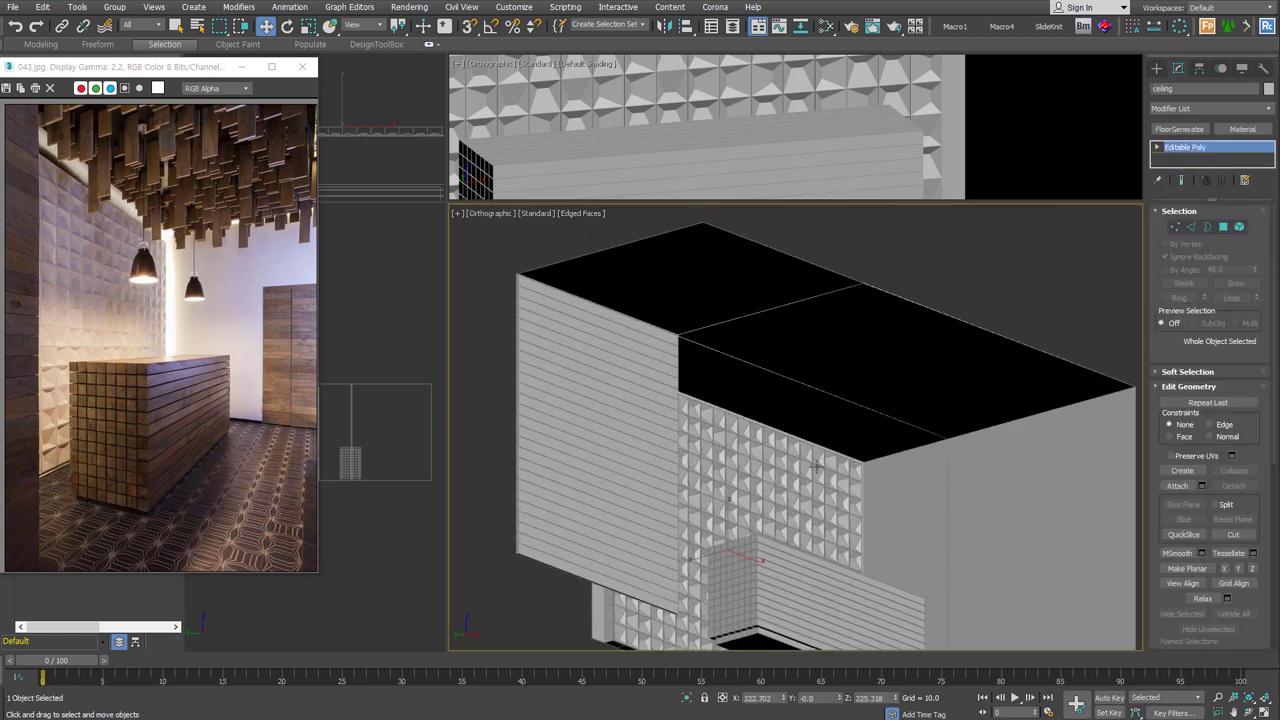
{"action": "right_click", "coordinate": [859, 344]}
{"action": "left_click", "coordinate": [870, 356]}
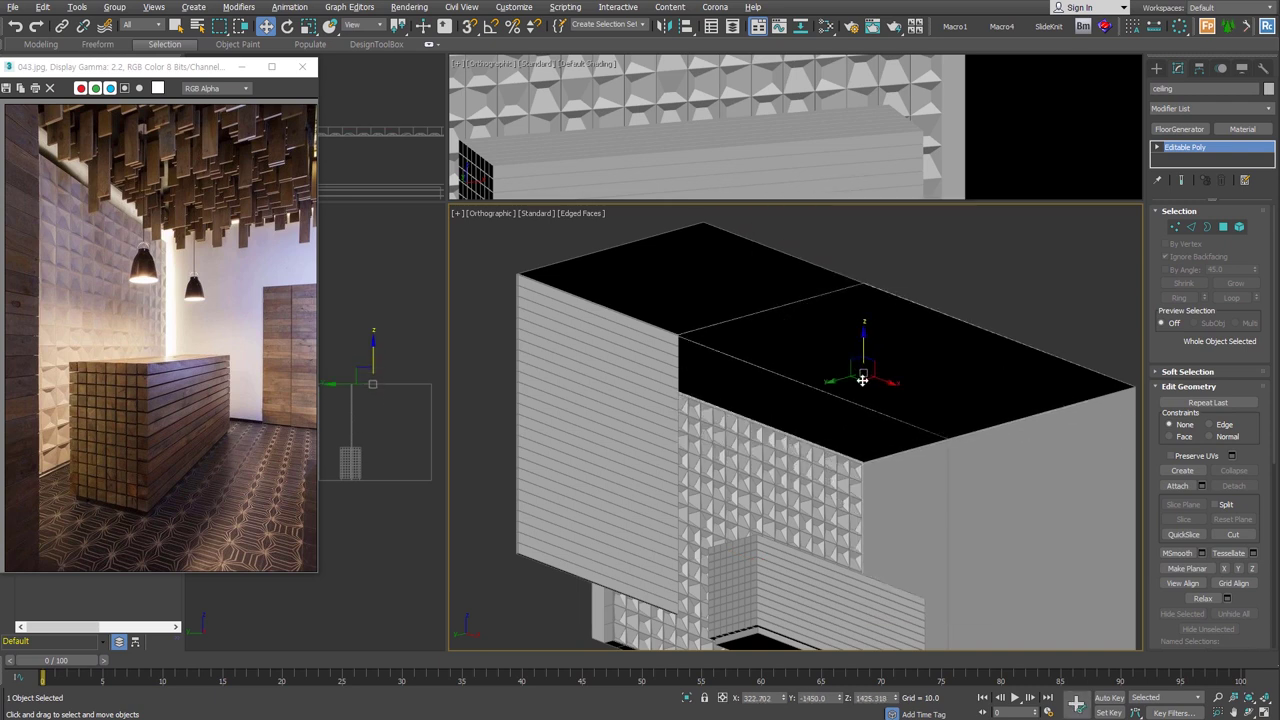
{"action": "key", "text": "alt+q"}
{"action": "middle_click_drag", "start_coordinate": [903, 400], "coordinate": [891, 466], "text": "alt"}
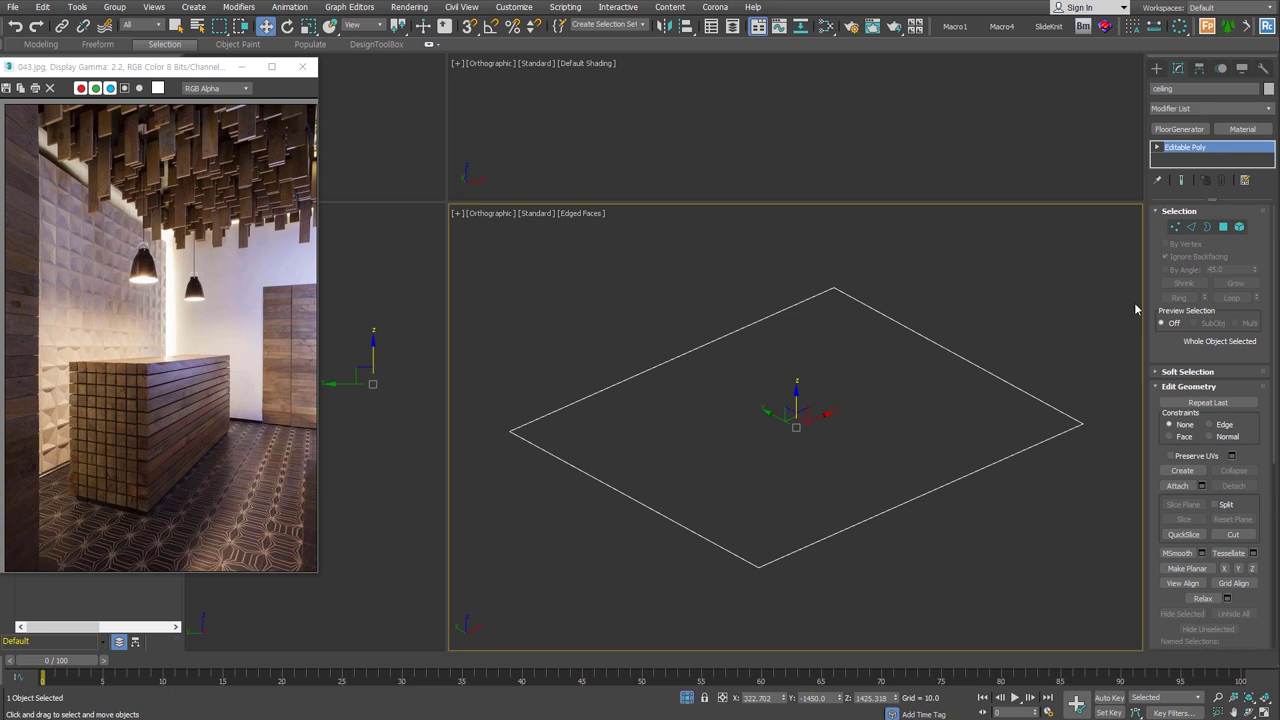
{"action": "middle_click_drag", "start_coordinate": [800, 465], "coordinate": [853, 453], "text": "alt"}
Step: Insert two edge loops across the ceiling and delete the outer strips beside them
{"action": "key", "text": "1"}
{"action": "mouse_move", "coordinate": [1047, 342]}
{"action": "middle_mouse_down", "text": "alt"}
{"action": "mouse_move", "coordinate": [857, 434]}
{"action": "mouse_move", "coordinate": [674, 441]}
{"action": "middle_mouse_up", "text": "alt"}
{"action": "key", "text": "shift+alt+w"}
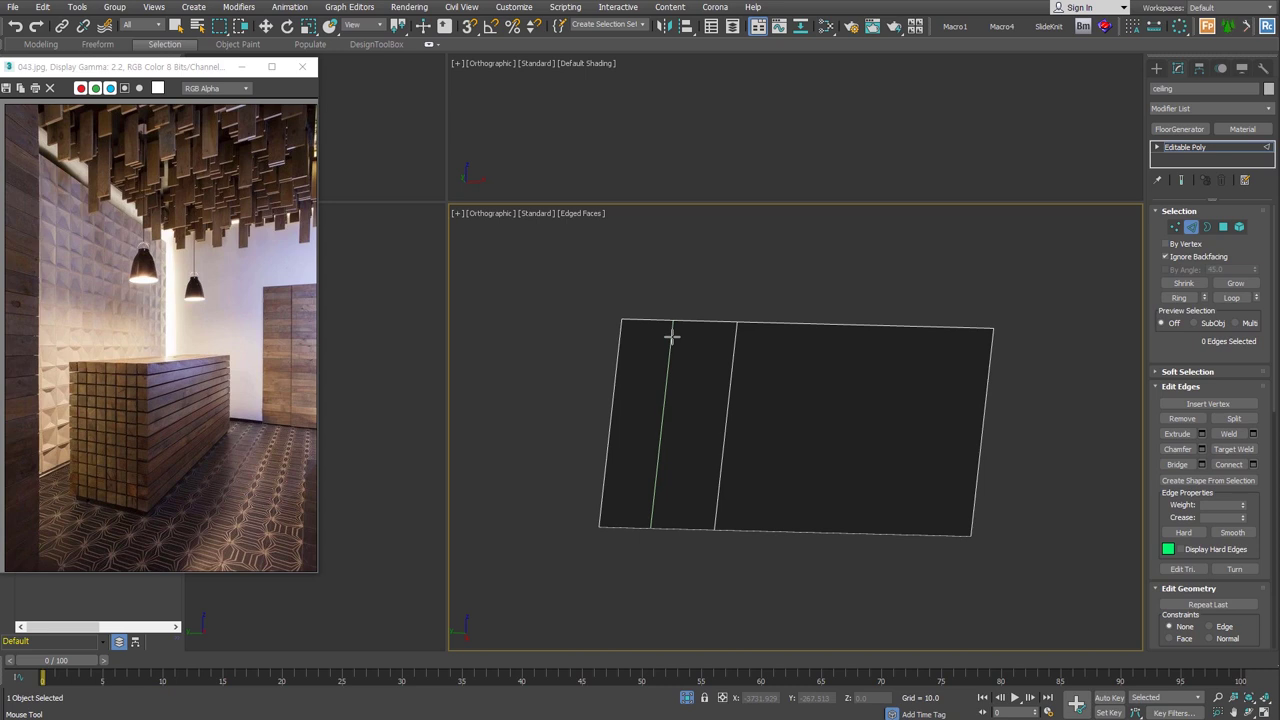
{"action": "left_click", "coordinate": [671, 337]}
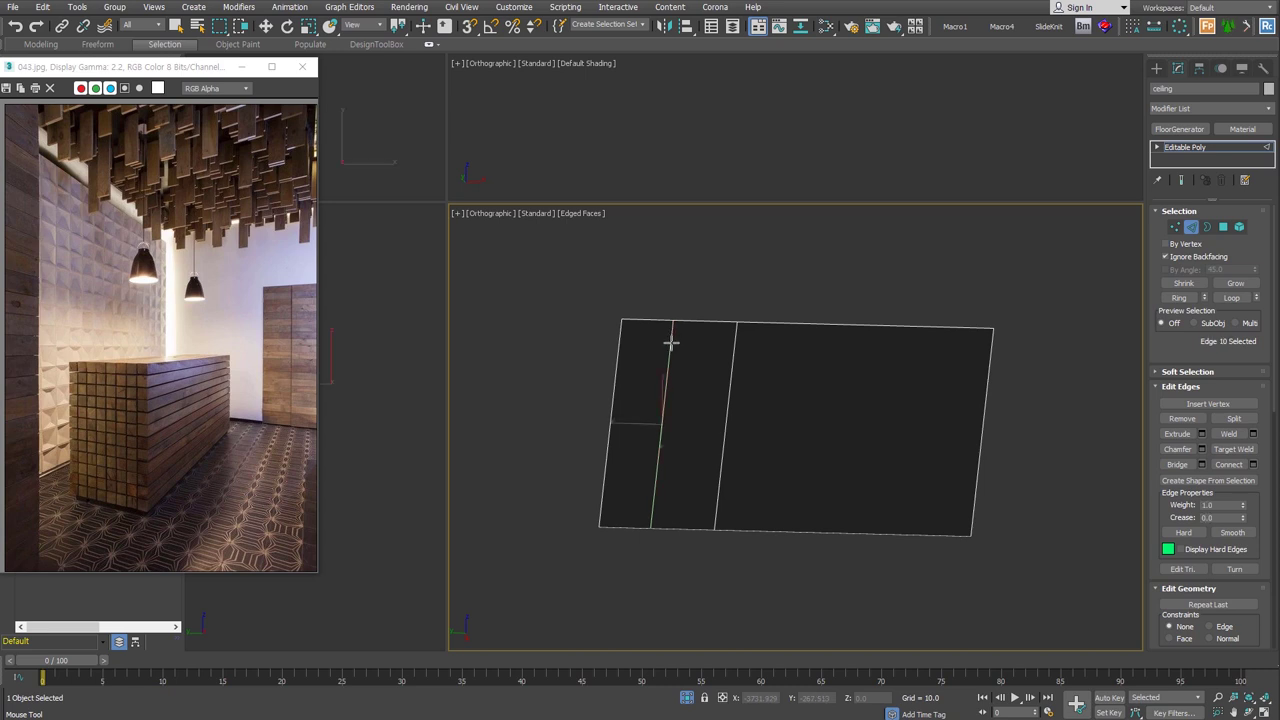
{"action": "left_click", "coordinate": [928, 354]}
{"action": "right_click", "coordinate": [756, 421]}
{"action": "left_click", "coordinate": [729, 409]}
{"action": "left_click", "coordinate": [982, 412]}
{"action": "left_click", "coordinate": [609, 430], "text": "ctrl"}
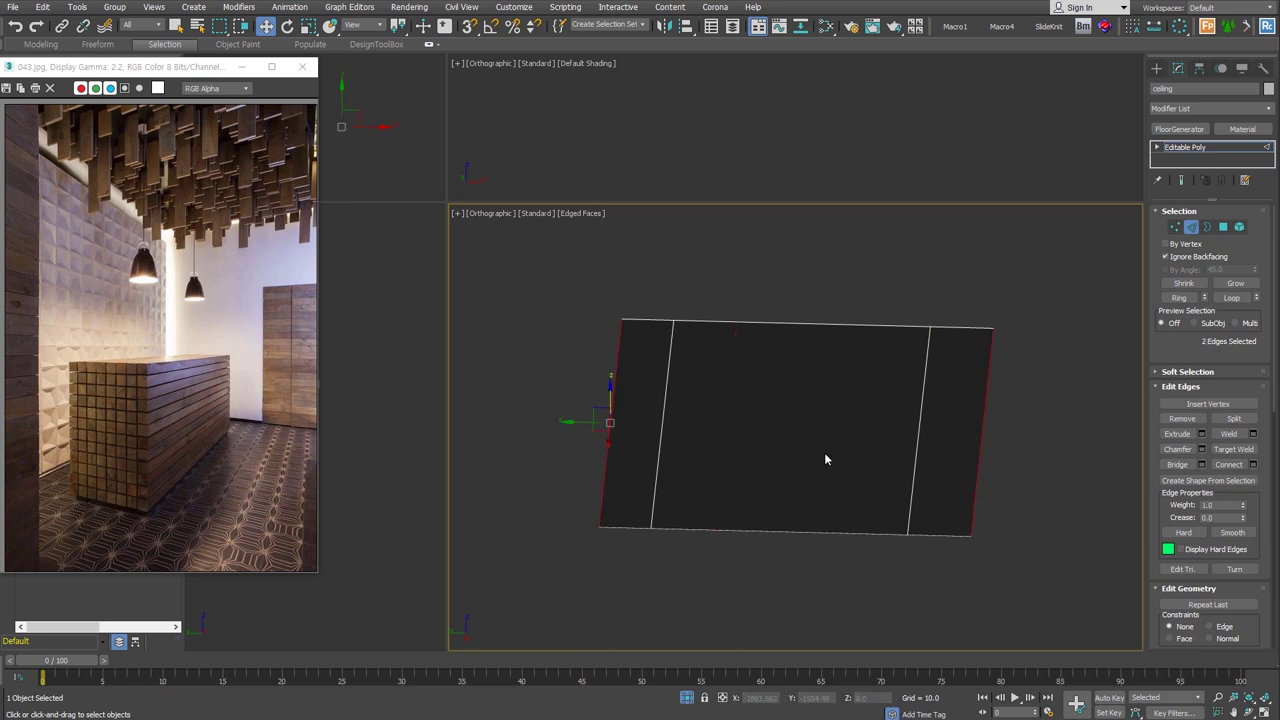
{"action": "key", "text": "Delete"}
{"action": "middle_click_drag", "start_coordinate": [888, 445], "coordinate": [774, 430], "text": "alt"}
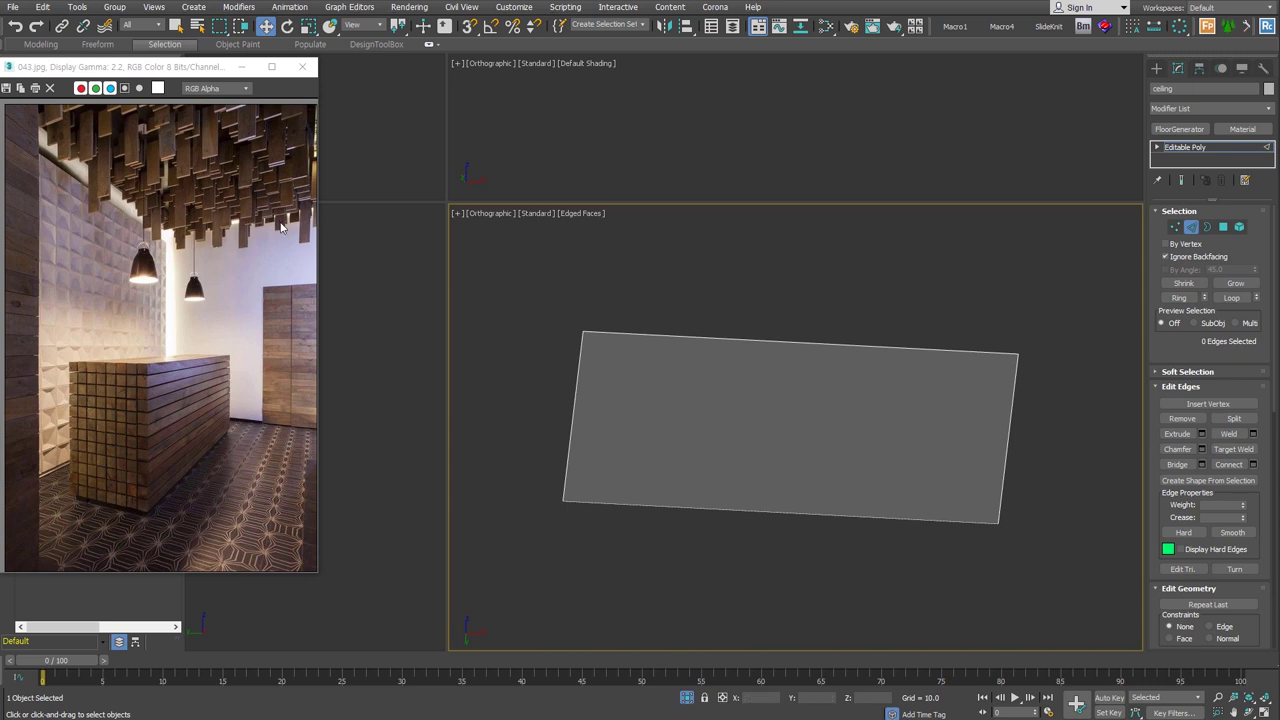
Step: Chamfer the plane's two short edges by 213.862 and return to whole-object editing
{"action": "left_click", "coordinate": [990, 436]}
{"action": "middle_click_drag", "start_coordinate": [990, 436], "coordinate": [950, 460], "text": "alt"}
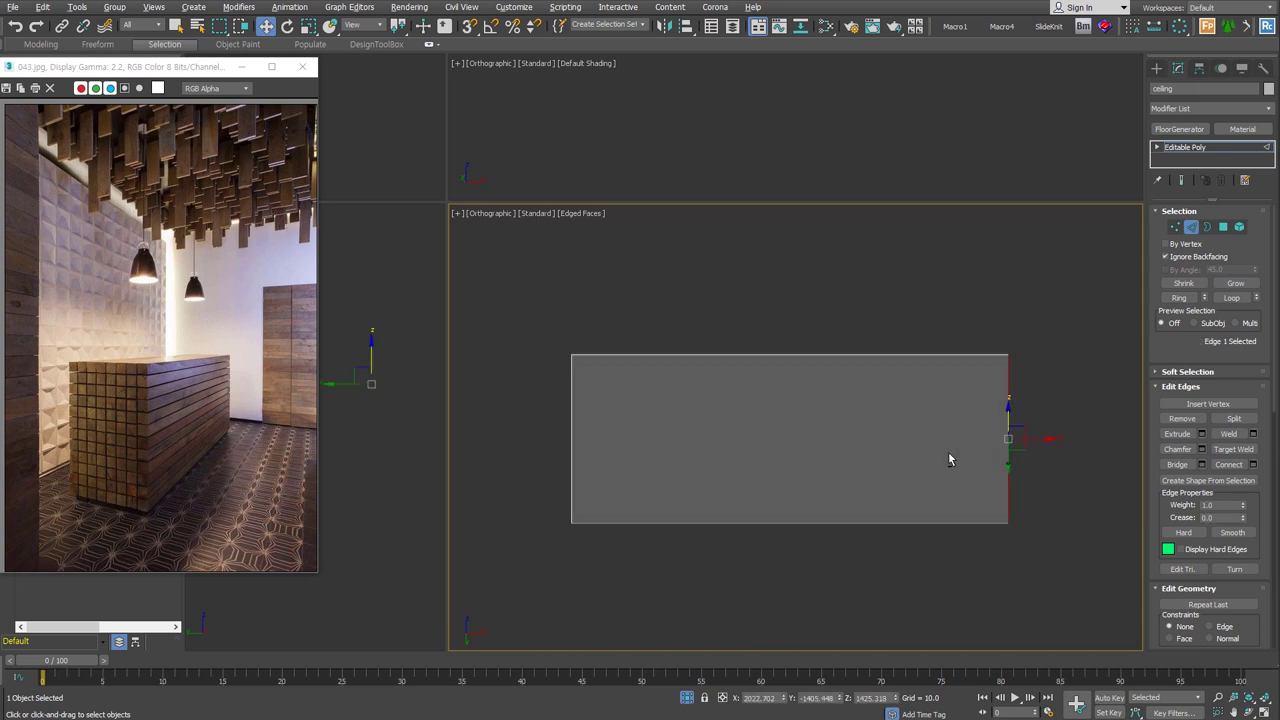
{"action": "right_click", "coordinate": [753, 395]}
{"action": "left_click", "coordinate": [632, 468]}
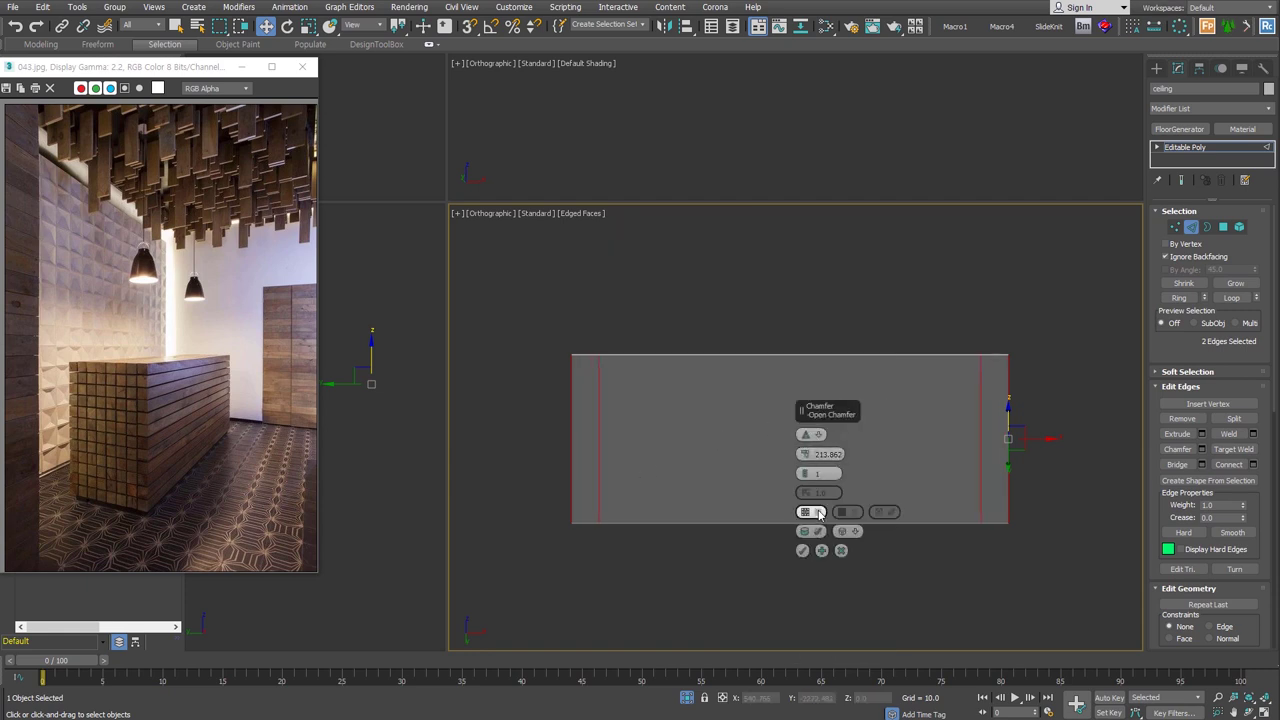
{"action": "left_click", "coordinate": [1190, 228]}
{"action": "left_click", "coordinate": [1190, 228]}
{"action": "middle_click_drag", "start_coordinate": [857, 451], "coordinate": [905, 376], "text": "alt"}
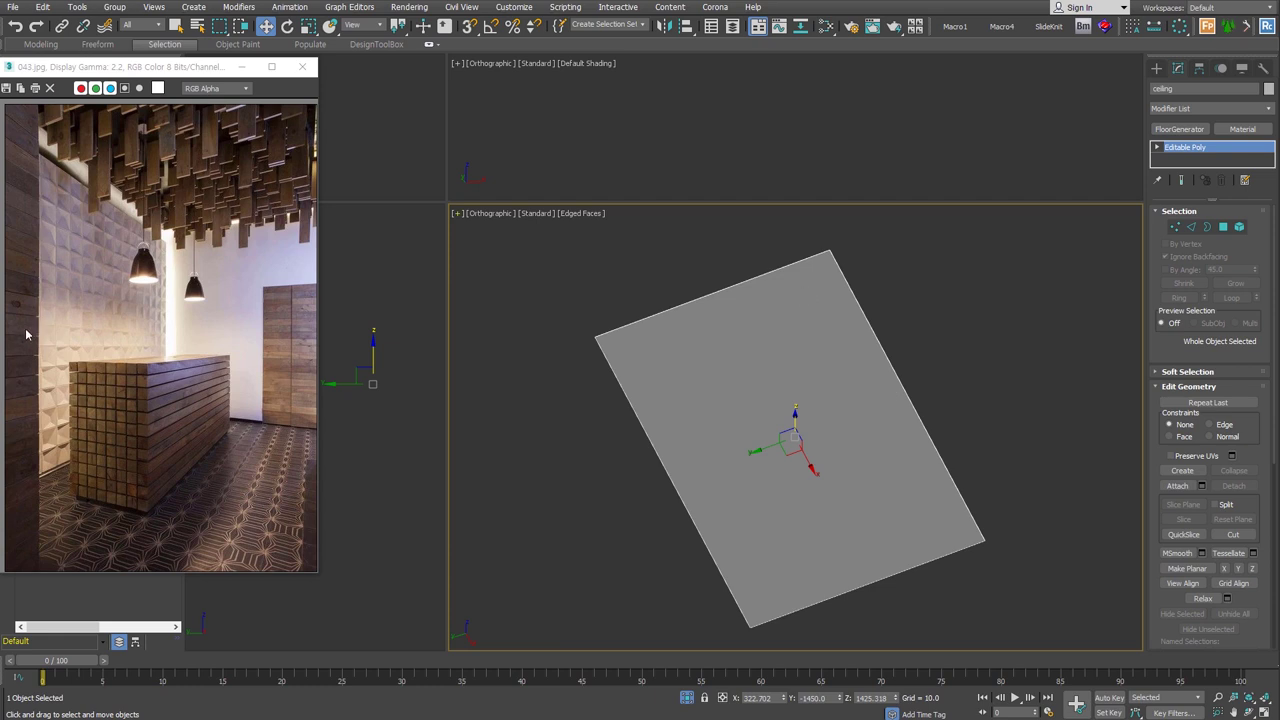
Step: Add FloorGenerator to the ceiling with Max Length 10 and Extrude switched off
{"action": "left_click", "coordinate": [1179, 129]}
{"action": "key", "text": "Tab"}
{"action": "double_click", "coordinate": [1233, 280]}
{"action": "key", "text": "Return"}
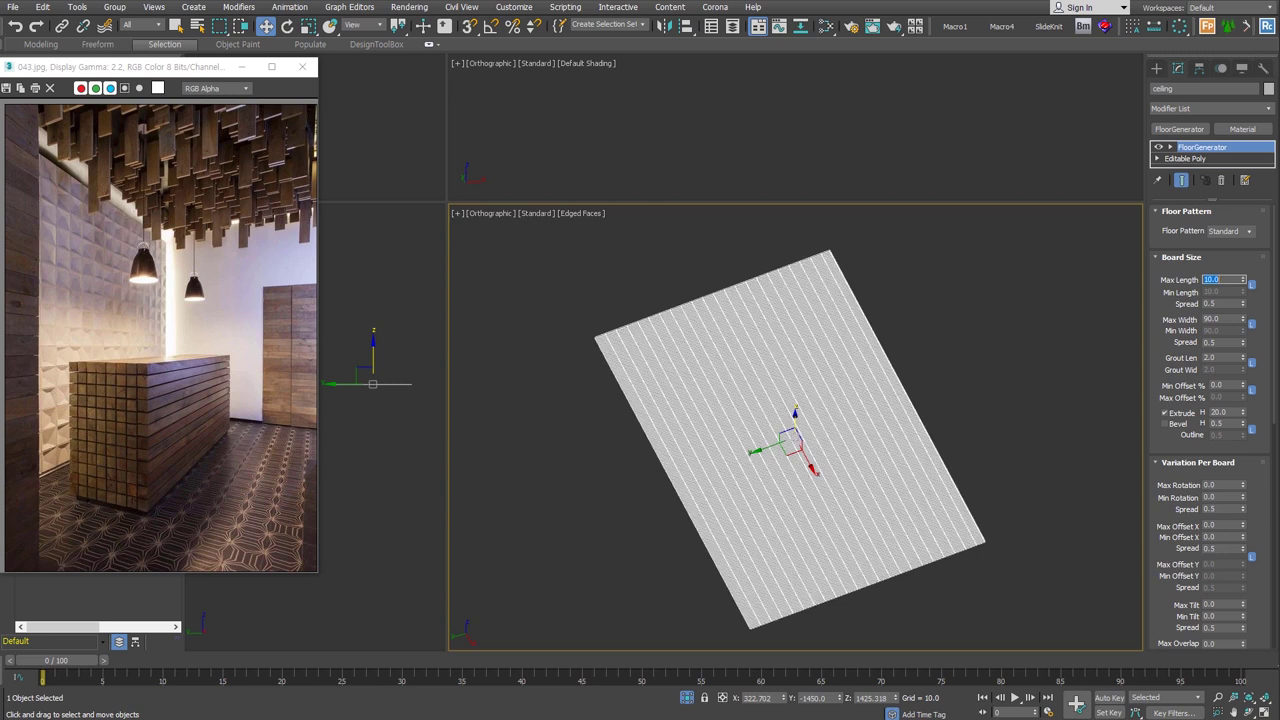
{"action": "scroll", "coordinate": [774, 426], "scroll_direction": "up", "scroll_amount": 5}
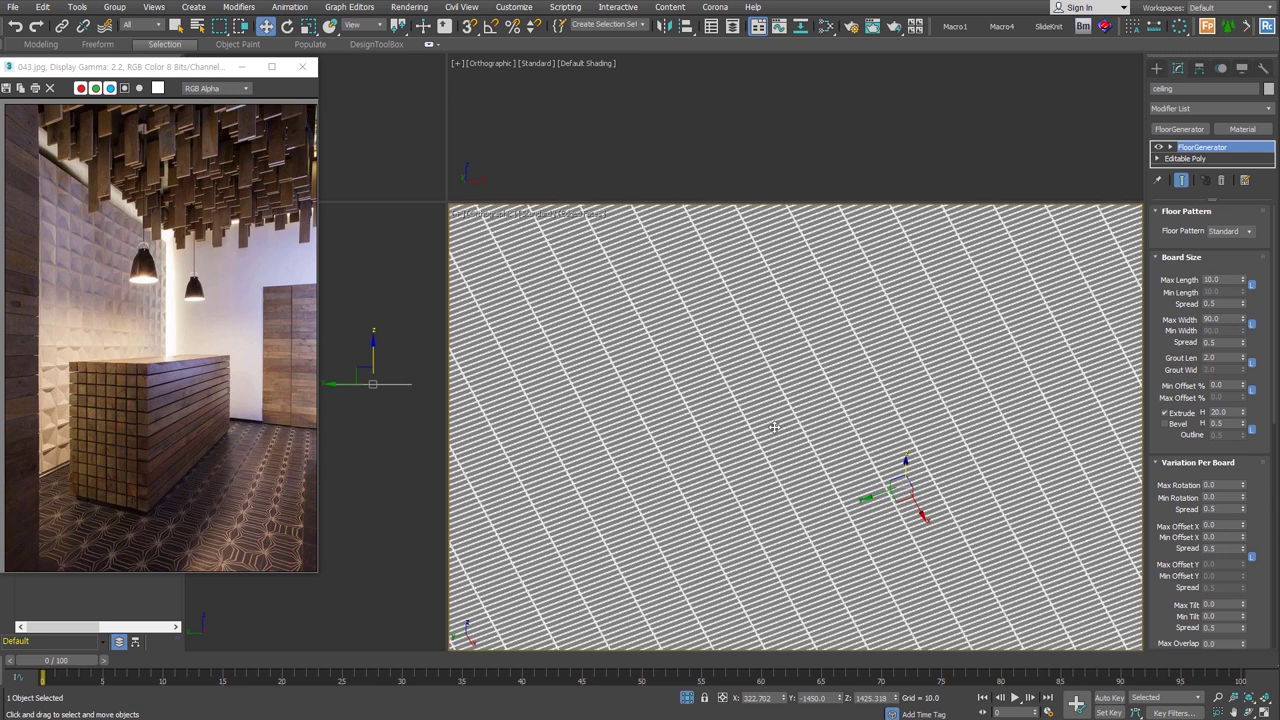
{"action": "scroll", "coordinate": [774, 426], "scroll_direction": "up", "scroll_amount": 3}
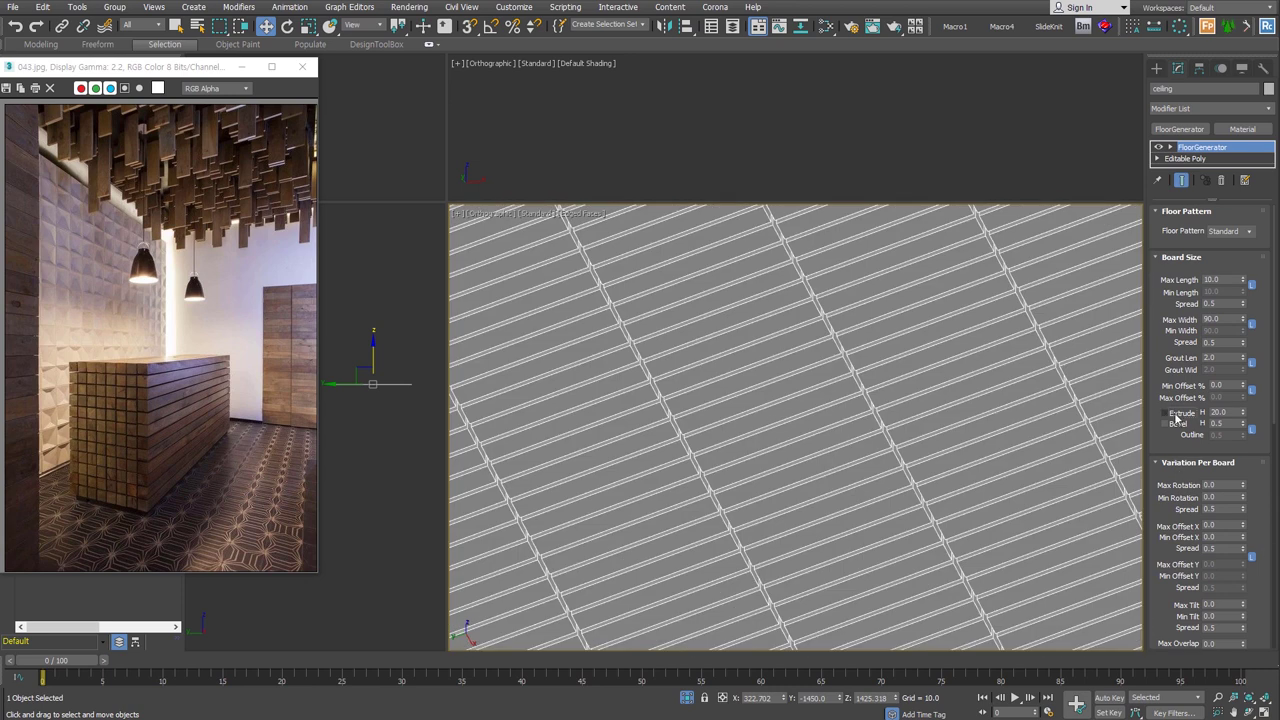
{"action": "left_click", "coordinate": [1176, 414]}
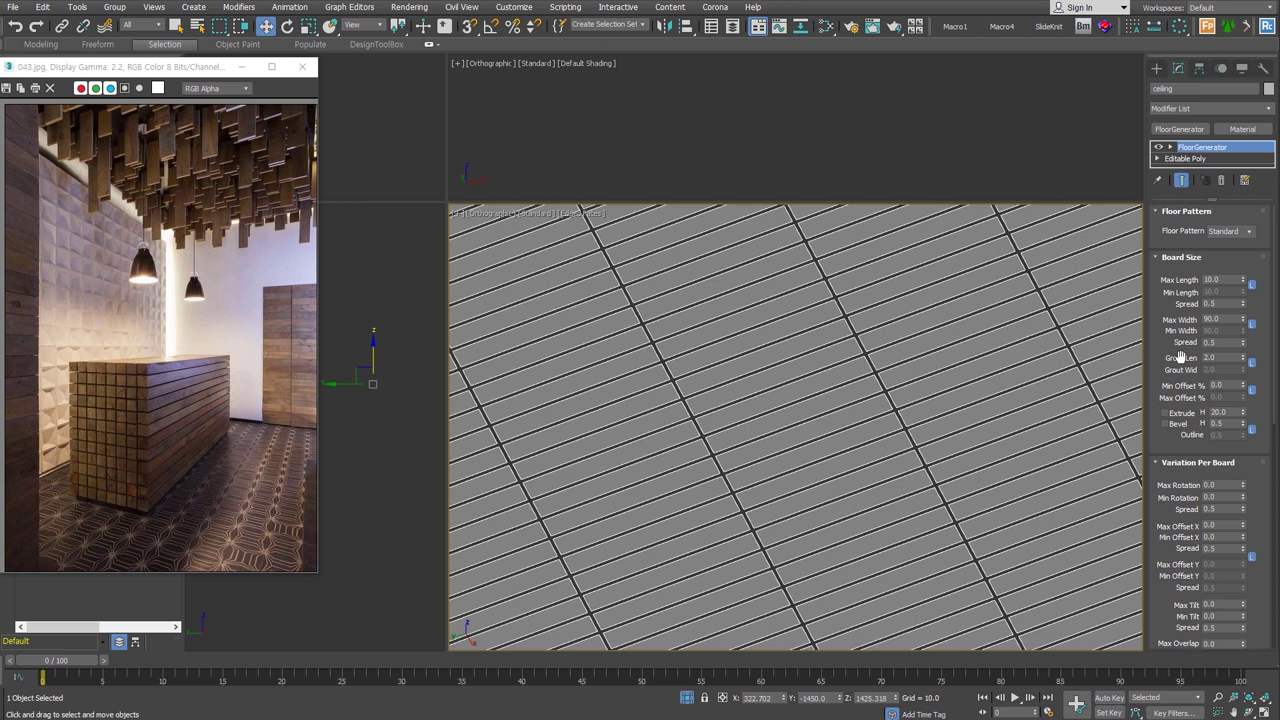
Step: Unlock the grout and raise Grout Len to about 41 for wide gaps
{"action": "double_click", "coordinate": [1227, 360]}
{"action": "type", "text": "10"}
{"action": "key", "text": "Return"}
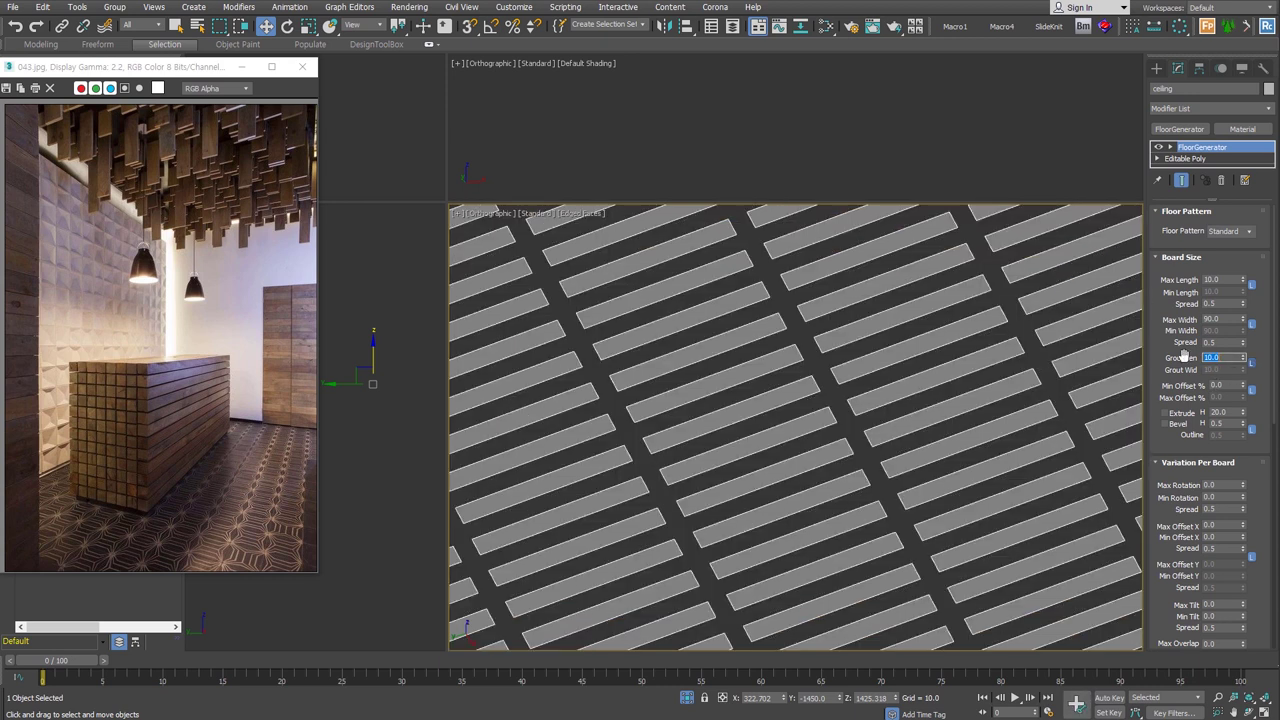
{"action": "left_click", "coordinate": [1251, 361]}
{"action": "left_click_drag", "start_coordinate": [1243, 366], "coordinate": [1241, 358]}
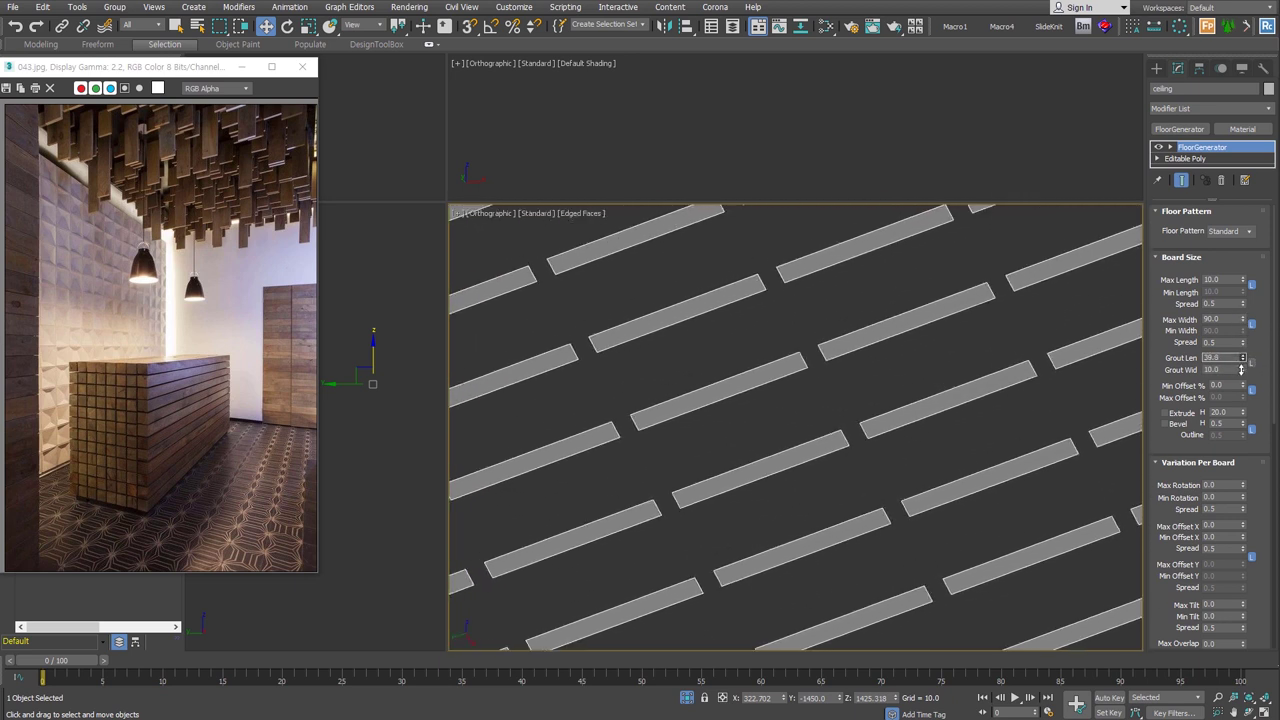
{"action": "left_click_drag", "start_coordinate": [1241, 358], "coordinate": [1241, 330]}
{"action": "scroll", "coordinate": [853, 436], "scroll_direction": "down", "scroll_amount": 5}
{"action": "mouse_move", "coordinate": [966, 491]}
{"action": "middle_mouse_down", "text": "alt"}
{"action": "mouse_move", "coordinate": [948, 458]}
{"action": "mouse_move", "coordinate": [920, 463]}
{"action": "mouse_move", "coordinate": [912, 505]}
{"action": "mouse_move", "coordinate": [939, 553]}
{"action": "mouse_move", "coordinate": [1014, 386]}
{"action": "middle_mouse_up", "text": "alt"}
{"action": "scroll", "coordinate": [1125, 380], "scroll_direction": "up", "scroll_amount": 3}
{"action": "middle_click_drag", "start_coordinate": [1076, 444], "coordinate": [1066, 414]}
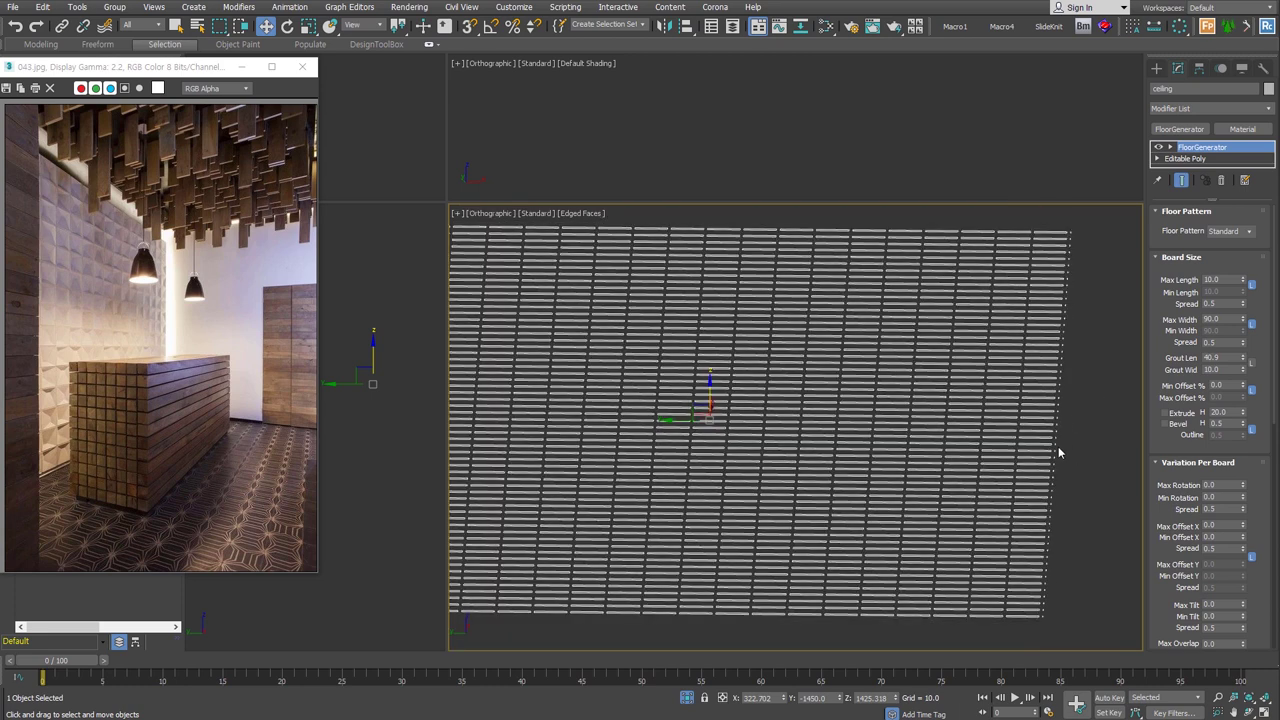
Step: Collapse the board pattern into an Editable Poly and inspect its polygons
{"action": "key", "text": "Delete"}
{"action": "left_click", "coordinate": [1223, 228]}
{"action": "left_click_drag", "start_coordinate": [1042, 228], "coordinate": [1132, 645]}
{"action": "left_click", "coordinate": [1225, 228]}
{"action": "mouse_move", "coordinate": [900, 420]}
{"action": "middle_mouse_down", "text": "alt"}
{"action": "mouse_move", "coordinate": [954, 419]}
{"action": "mouse_move", "coordinate": [969, 504]}
{"action": "mouse_move", "coordinate": [1026, 323]}
{"action": "middle_mouse_up", "text": "alt"}
{"action": "scroll", "coordinate": [1066, 297], "scroll_direction": "up", "scroll_amount": 5}
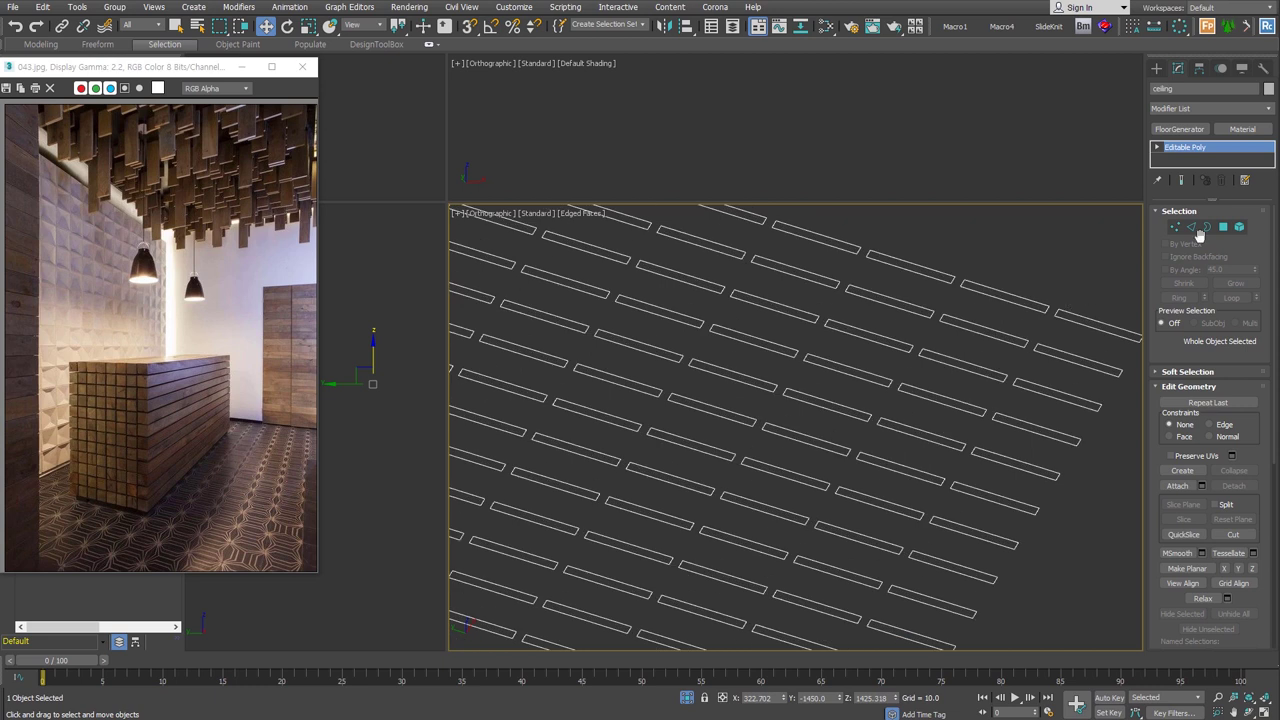
Step: Draw a flat Box footprint on one slat with 3D Snap enabled
{"action": "left_click", "coordinate": [1157, 68]}
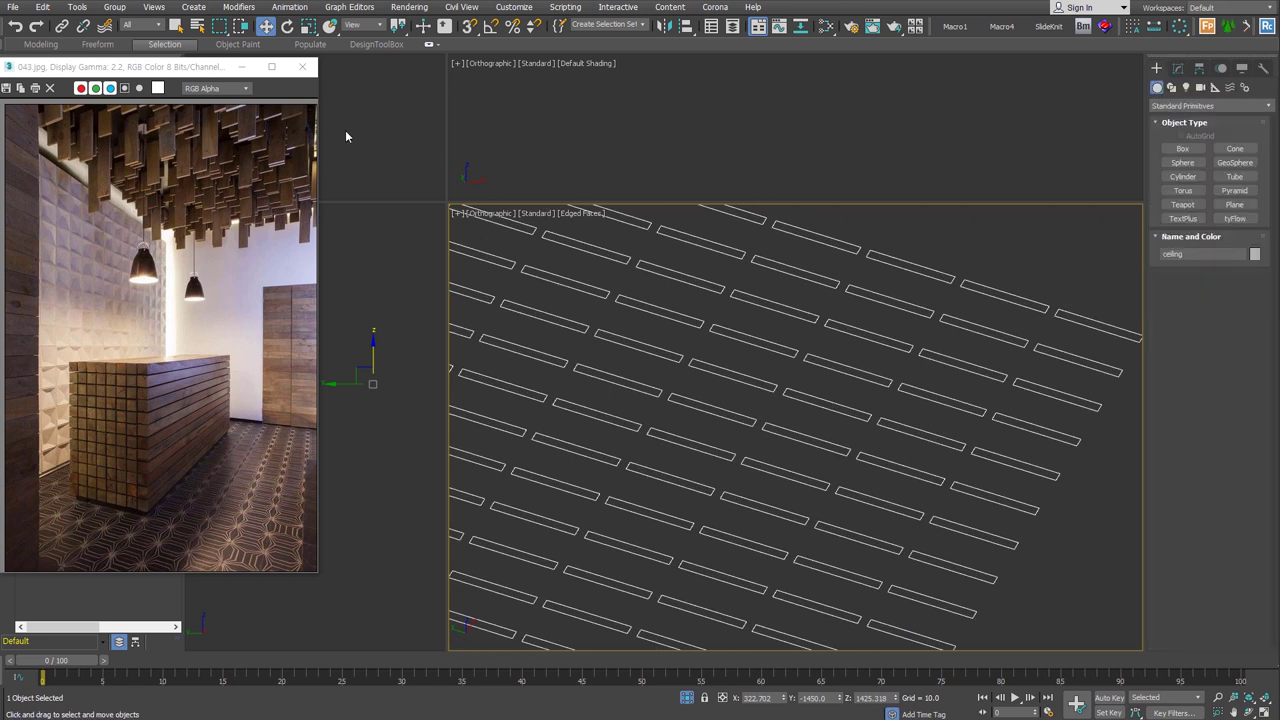
{"action": "left_click", "coordinate": [1183, 148]}
{"action": "key", "text": "s"}
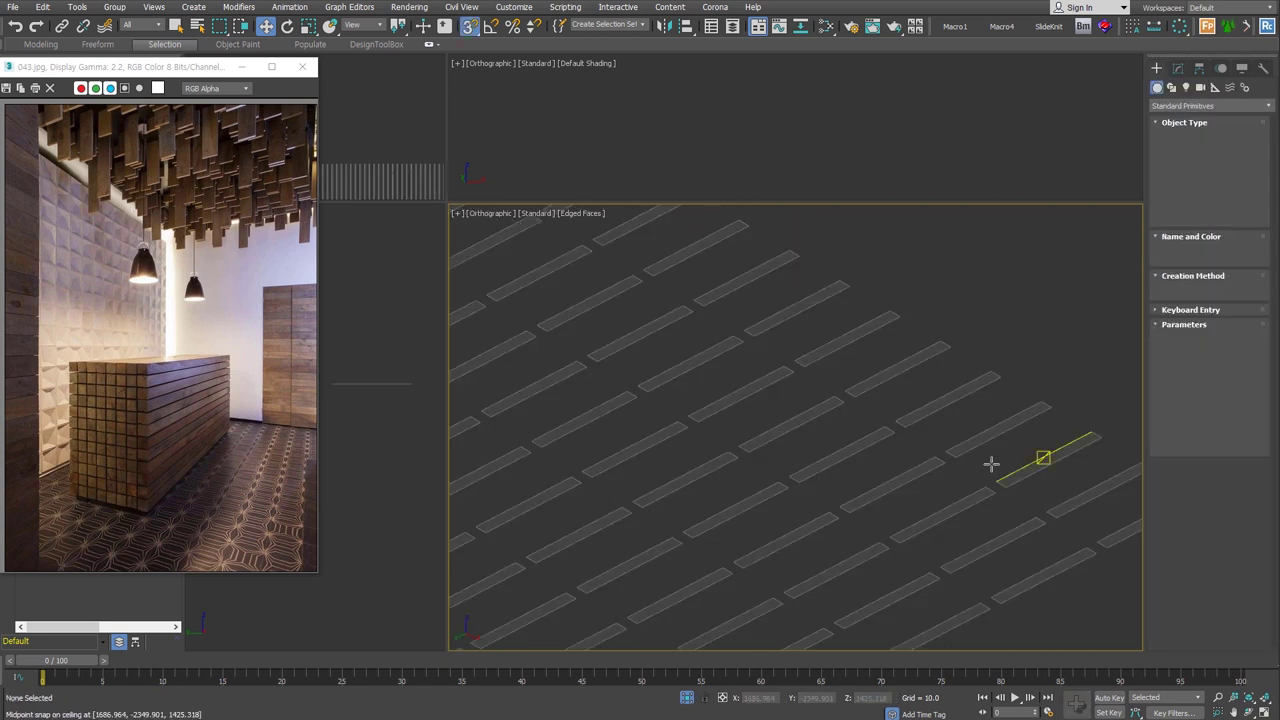
{"action": "left_click_drag", "start_coordinate": [948, 453], "coordinate": [1040, 398]}
Step: Give the box a height of about 81.66 and move Box001 past the slat array's corner
{"action": "left_click", "coordinate": [1046, 288]}
{"action": "scroll", "coordinate": [980, 400], "scroll_direction": "down", "scroll_amount": 2}
{"action": "scroll", "coordinate": [977, 430], "scroll_direction": "down", "scroll_amount": 2}
{"action": "right_click", "coordinate": [977, 457]}
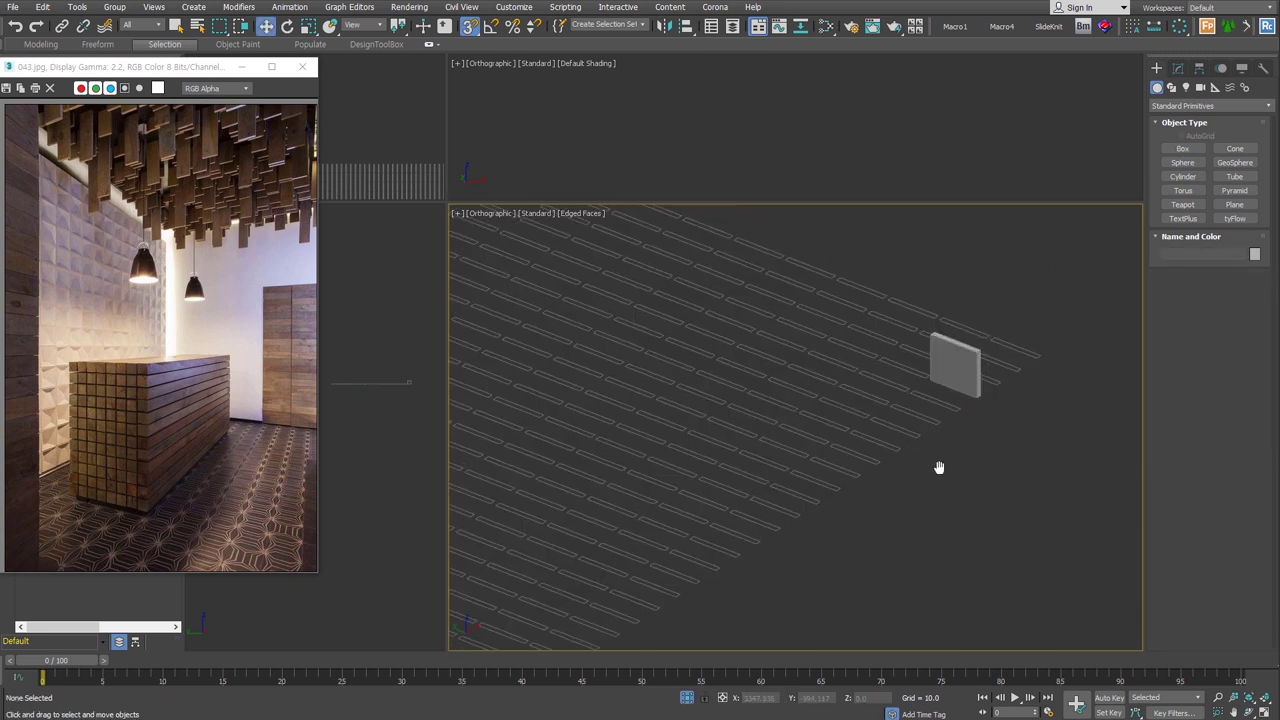
{"action": "left_click", "coordinate": [976, 351]}
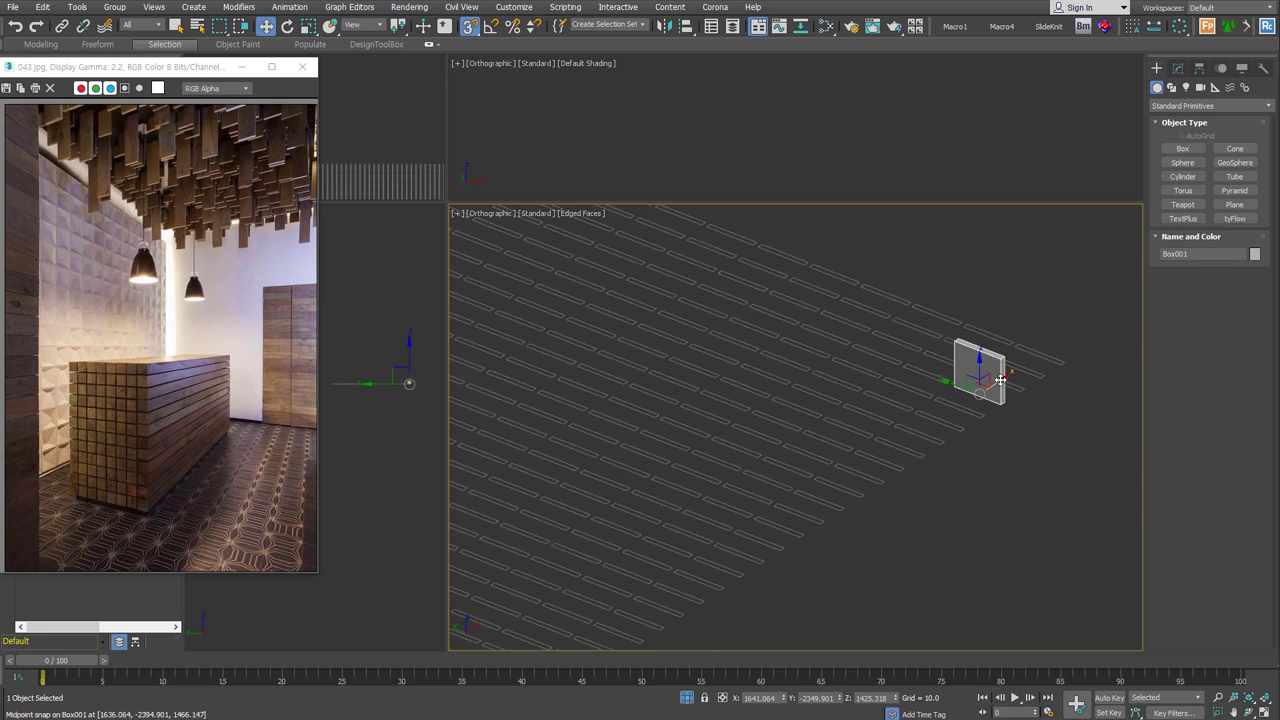
{"action": "left_click_drag", "start_coordinate": [1000, 380], "coordinate": [1115, 290]}
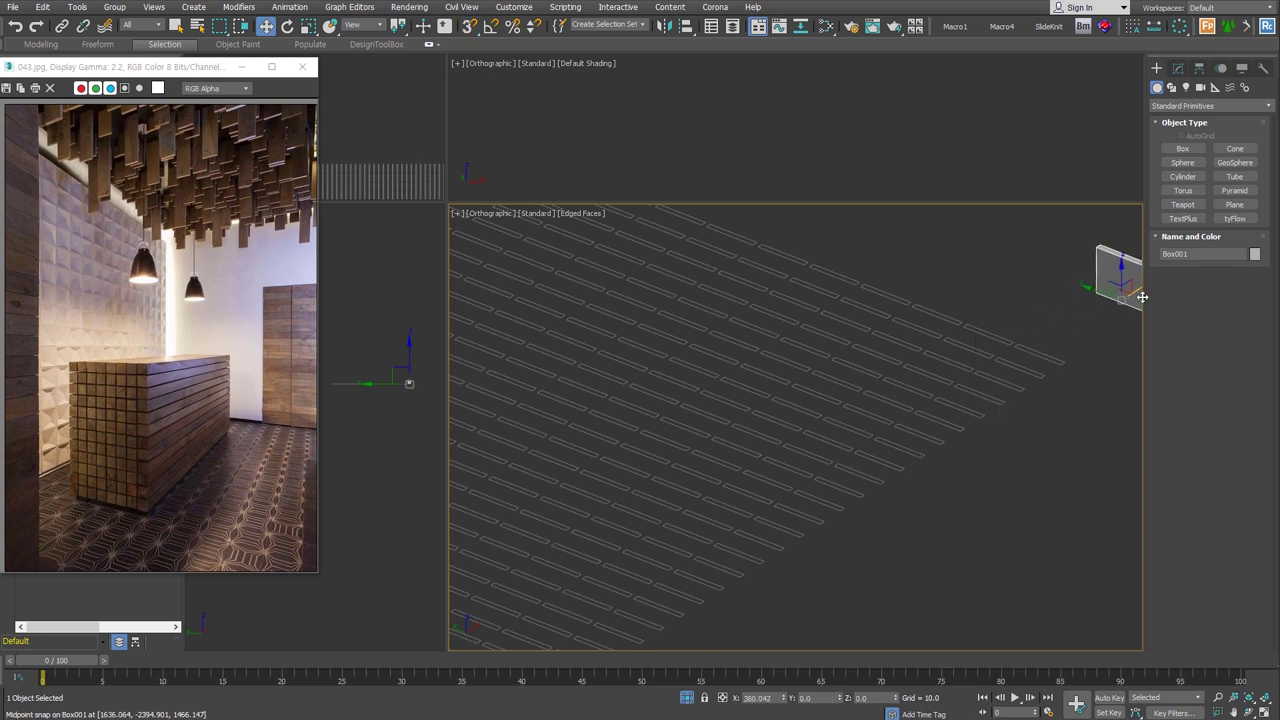
Step: Select the ceiling slats and enter Polygon mode
{"action": "scroll", "coordinate": [1060, 400], "scroll_direction": "down", "scroll_amount": 3}
{"action": "left_click", "coordinate": [947, 452]}
{"action": "mouse_move", "coordinate": [884, 459]}
{"action": "middle_mouse_down", "text": "alt"}
{"action": "mouse_move", "coordinate": [951, 420]}
{"action": "mouse_move", "coordinate": [917, 486]}
{"action": "middle_mouse_up", "text": "alt"}
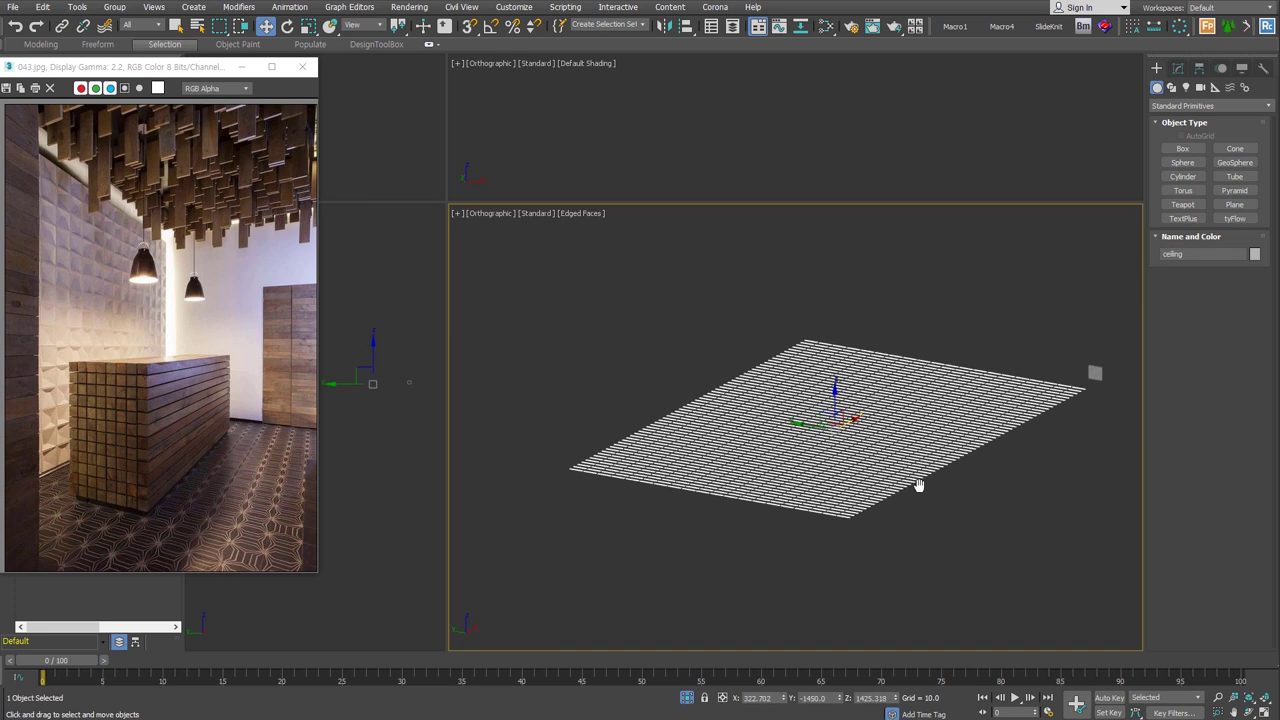
{"action": "left_click", "coordinate": [1178, 68]}
{"action": "left_click", "coordinate": [1223, 227]}
{"action": "mouse_move", "coordinate": [960, 440]}
{"action": "middle_mouse_down", "text": "alt"}
{"action": "mouse_move", "coordinate": [971, 477]}
{"action": "mouse_move", "coordinate": [998, 484]}
{"action": "middle_mouse_up", "text": "alt"}
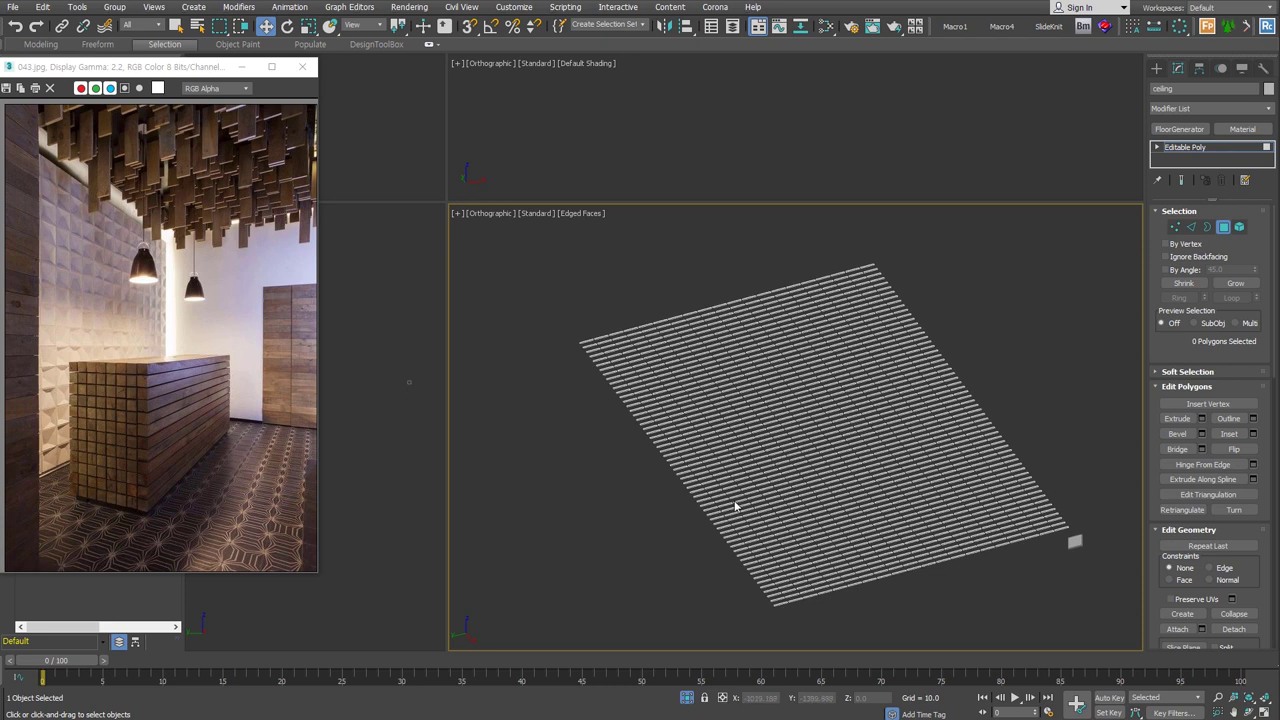
Step: Randomly select slat polygons with the Ribbon's By Random tool, rerolling it, then invert the selection
{"action": "left_click", "coordinate": [190, 74]}
{"action": "left_click_drag", "start_coordinate": [188, 78], "coordinate": [188, 168]}
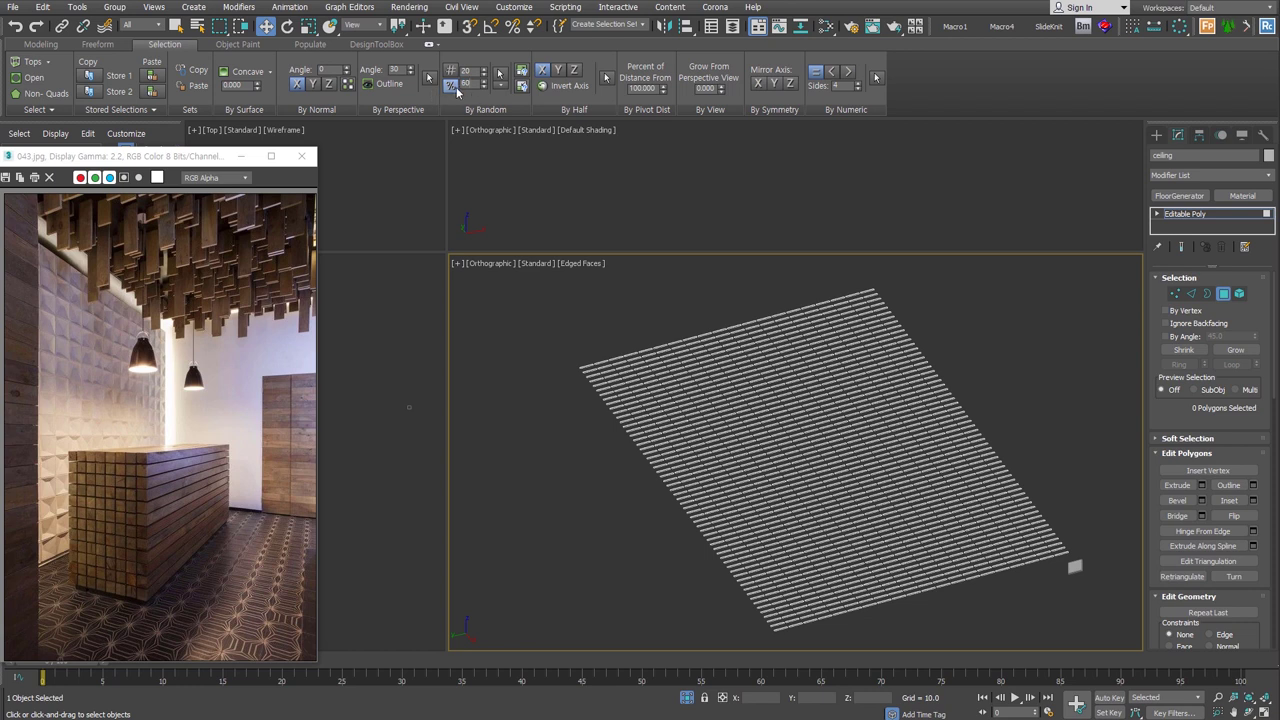
{"action": "left_click", "coordinate": [500, 74]}
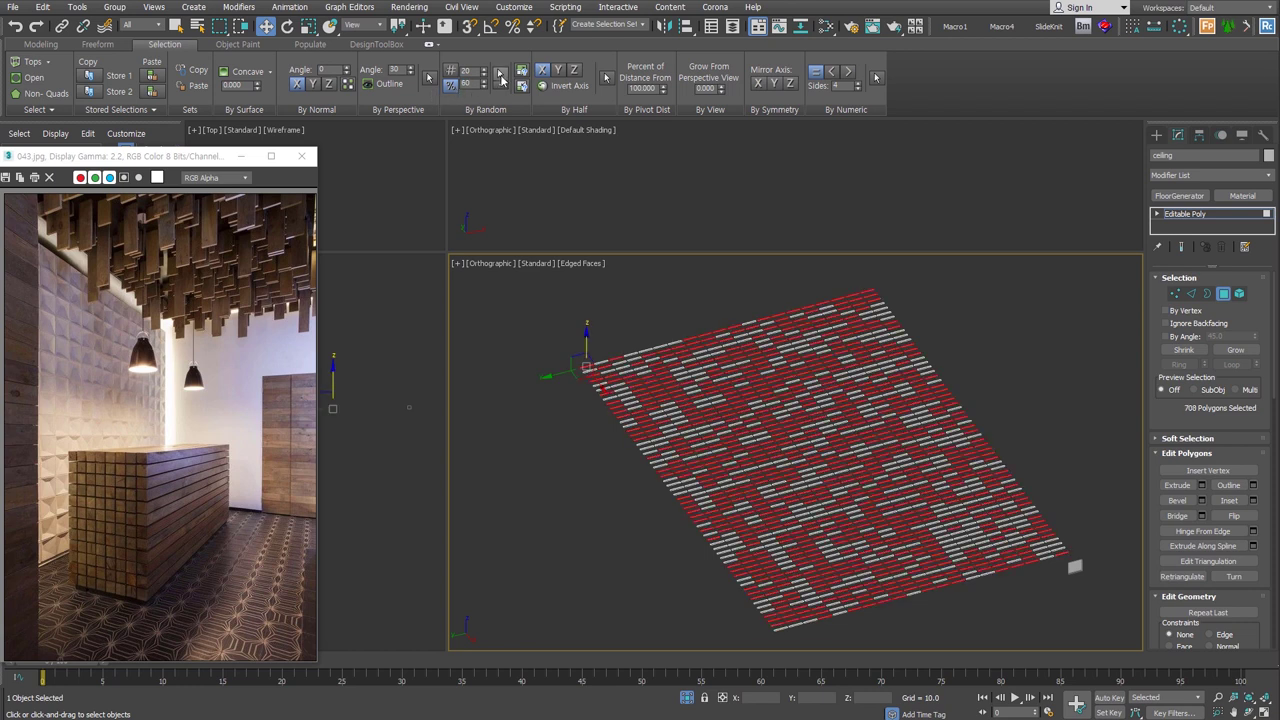
{"action": "left_click", "coordinate": [500, 80]}
{"action": "left_click", "coordinate": [500, 80]}
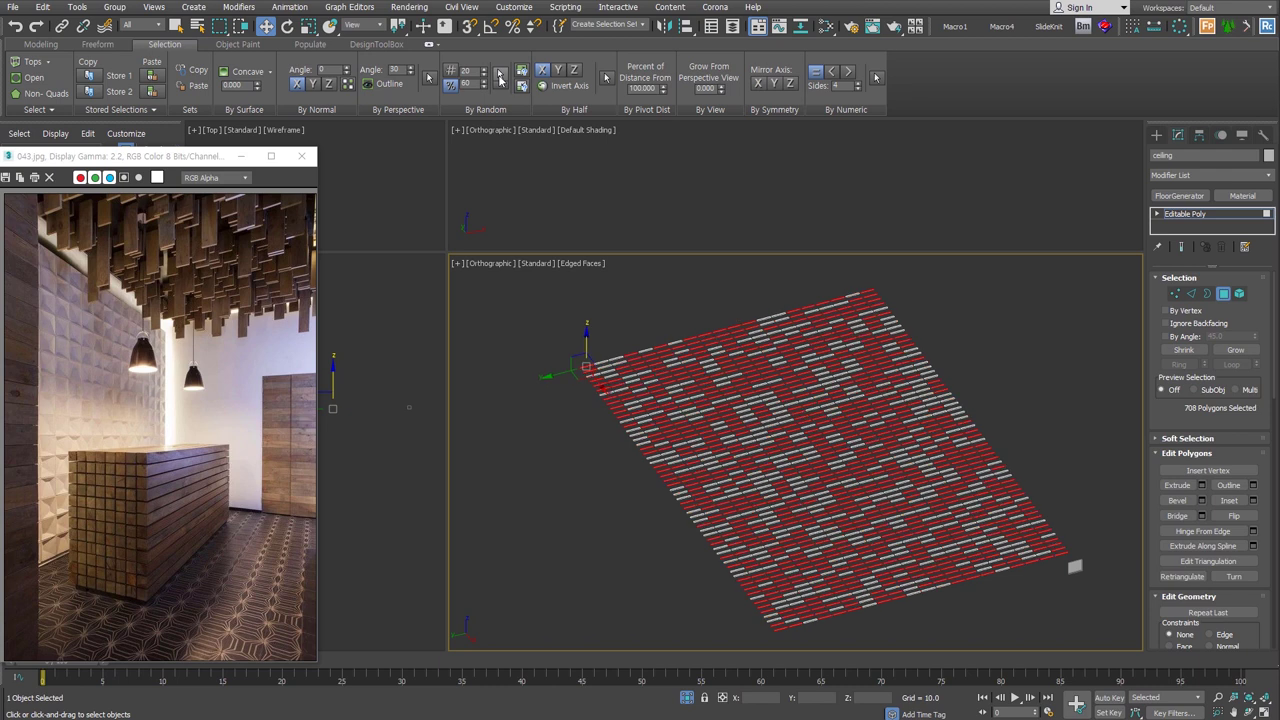
{"action": "left_click", "coordinate": [500, 80]}
{"action": "left_click", "coordinate": [500, 80]}
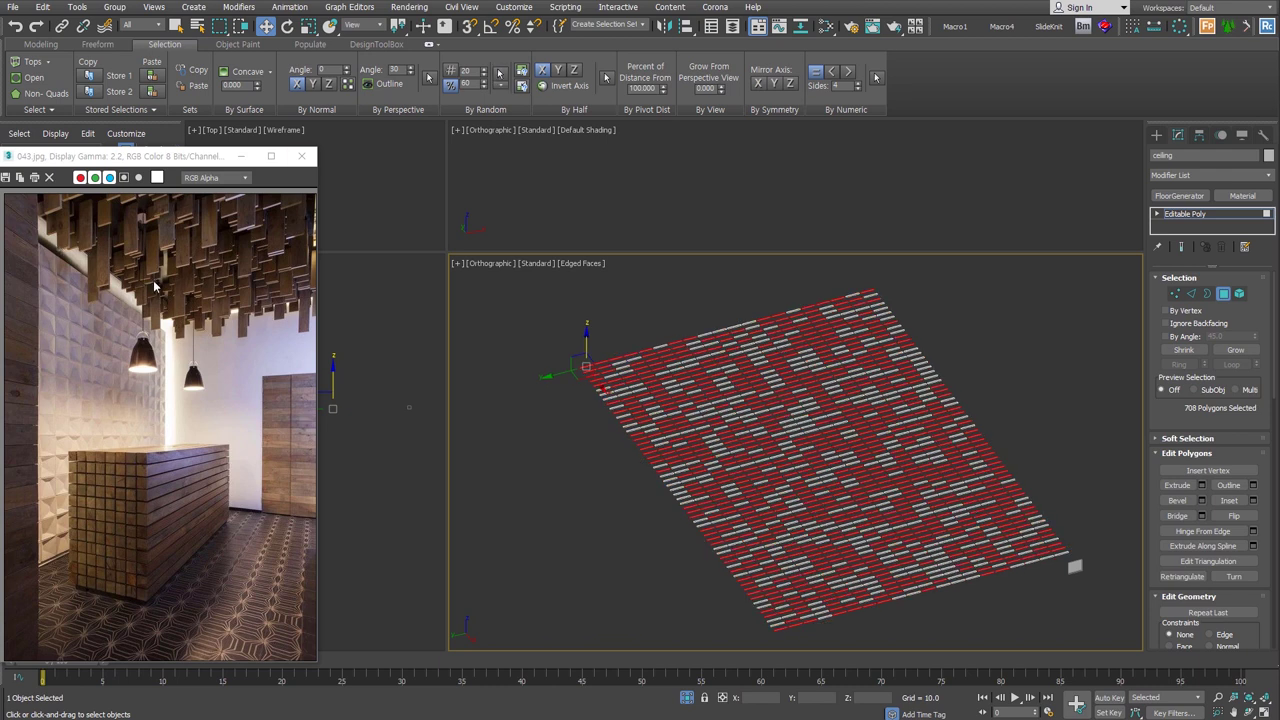
{"action": "scroll", "coordinate": [1178, 430], "scroll_direction": "down", "scroll_amount": 3}
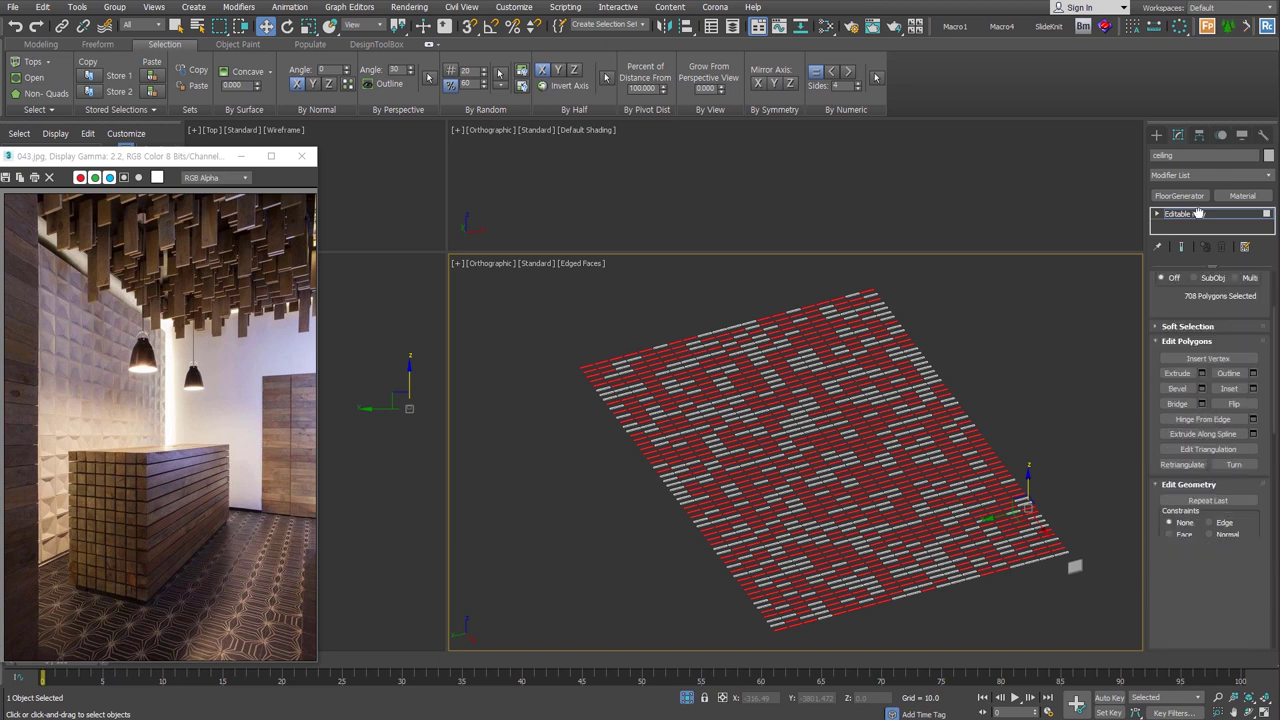
{"action": "scroll", "coordinate": [1180, 400], "scroll_direction": "down", "scroll_amount": 8}
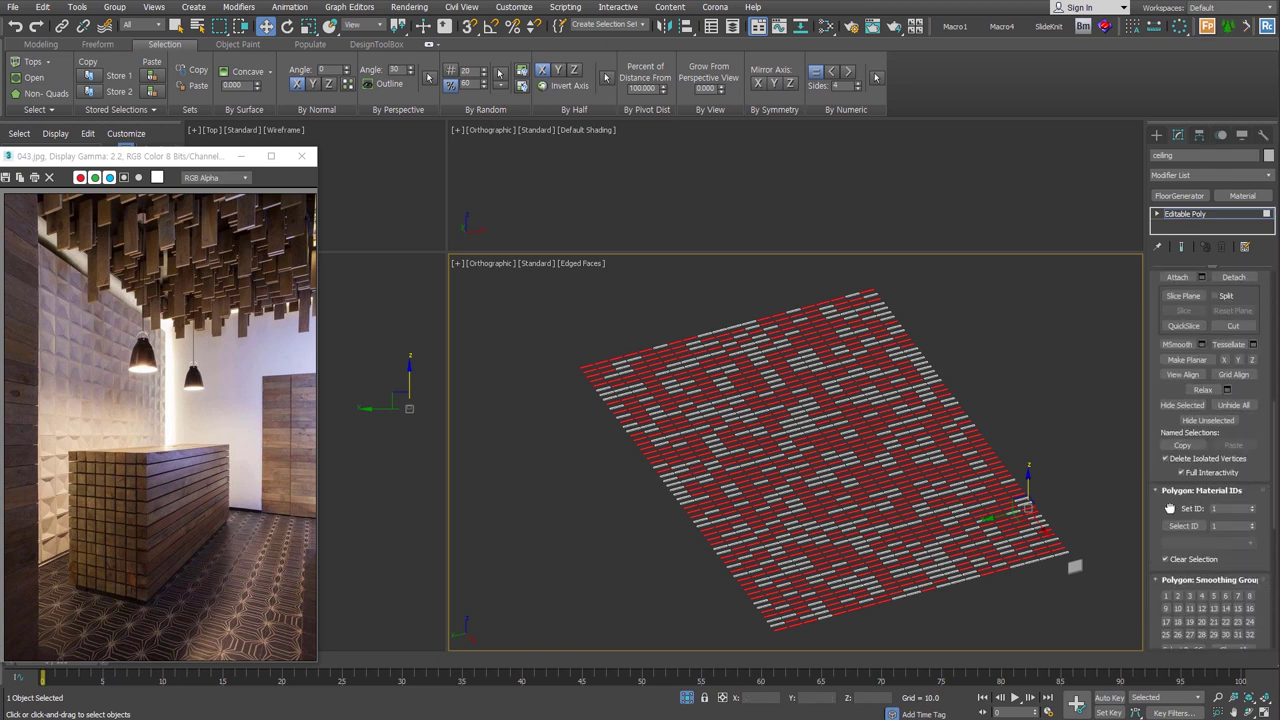
{"action": "key", "text": "ctrl+z"}
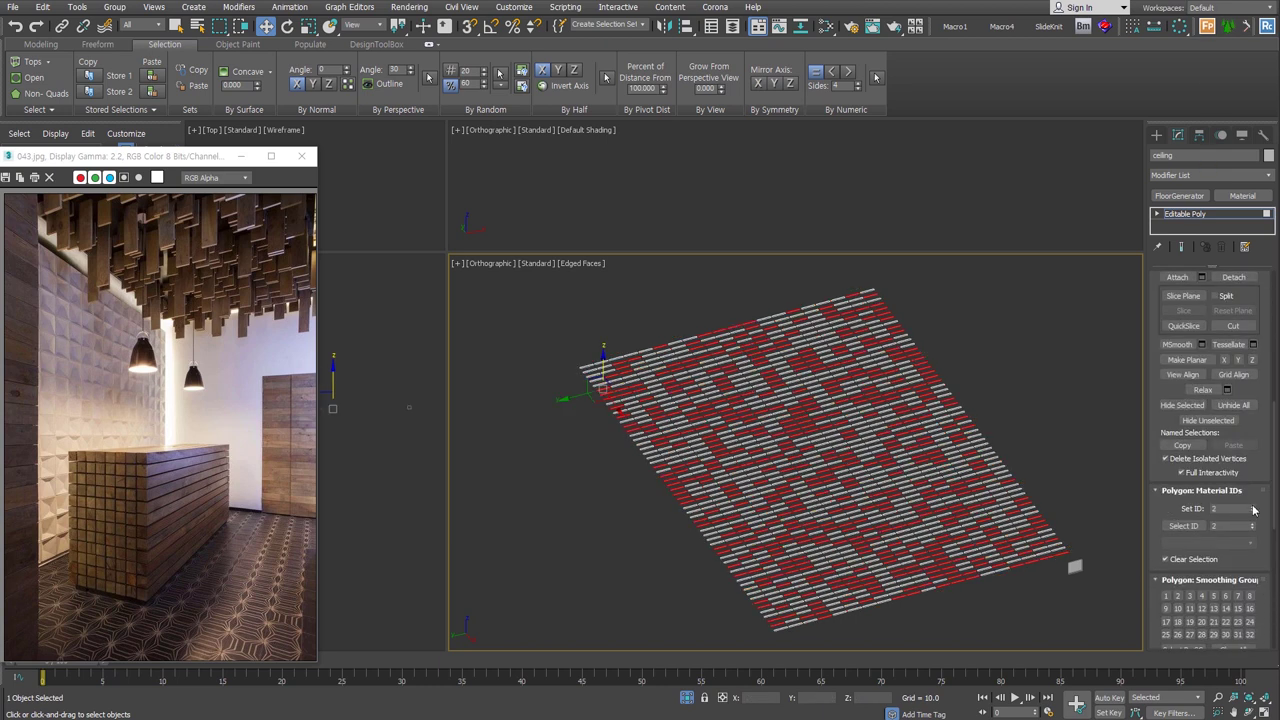
Step: Add QuadScatter to the ceiling, scattering Box001 over the slats
{"action": "key", "text": "4"}
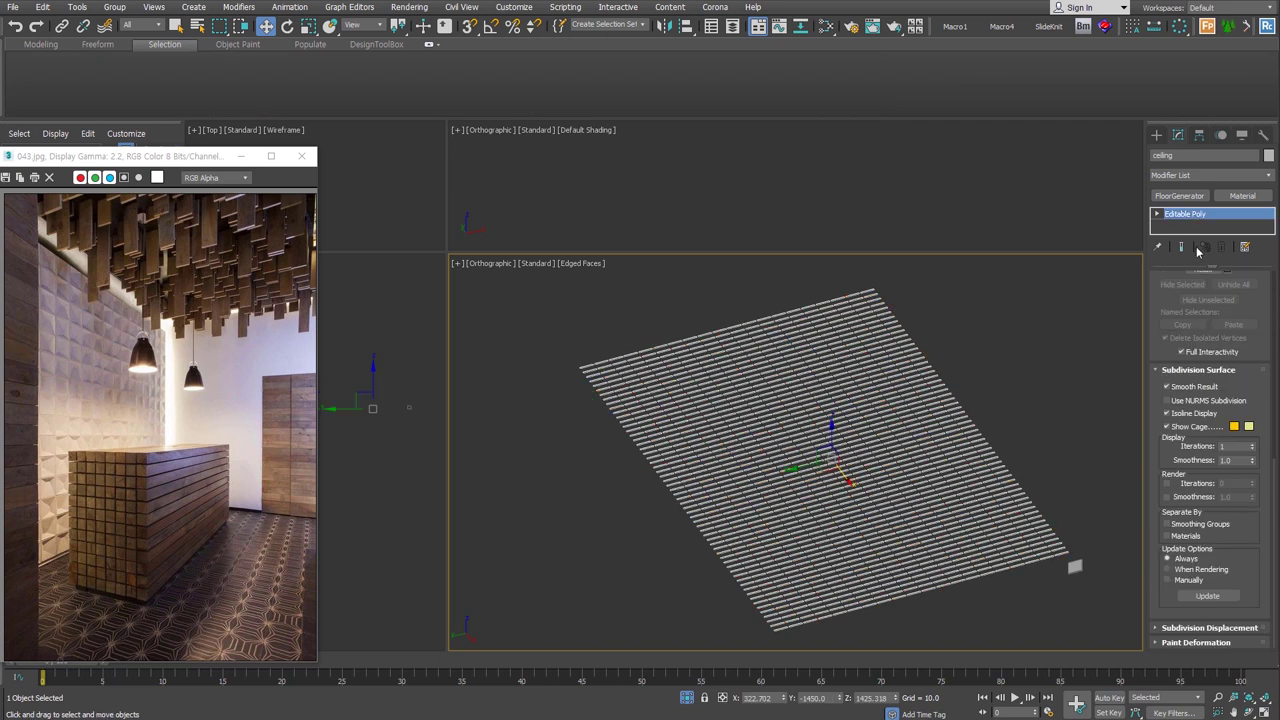
{"action": "left_click", "coordinate": [1231, 180]}
{"action": "scroll", "coordinate": [1210, 110], "scroll_direction": "down", "scroll_amount": 5}
{"action": "left_click", "coordinate": [1202, 59]}
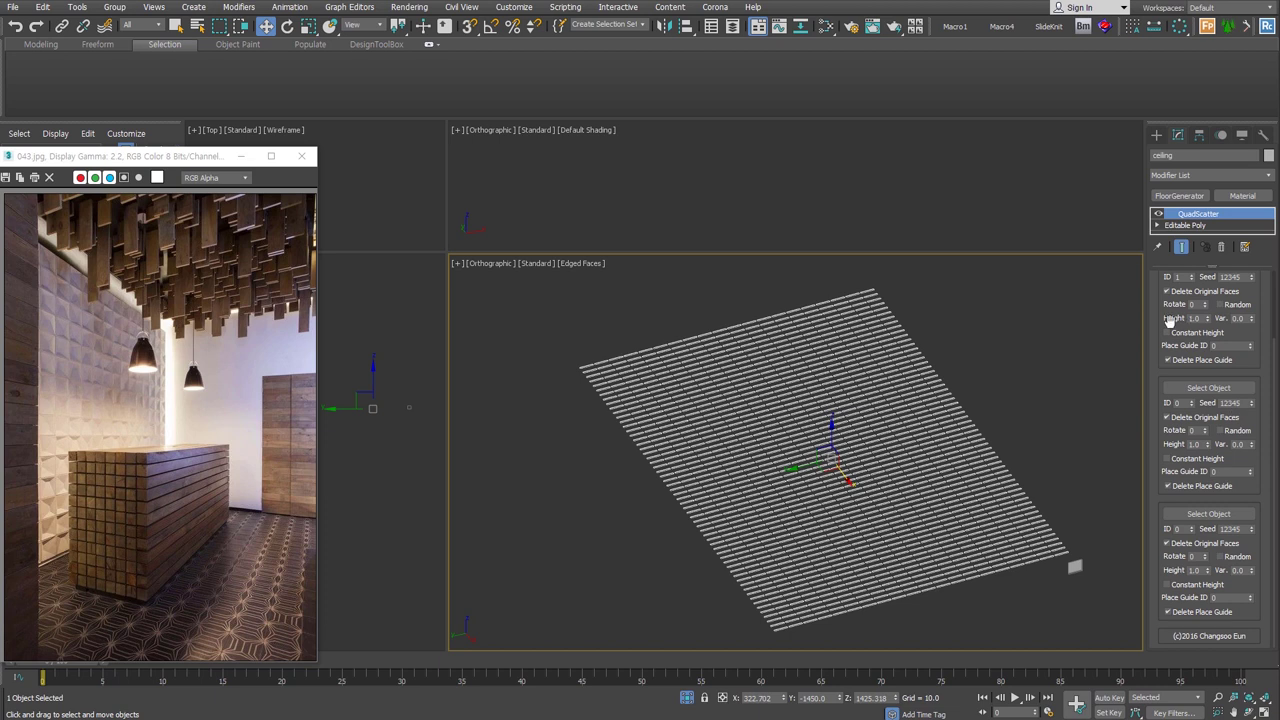
{"action": "scroll", "coordinate": [1169, 319], "scroll_direction": "up", "scroll_amount": 2}
{"action": "left_click", "coordinate": [1195, 346]}
{"action": "key", "text": "w"}
{"action": "left_click", "coordinate": [1075, 567]}
{"action": "mouse_move", "coordinate": [1061, 574]}
{"action": "middle_mouse_down", "text": "alt"}
{"action": "mouse_move", "coordinate": [1055, 602]}
{"action": "mouse_move", "coordinate": [957, 521]}
{"action": "middle_mouse_up", "text": "alt"}
{"action": "scroll", "coordinate": [957, 520], "scroll_direction": "up", "scroll_amount": 2}
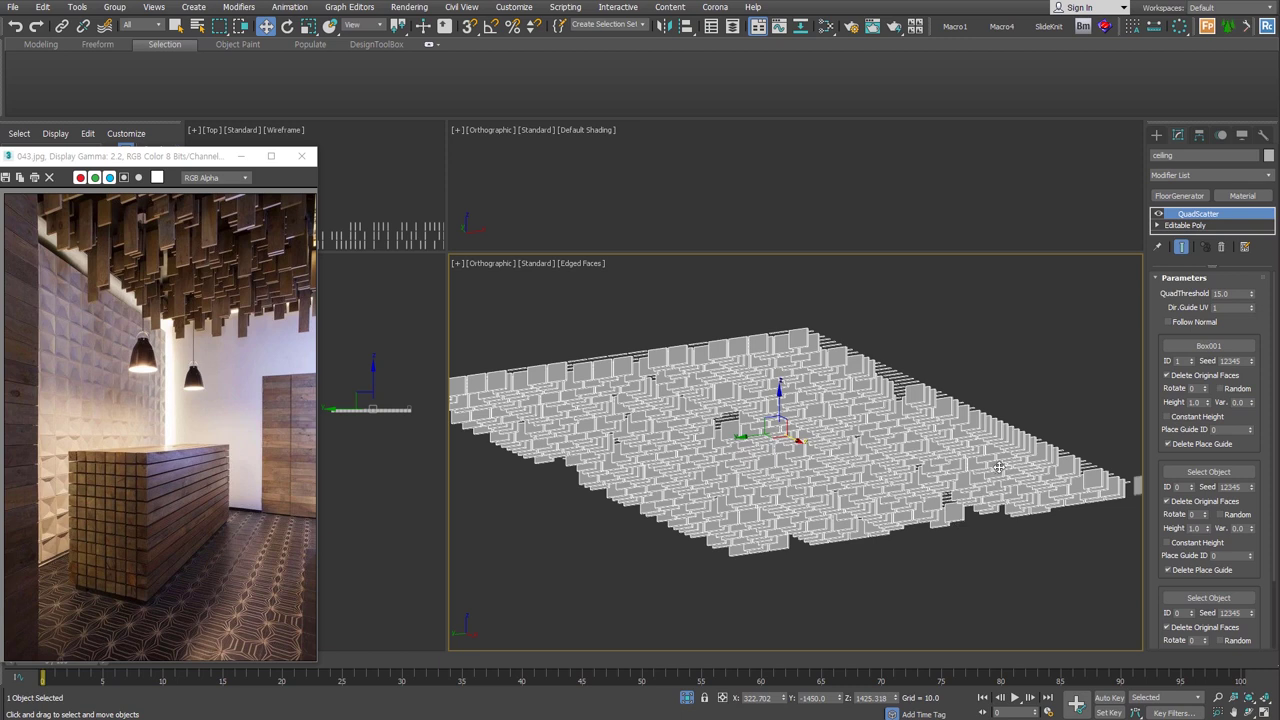
Step: Set the scattered block height to 1.2, raise height variation, and re-randomise the seed to 12360
{"action": "left_click", "coordinate": [1238, 402]}
{"action": "type", "text": "0.1"}
{"action": "key", "text": "Return"}
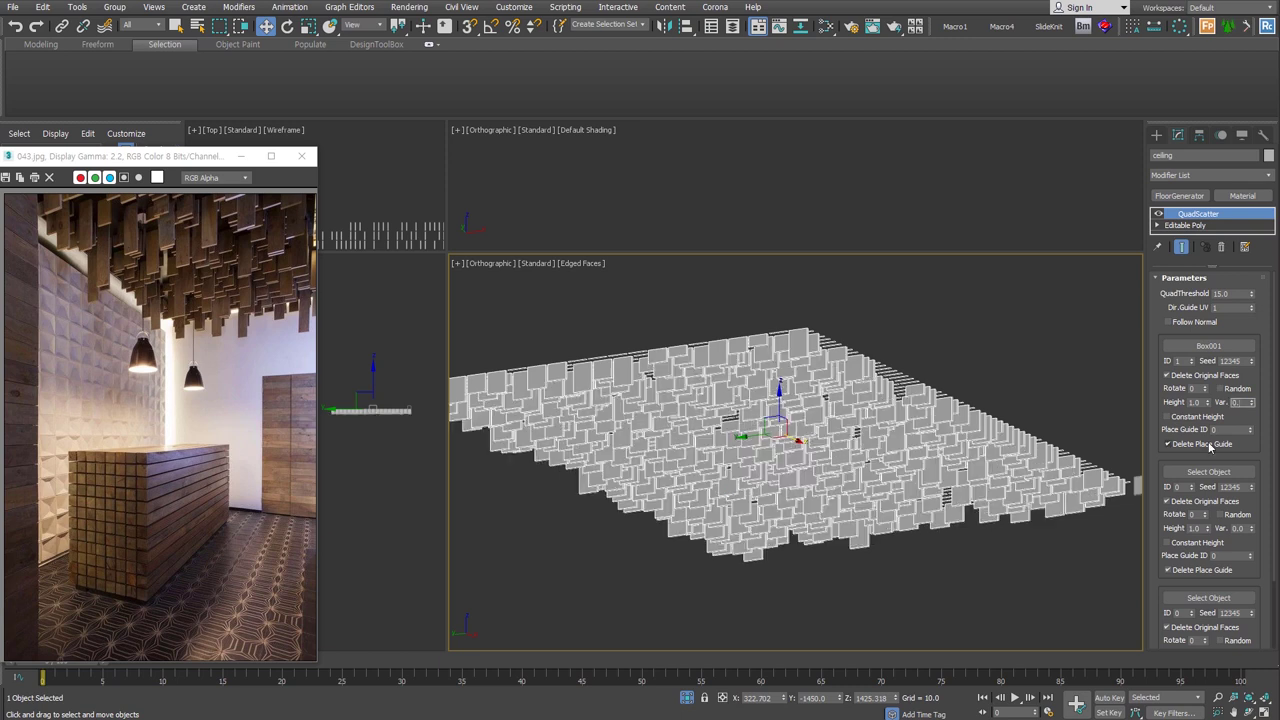
{"action": "mouse_move", "coordinate": [841, 415]}
{"action": "middle_mouse_down", "text": "alt"}
{"action": "mouse_move", "coordinate": [875, 452]}
{"action": "mouse_move", "coordinate": [900, 419]}
{"action": "middle_mouse_up", "text": "alt"}
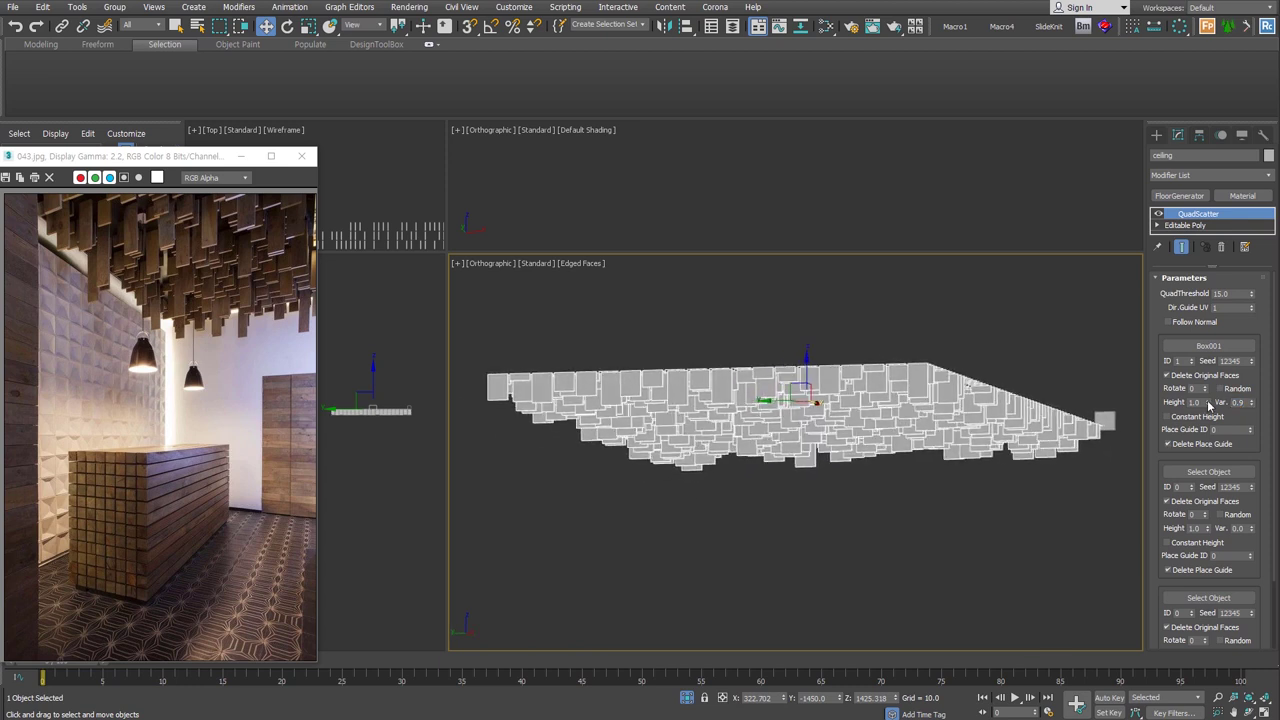
{"action": "left_click", "coordinate": [1206, 400]}
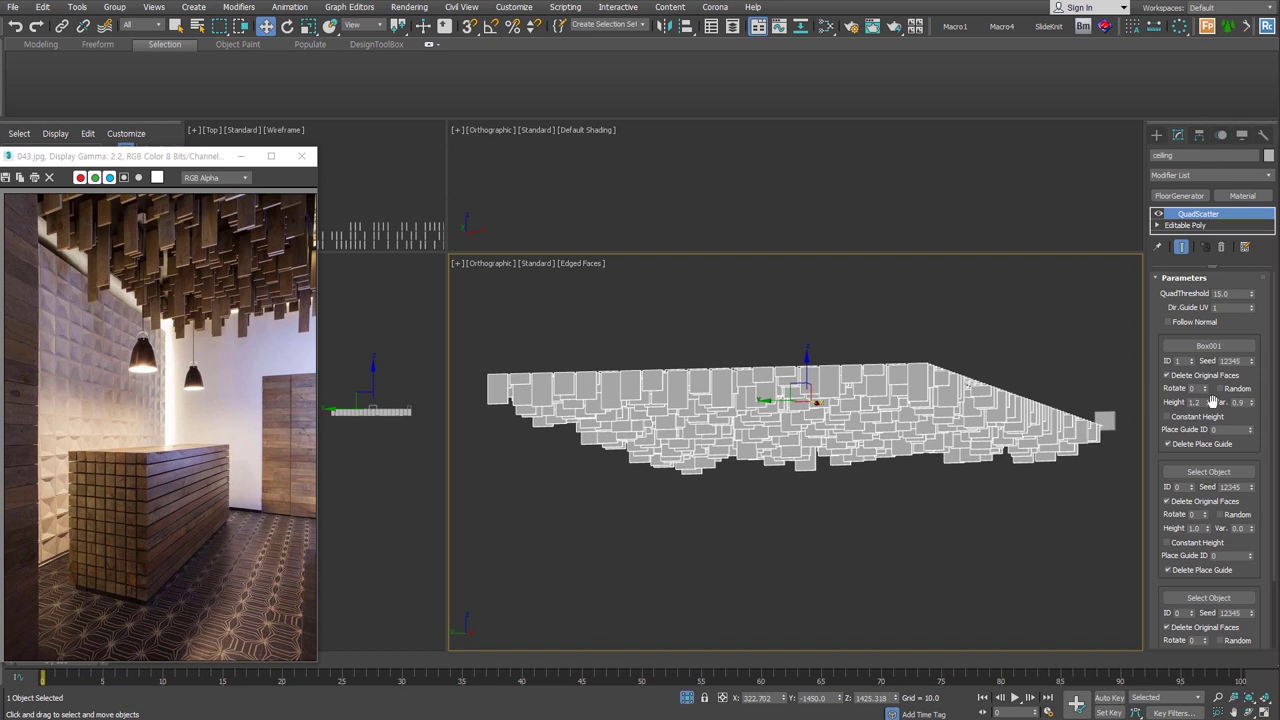
{"action": "double_click", "coordinate": [1243, 403]}
{"action": "type", "text": "1.2"}
{"action": "key", "text": "Return"}
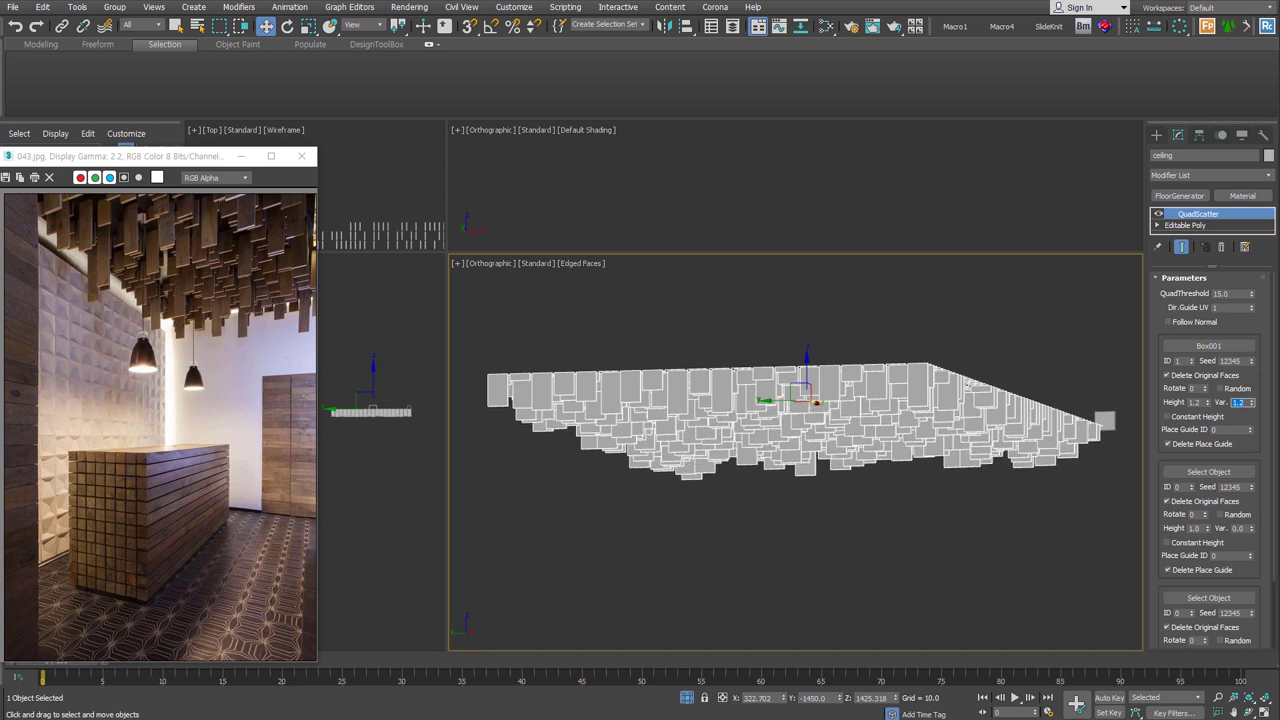
{"action": "left_click_drag", "start_coordinate": [1250, 402], "coordinate": [1249, 369]}
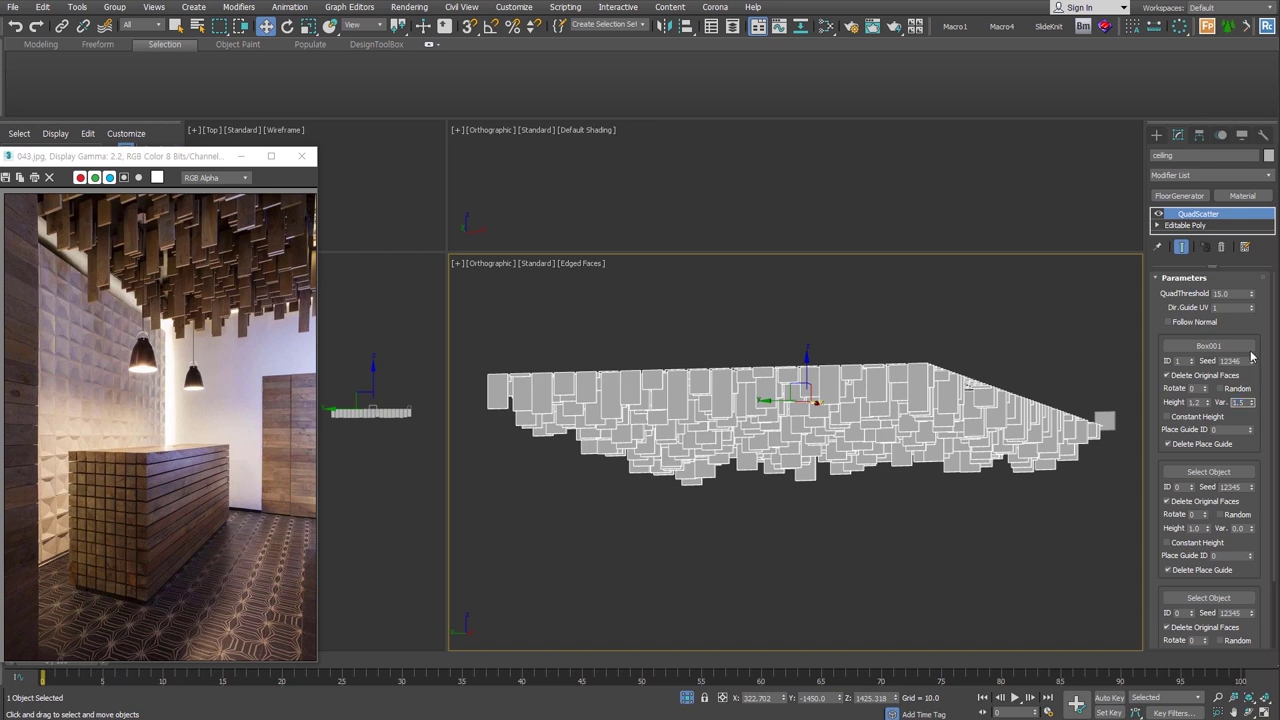
{"action": "left_click_drag", "start_coordinate": [1250, 360], "coordinate": [992, 512]}
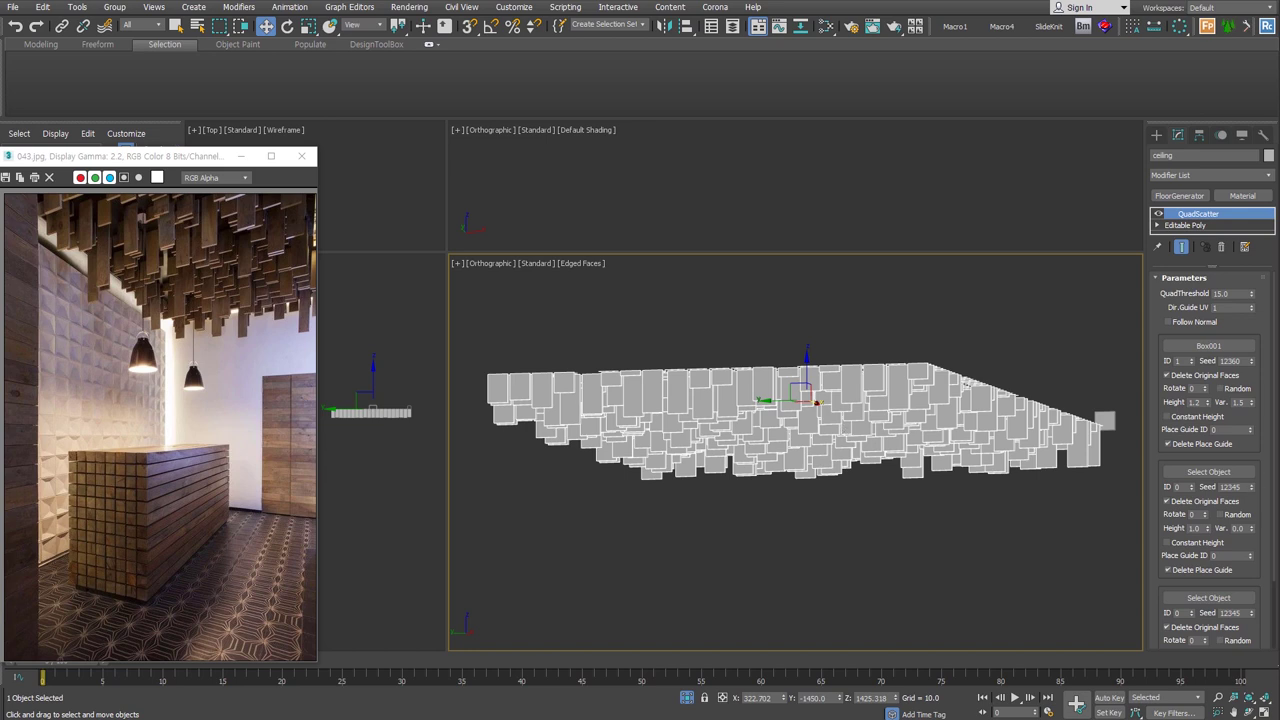
Step: Bring the whole room back into view around the ceiling blocks
{"action": "mouse_move", "coordinate": [912, 503]}
{"action": "middle_mouse_down", "text": "alt"}
{"action": "mouse_move", "coordinate": [986, 494]}
{"action": "mouse_move", "coordinate": [980, 506]}
{"action": "middle_mouse_up", "text": "alt"}
{"action": "left_click", "coordinate": [926, 527]}
{"action": "middle_click_drag", "start_coordinate": [789, 344], "coordinate": [814, 363]}
Step: Frame the room in the viewport and check the reference image's size
{"action": "scroll", "coordinate": [834, 457], "scroll_direction": "up", "scroll_amount": 3}
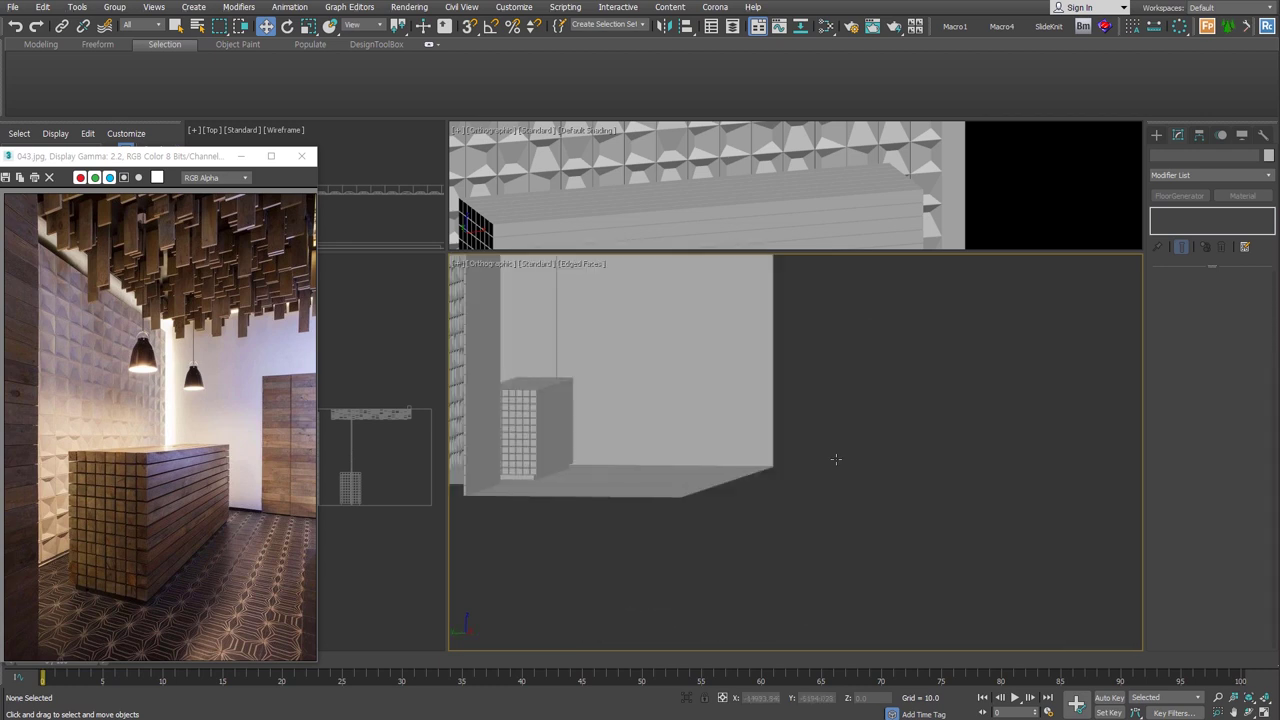
{"action": "middle_click_drag", "start_coordinate": [834, 457], "coordinate": [749, 491]}
{"action": "scroll", "coordinate": [924, 541], "scroll_direction": "down", "scroll_amount": 2}
{"action": "middle_click_drag", "start_coordinate": [924, 541], "coordinate": [916, 594]}
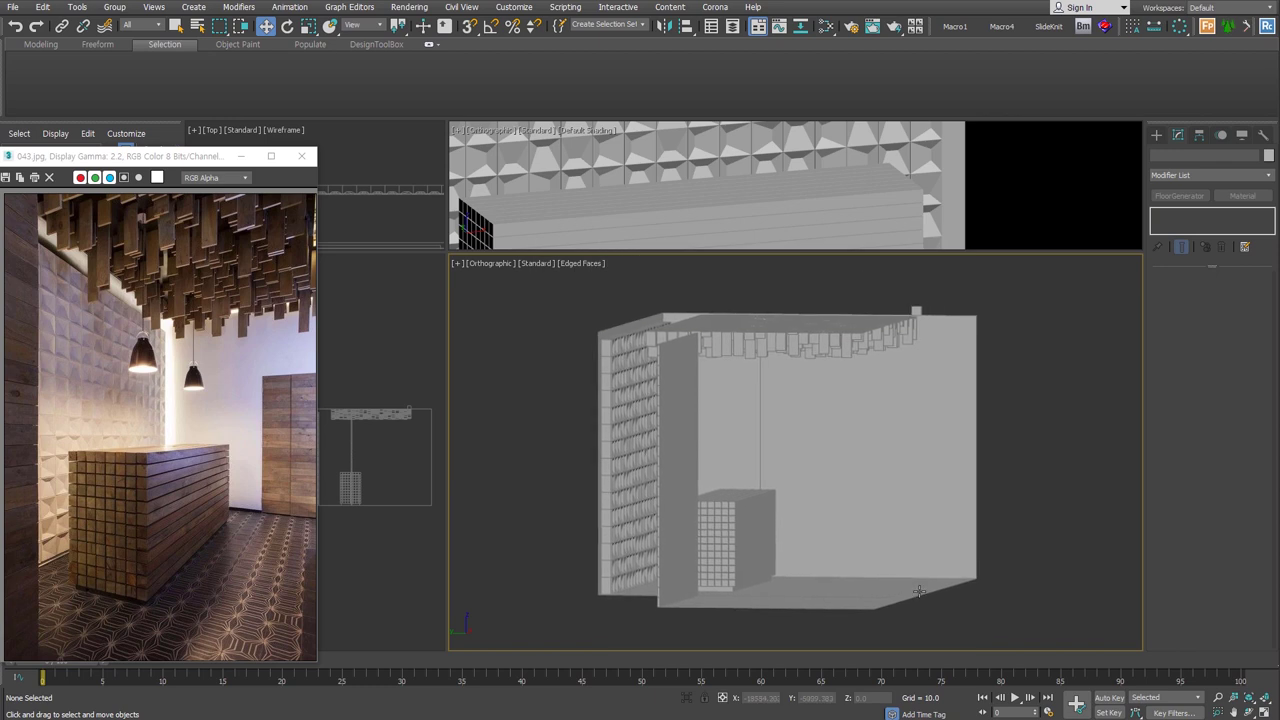
{"action": "right_click", "coordinate": [227, 331]}
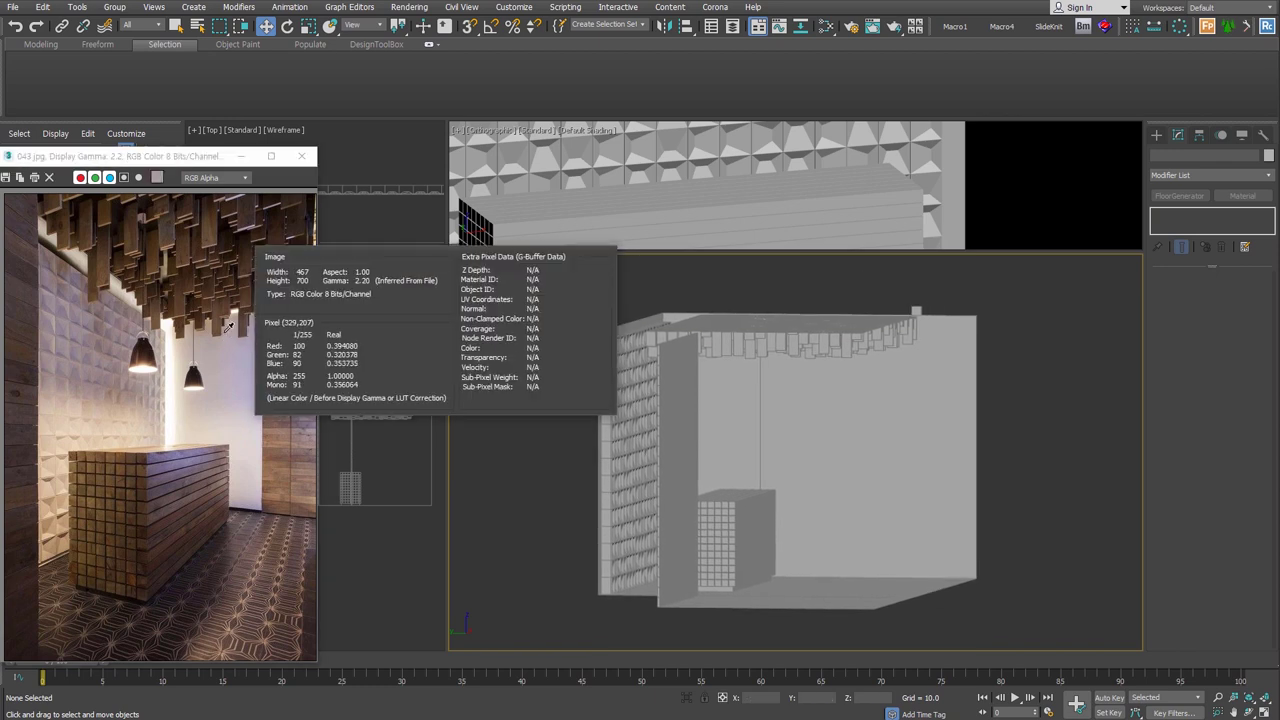
Step: Set a custom render output size with height 700, giving 467 × 700
{"action": "left_click", "coordinate": [850, 26]}
{"action": "left_click", "coordinate": [75, 338]}
{"action": "left_click", "coordinate": [85, 351]}
{"action": "type", "text": "46"}
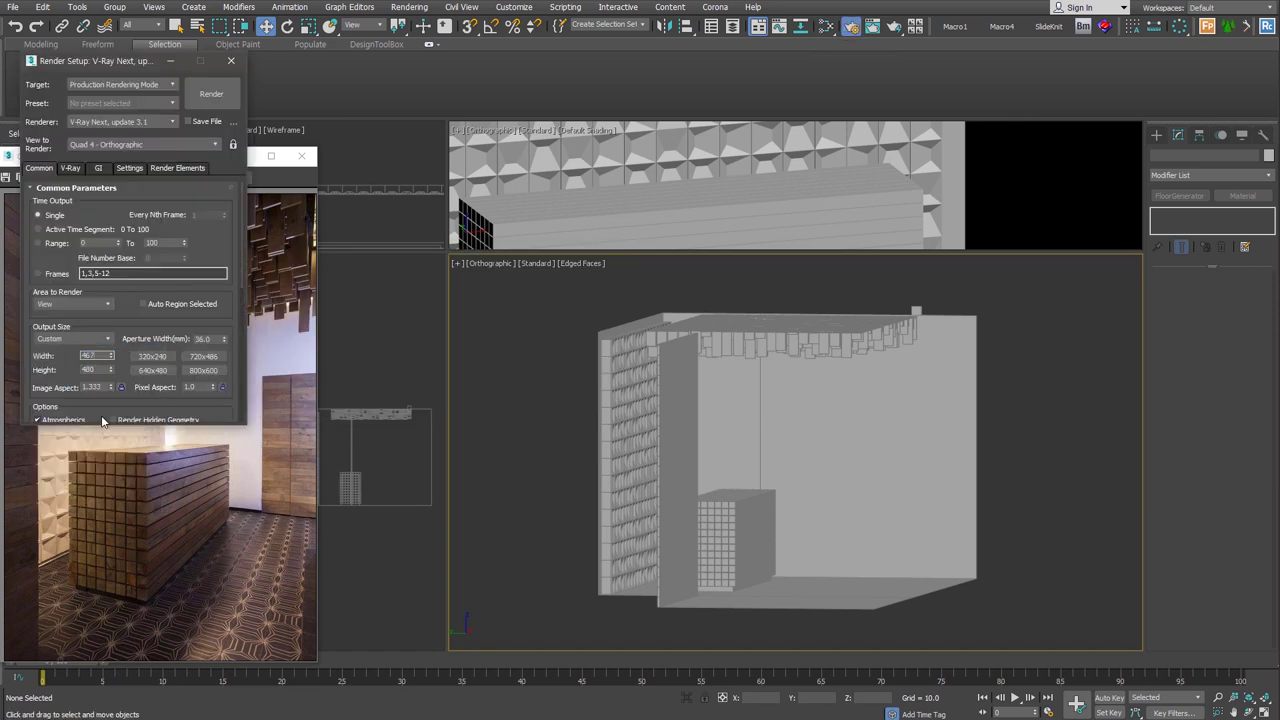
{"action": "type", "text": "700"}
{"action": "key", "text": "Return"}
Step: Show Safe Frame, frame the room in Perspective, and create PhysCamera001 from that view
{"action": "left_click", "coordinate": [812, 462]}
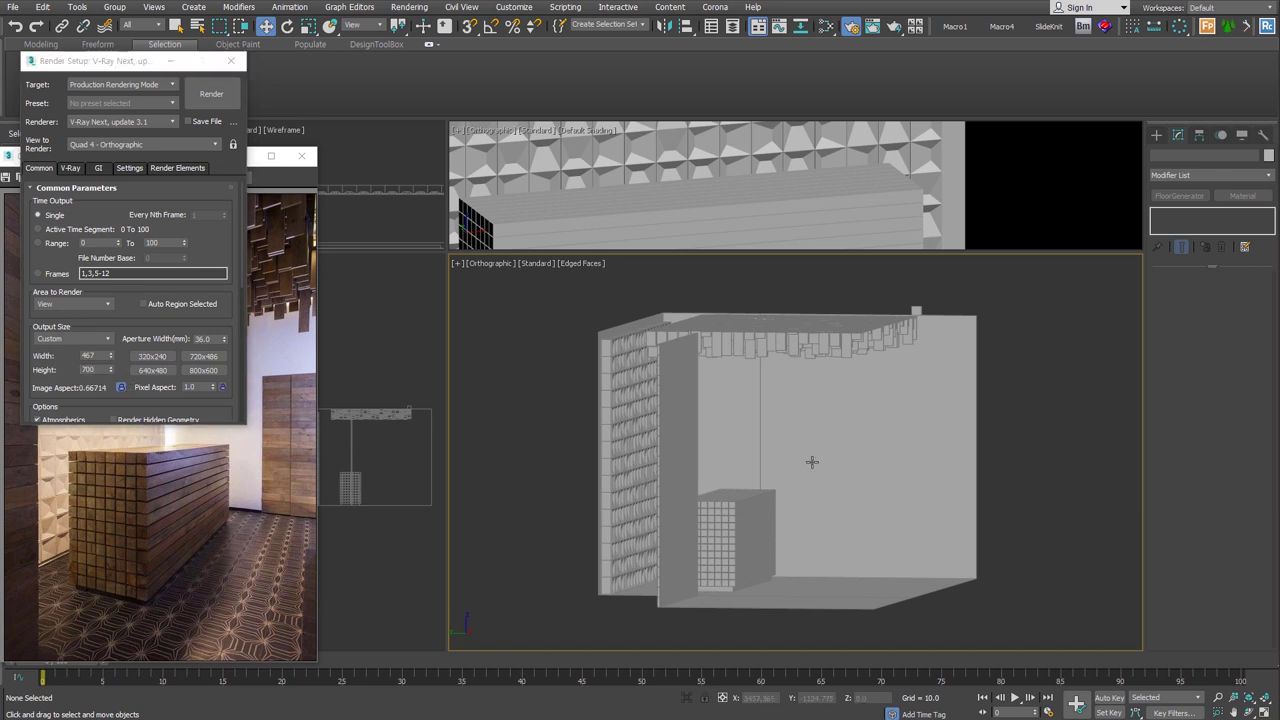
{"action": "scroll", "coordinate": [814, 457], "scroll_direction": "down", "scroll_amount": 1}
{"action": "key", "text": "shift+f"}
{"action": "scroll", "coordinate": [828, 457], "scroll_direction": "up", "scroll_amount": 2}
{"action": "scroll", "coordinate": [826, 449], "scroll_direction": "up", "scroll_amount": 1}
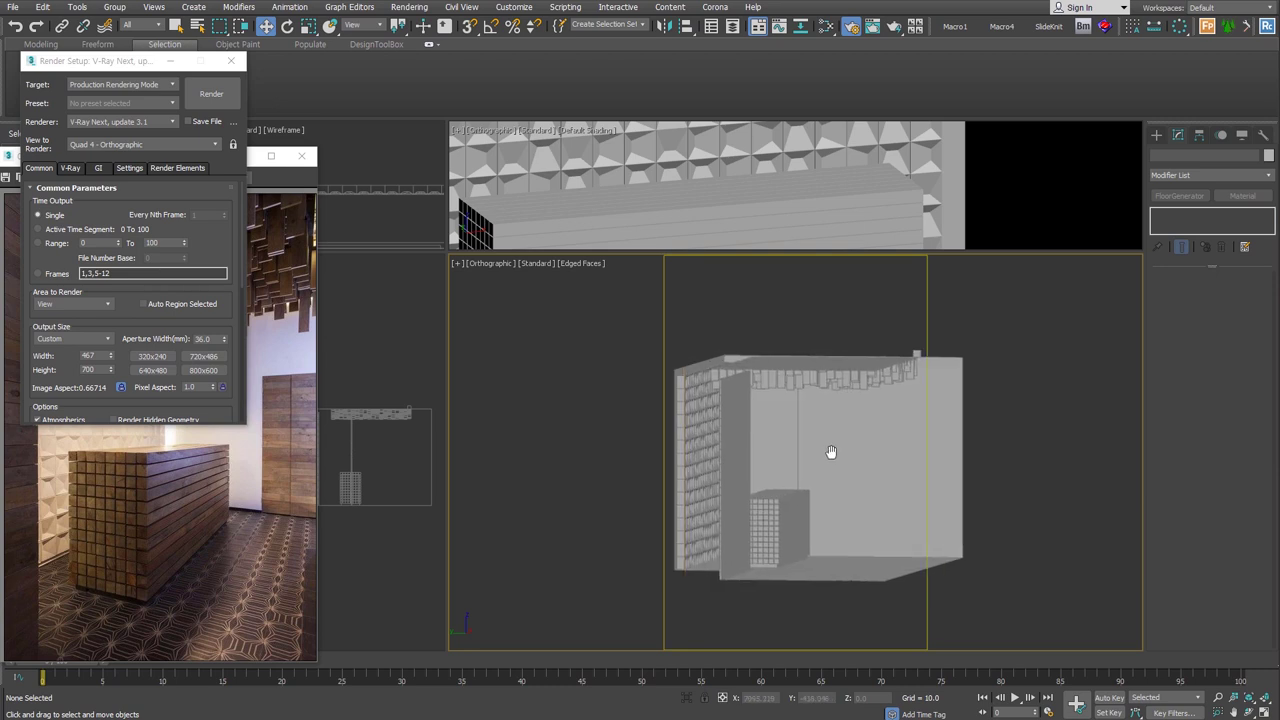
{"action": "key", "text": "p"}
{"action": "scroll", "coordinate": [795, 452], "scroll_direction": "up", "scroll_amount": 3}
{"action": "scroll", "coordinate": [790, 453], "scroll_direction": "up", "scroll_amount": 2}
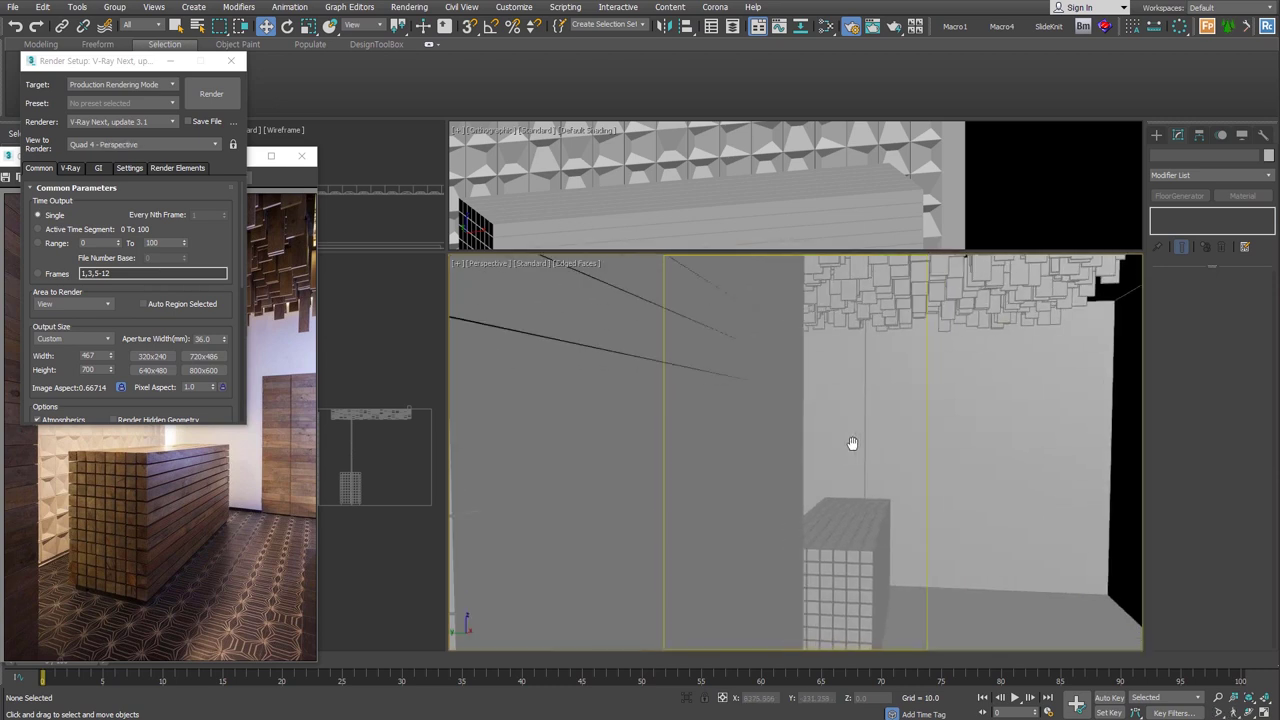
{"action": "middle_click_drag", "start_coordinate": [829, 437], "coordinate": [801, 390]}
{"action": "scroll", "coordinate": [801, 390], "scroll_direction": "down", "scroll_amount": 1}
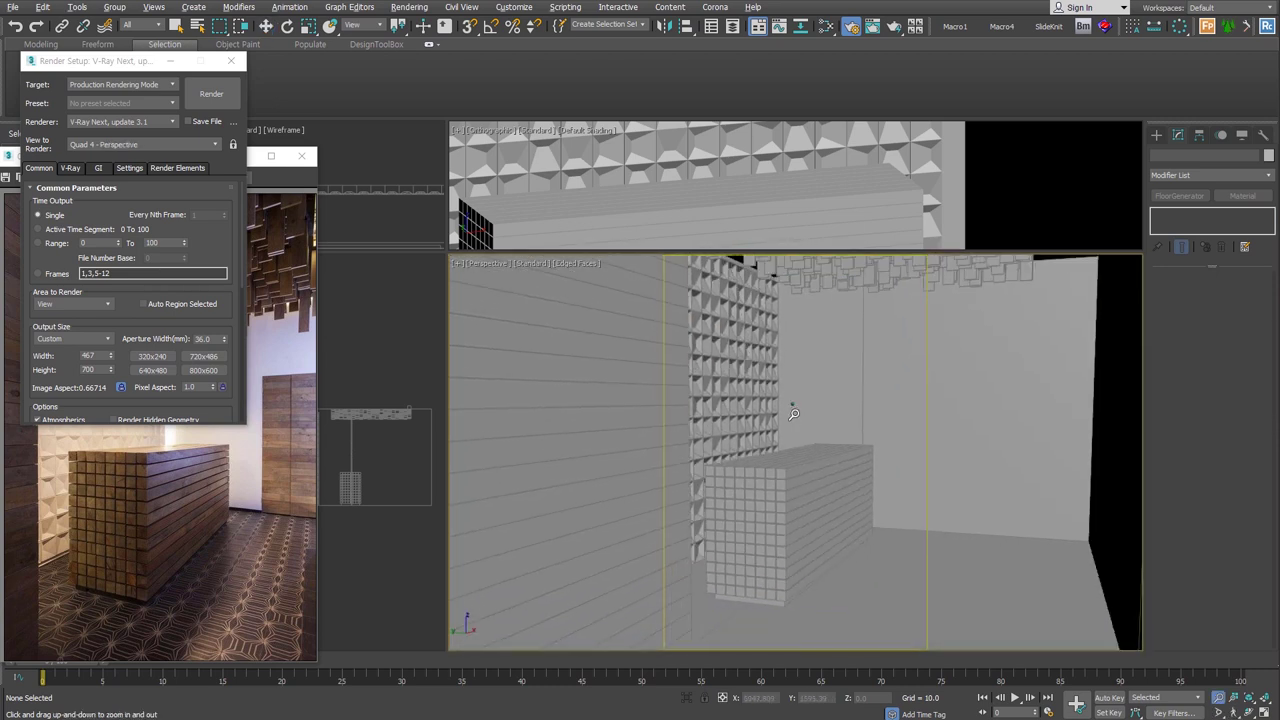
{"action": "scroll", "coordinate": [850, 512], "scroll_direction": "down", "scroll_amount": 2}
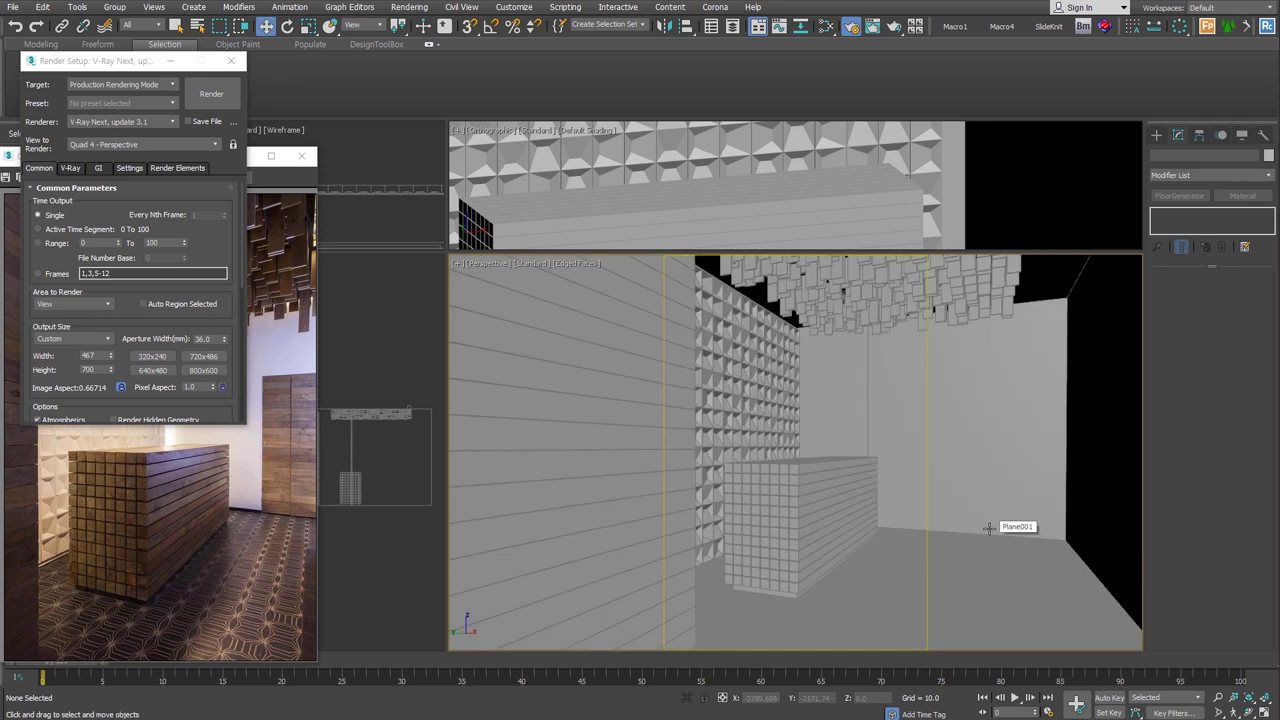
{"action": "key", "text": "ctrl+c"}
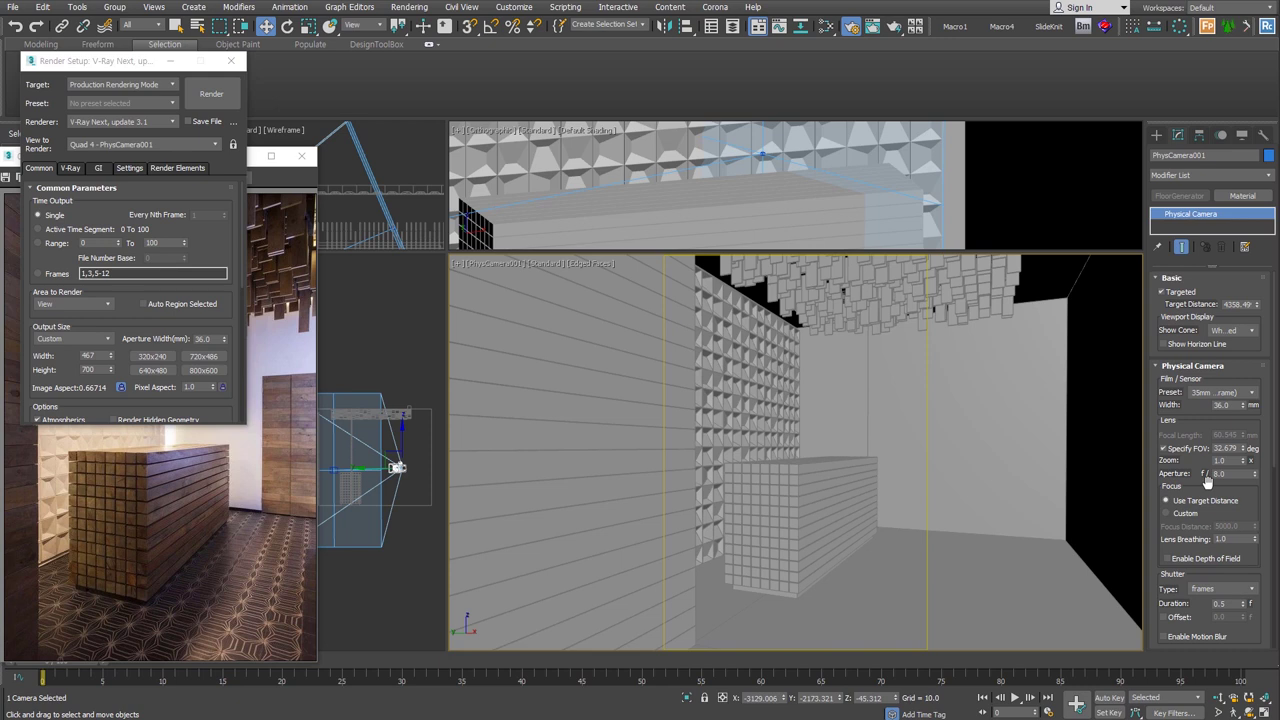
Step: Set the camera's shutter type to 1/seconds (1/50) and aperture 8.0
{"action": "left_click_drag", "start_coordinate": [1207, 481], "coordinate": [1237, 390]}
{"action": "left_click", "coordinate": [1246, 497]}
{"action": "left_click", "coordinate": [1239, 509]}
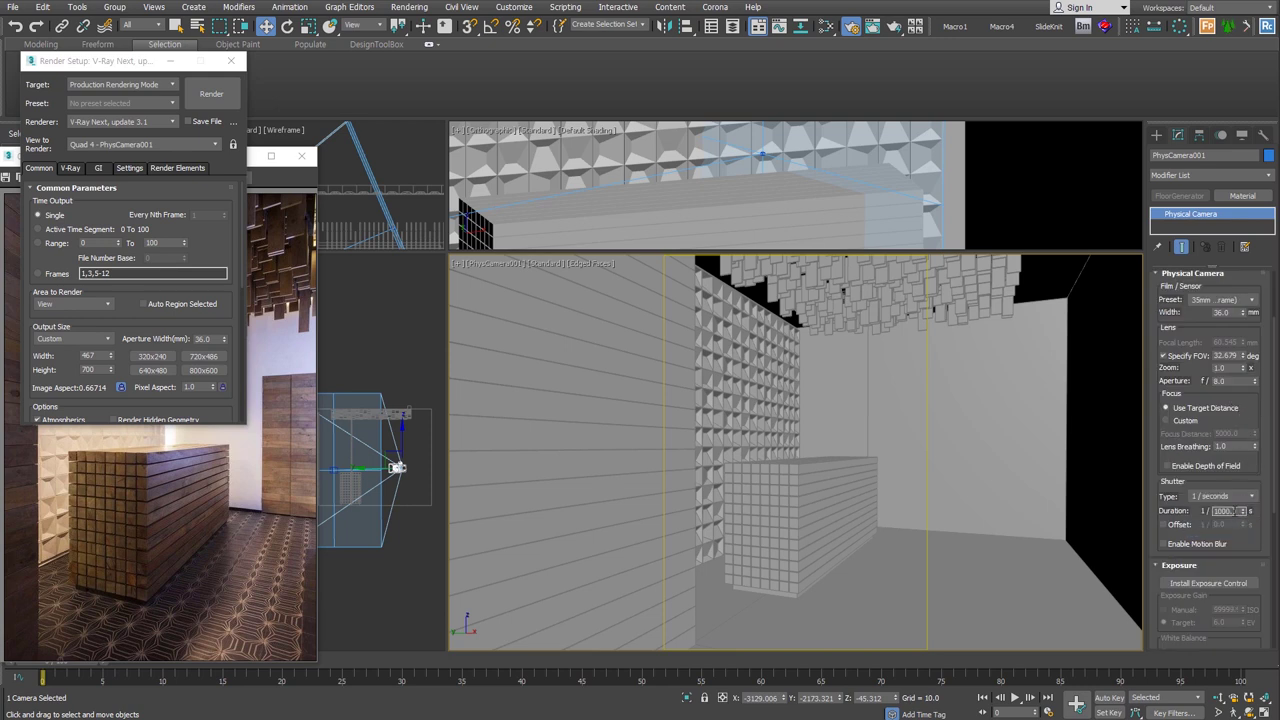
{"action": "type", "text": "50"}
{"action": "left_click", "coordinate": [1225, 381]}
Step: Install exposure control with manual ISO 100 and custom white balance, then close Render Setup
{"action": "left_click_drag", "start_coordinate": [1230, 549], "coordinate": [1243, 373]}
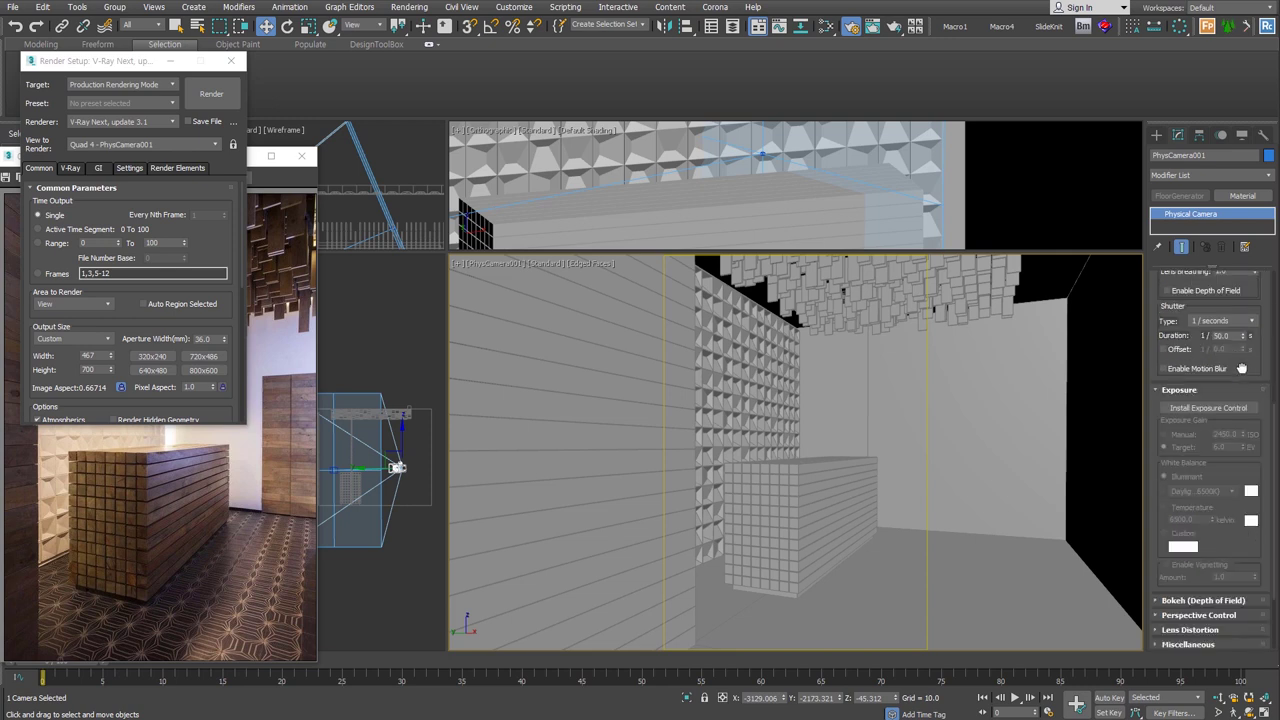
{"action": "left_click", "coordinate": [1210, 408]}
{"action": "left_click", "coordinate": [1226, 434]}
{"action": "type", "text": "10"}
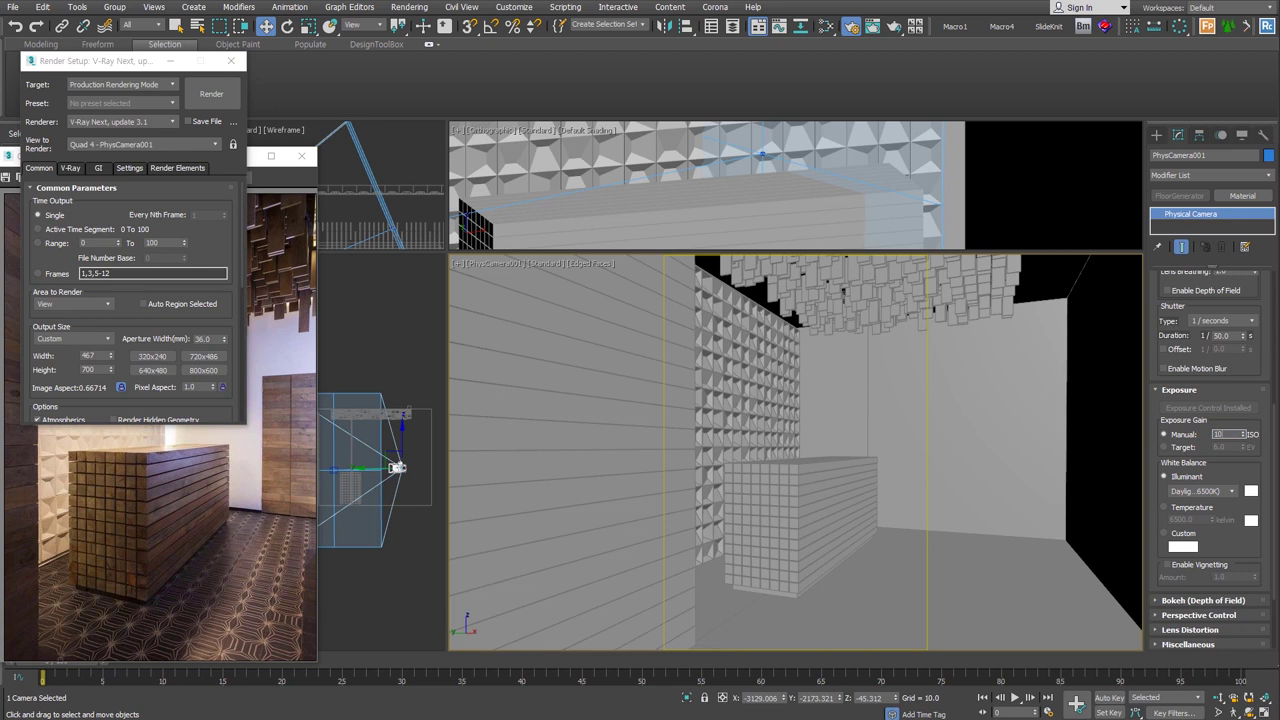
{"action": "left_click", "coordinate": [1180, 535]}
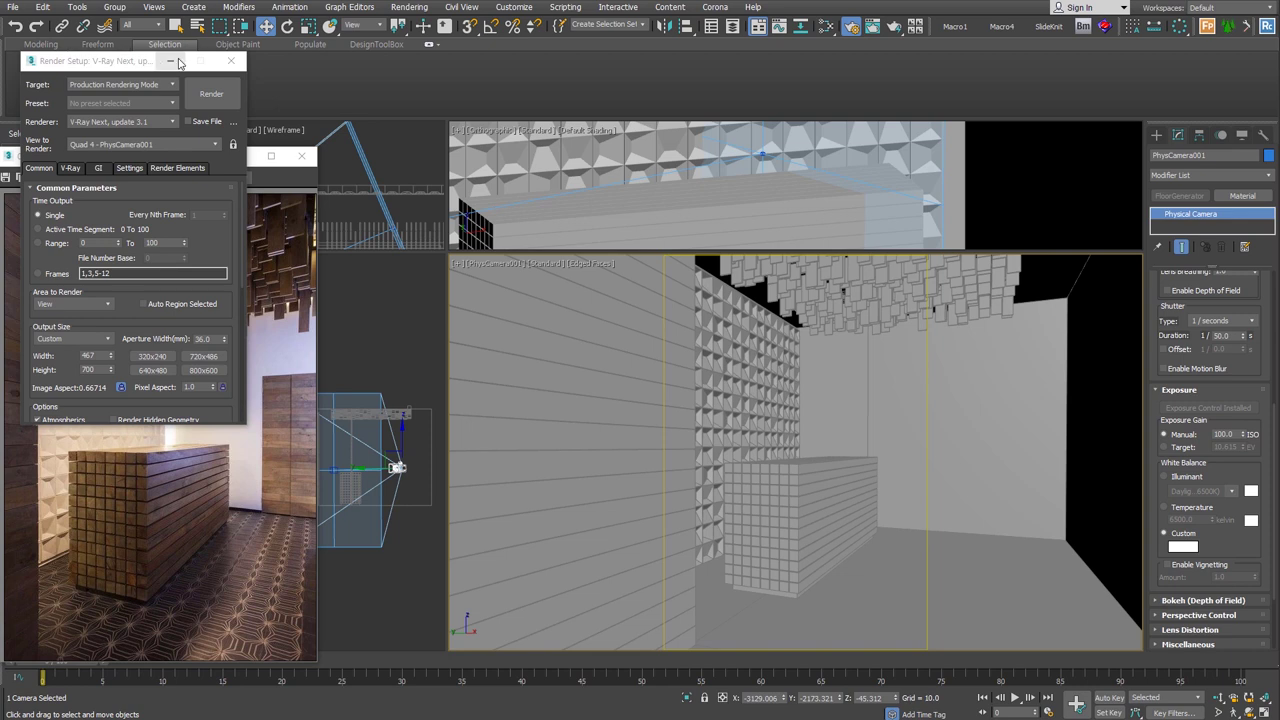
{"action": "left_click", "coordinate": [231, 61]}
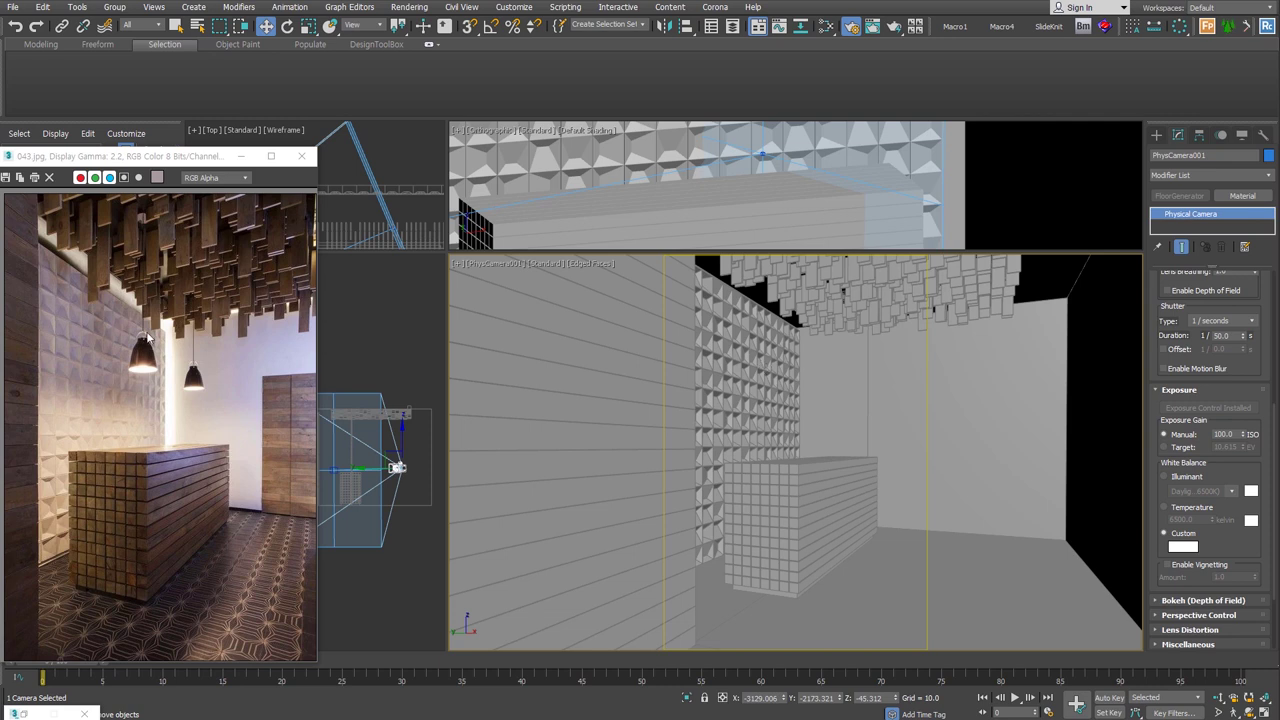
Step: Draw a thin V-Ray plane light along the tile wall's right edge in the Front view
{"action": "key", "text": "f"}
{"action": "key", "text": "z"}
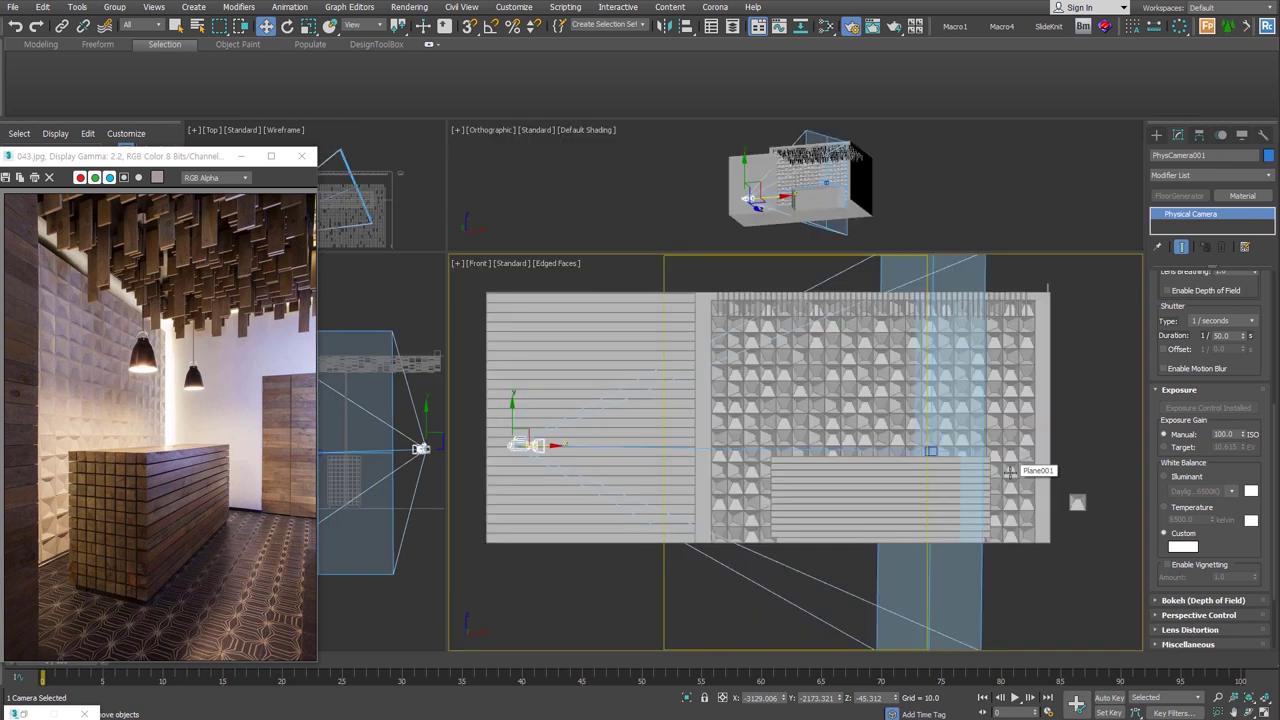
{"action": "left_click", "coordinate": [1156, 136]}
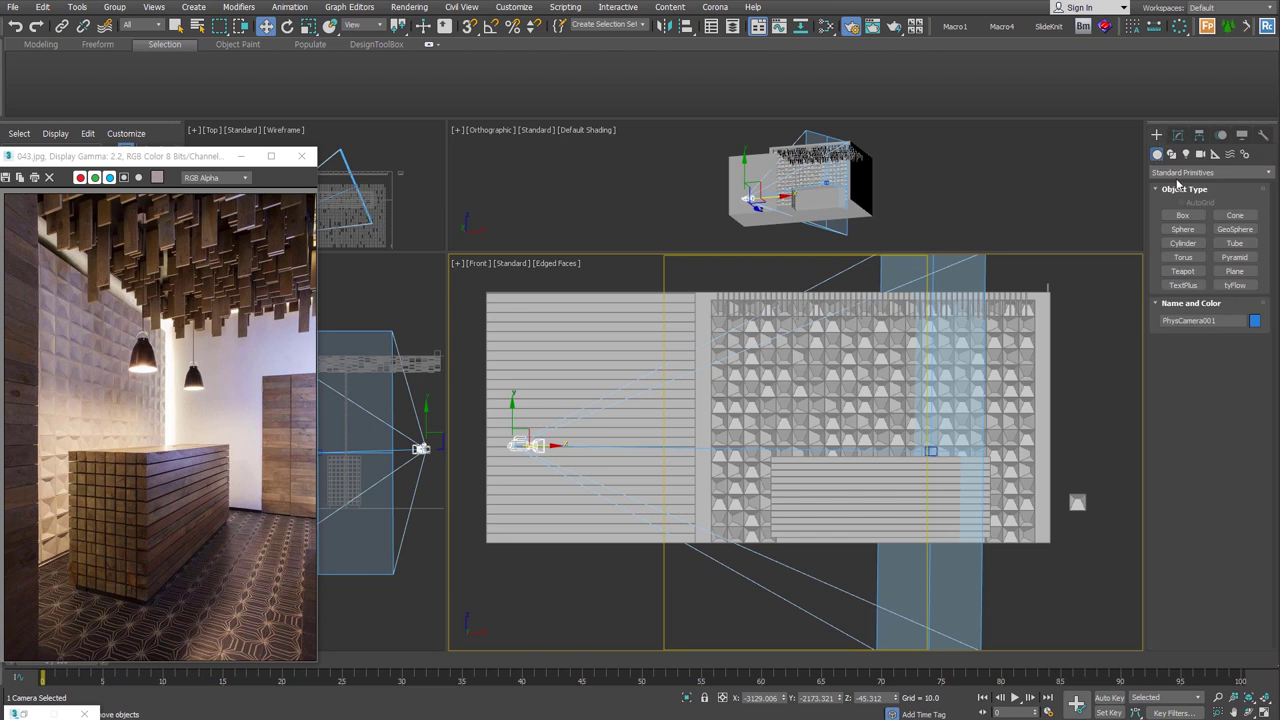
{"action": "left_click", "coordinate": [1186, 153]}
{"action": "left_click", "coordinate": [1182, 215]}
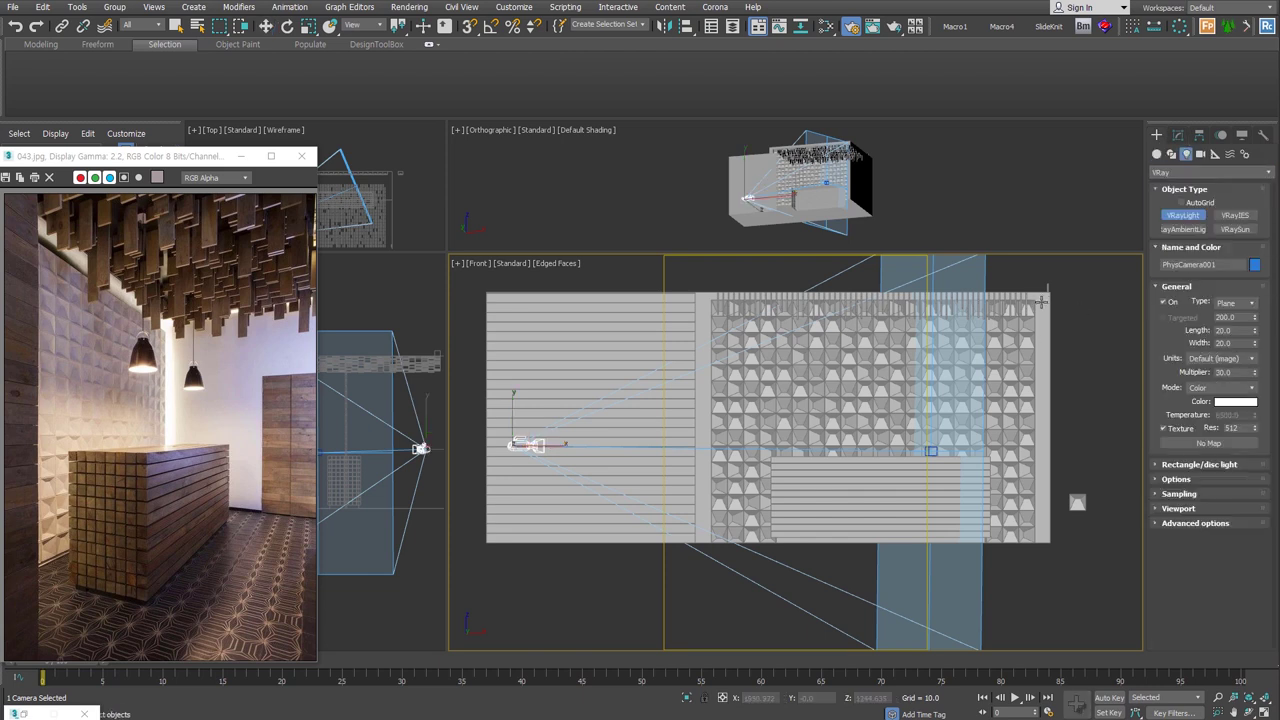
{"action": "left_click_drag", "start_coordinate": [1041, 298], "coordinate": [1043, 538]}
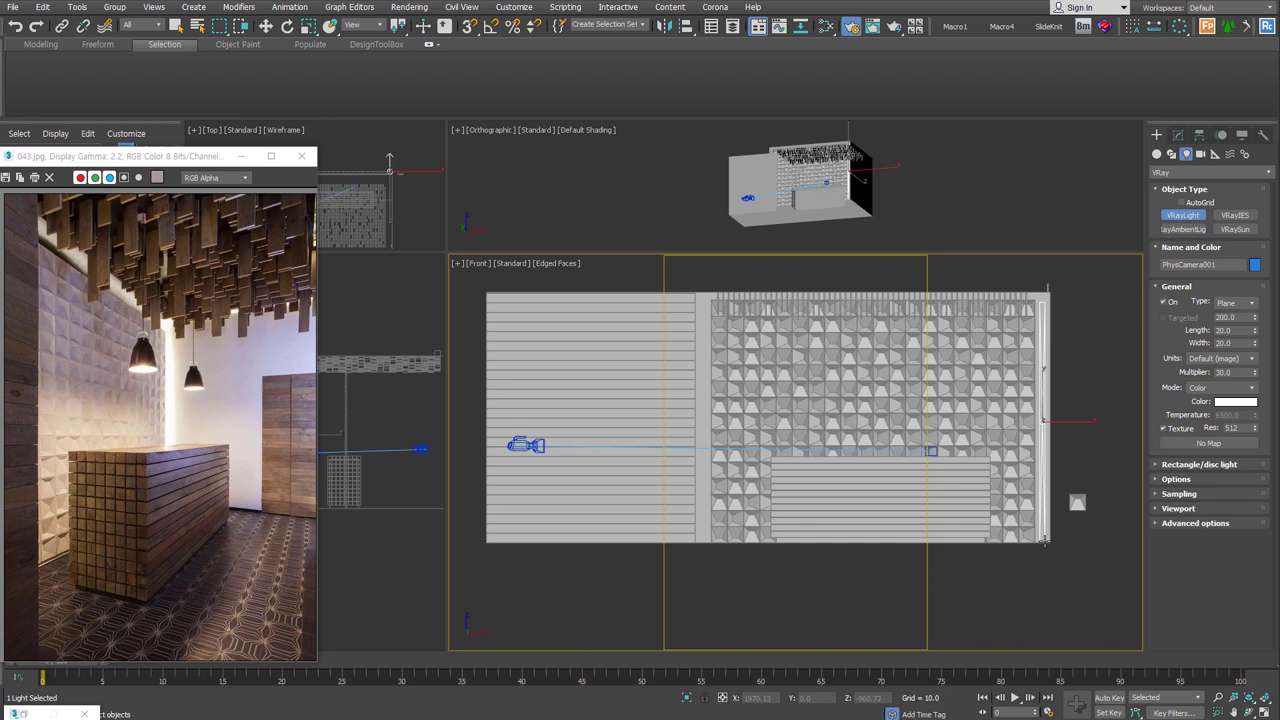
{"action": "left_click_drag", "start_coordinate": [1043, 538], "coordinate": [1045, 534]}
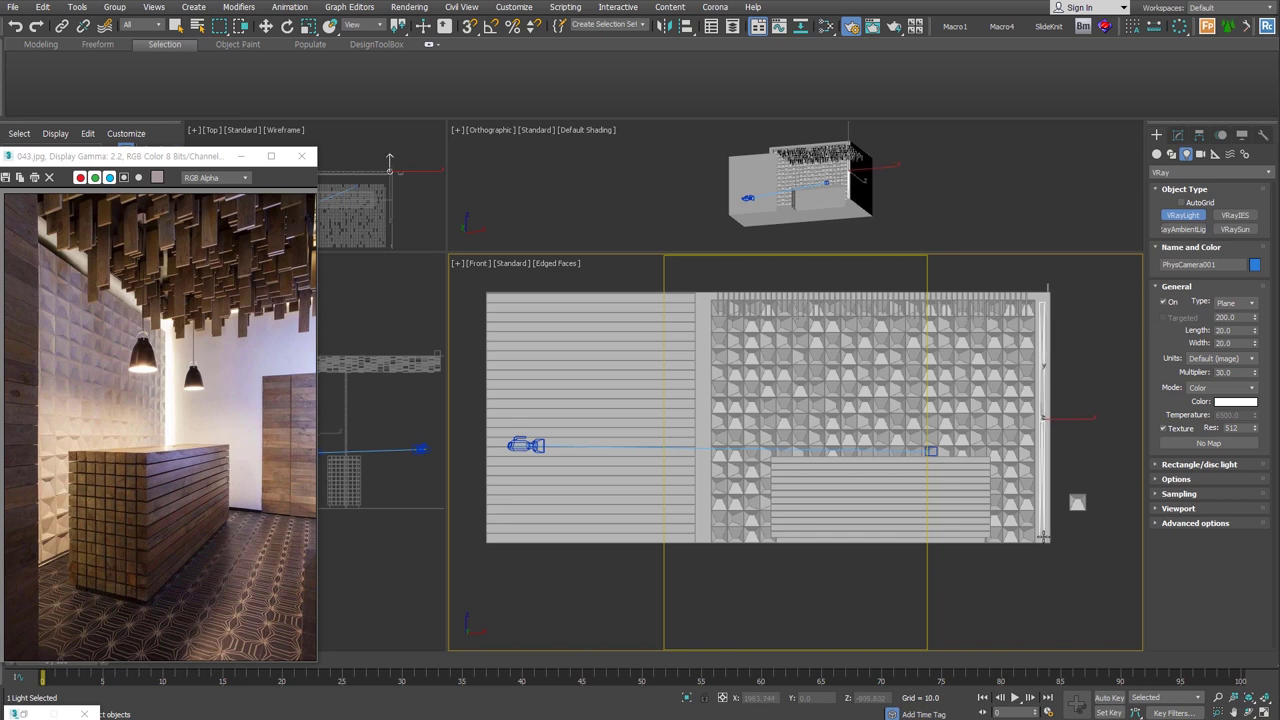
Step: Rotate the plane light in a wireframe Top view, with angle snap on
{"action": "key", "text": "t"}
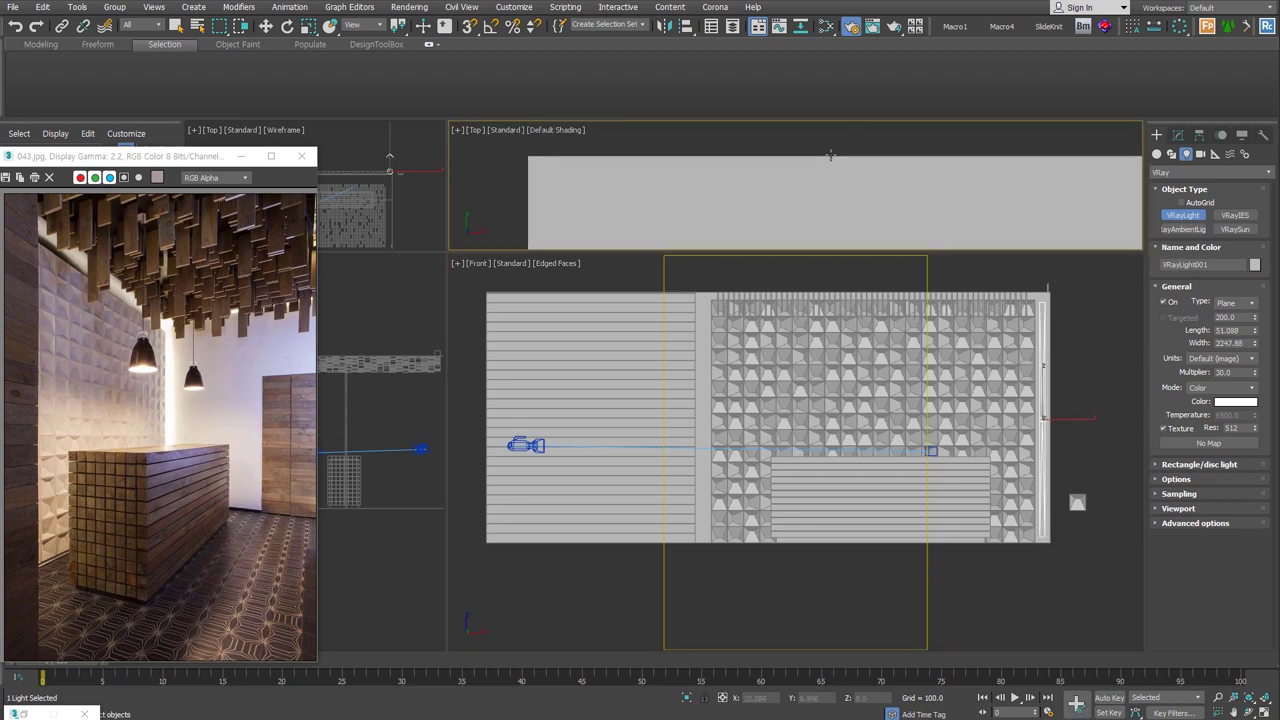
{"action": "key", "text": "F3"}
{"action": "key", "text": "w"}
{"action": "right_click", "coordinate": [880, 172]}
{"action": "left_click", "coordinate": [900, 200]}
{"action": "mouse_move", "coordinate": [862, 150]}
{"action": "left_mouse_down"}
{"action": "mouse_move", "coordinate": [958, 129]}
{"action": "mouse_move", "coordinate": [877, 165]}
{"action": "left_mouse_up"}
{"action": "key", "text": "a"}
{"action": "key", "text": "w"}
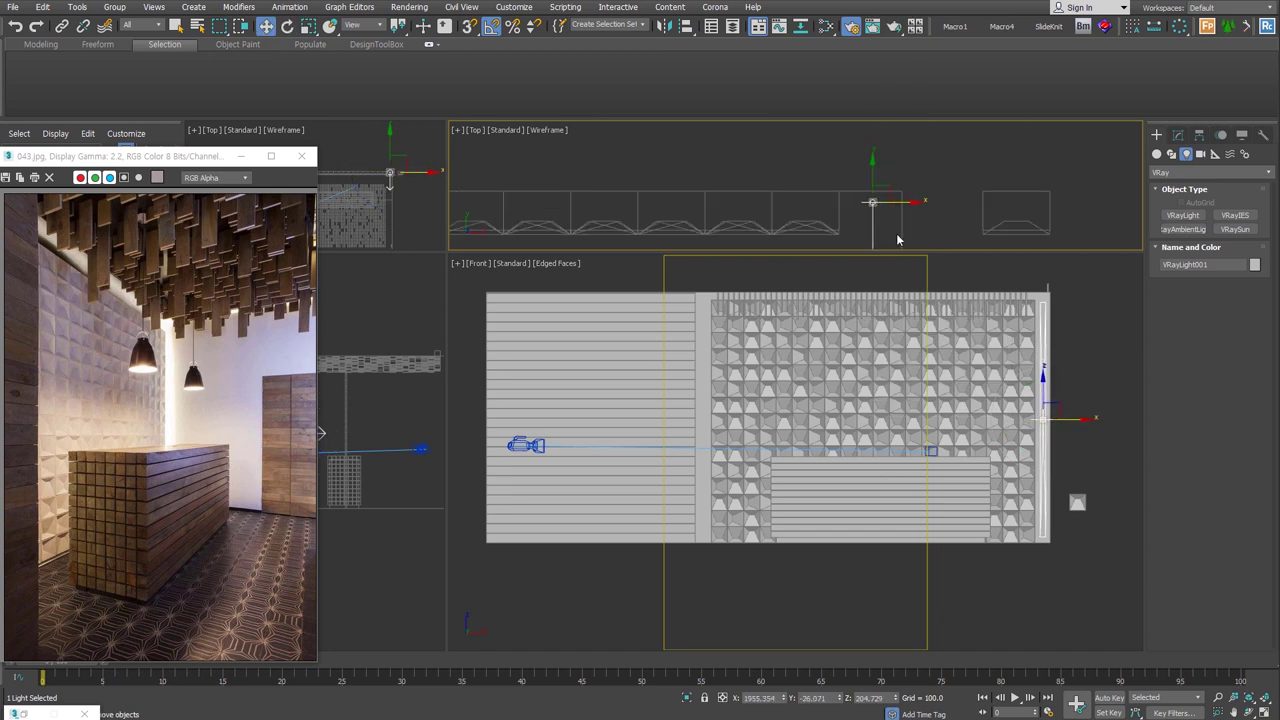
Step: Set VRayLight001's units to Radiance (W) and its colour mode to Temperature 5200 K
{"action": "left_click", "coordinate": [1178, 134]}
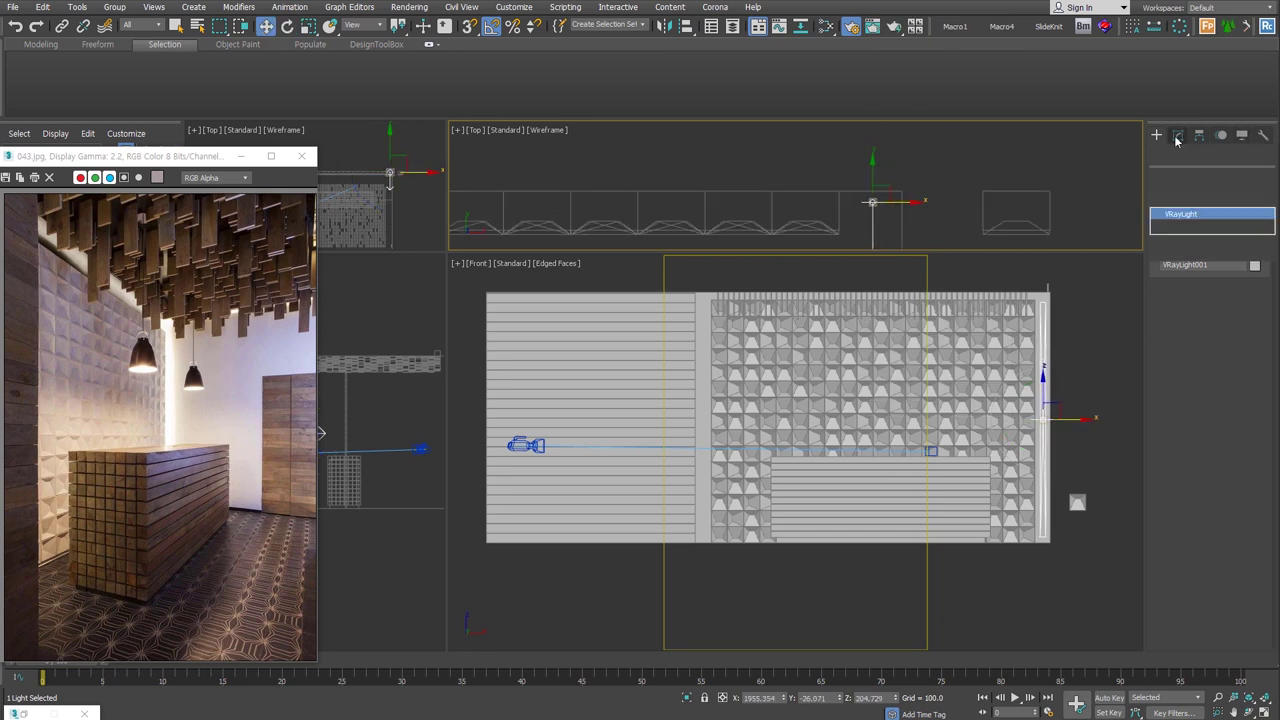
{"action": "left_click", "coordinate": [1220, 349]}
{"action": "left_click", "coordinate": [1215, 398]}
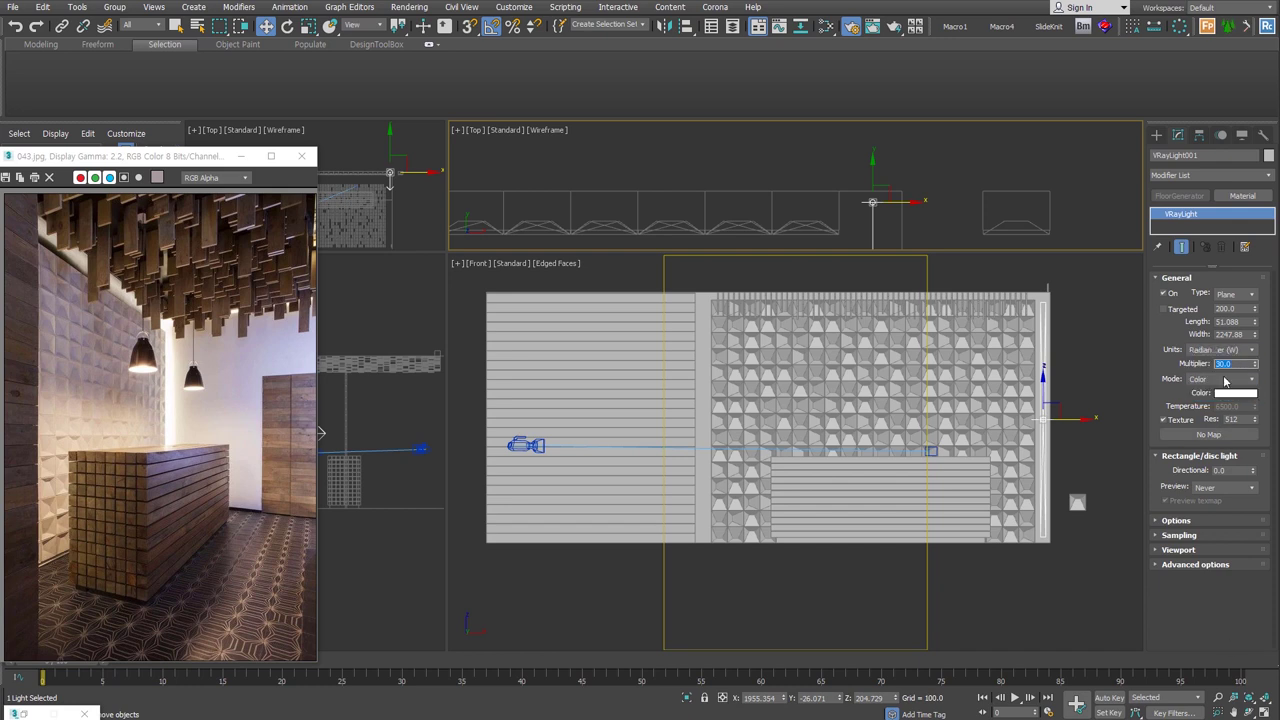
{"action": "left_click", "coordinate": [1219, 403]}
{"action": "left_click", "coordinate": [1228, 406]}
{"action": "type", "text": "5500"}
{"action": "key", "text": "Return"}
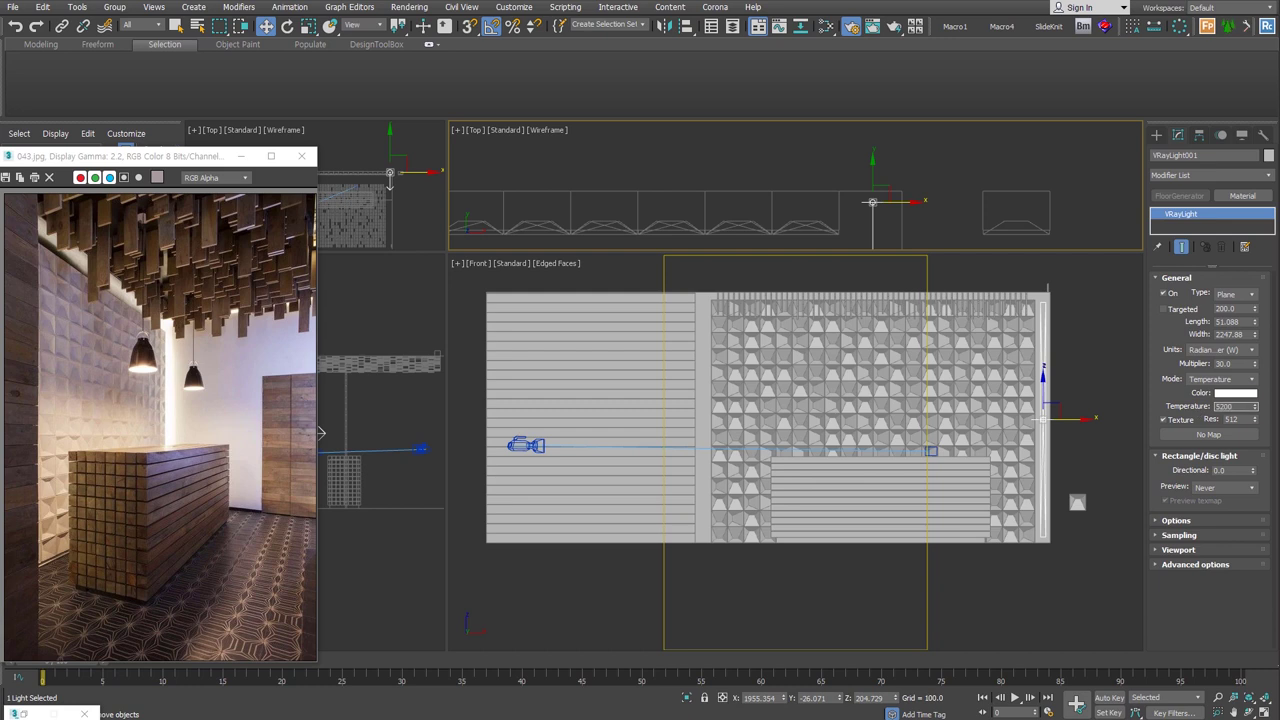
{"action": "key", "text": "Tab"}
Step: Set the light preview to Selected and Shift-drag a copy to the wall's left edge
{"action": "left_click", "coordinate": [1213, 490]}
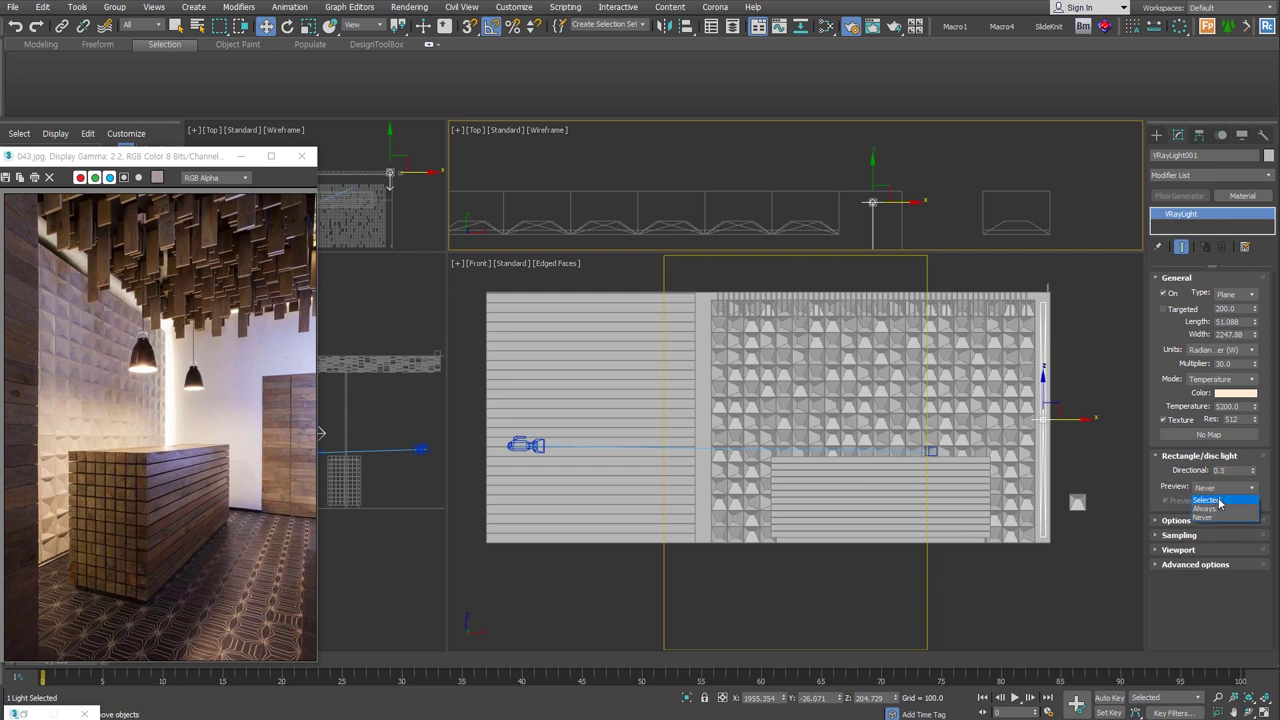
{"action": "left_click", "coordinate": [1219, 502]}
{"action": "scroll", "coordinate": [917, 151], "scroll_direction": "down", "scroll_amount": 3}
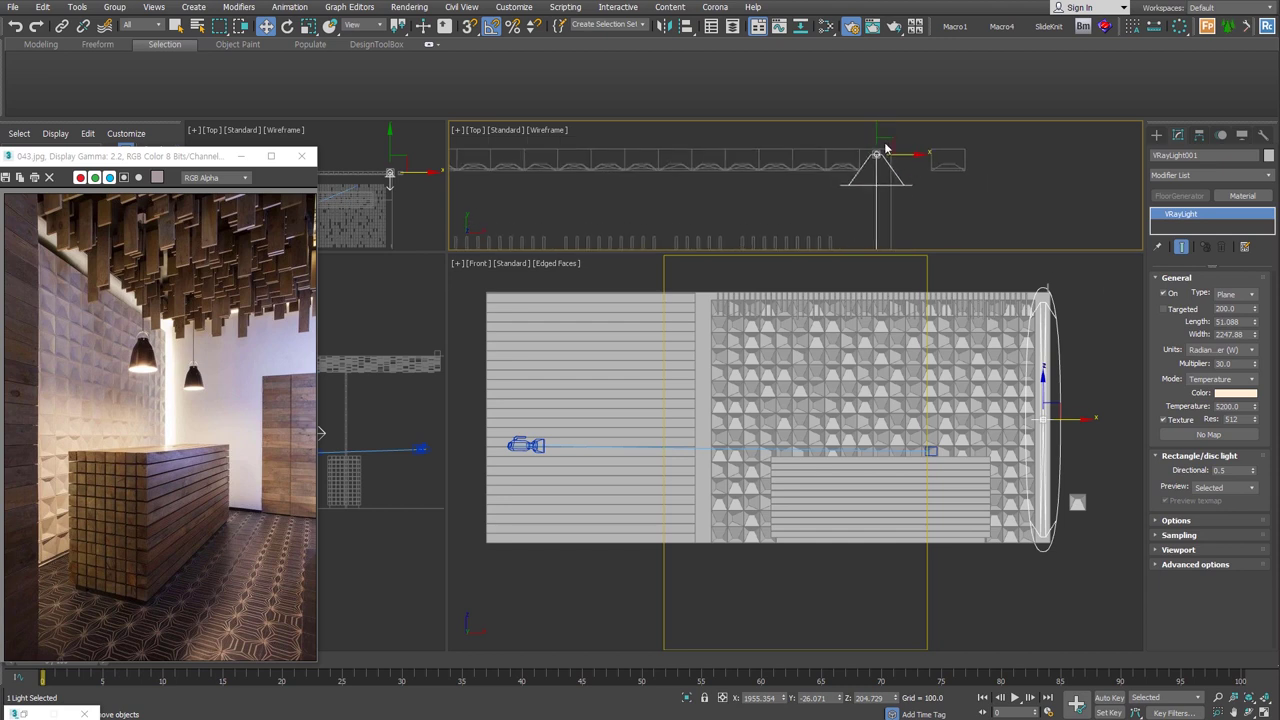
{"action": "mouse_move", "coordinate": [785, 181]}
{"action": "middle_mouse_down"}
{"action": "mouse_move", "coordinate": [771, 194]}
{"action": "mouse_move", "coordinate": [880, 189]}
{"action": "middle_mouse_up"}
{"action": "left_click_drag", "start_coordinate": [1091, 184], "coordinate": [592, 176]}
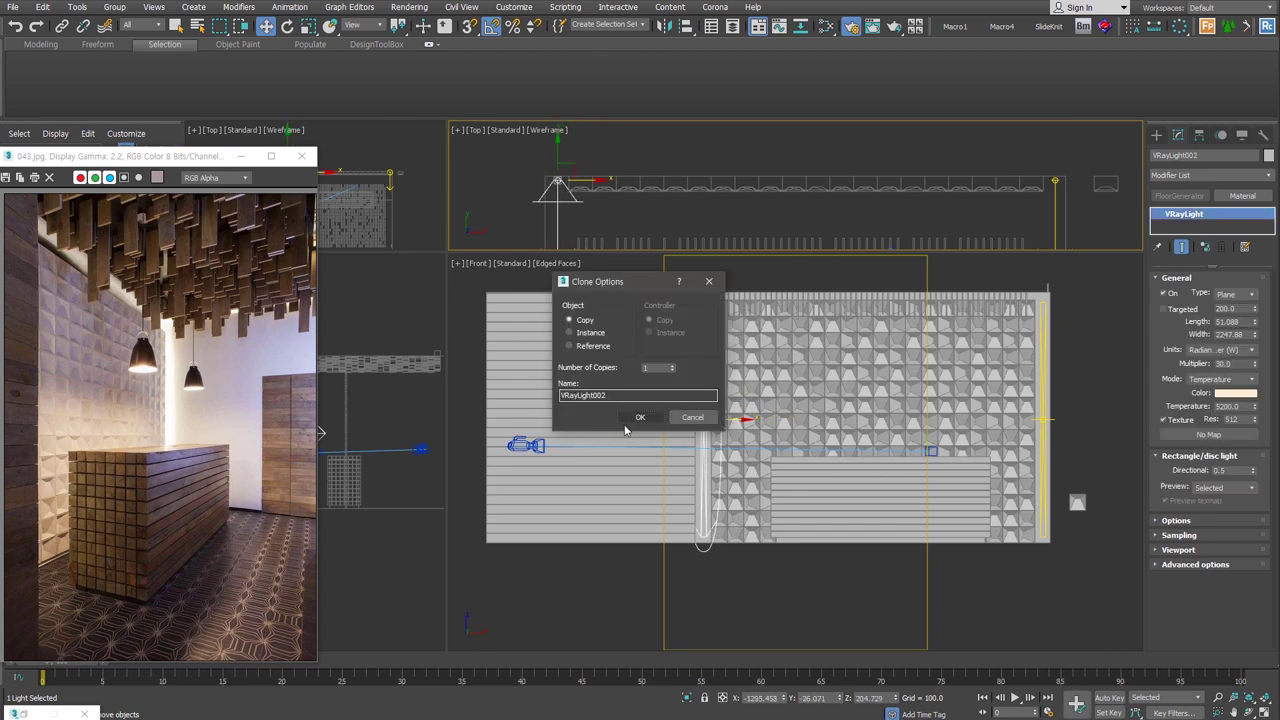
Step: Make the copy an instance, group both edge lights as b_light, and deselect
{"action": "left_click", "coordinate": [588, 333]}
{"action": "left_click", "coordinate": [652, 416]}
{"action": "left_click", "coordinate": [1056, 212], "text": "ctrl"}
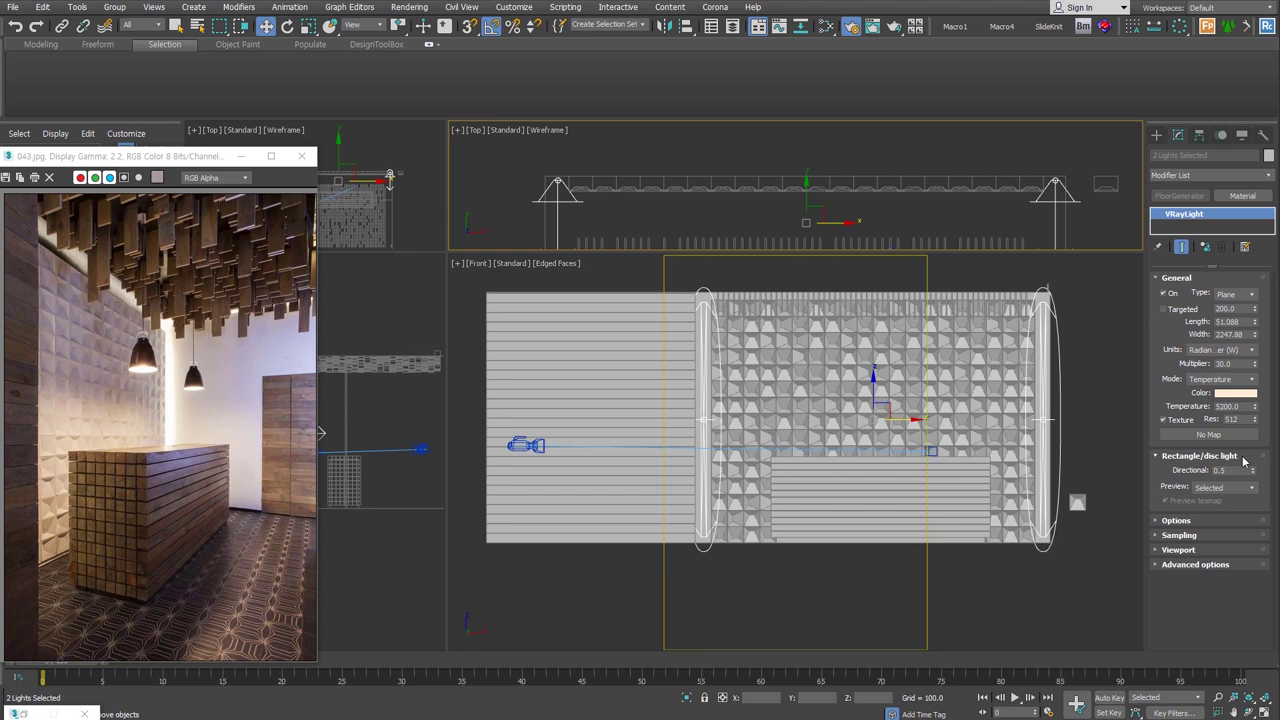
{"action": "key", "text": "ctrl+g"}
{"action": "type", "text": "b_light"}
{"action": "key", "text": "Return"}
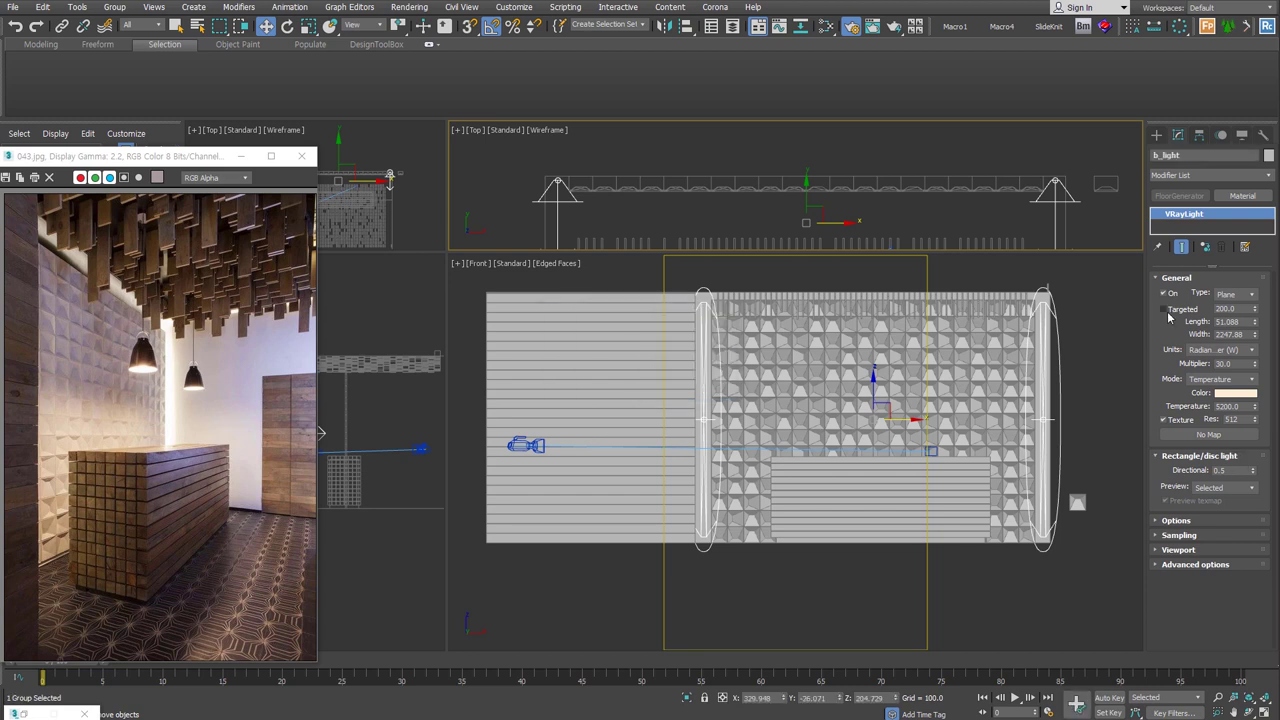
{"action": "left_click", "coordinate": [969, 151]}
{"action": "scroll", "coordinate": [969, 151], "scroll_direction": "down", "scroll_amount": 3}
{"action": "middle_click_drag", "start_coordinate": [880, 157], "coordinate": [860, 178]}
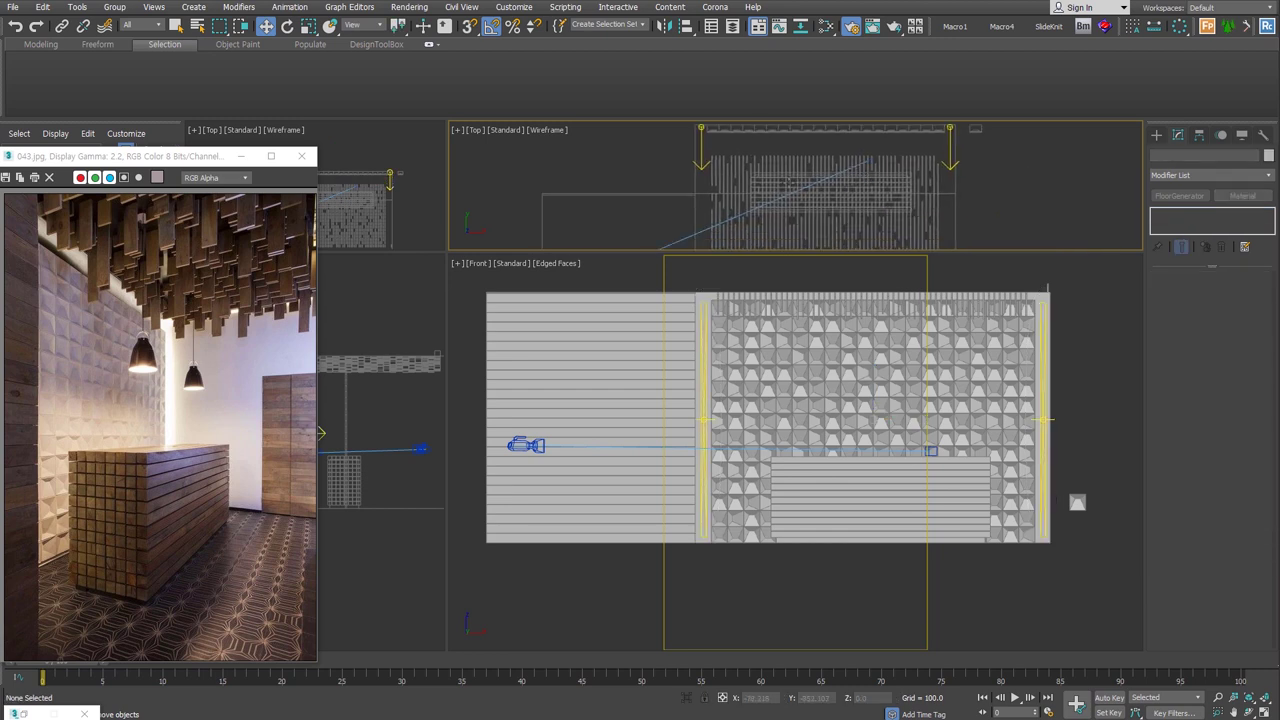
Step: Create a disc-shaped VRayLight and raise it up the tile wall
{"action": "left_click", "coordinate": [1156, 134]}
{"action": "left_click", "coordinate": [1186, 154]}
{"action": "left_click", "coordinate": [1183, 215]}
{"action": "left_click", "coordinate": [1237, 302]}
{"action": "left_click", "coordinate": [1232, 350]}
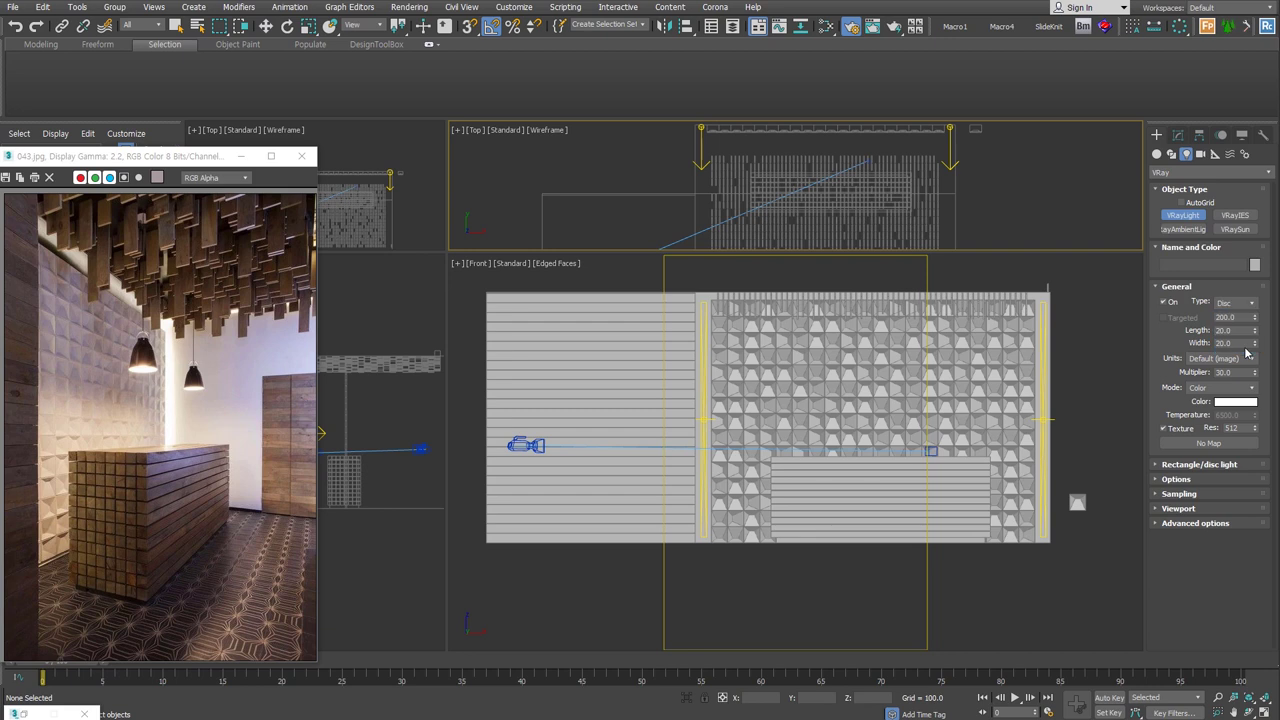
{"action": "left_click", "coordinate": [791, 186]}
{"action": "right_click", "coordinate": [808, 390]}
{"action": "left_click_drag", "start_coordinate": [822, 416], "coordinate": [827, 331]}
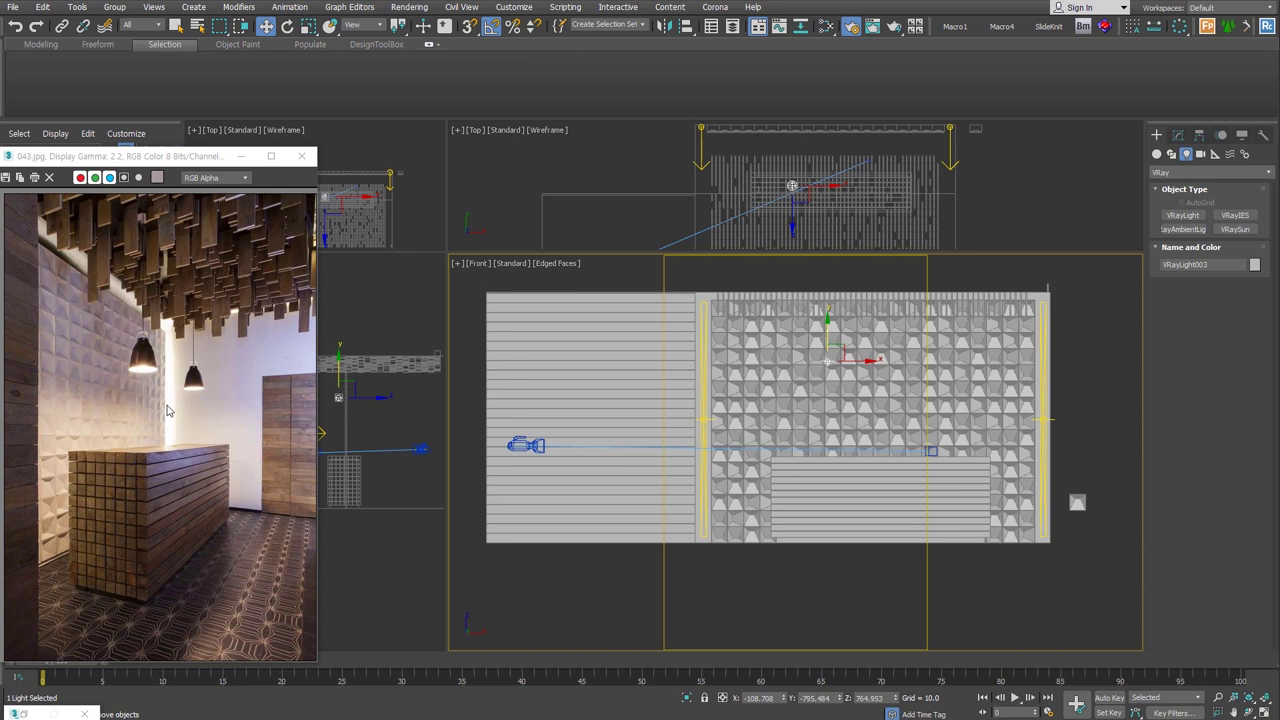
Step: Give the disc light Temperature 4800 and Radiant power (W) units
{"action": "key", "text": "ctrl+m"}
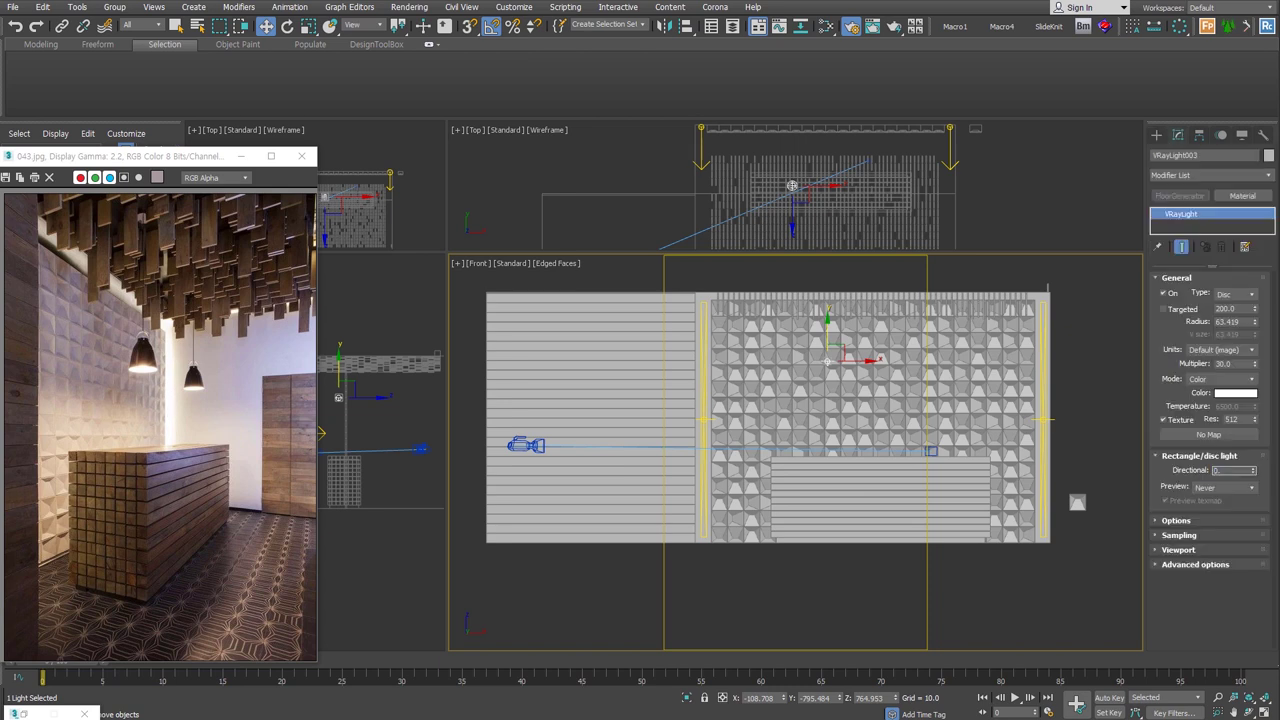
{"action": "left_click", "coordinate": [1223, 378]}
{"action": "left_click", "coordinate": [1228, 404]}
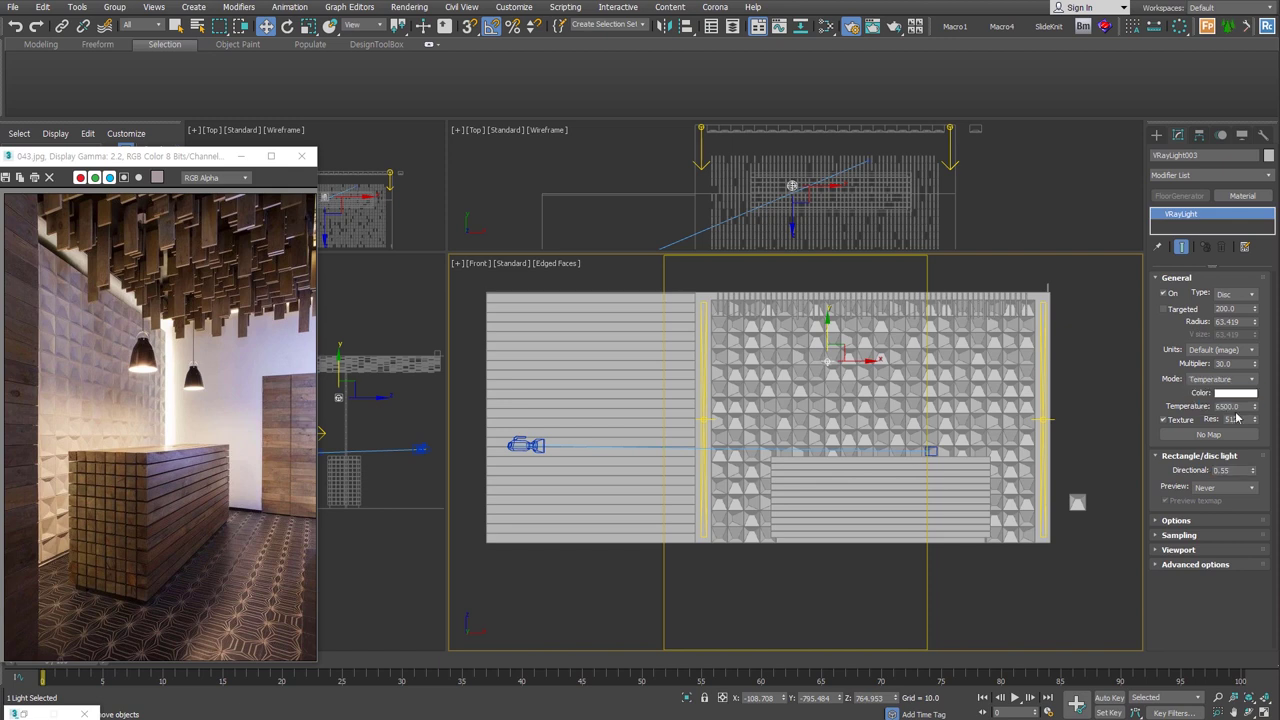
{"action": "type", "text": "48"}
{"action": "key", "text": "Return"}
{"action": "left_click", "coordinate": [1222, 349]}
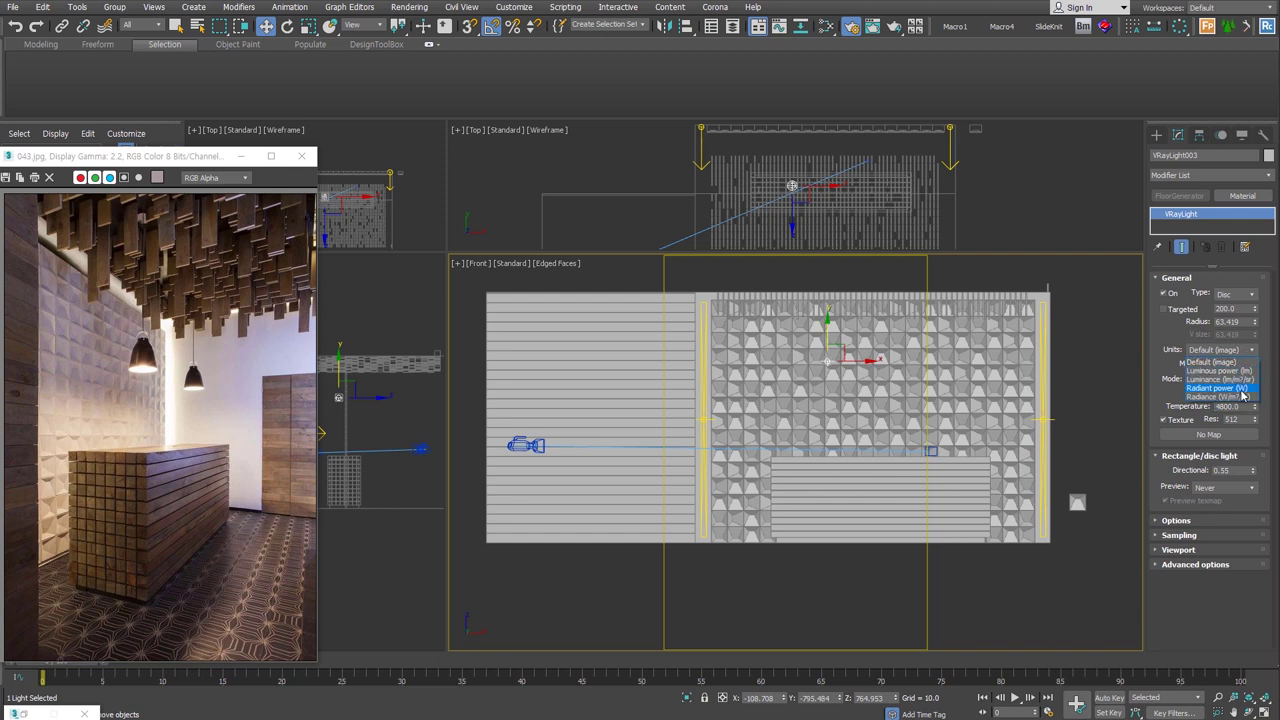
{"action": "left_click", "coordinate": [1222, 394]}
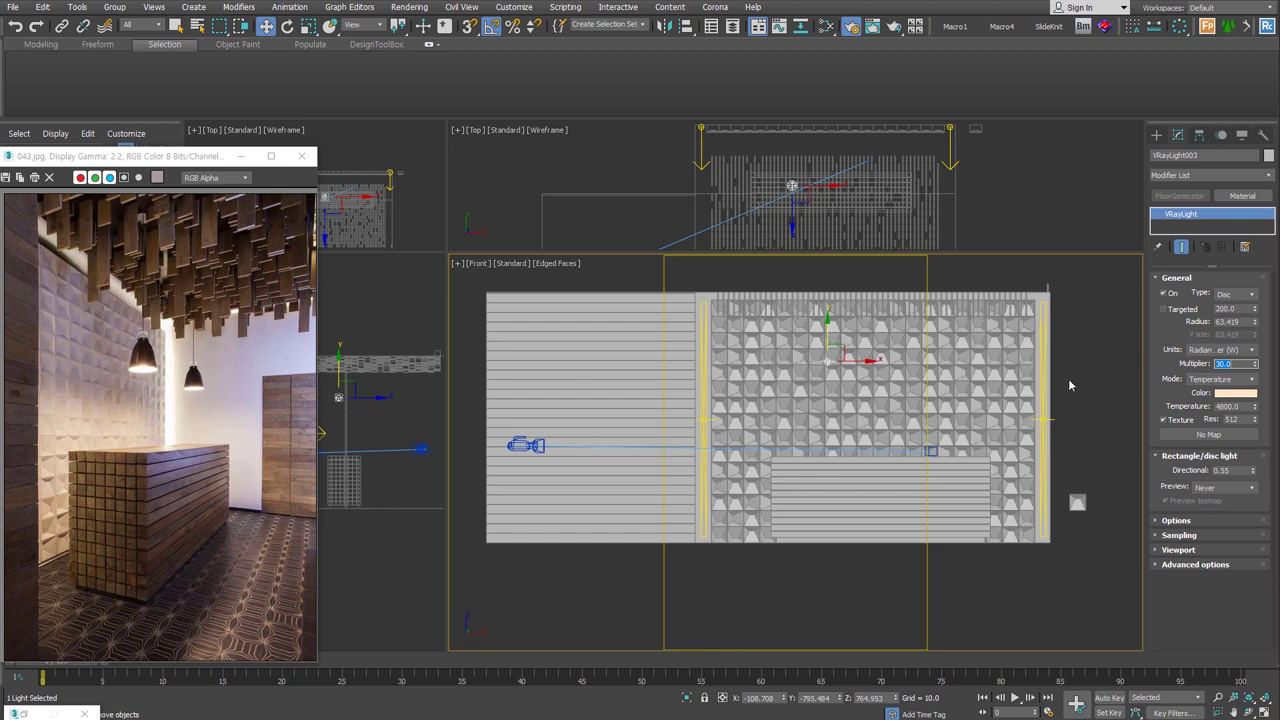
Step: Switch the b_light group to Color mode with a pale creamy yellow, and expand Options
{"action": "left_click", "coordinate": [1045, 419]}
{"action": "left_click", "coordinate": [1252, 380]}
{"action": "left_click", "coordinate": [1250, 397]}
{"action": "left_click", "coordinate": [1240, 393]}
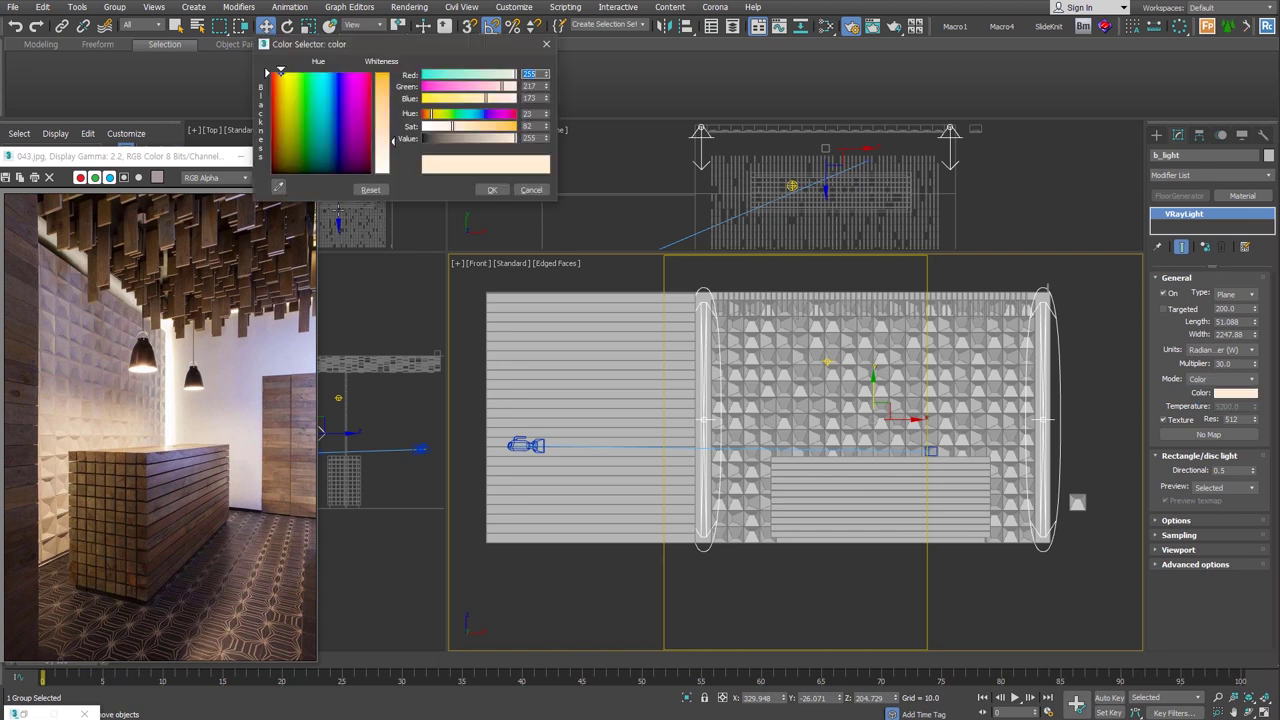
{"action": "left_click", "coordinate": [287, 83]}
{"action": "left_click", "coordinate": [288, 79]}
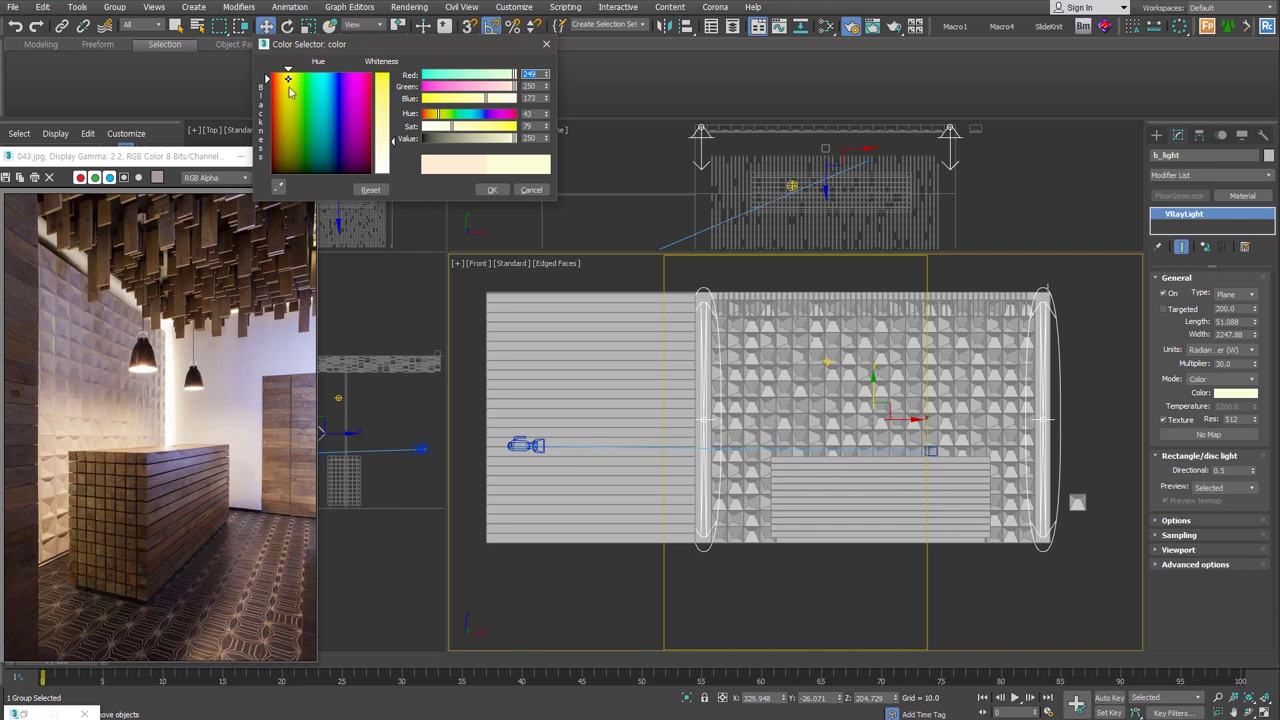
{"action": "left_click", "coordinate": [288, 87]}
{"action": "left_click", "coordinate": [491, 190]}
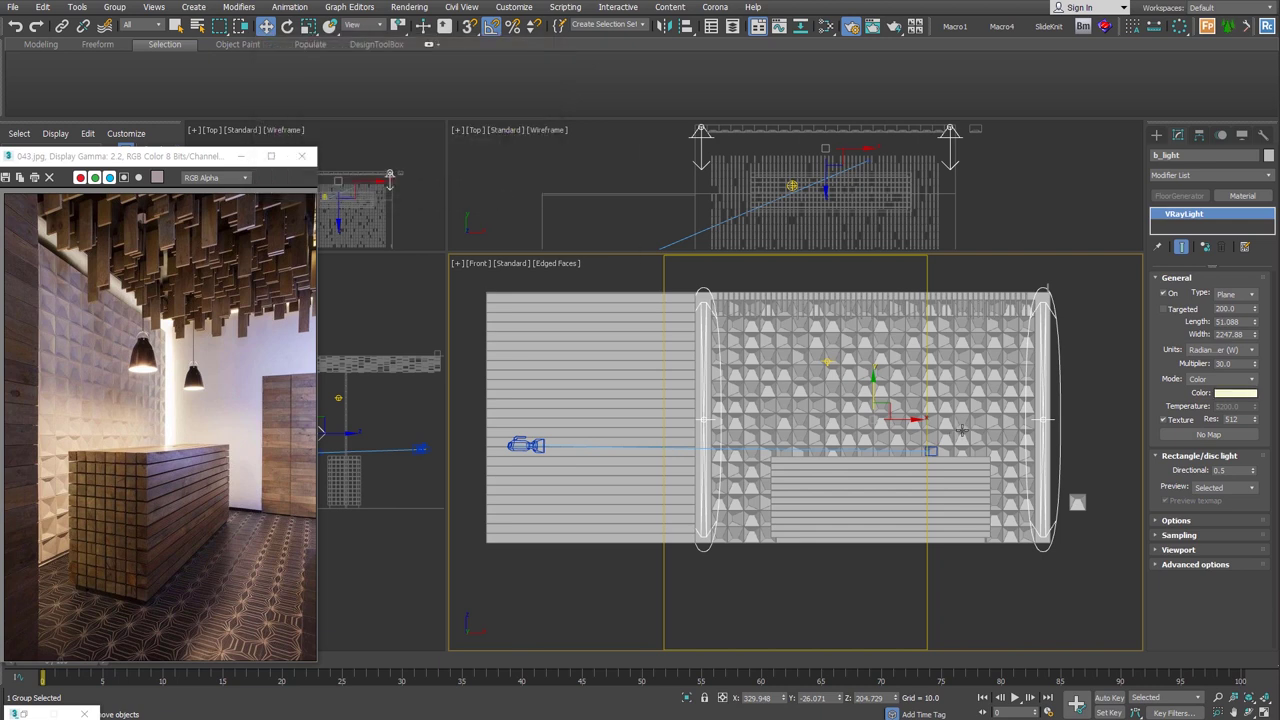
{"action": "left_click", "coordinate": [1204, 523]}
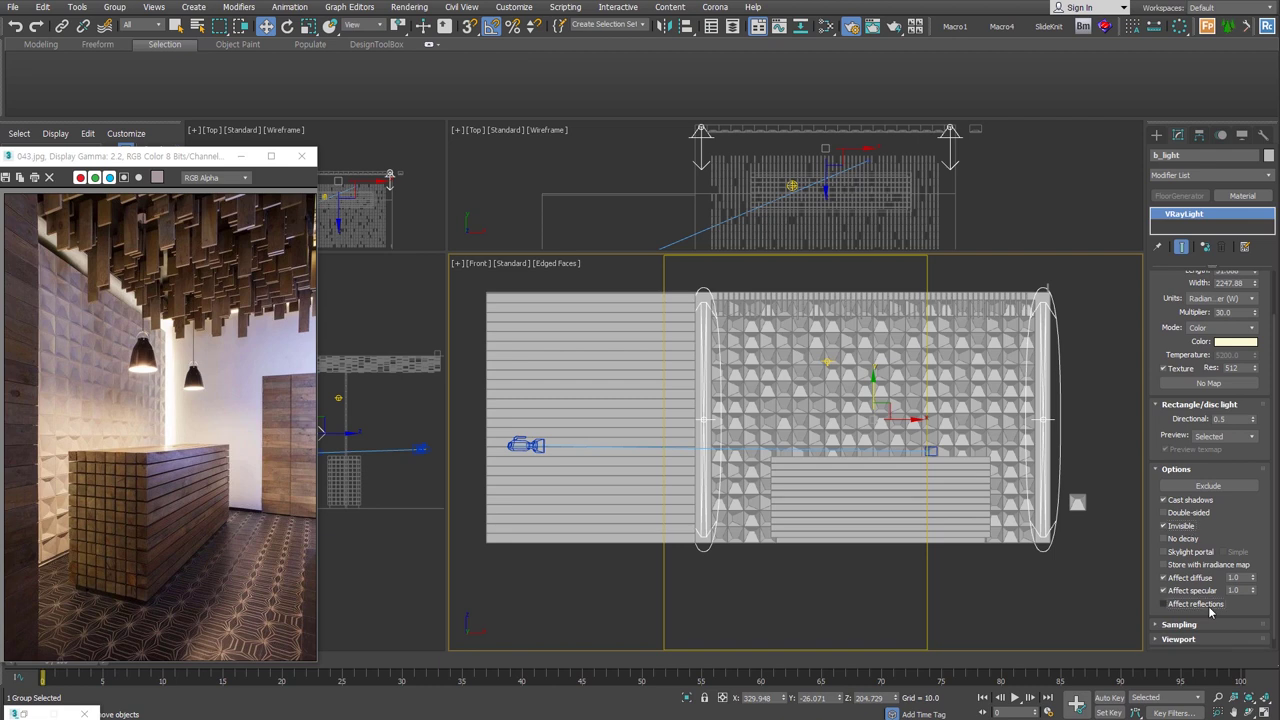
Step: Make the disc light VRayLight003 invisible, with viewport preview set to Always
{"action": "left_click", "coordinate": [1043, 420]}
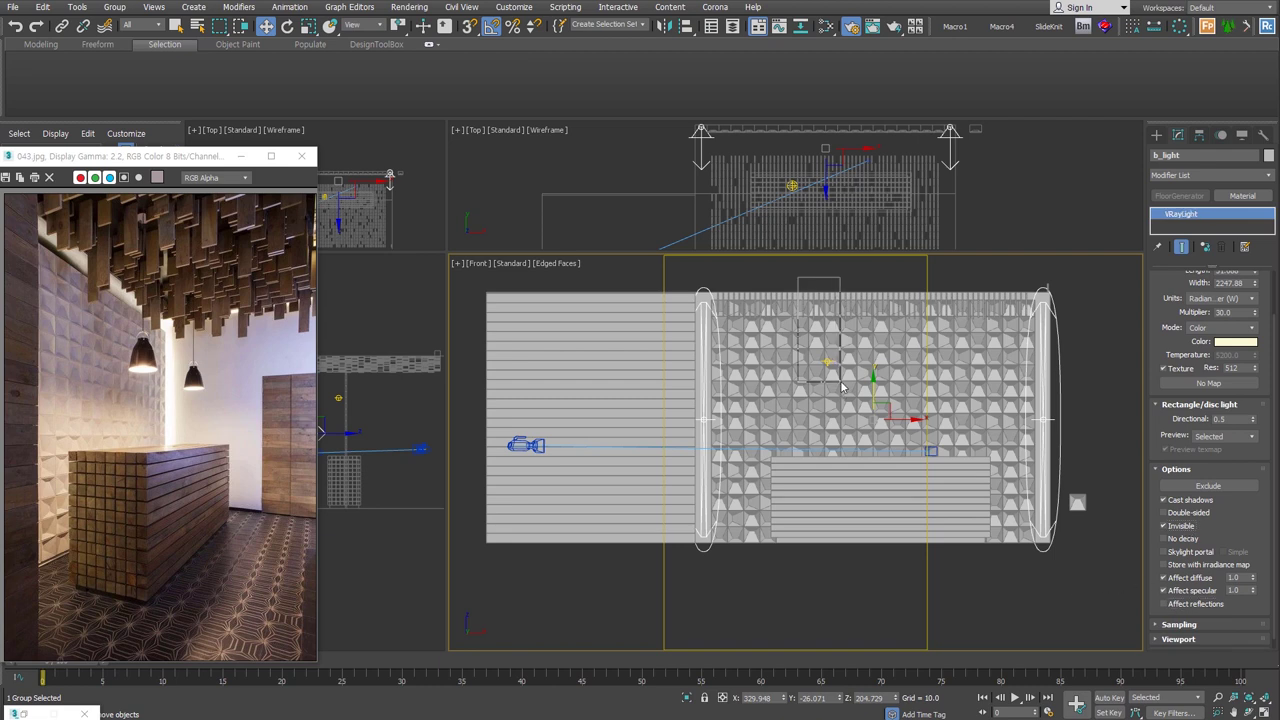
{"action": "left_click", "coordinate": [1184, 526]}
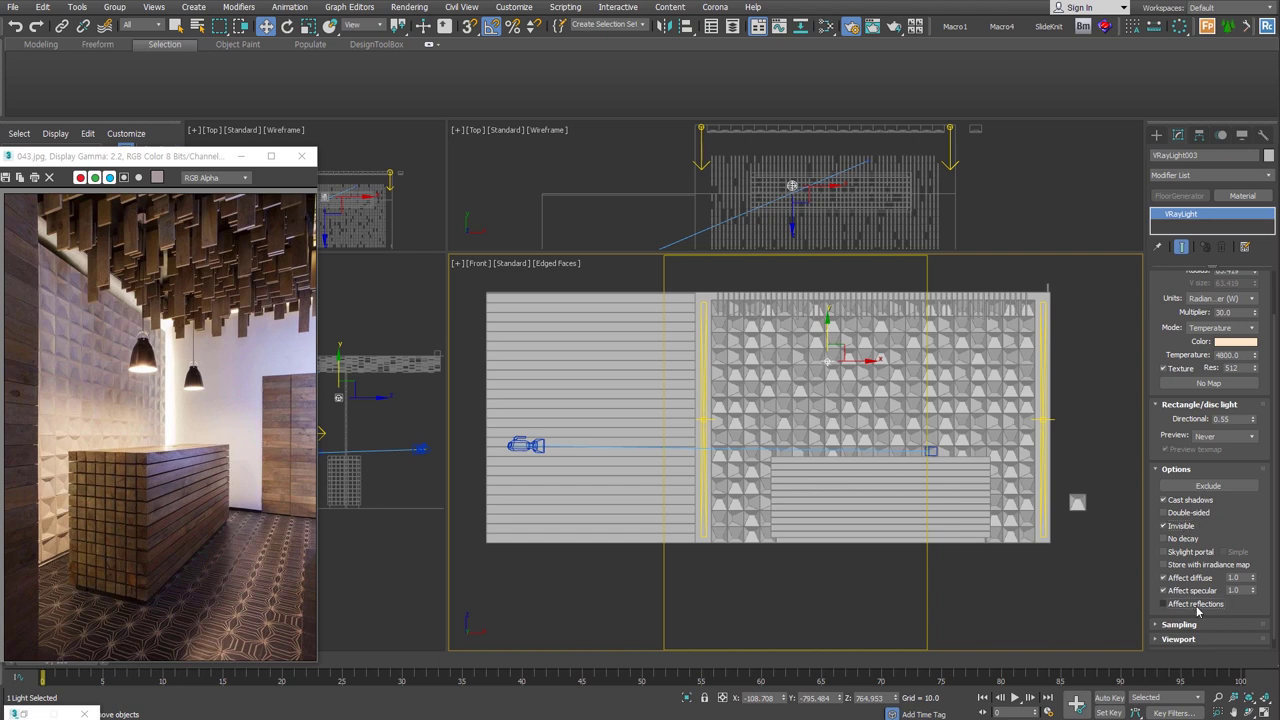
{"action": "left_click", "coordinate": [1228, 437]}
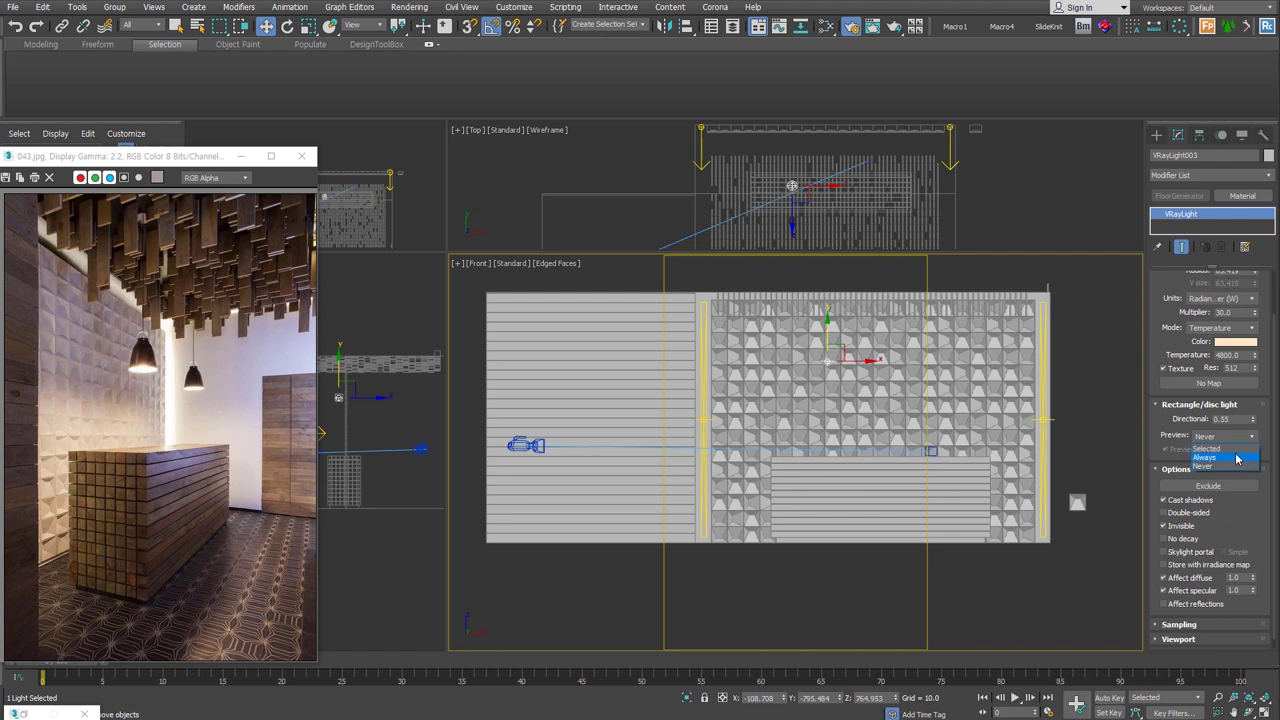
{"action": "left_click", "coordinate": [1237, 458]}
Step: Copy the disc light sideways, group both as dn_light, and switch to the camera view
{"action": "left_click_drag", "start_coordinate": [866, 359], "coordinate": [972, 359], "text": "shift"}
{"action": "left_click", "coordinate": [645, 417]}
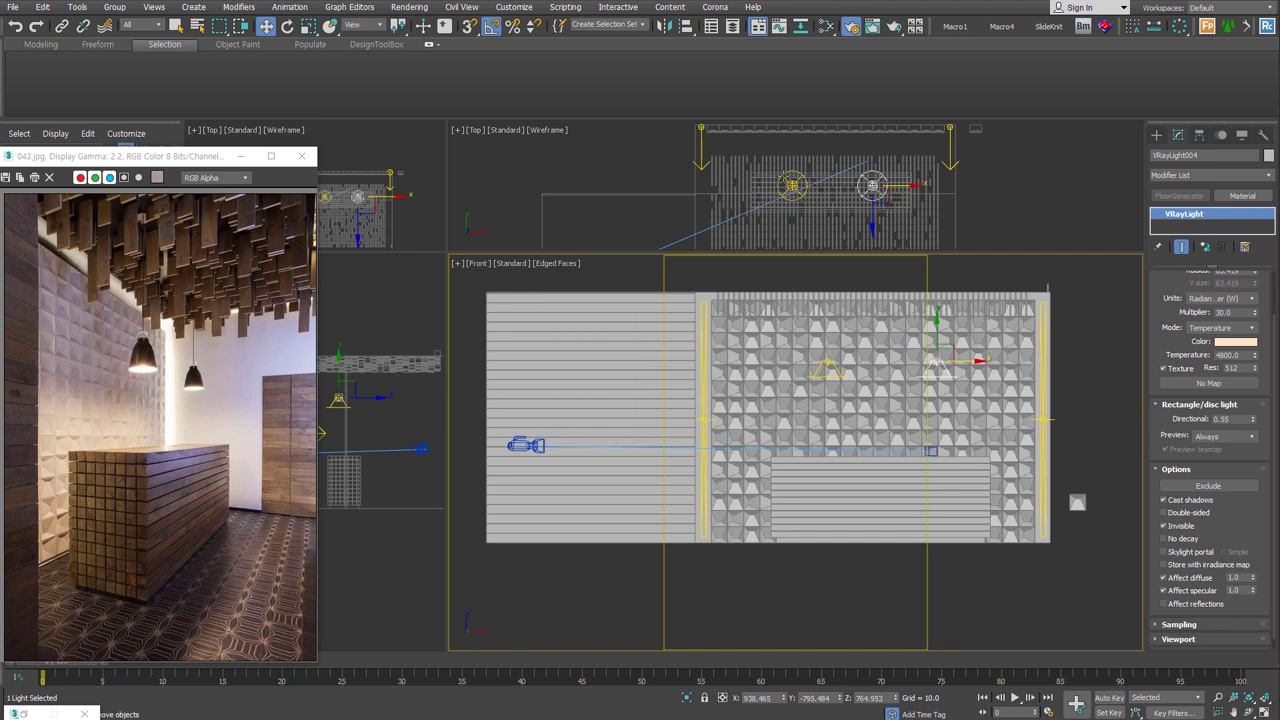
{"action": "left_click", "coordinate": [828, 363], "text": "ctrl"}
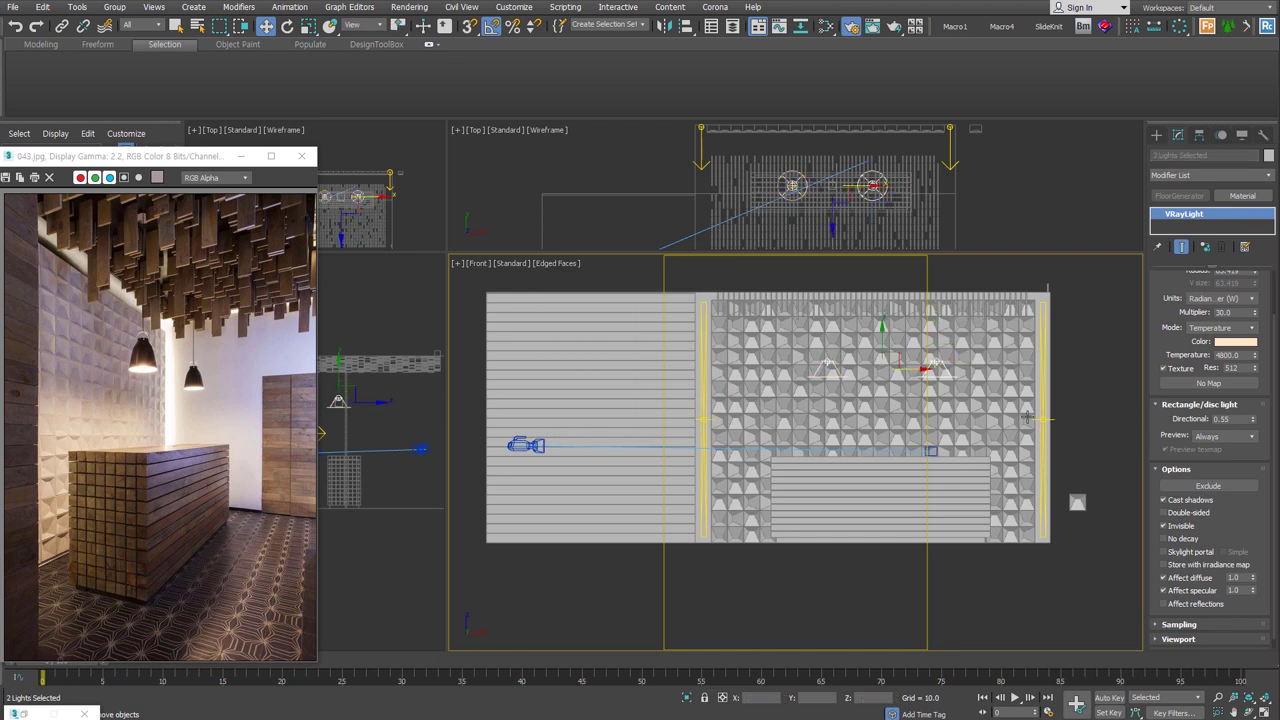
{"action": "key", "text": "ctrl+g"}
{"action": "type", "text": "dn_light"}
{"action": "key", "text": "Return"}
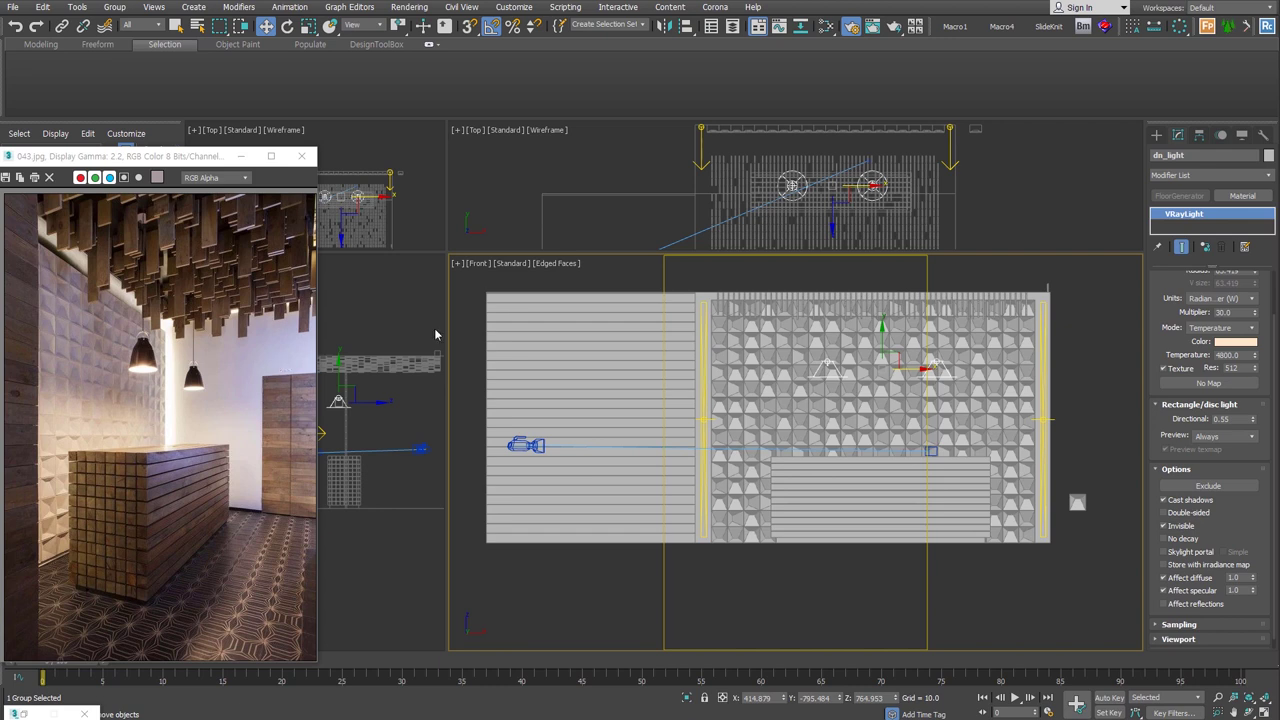
{"action": "key", "text": "c"}
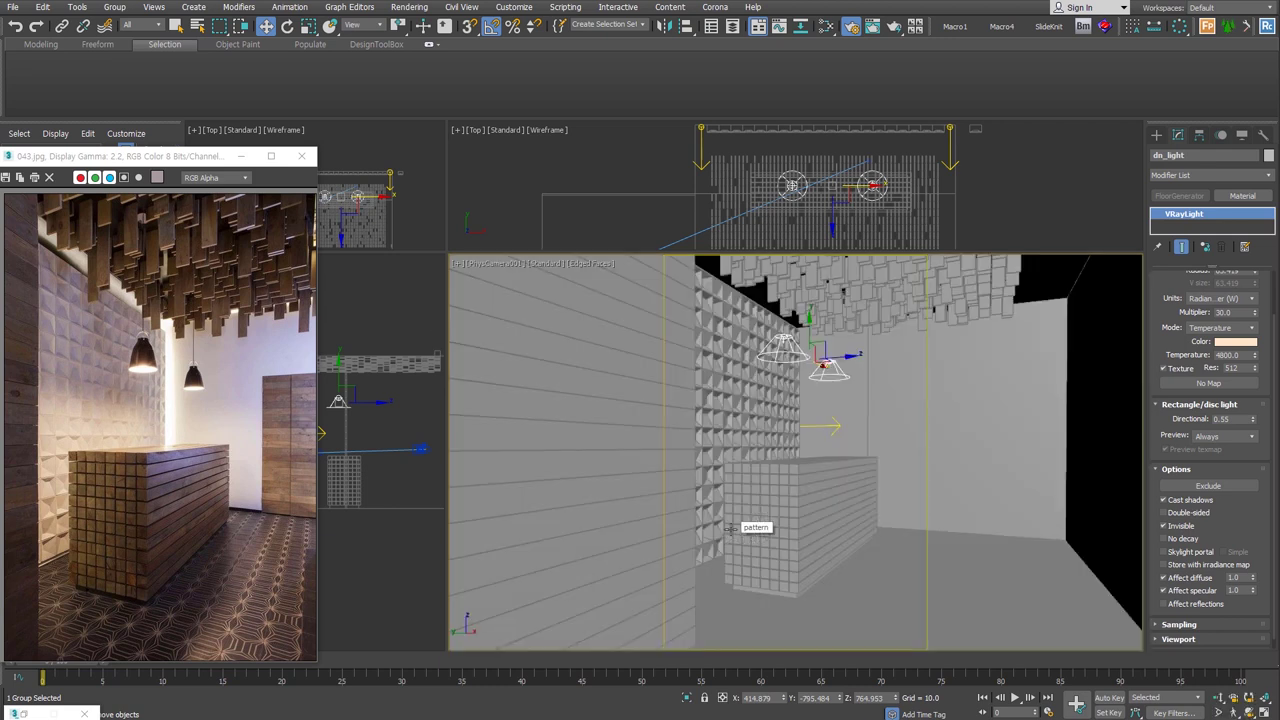
Step: Select Plane001's floor polygons at Polygon level using By Angle
{"action": "left_click", "coordinate": [750, 613]}
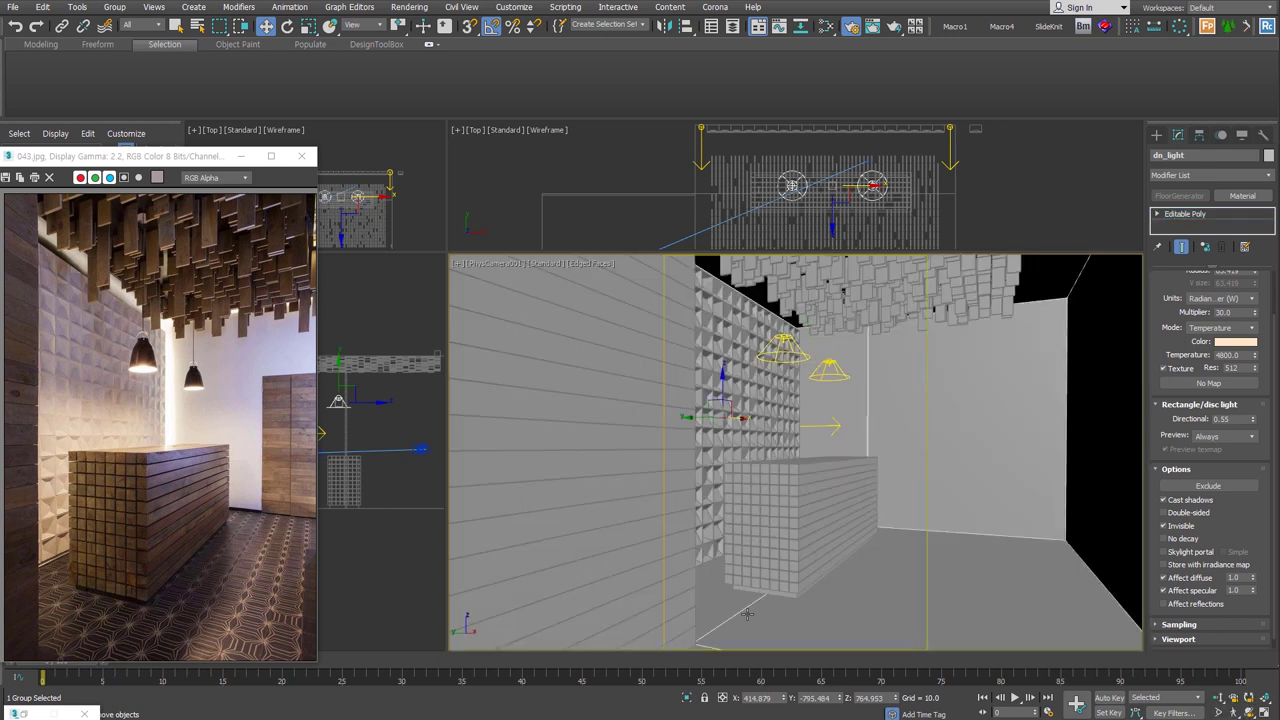
{"action": "left_click", "coordinate": [1158, 214]}
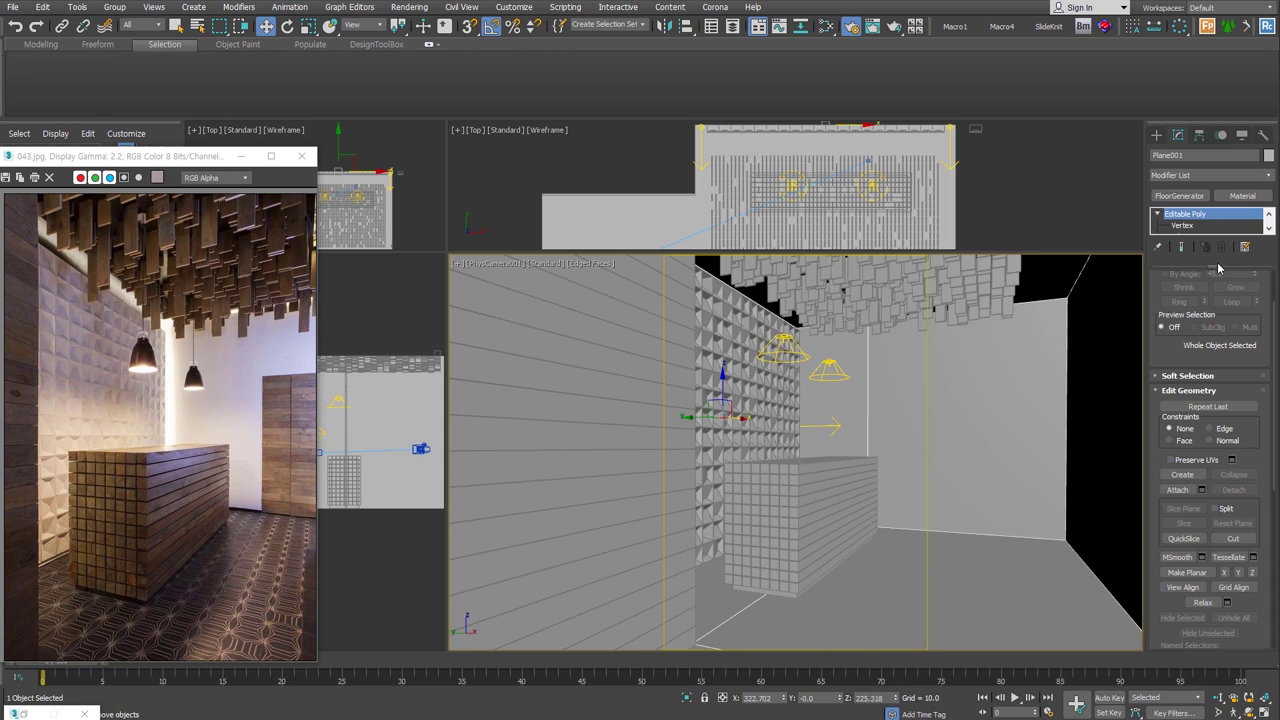
{"action": "left_click", "coordinate": [1200, 260]}
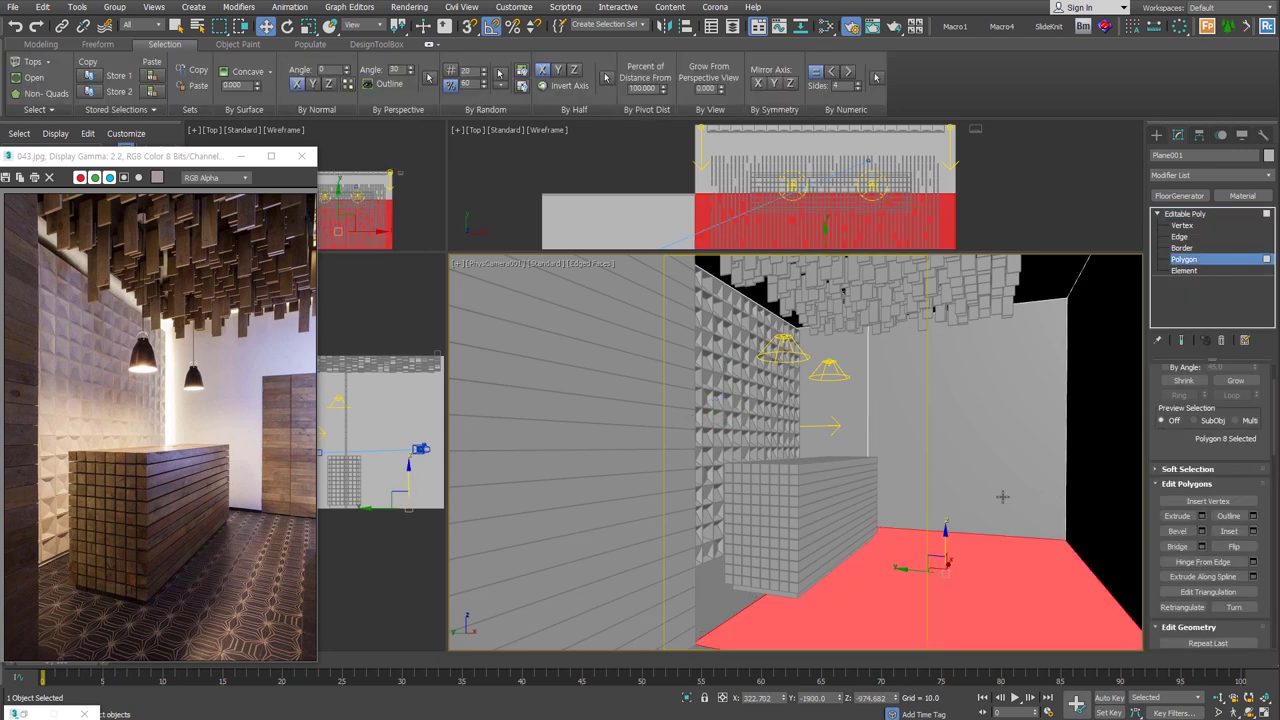
{"action": "scroll", "coordinate": [1200, 440], "scroll_direction": "up", "scroll_amount": 2}
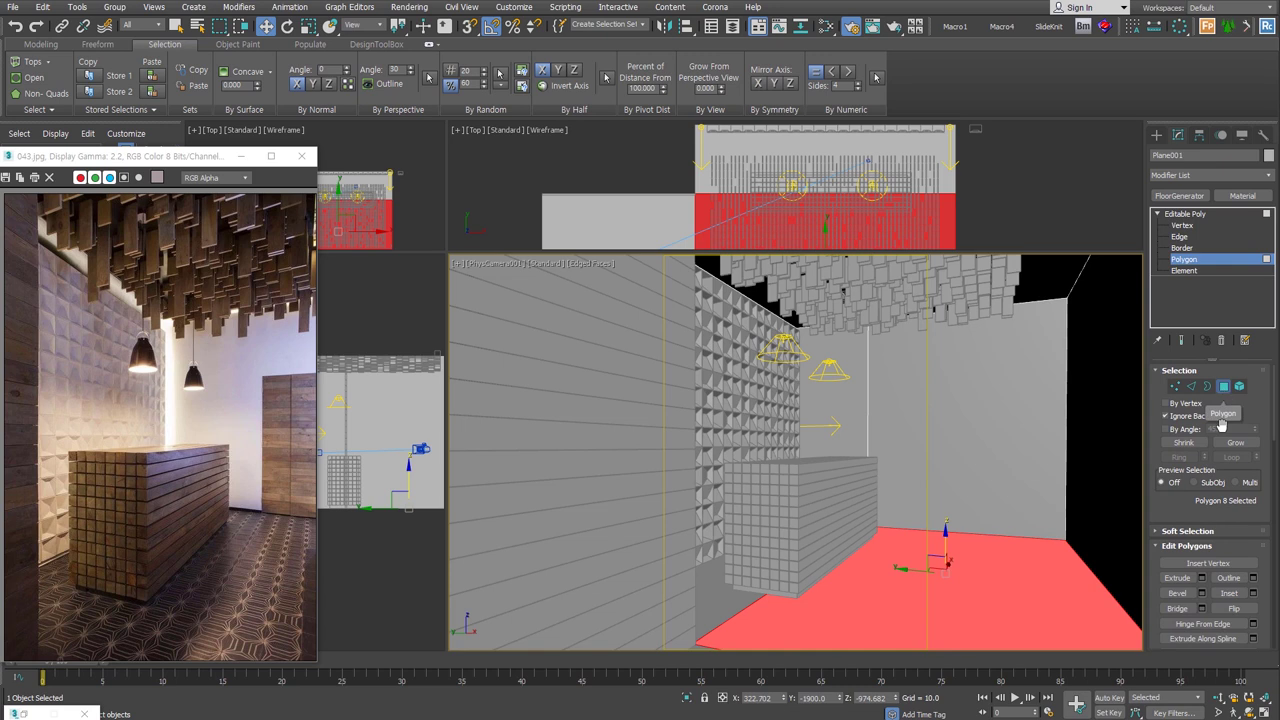
{"action": "left_click", "coordinate": [1186, 431]}
{"action": "left_click", "coordinate": [949, 599]}
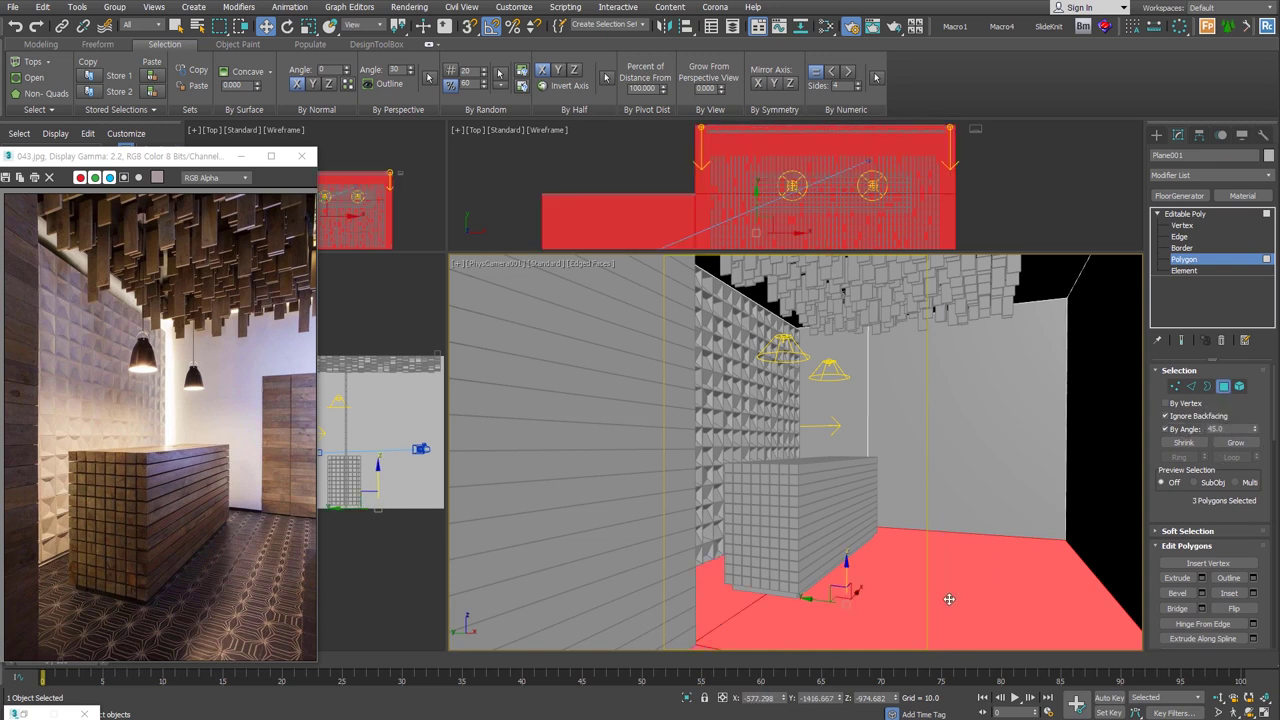
Step: Detach the three floor polygons as a clone and orbit the upper view
{"action": "key", "text": "ctrl+d"}
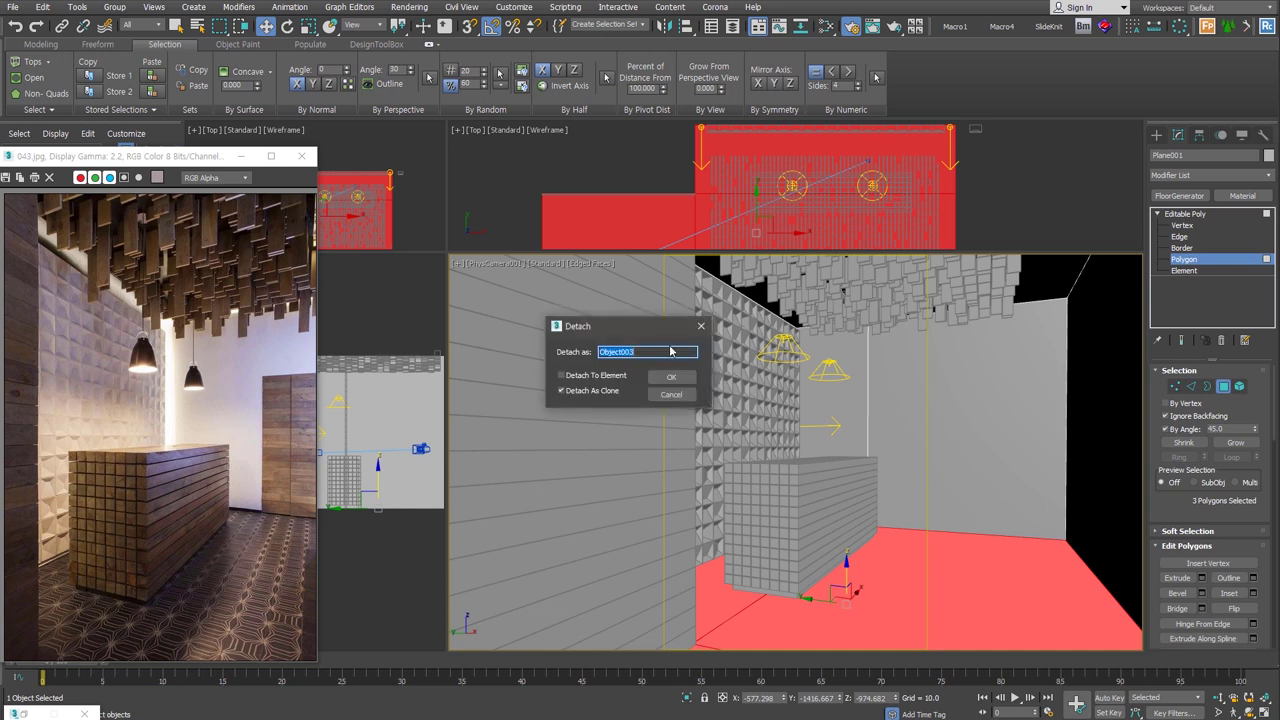
{"action": "key", "text": "Return"}
{"action": "left_click", "coordinate": [742, 180]}
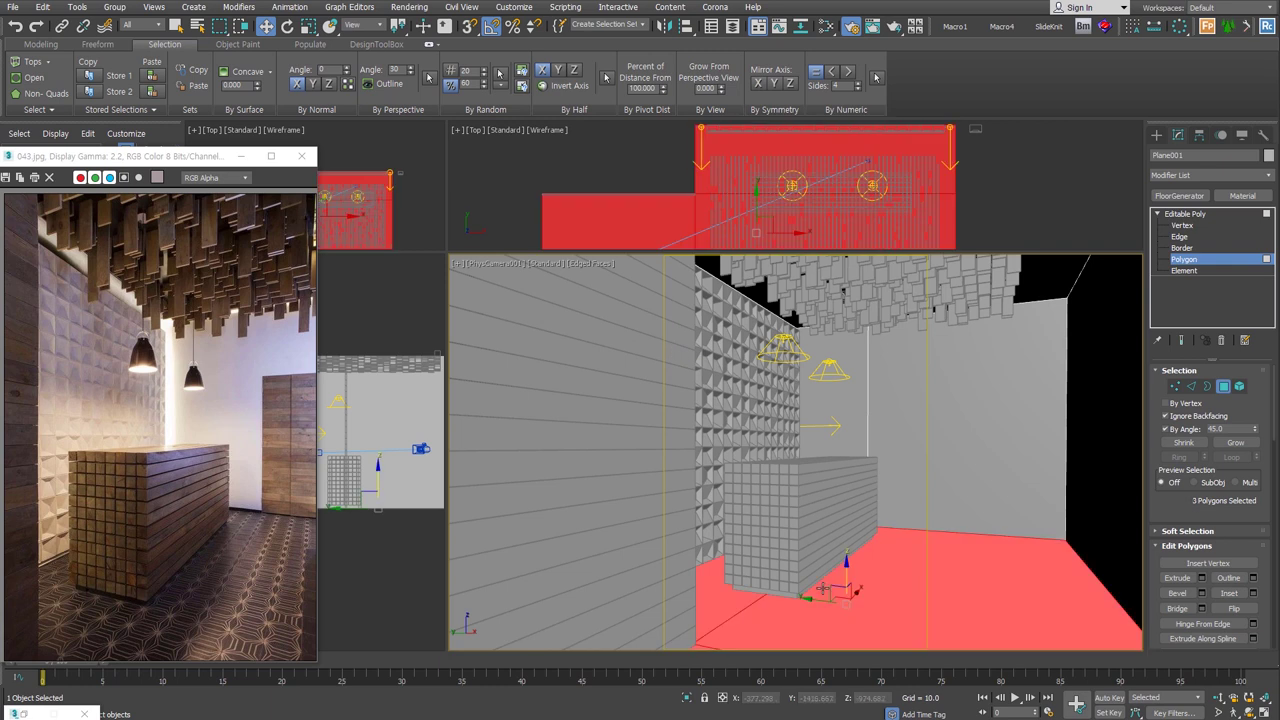
{"action": "mouse_move", "coordinate": [760, 175]}
{"action": "middle_mouse_down", "text": "alt"}
{"action": "mouse_move", "coordinate": [742, 166]}
{"action": "mouse_move", "coordinate": [761, 193]}
{"action": "middle_mouse_up", "text": "alt"}
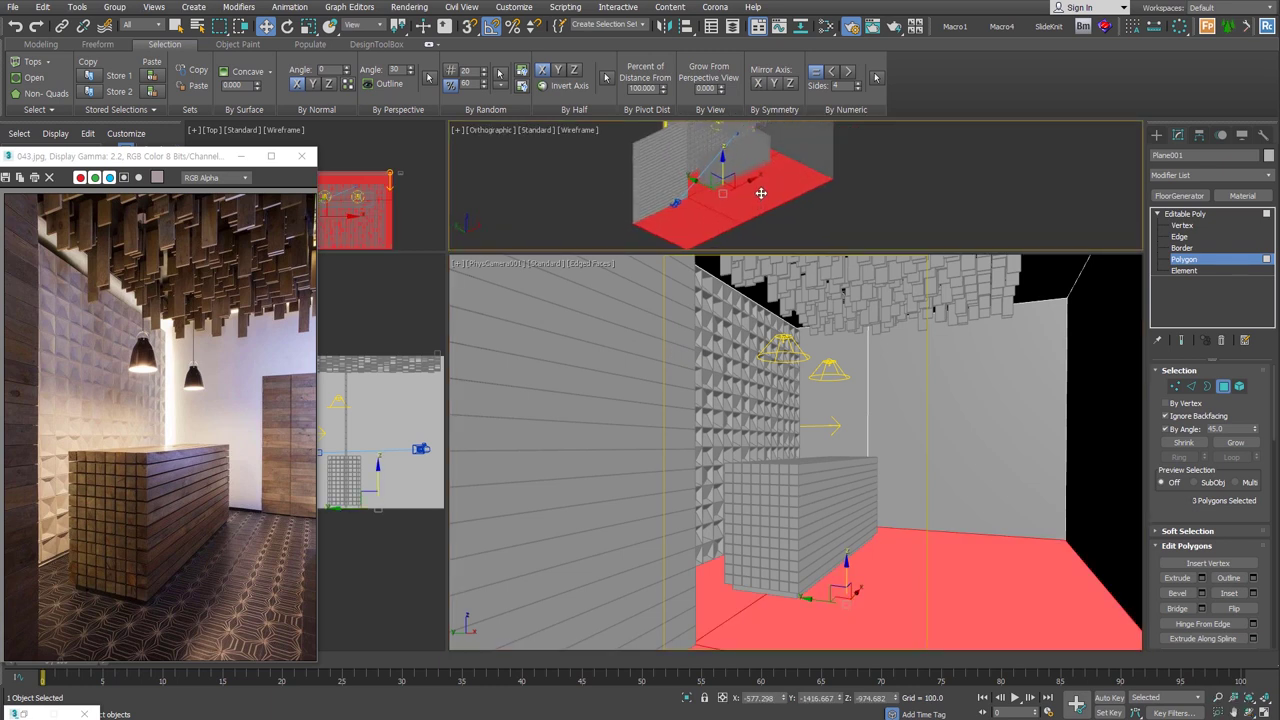
Step: Extrude Plane001's floor polygons, exit Polygon level, and select the detached floor object
{"action": "right_click", "coordinate": [837, 206]}
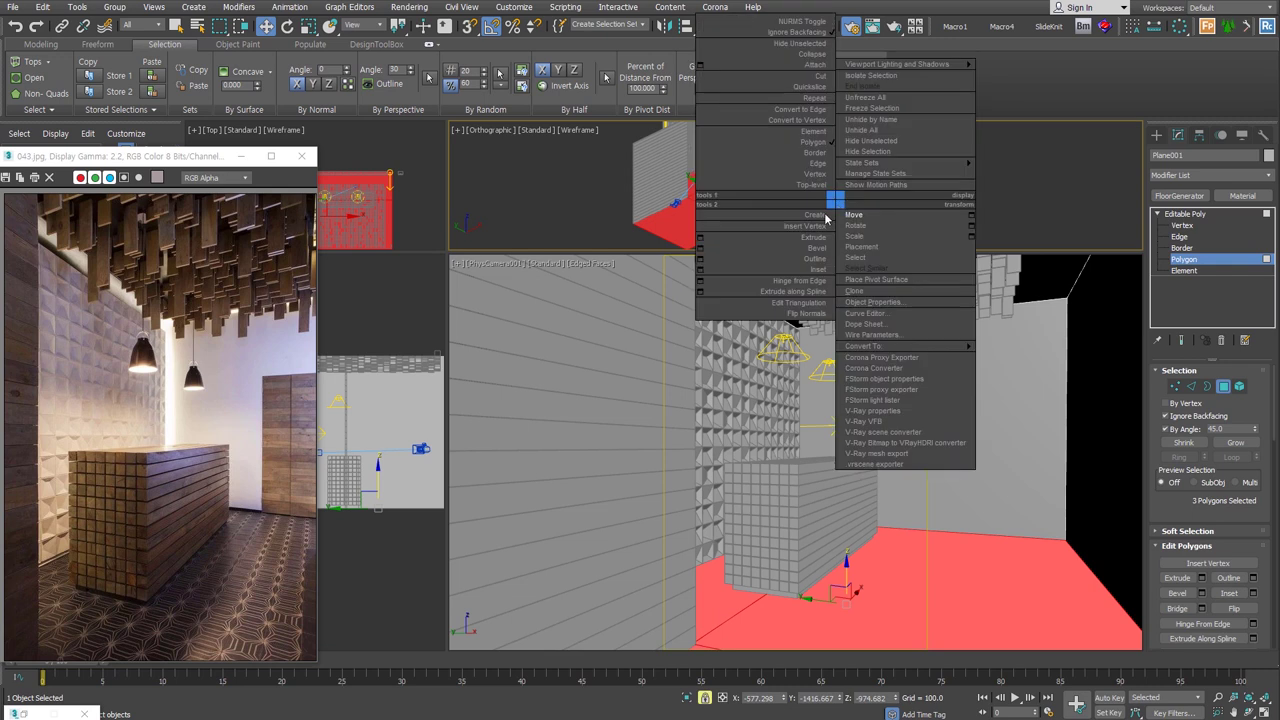
{"action": "left_click", "coordinate": [822, 240]}
{"action": "mouse_move", "coordinate": [820, 230]}
{"action": "left_mouse_down"}
{"action": "mouse_move", "coordinate": [840, 208]}
{"action": "mouse_move", "coordinate": [829, 225]}
{"action": "left_mouse_up"}
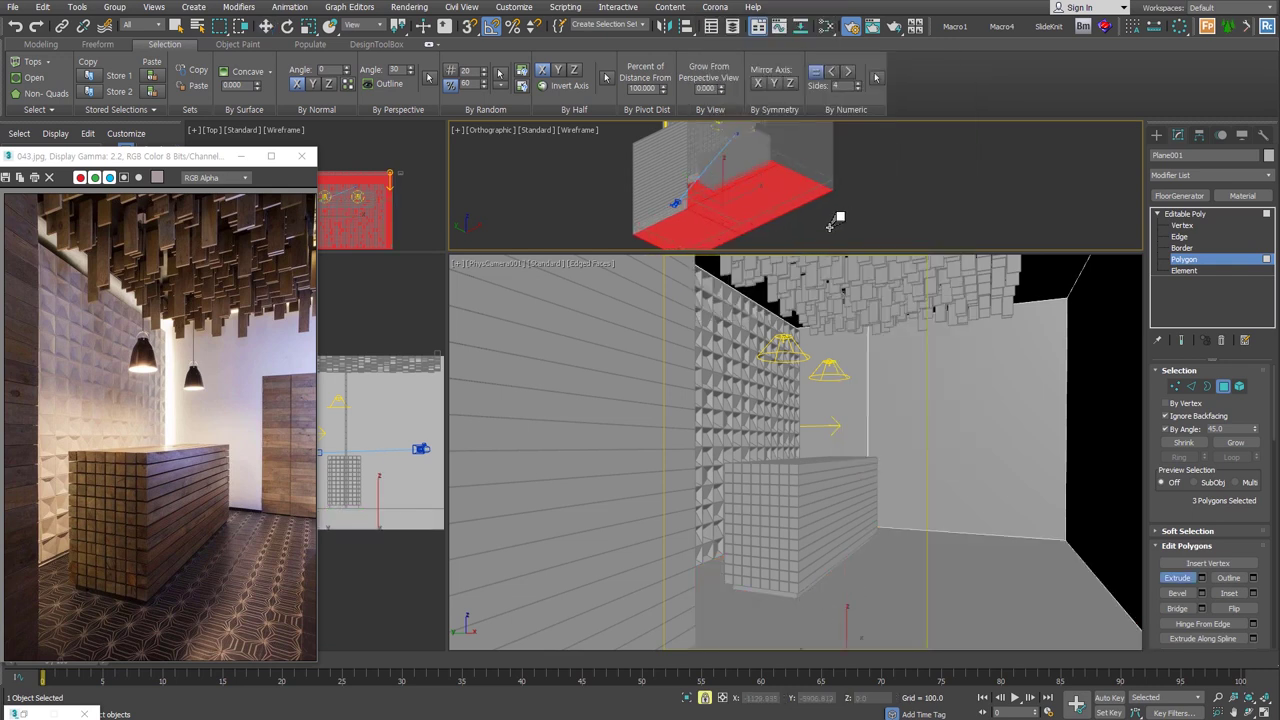
{"action": "left_click", "coordinate": [1223, 386]}
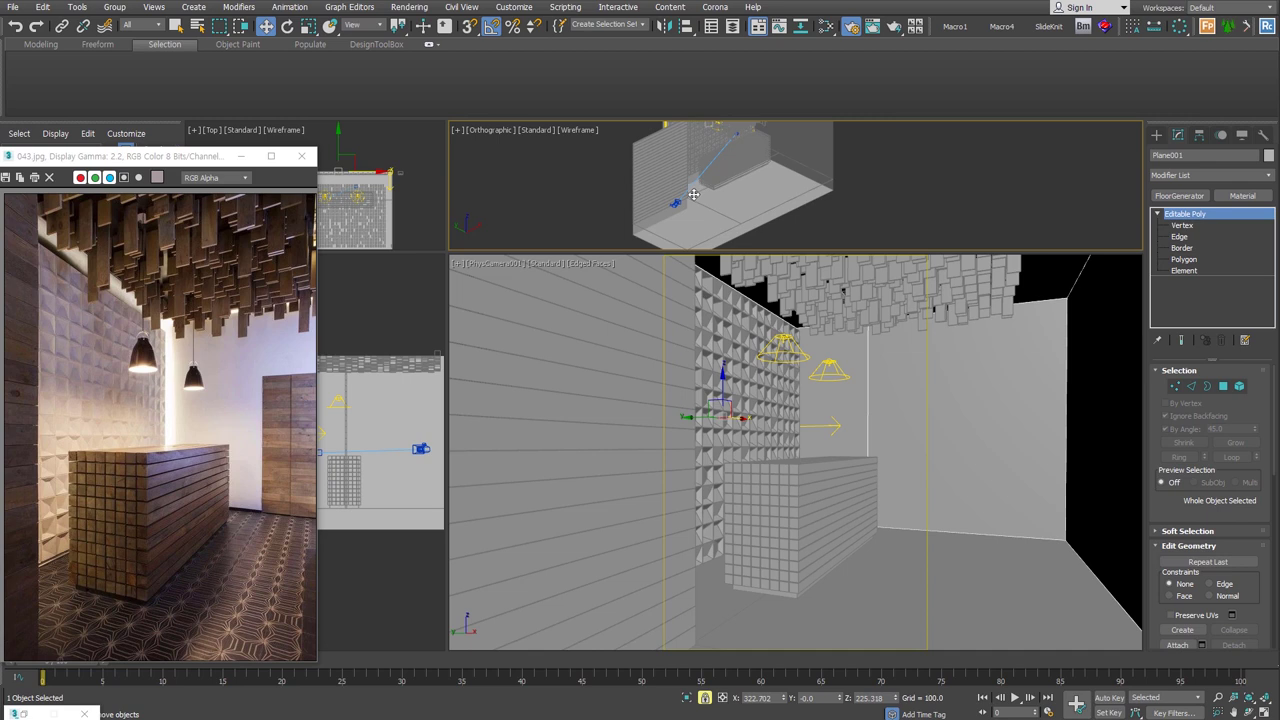
{"action": "left_click", "coordinate": [815, 187]}
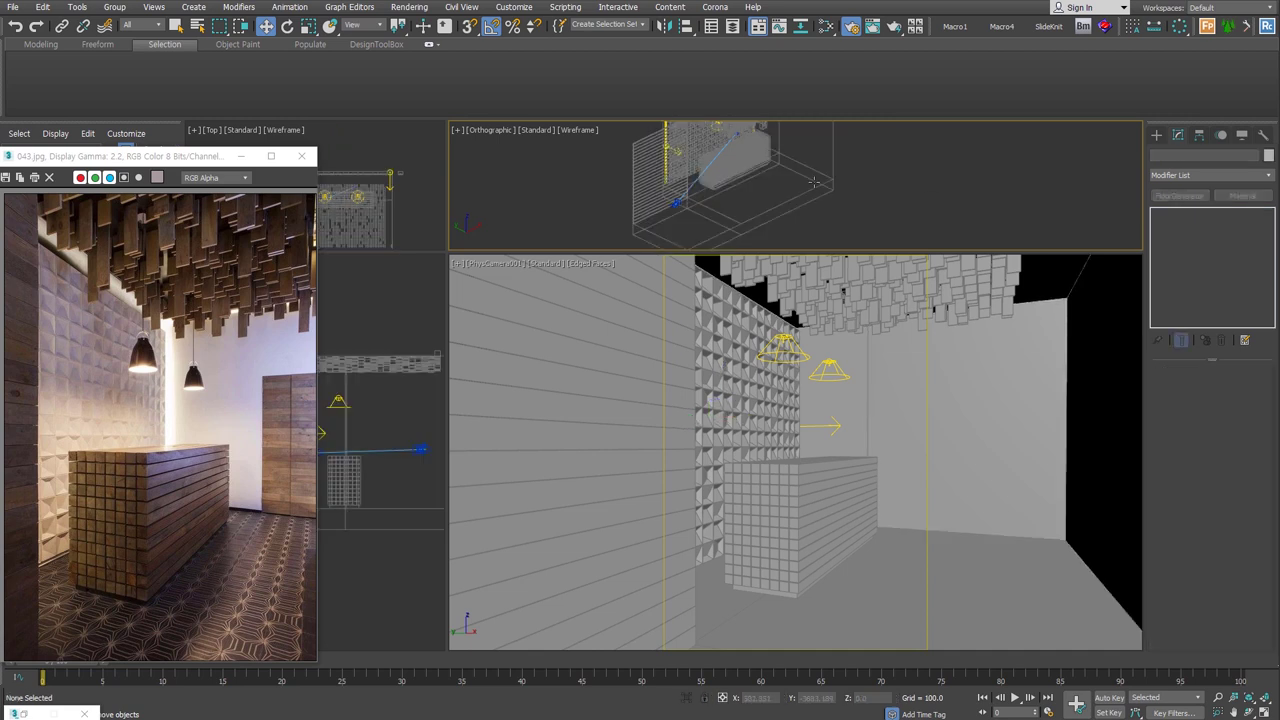
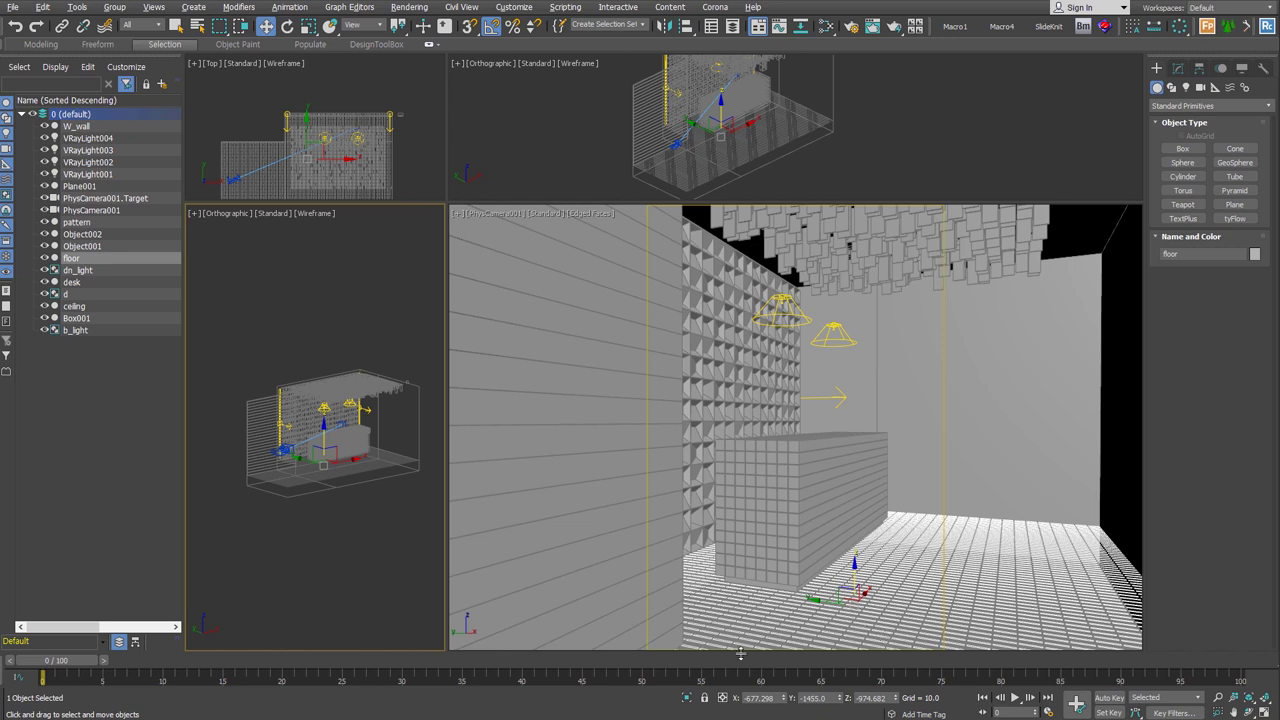
Step: Set the FloorGenerator maximum board length and width to 200 and zero the grout gaps
{"action": "left_click", "coordinate": [1178, 68]}
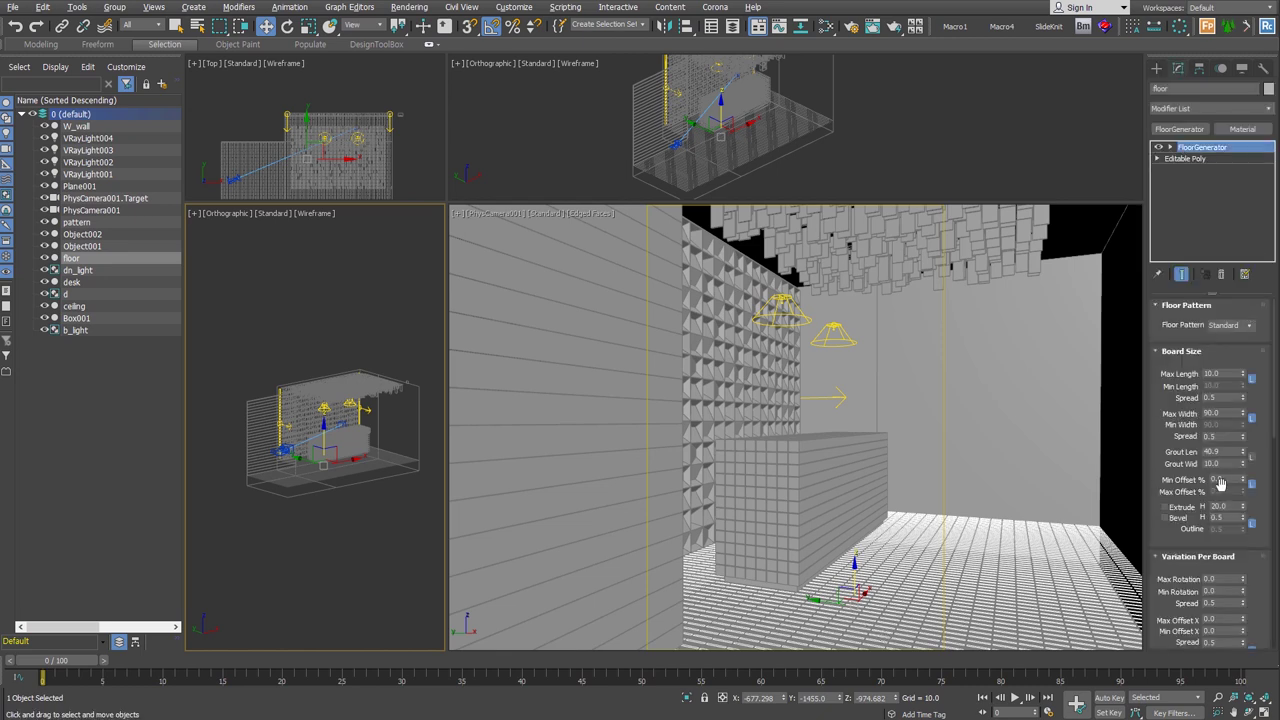
{"action": "left_click", "coordinate": [1212, 374]}
{"action": "type", "text": "200"}
{"action": "key", "text": "Return"}
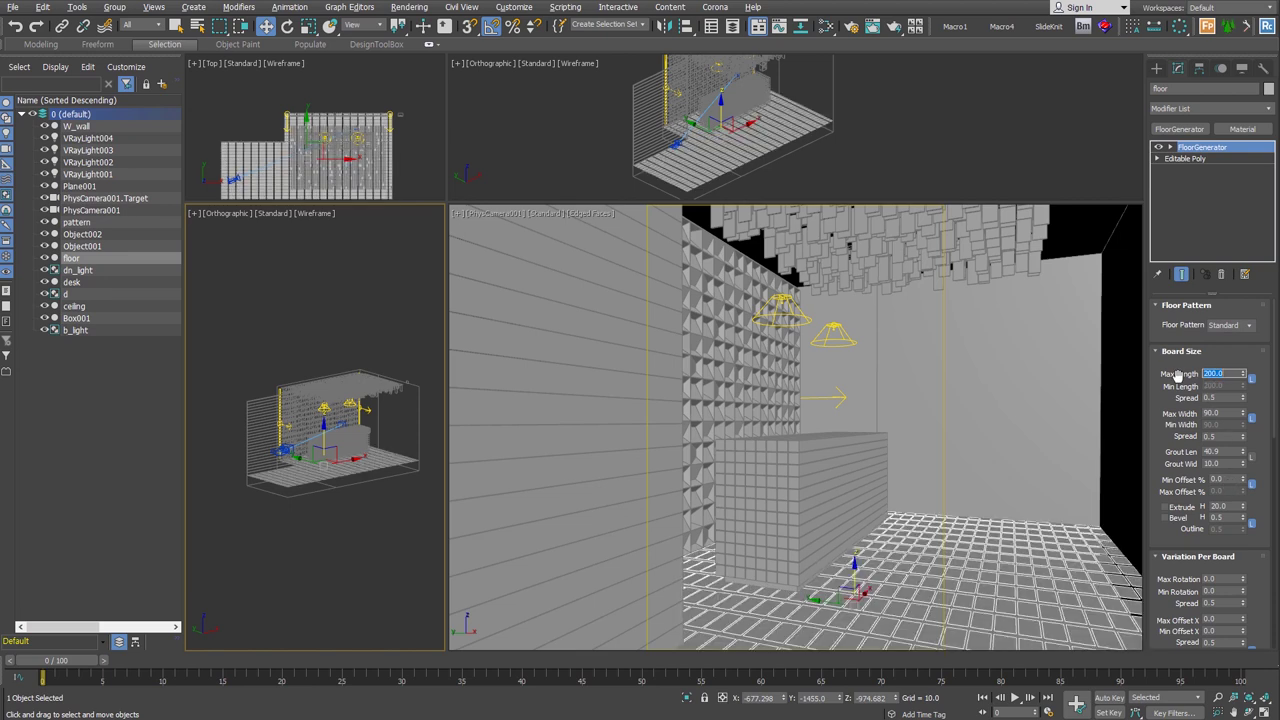
{"action": "left_click", "coordinate": [1215, 413]}
{"action": "type", "text": "0"}
{"action": "key", "text": "Return"}
{"action": "right_click", "coordinate": [1242, 466]}
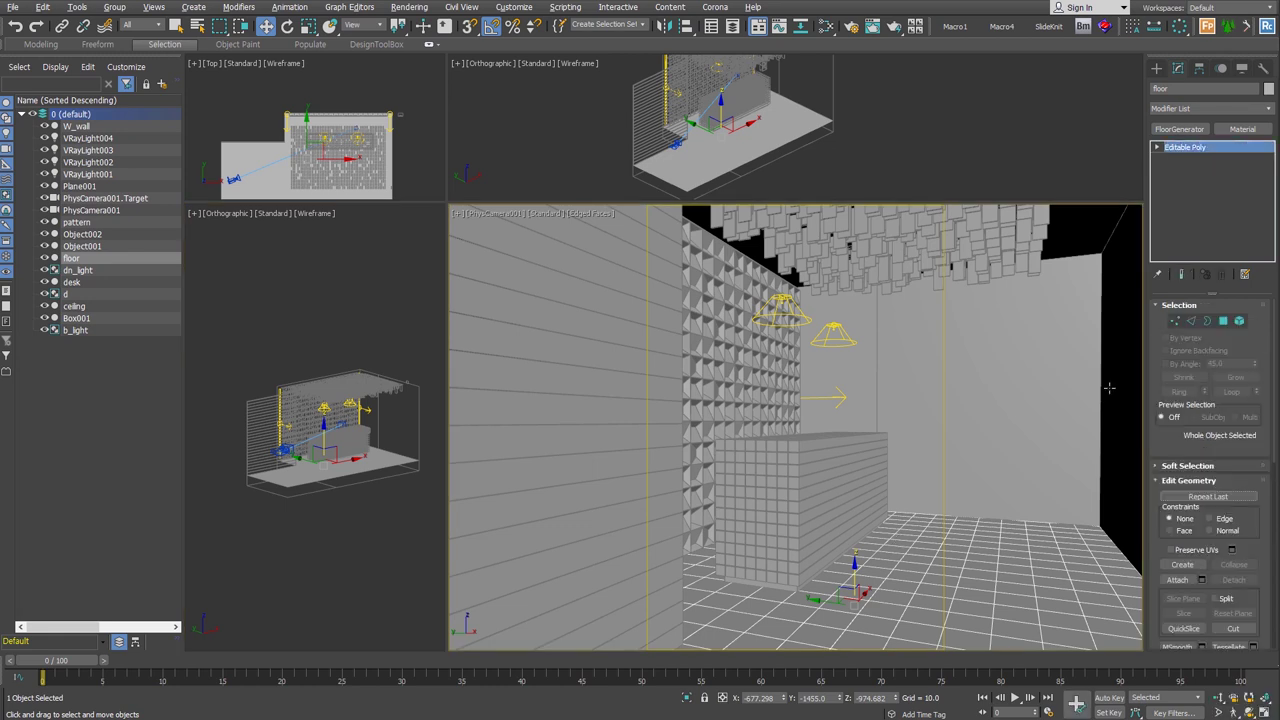
Step: Inspect the floor's vertex, polygon and border sub-object levels, then return to Edge mode
{"action": "left_click", "coordinate": [1191, 321]}
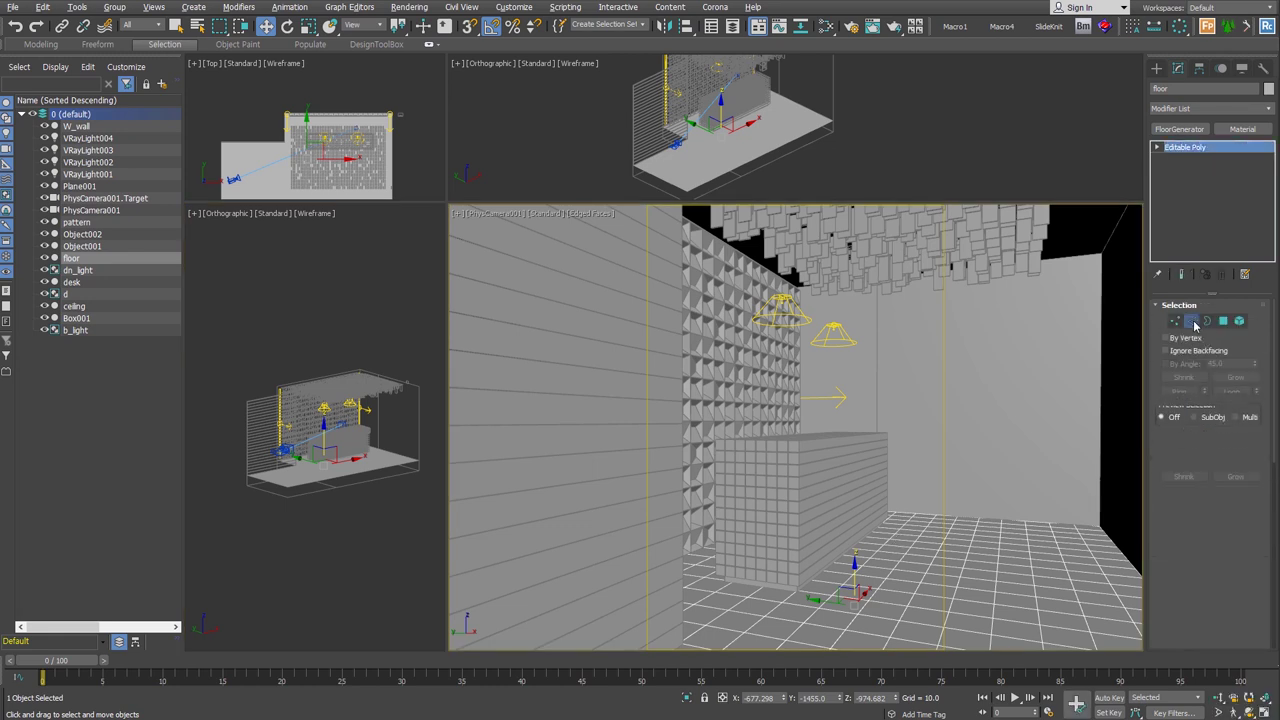
{"action": "left_click", "coordinate": [1176, 322]}
{"action": "left_click", "coordinate": [1222, 320]}
{"action": "left_click", "coordinate": [977, 584]}
{"action": "left_click_drag", "start_coordinate": [980, 557], "coordinate": [979, 558]}
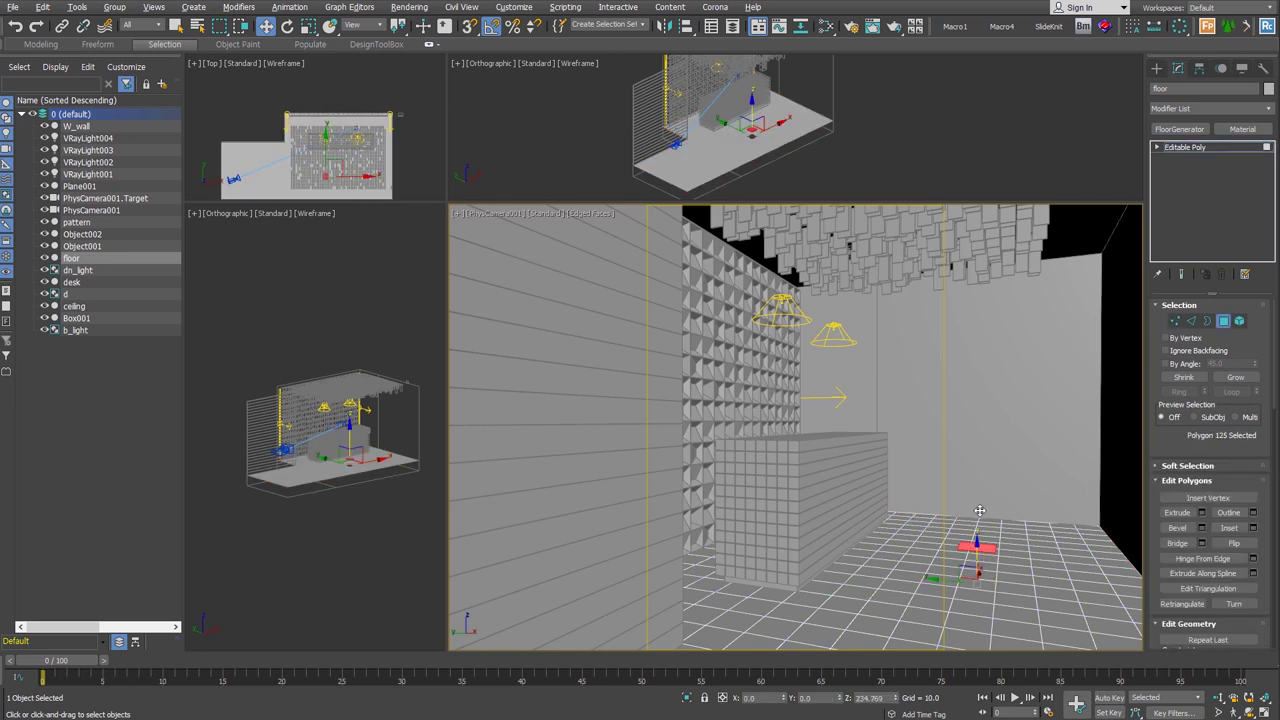
{"action": "left_click", "coordinate": [1176, 322]}
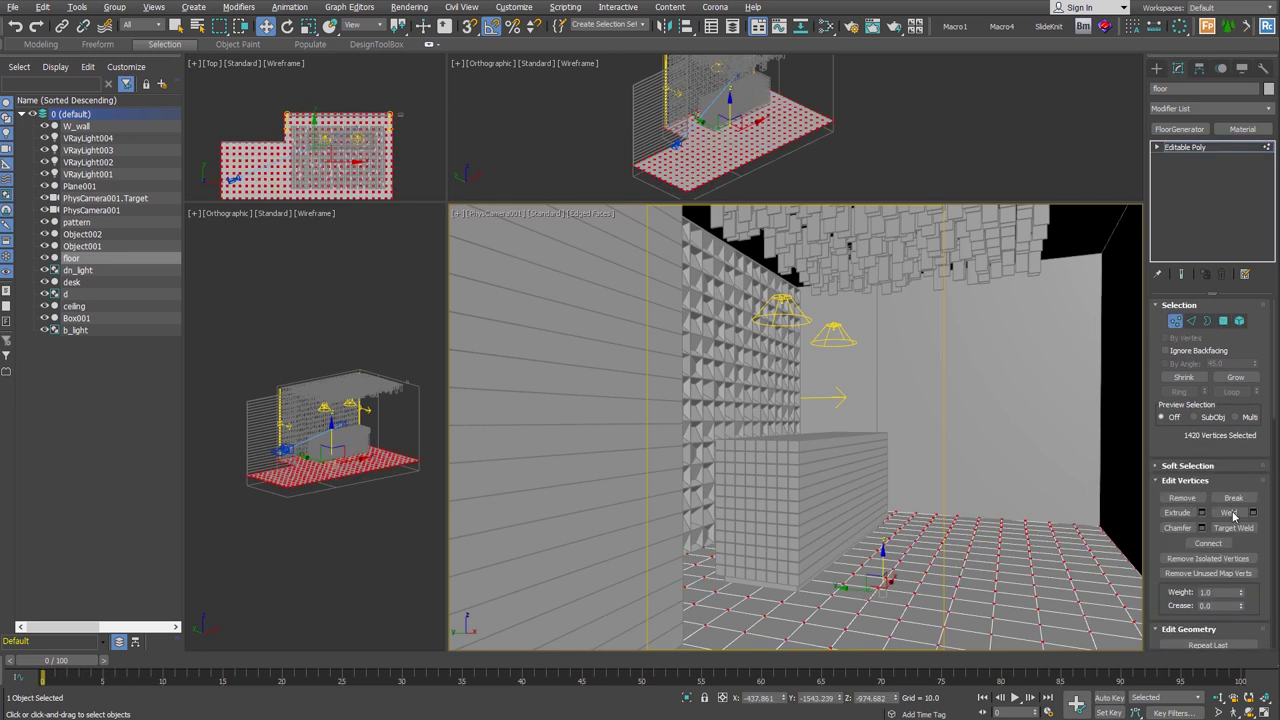
{"action": "left_click", "coordinate": [1208, 321]}
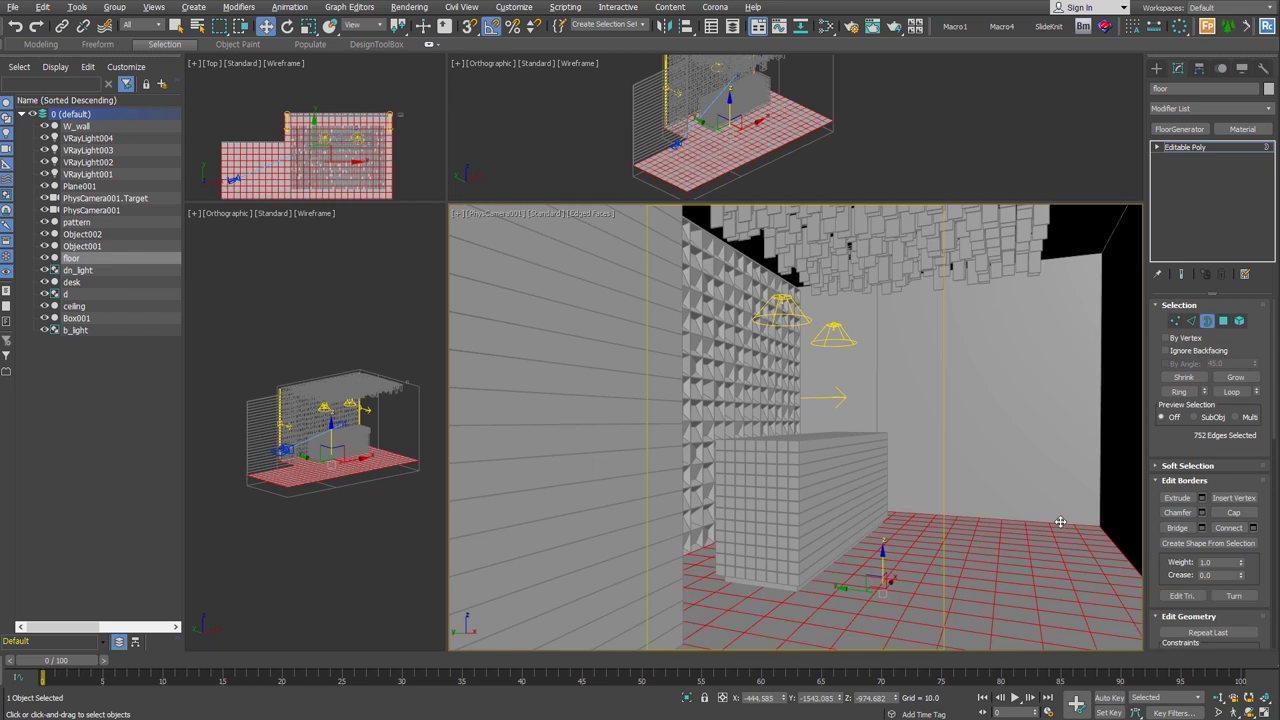
{"action": "left_click", "coordinate": [1057, 520]}
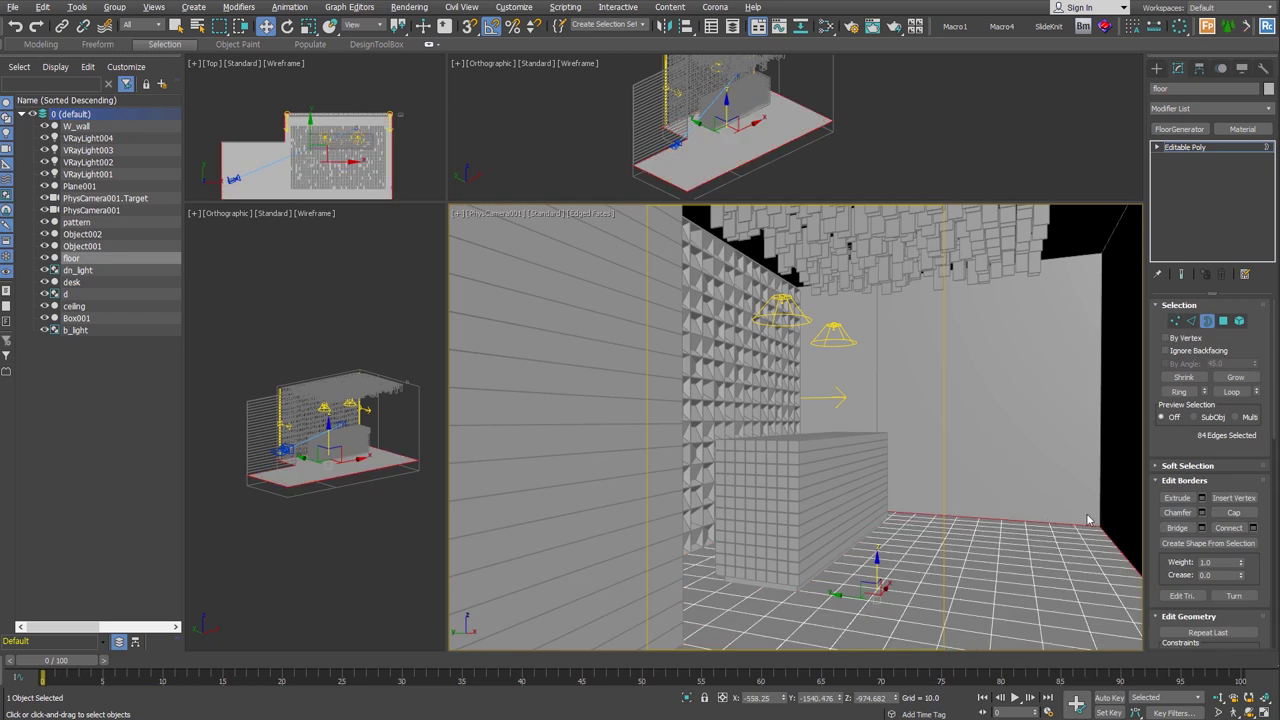
{"action": "left_click", "coordinate": [1190, 321]}
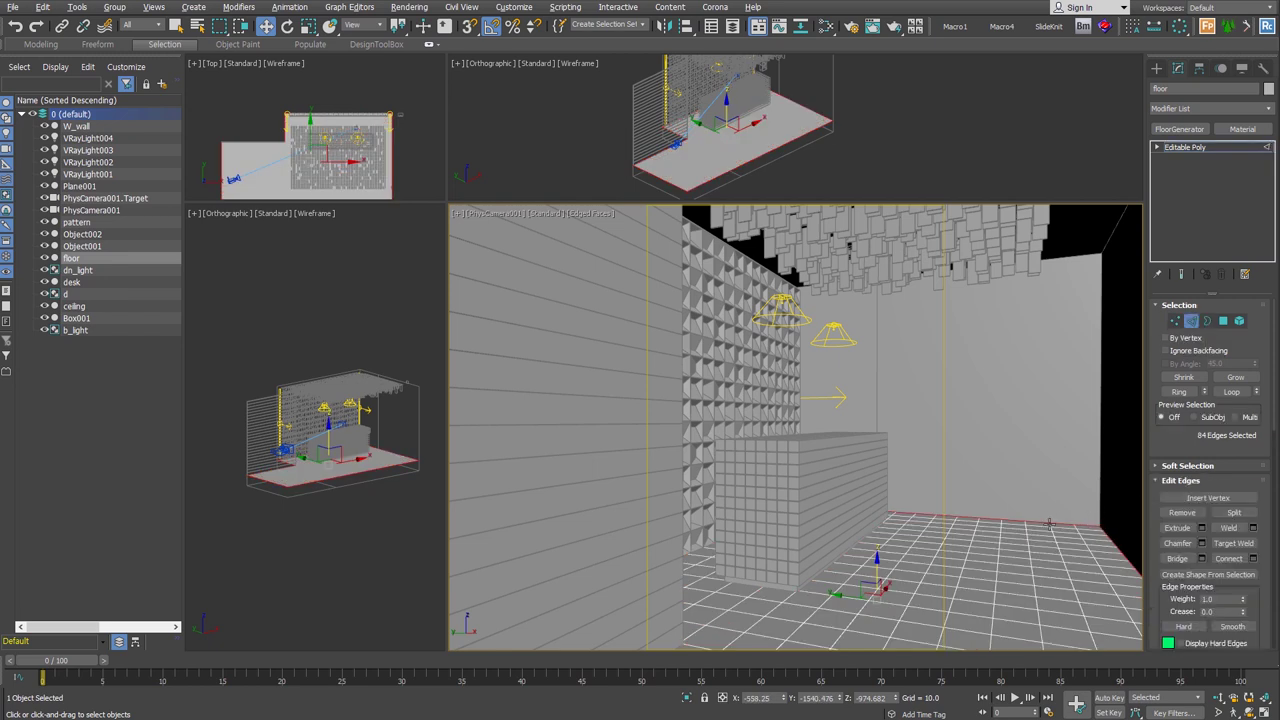
Step: Select every floor edge, isolate the floor and view it from above
{"action": "key", "text": "ctrl+a"}
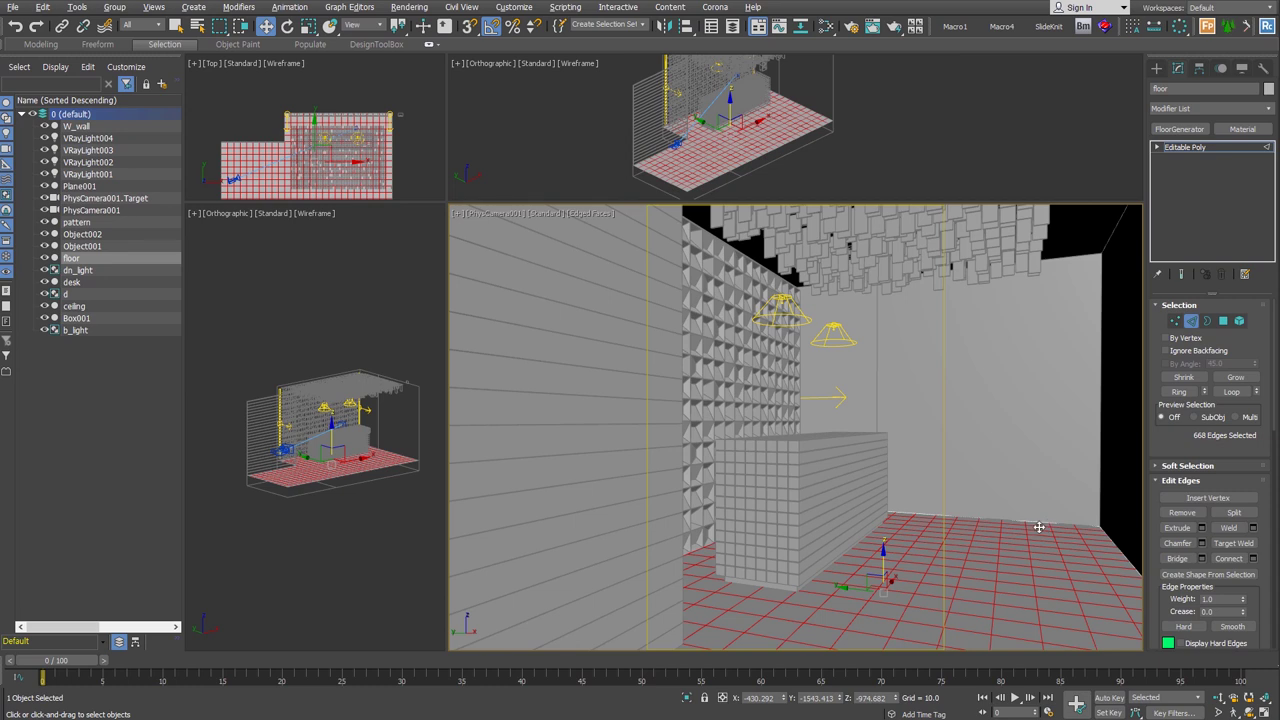
{"action": "key", "text": "alt+q"}
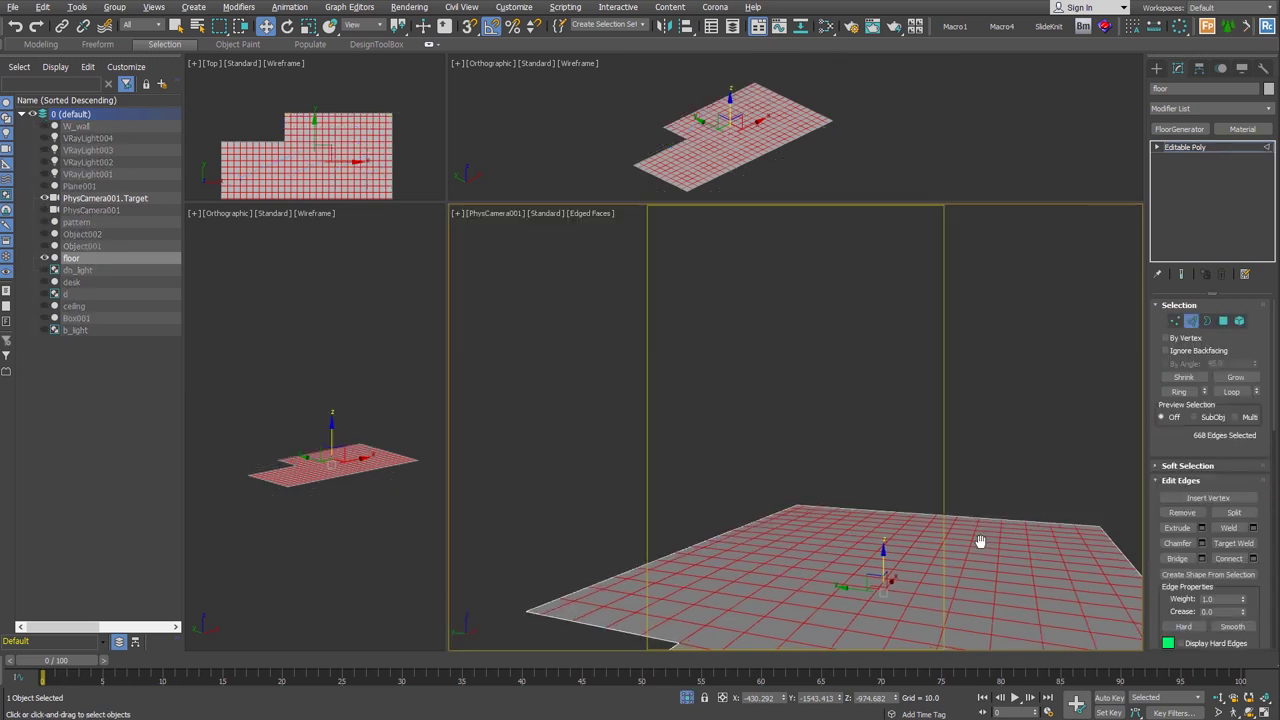
{"action": "key", "text": "u"}
{"action": "key", "text": "shift+ctrl+z"}
{"action": "middle_click_drag", "start_coordinate": [903, 471], "coordinate": [750, 493], "text": "alt"}
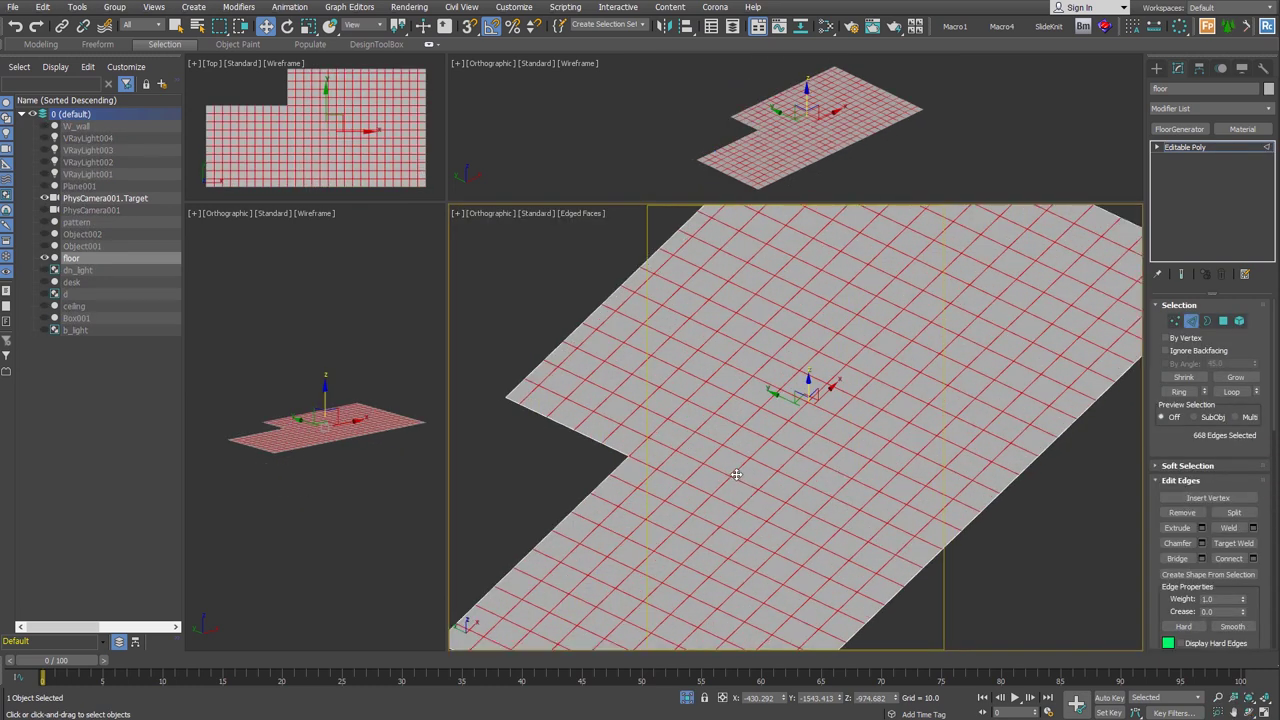
{"action": "scroll", "coordinate": [897, 571], "scroll_direction": "up", "scroll_amount": 2}
{"action": "scroll", "coordinate": [868, 526], "scroll_direction": "up", "scroll_amount": 5}
Step: Extrude all selected edges with a width of 2 to form the grout strips
{"action": "right_click", "coordinate": [892, 456]}
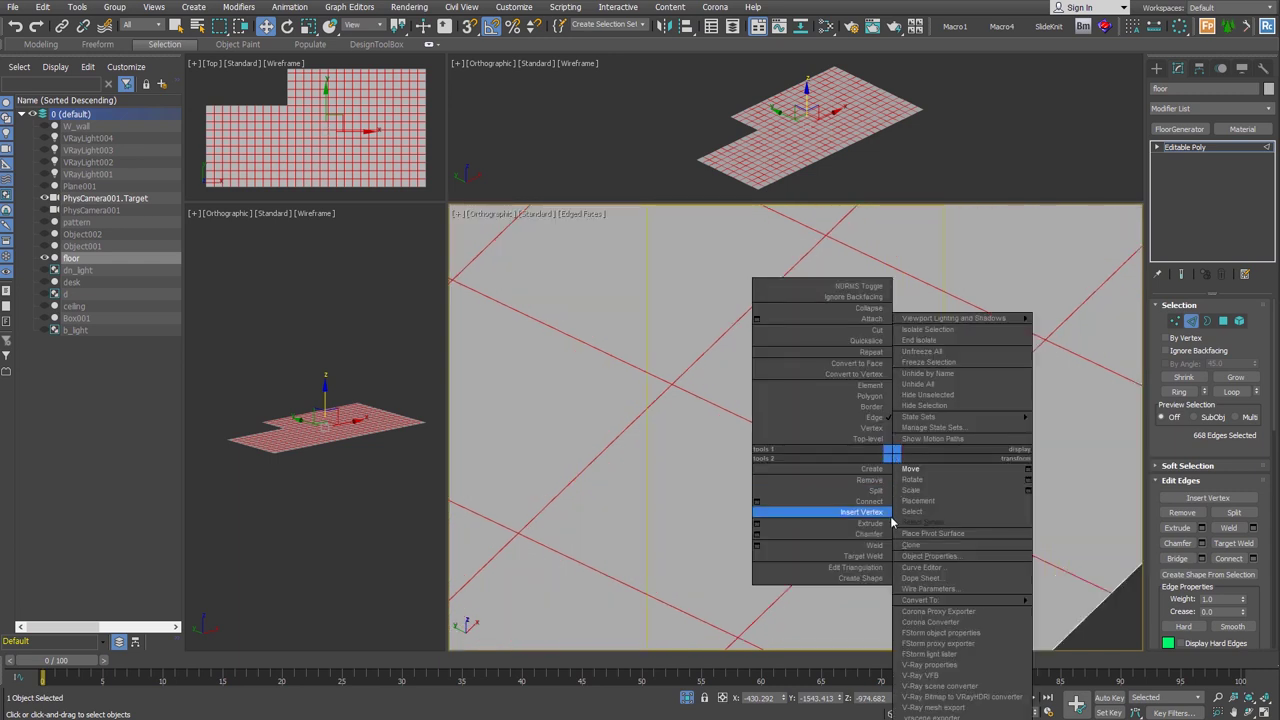
{"action": "left_click", "coordinate": [757, 527]}
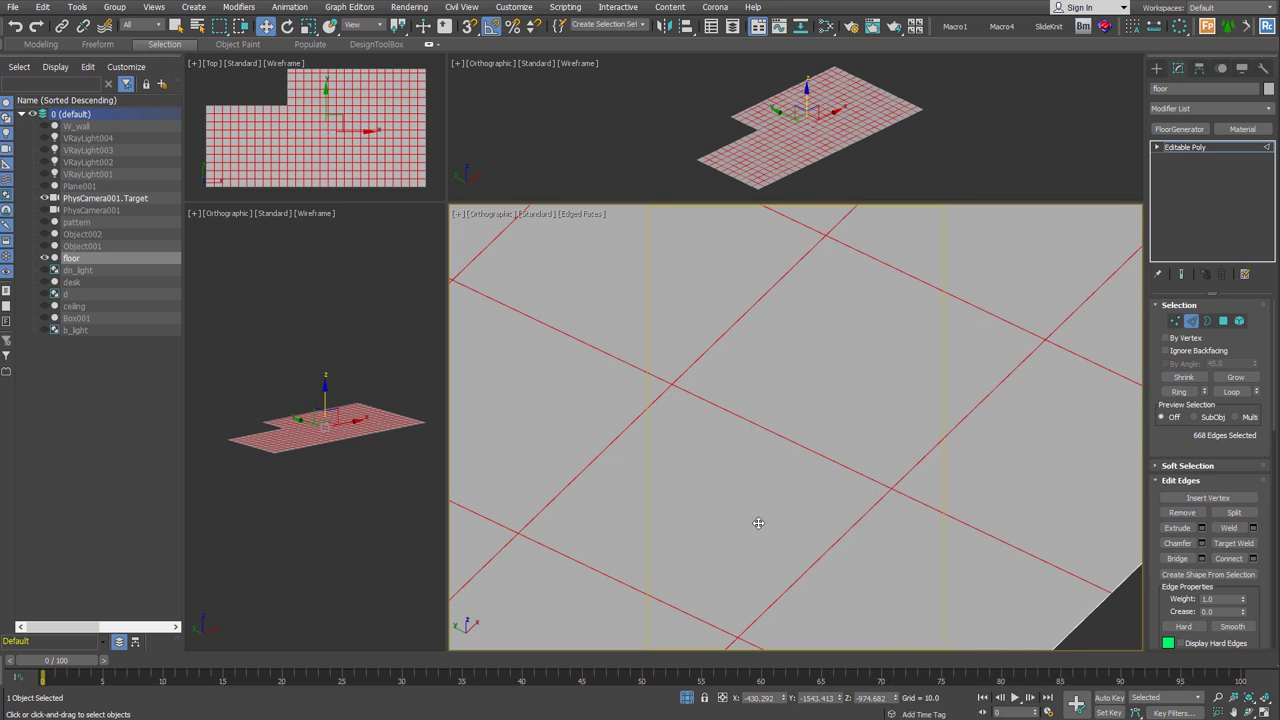
{"action": "left_click", "coordinate": [818, 454]}
{"action": "type", "text": "2"}
{"action": "key", "text": "Return"}
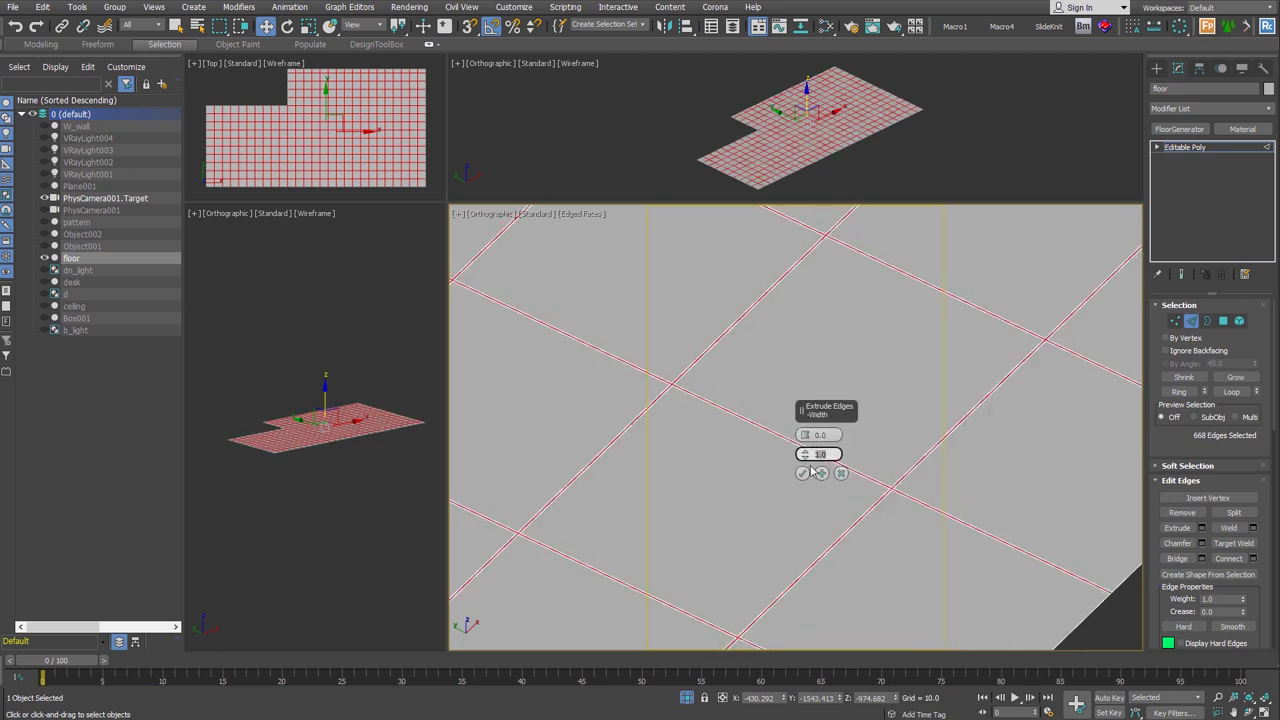
{"action": "left_click", "coordinate": [802, 473]}
{"action": "left_click", "coordinate": [1224, 321]}
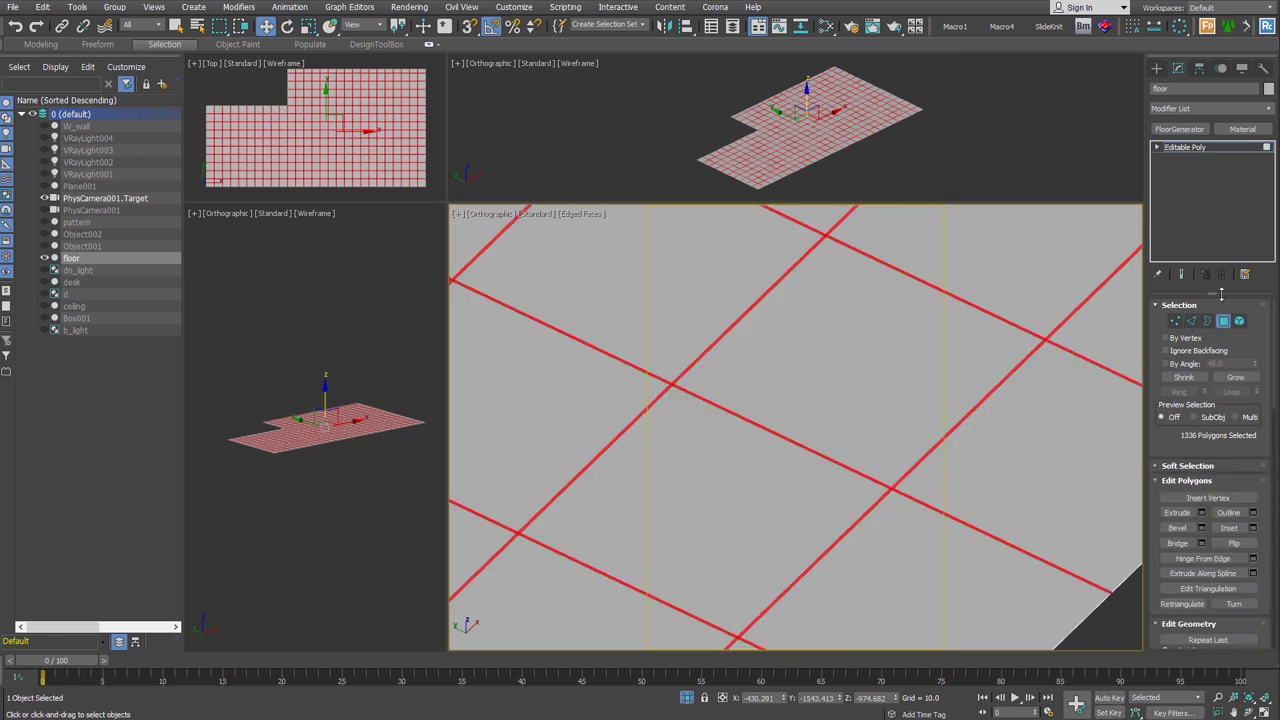
{"action": "scroll", "coordinate": [1222, 260], "scroll_direction": "down", "scroll_amount": 3}
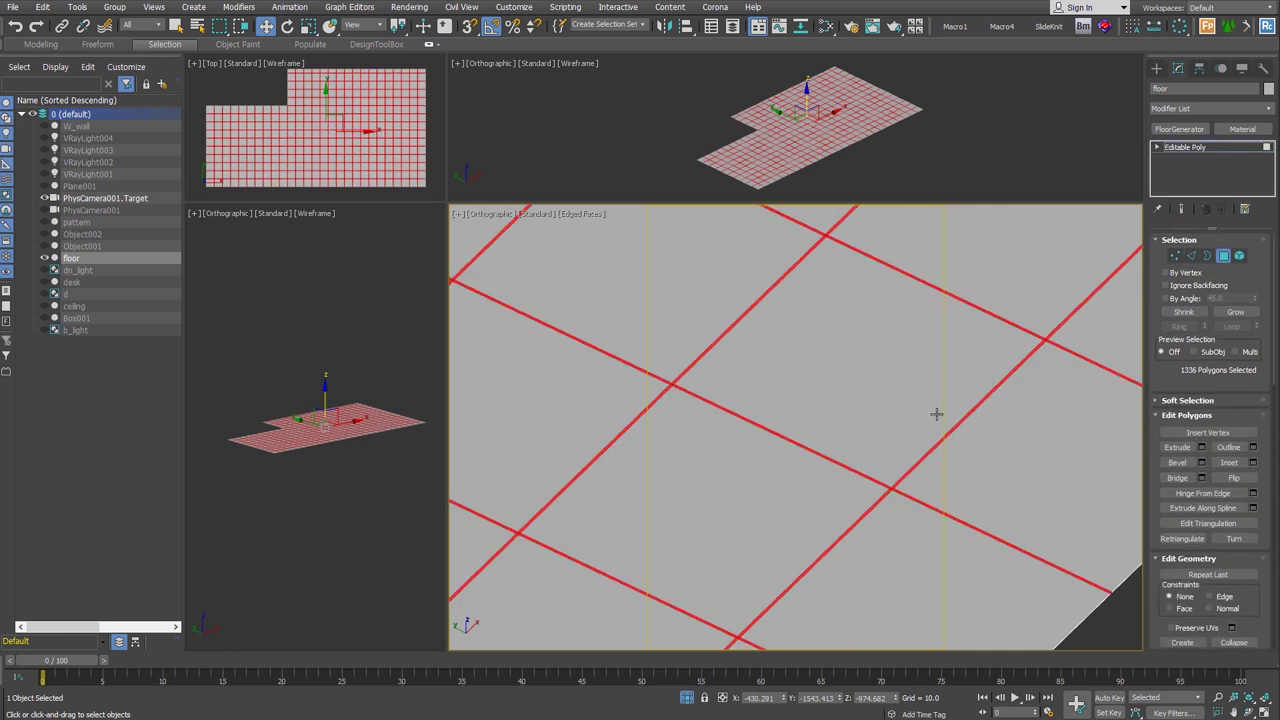
Step: Detach the grout strips into a separate object named grout
{"action": "key", "text": "alt+d"}
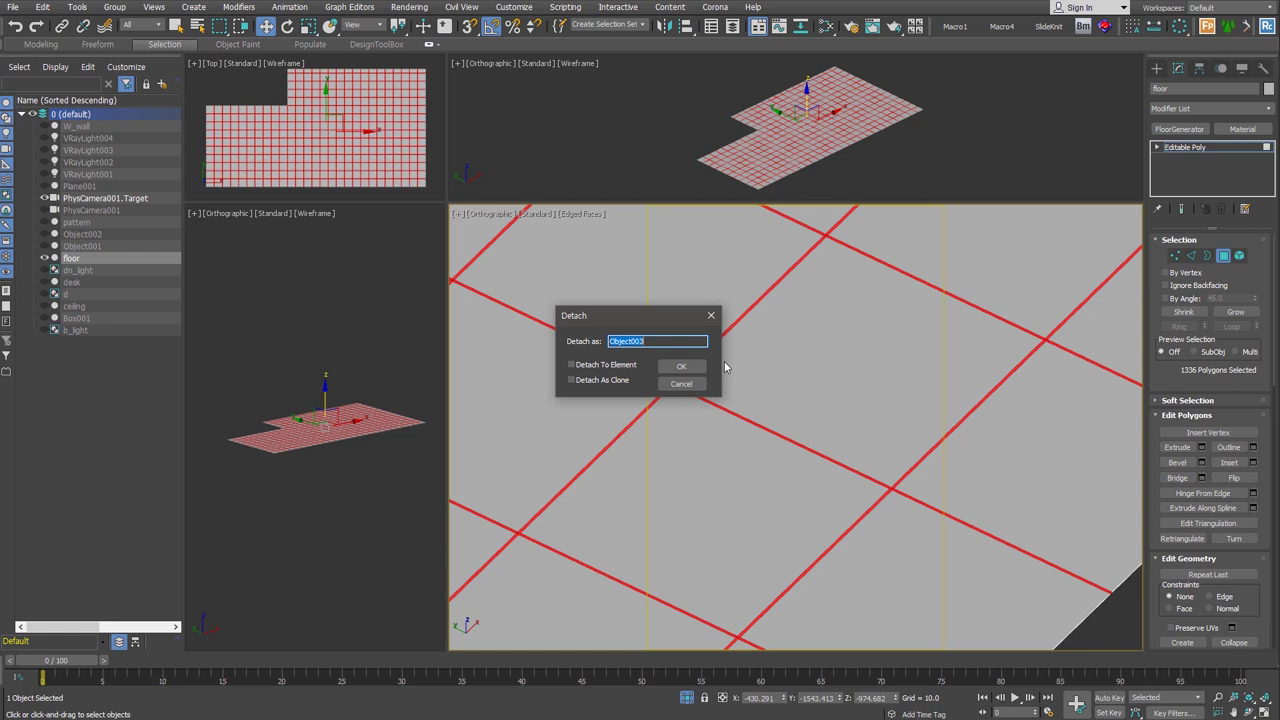
{"action": "type", "text": "grout"}
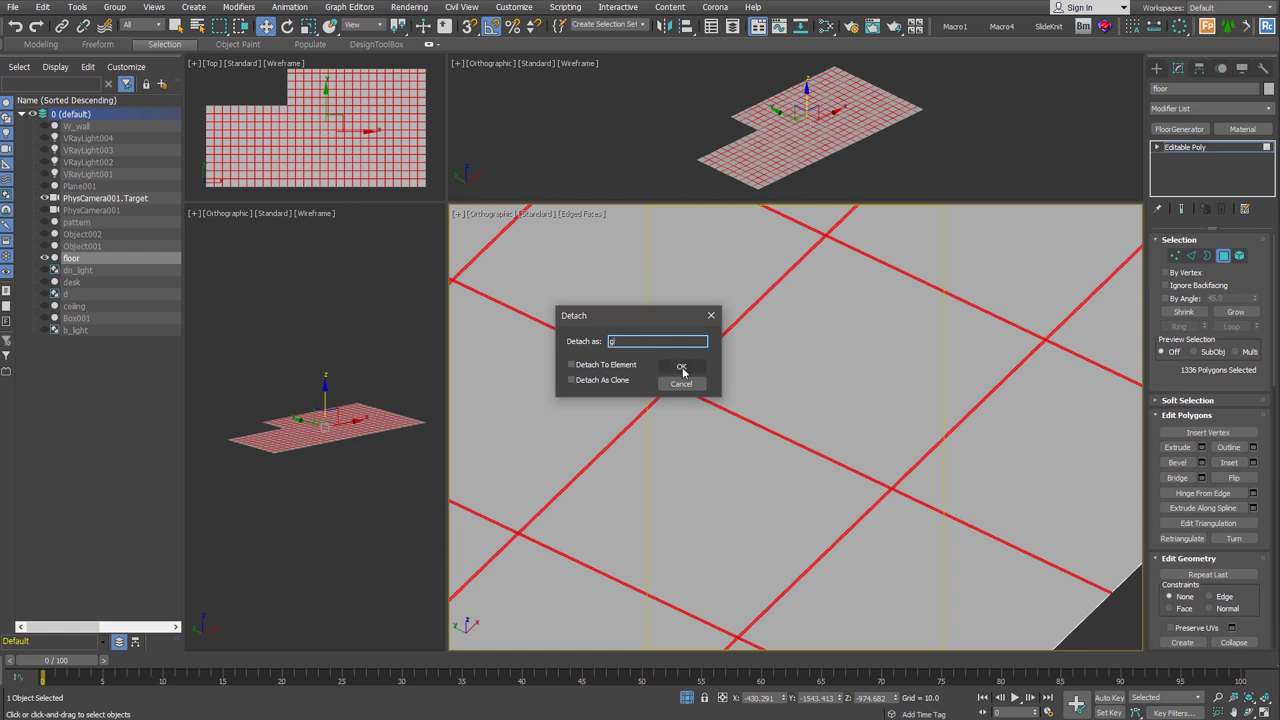
{"action": "left_click", "coordinate": [681, 367]}
{"action": "left_click", "coordinate": [1223, 256]}
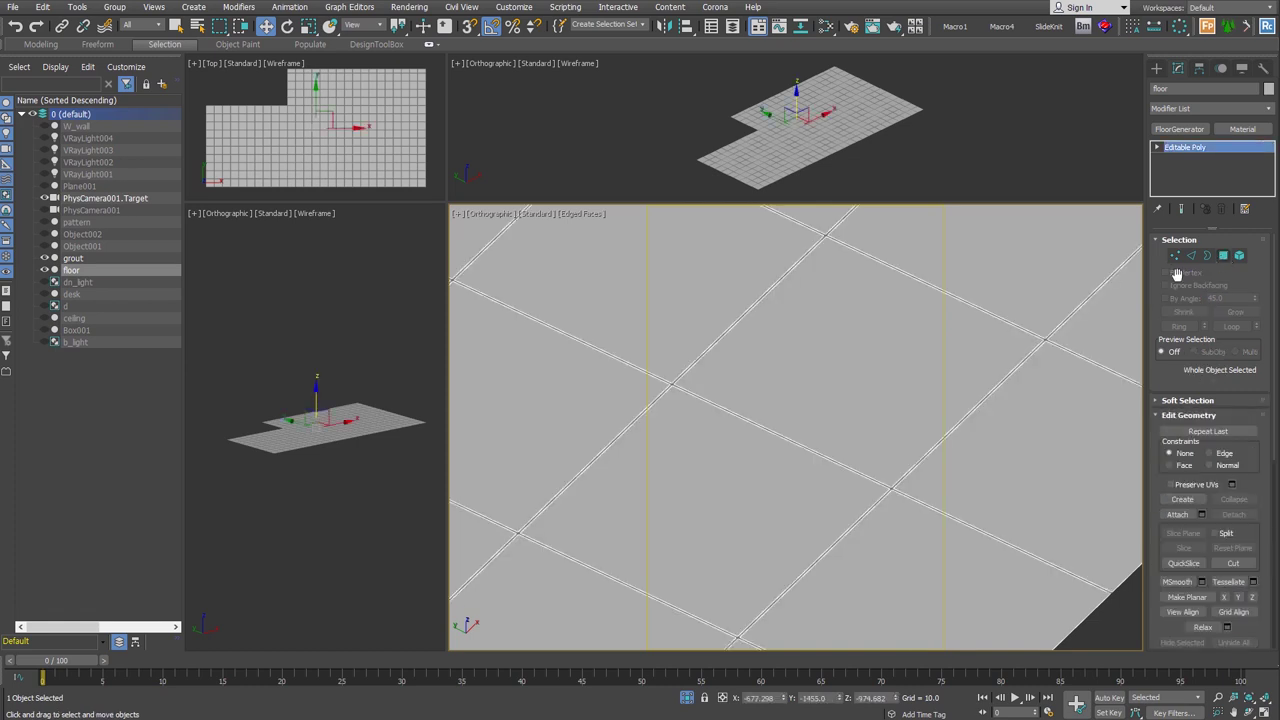
{"action": "scroll", "coordinate": [889, 490], "scroll_direction": "up", "scroll_amount": 2}
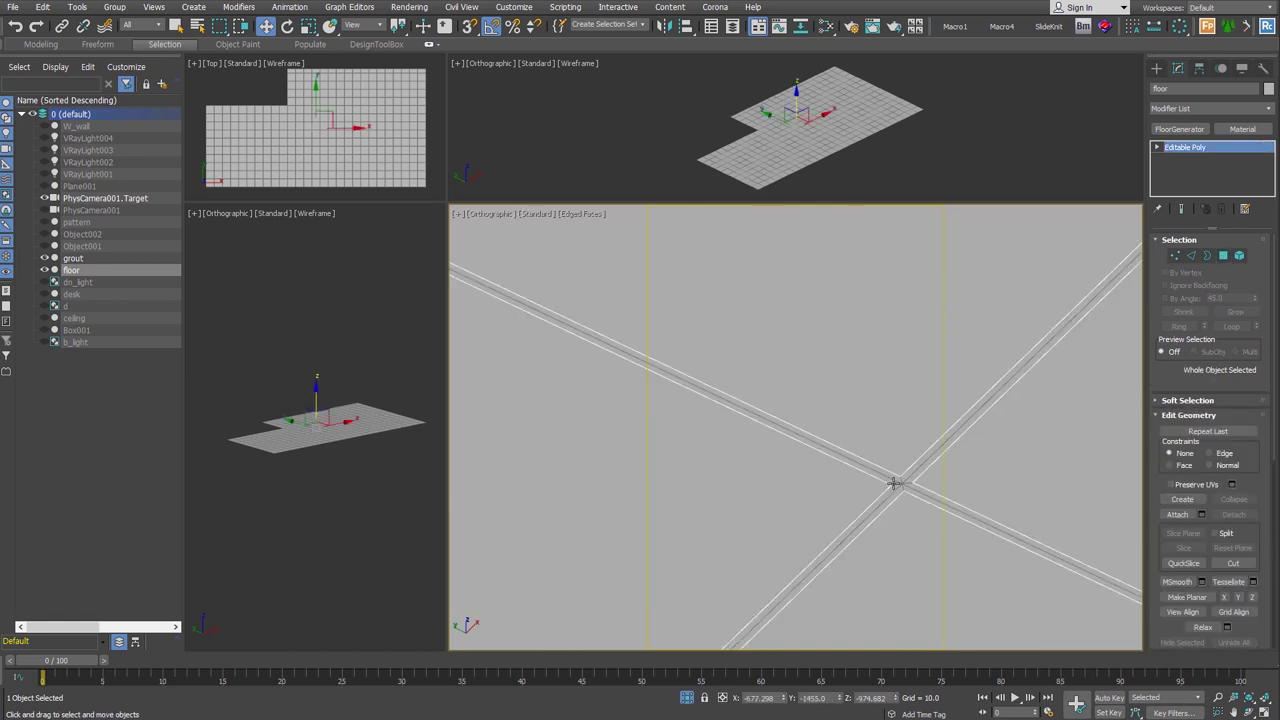
Step: Try a Shell on the floor, remove it, then bevel all floor tiles slightly
{"action": "key", "text": "alt+s"}
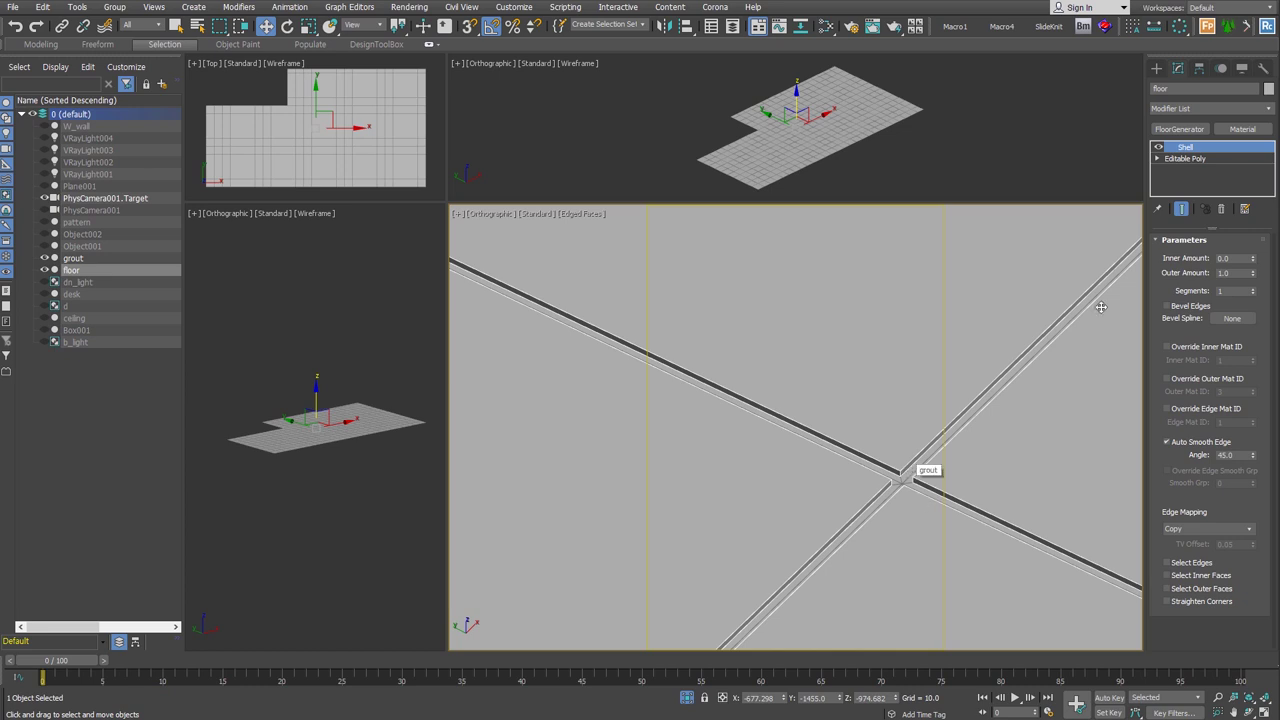
{"action": "left_click", "coordinate": [1222, 212]}
{"action": "left_click", "coordinate": [1222, 256]}
{"action": "key", "text": "ctrl+a"}
{"action": "right_click", "coordinate": [916, 397]}
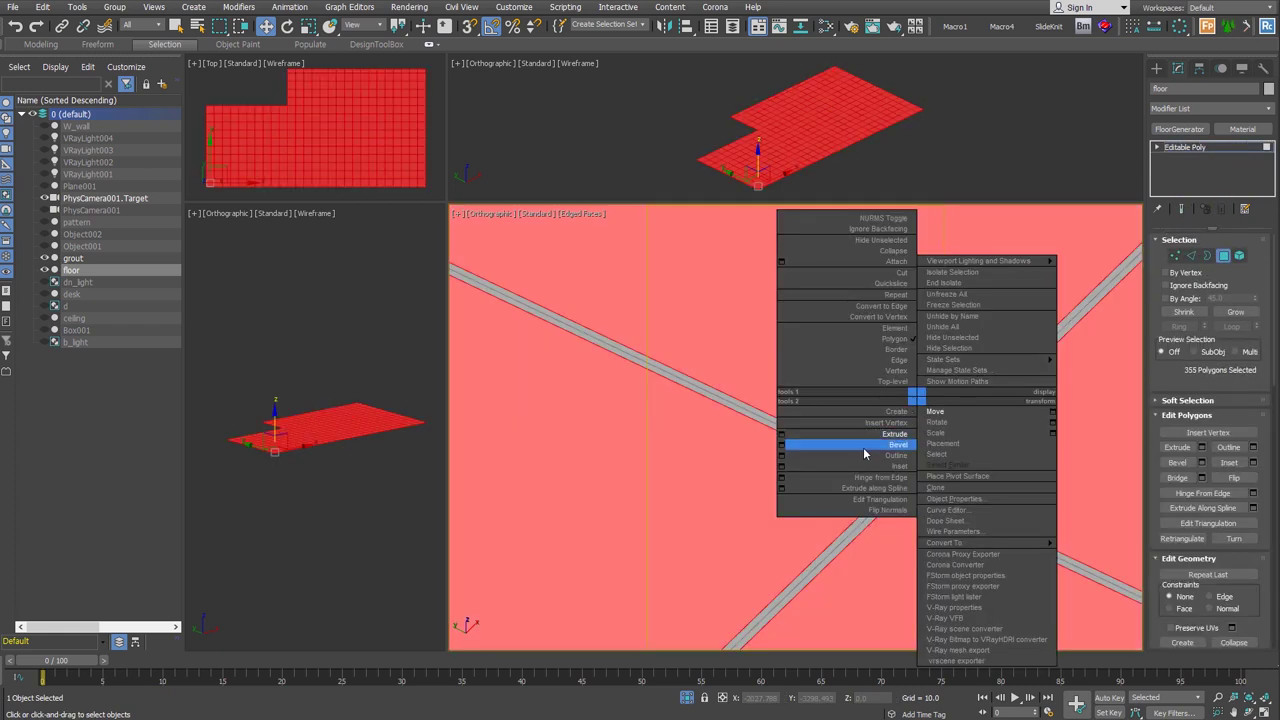
{"action": "left_click", "coordinate": [893, 448]}
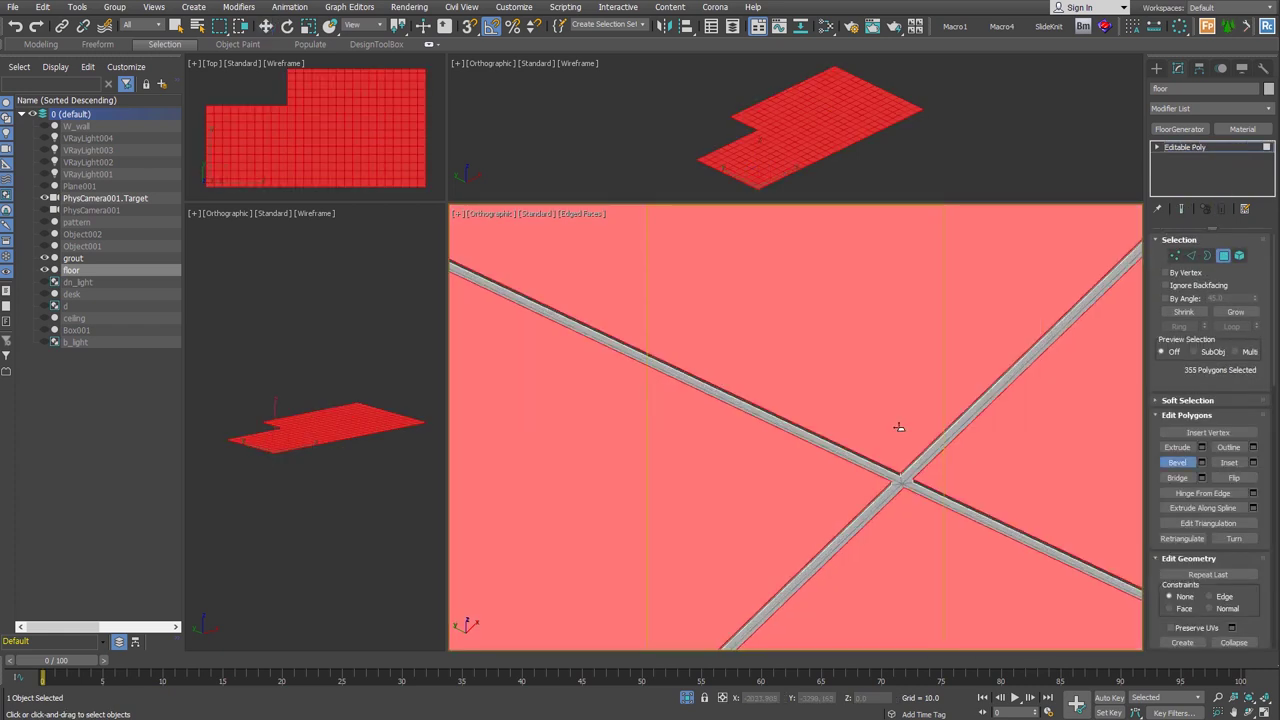
{"action": "left_click_drag", "start_coordinate": [899, 427], "coordinate": [900, 433]}
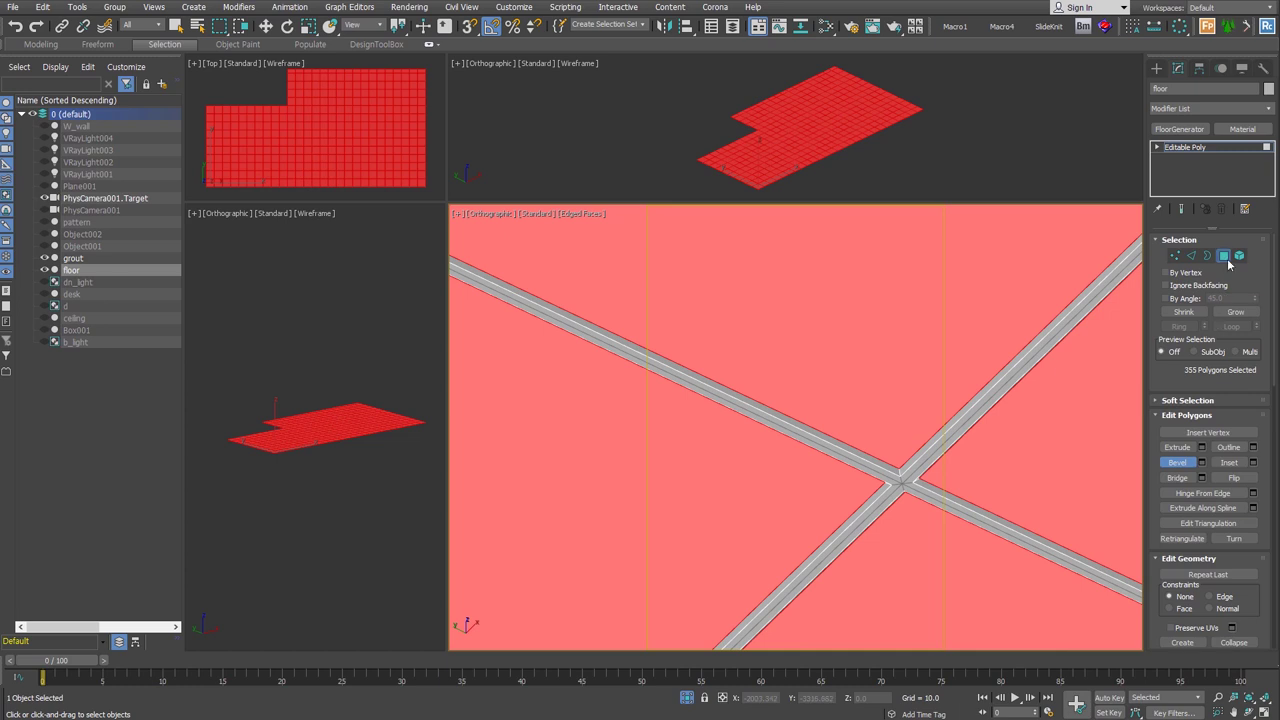
Step: Select the floor together with the grout and zoom in on a grout intersection
{"action": "left_click", "coordinate": [1226, 259]}
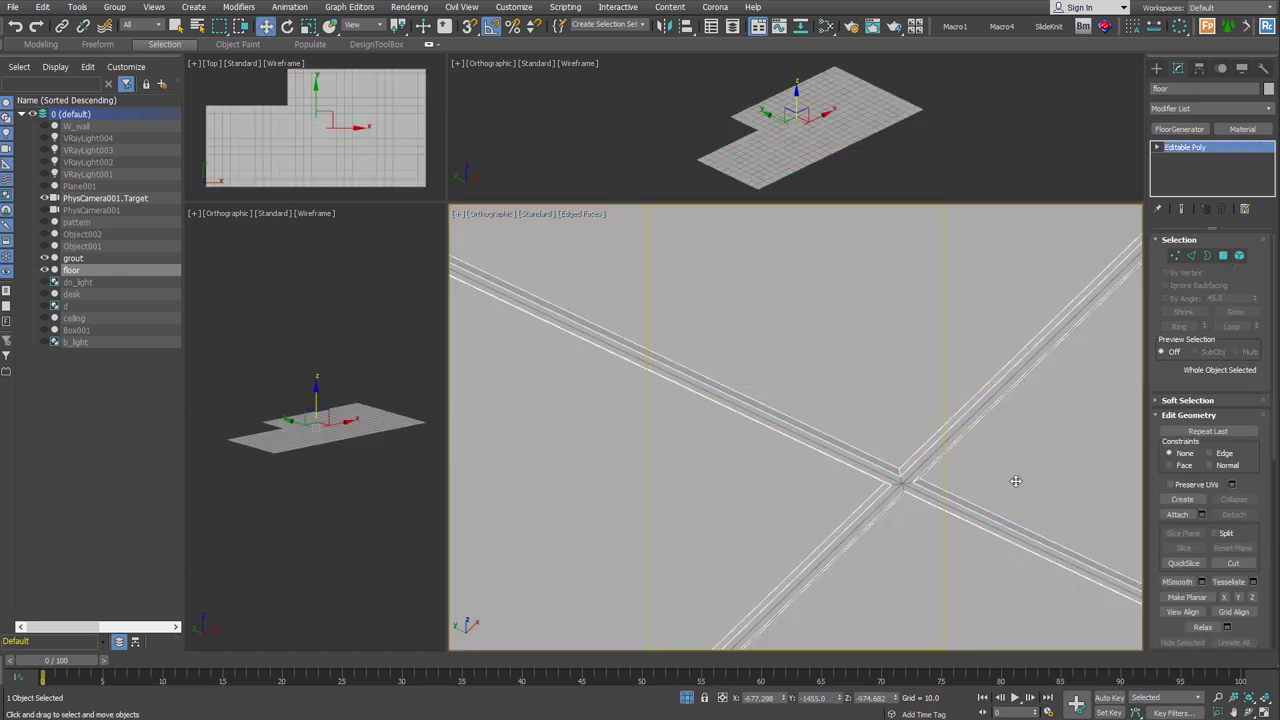
{"action": "left_click", "coordinate": [899, 484], "text": "ctrl"}
{"action": "scroll", "coordinate": [899, 484], "scroll_direction": "down", "scroll_amount": 5}
{"action": "scroll", "coordinate": [800, 420], "scroll_direction": "up", "scroll_amount": 3}
Step: Add a Material modifier to the grout object
{"action": "scroll", "coordinate": [745, 380], "scroll_direction": "up", "scroll_amount": 3}
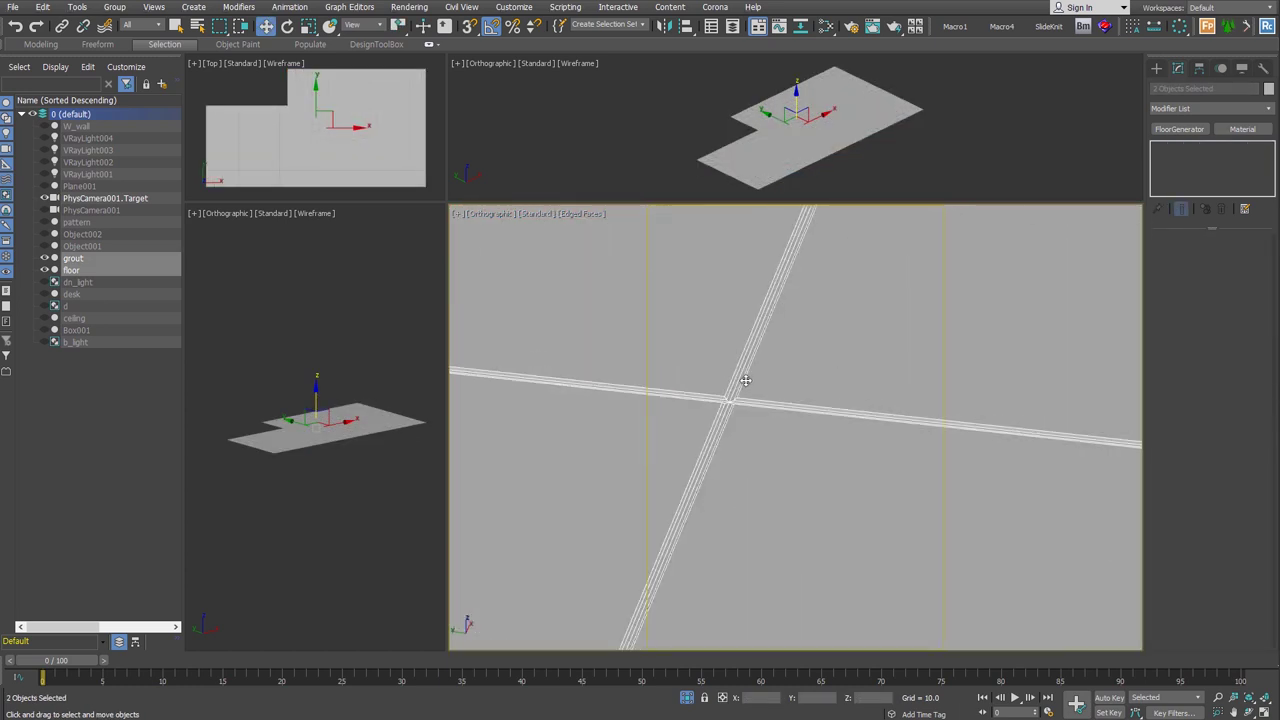
{"action": "scroll", "coordinate": [745, 380], "scroll_direction": "up", "scroll_amount": 2}
{"action": "left_click", "coordinate": [763, 400]}
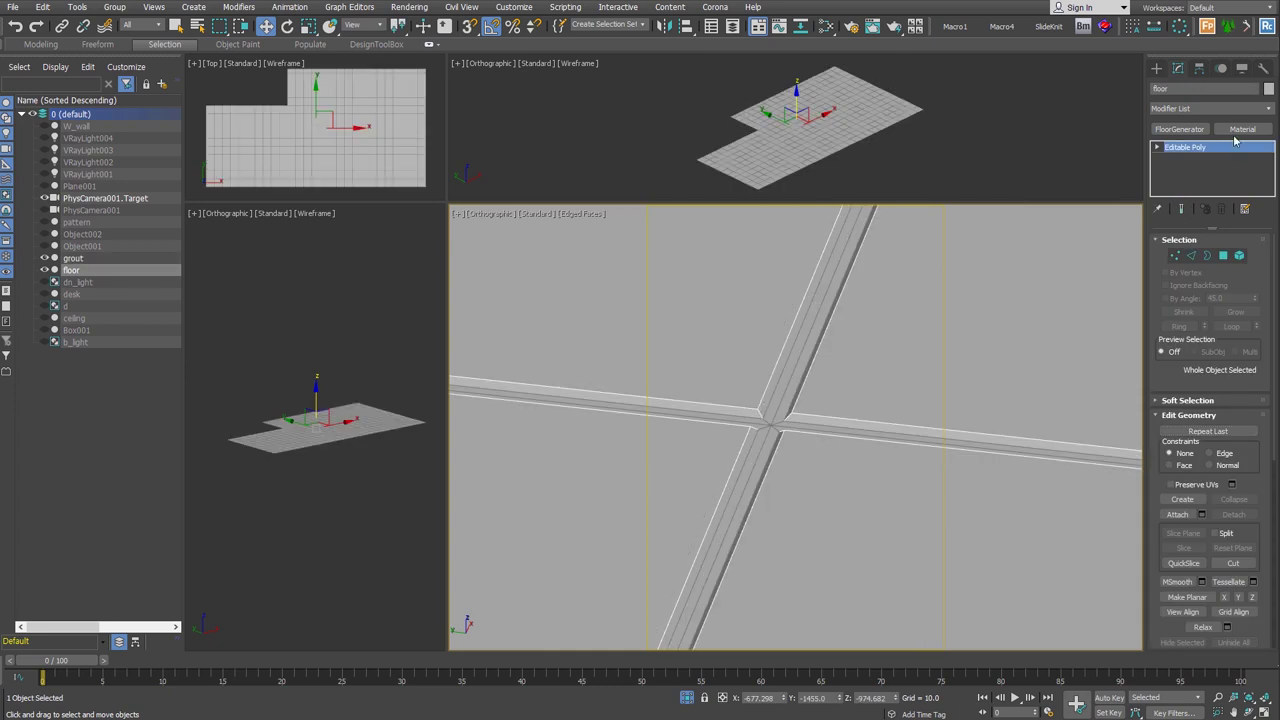
{"action": "left_click", "coordinate": [770, 427]}
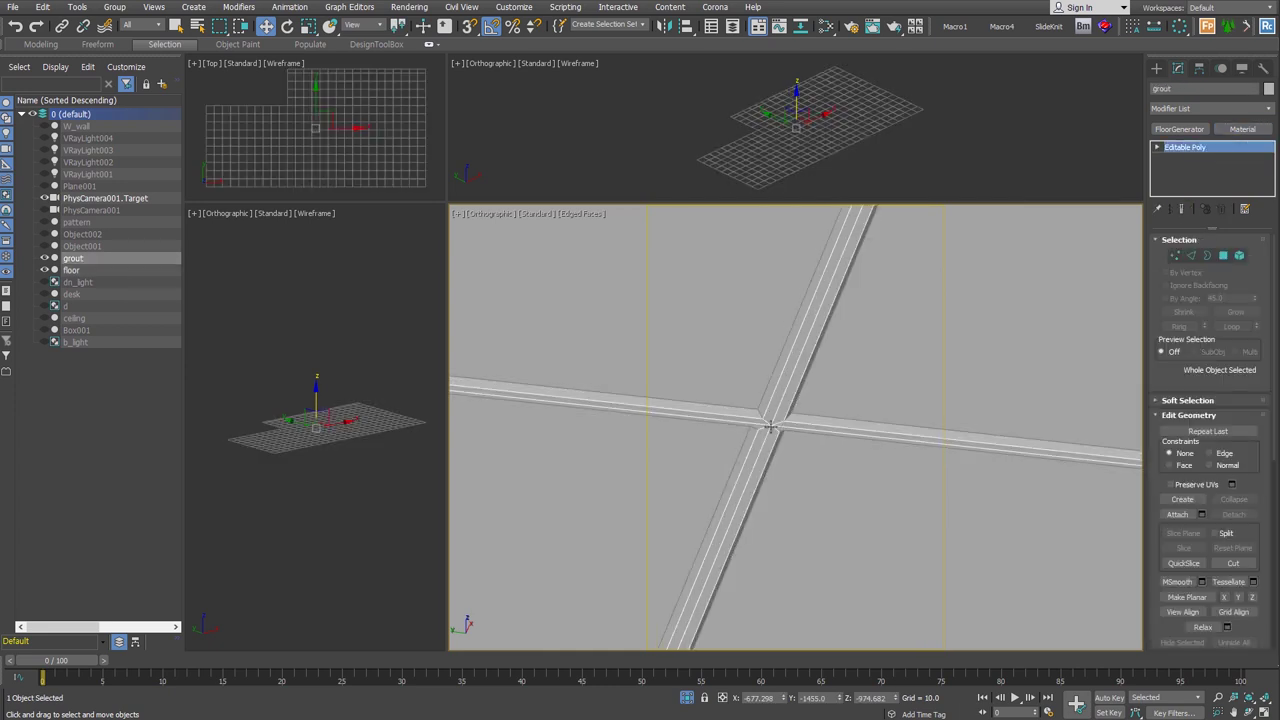
{"action": "left_click", "coordinate": [1242, 129]}
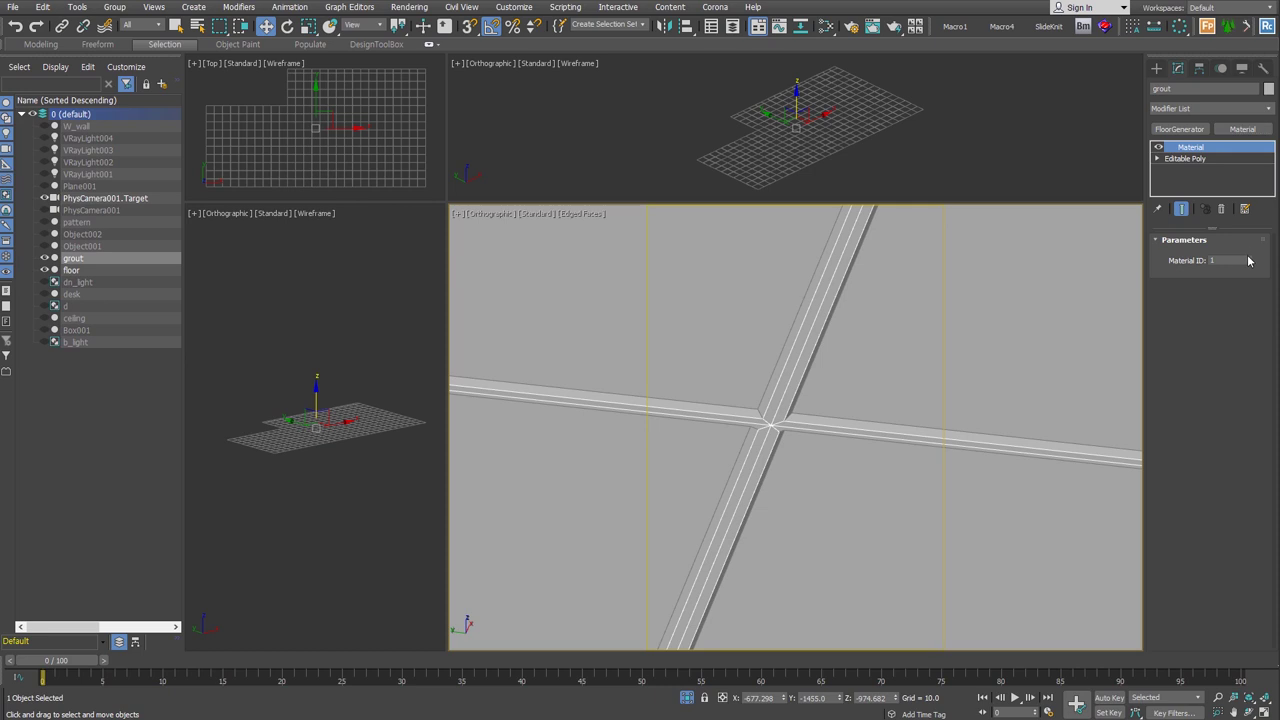
Step: Group the floor and grout into a group named floor
{"action": "left_click", "coordinate": [757, 398], "text": "ctrl"}
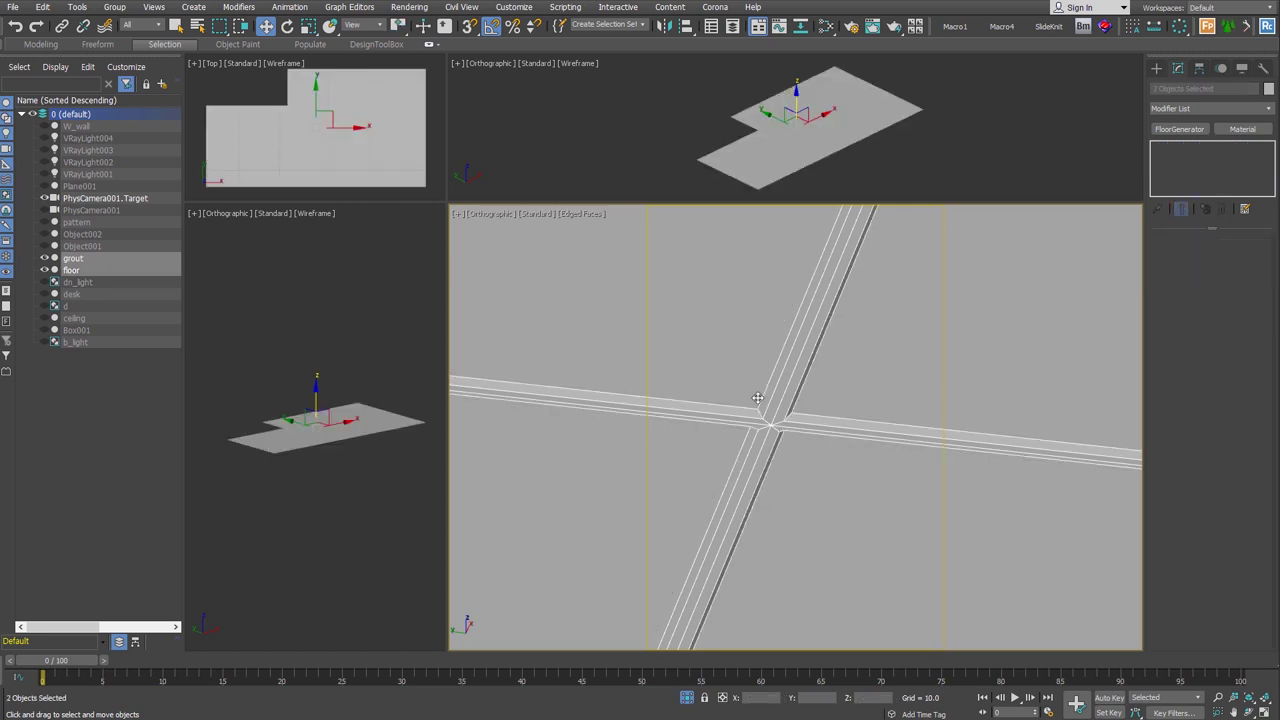
{"action": "key", "text": "ctrl+g"}
{"action": "type", "text": "floor"}
{"action": "key", "text": "Return"}
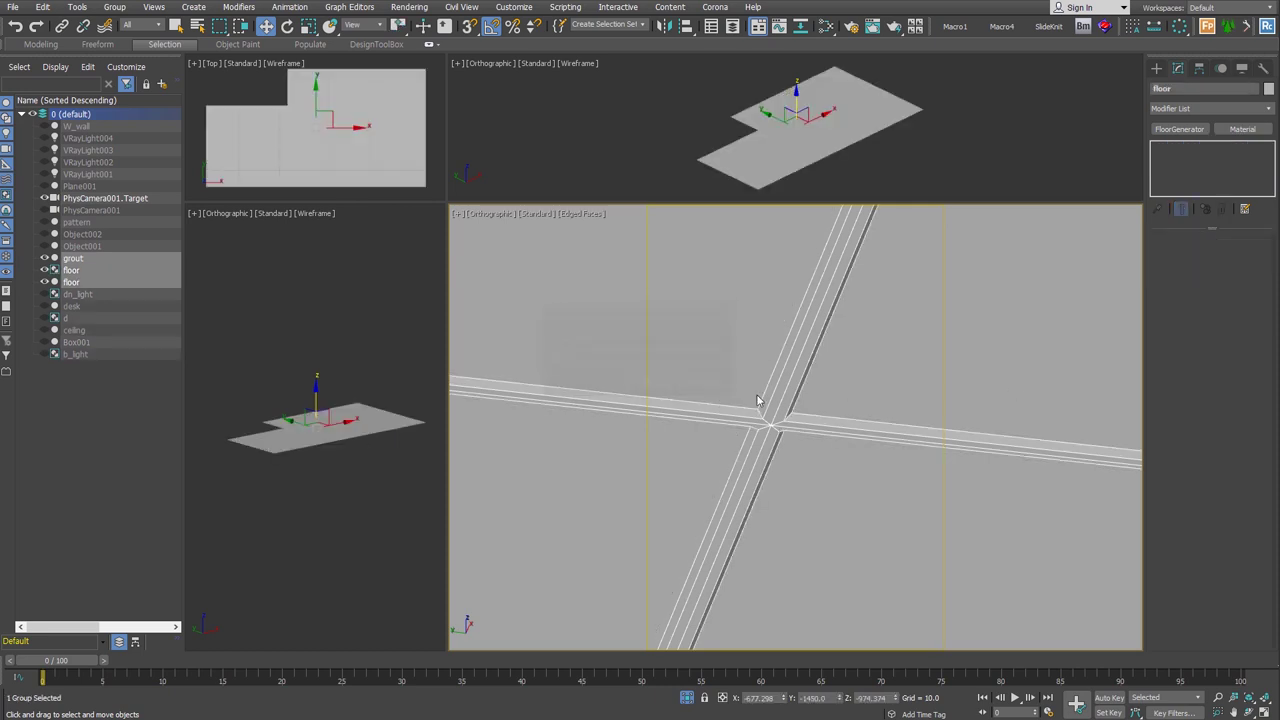
Step: Create a two-slot Multi/Sub-Object material named floor in the Slate Material Editor
{"action": "left_click", "coordinate": [826, 26]}
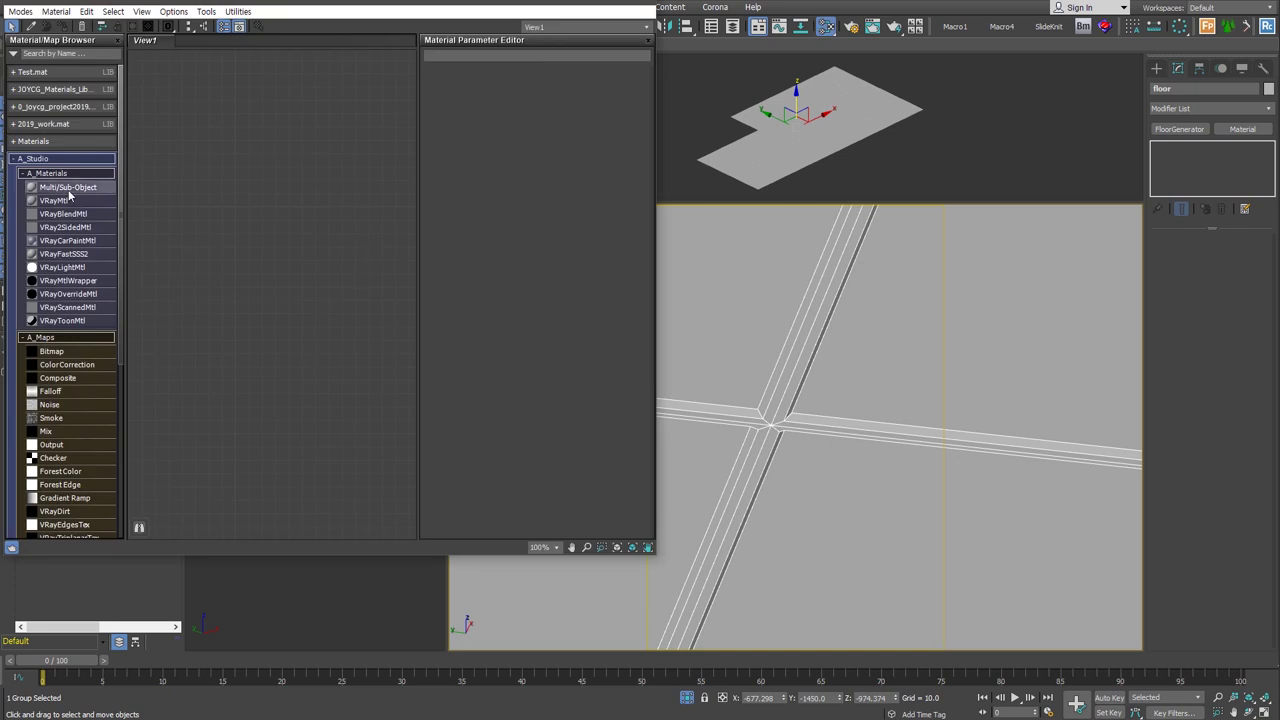
{"action": "left_click_drag", "start_coordinate": [70, 187], "coordinate": [262, 208]}
{"action": "double_click", "coordinate": [262, 208]}
{"action": "left_click", "coordinate": [590, 93]}
{"action": "left_click", "coordinate": [590, 93]}
{"action": "left_click", "coordinate": [590, 93]}
{"action": "type", "text": "flo"}
{"action": "left_click_drag", "start_coordinate": [250, 208], "coordinate": [328, 212]}
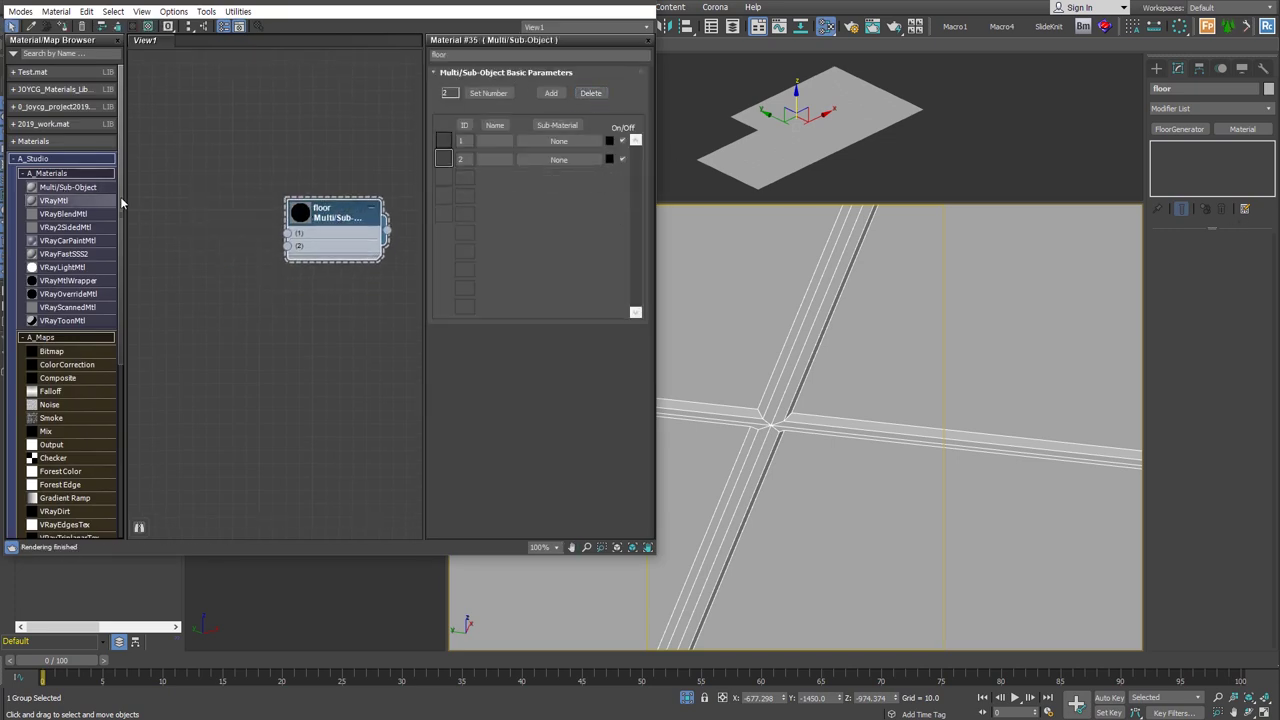
Step: Wire a VRayMtl into the first slot and name the sub-materials tile and grout
{"action": "left_click_drag", "start_coordinate": [55, 200], "coordinate": [150, 196]}
{"action": "left_click_drag", "start_coordinate": [228, 322], "coordinate": [289, 233]}
{"action": "left_click_drag", "start_coordinate": [180, 197], "coordinate": [220, 143]}
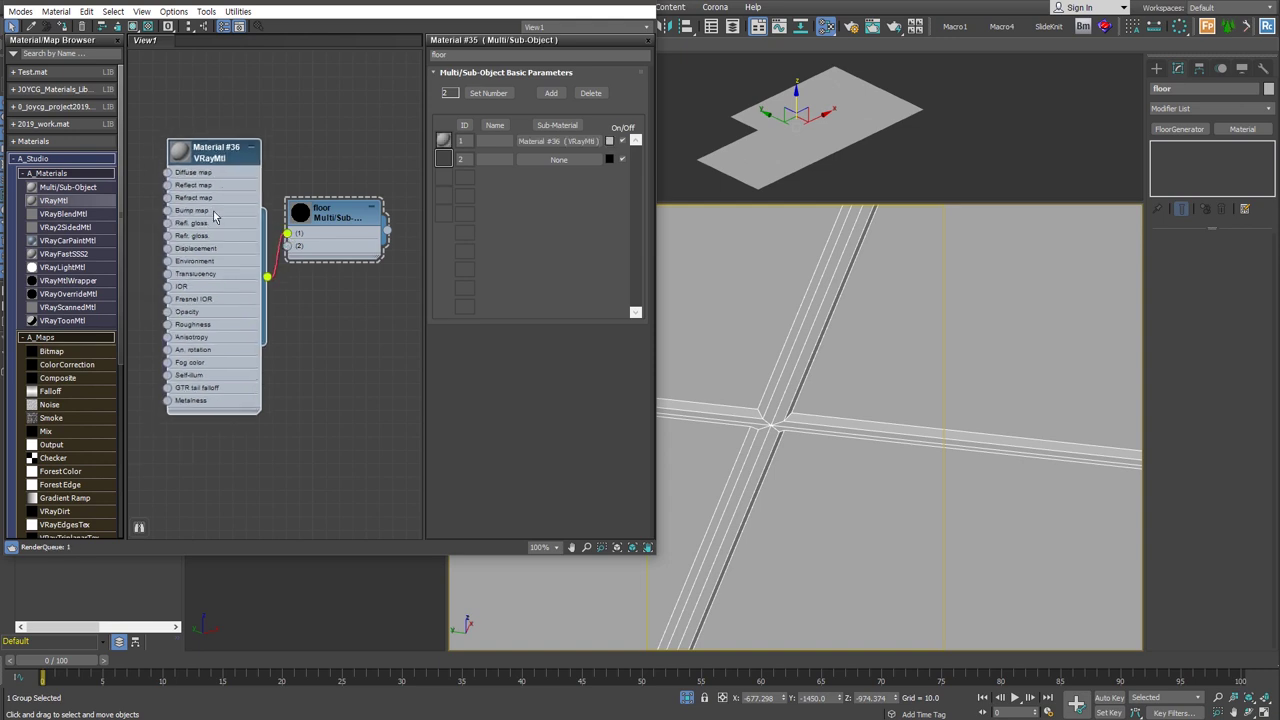
{"action": "right_click", "coordinate": [214, 211]}
{"action": "left_click", "coordinate": [273, 456]}
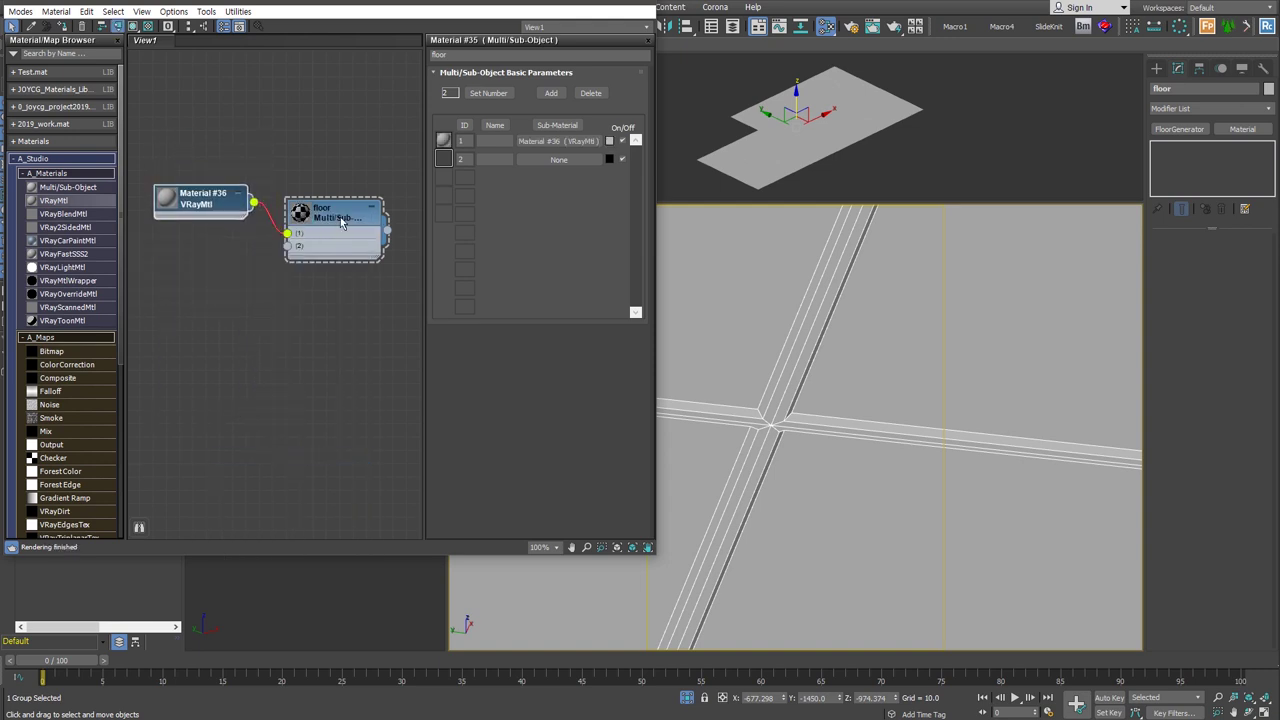
{"action": "type", "text": "tile"}
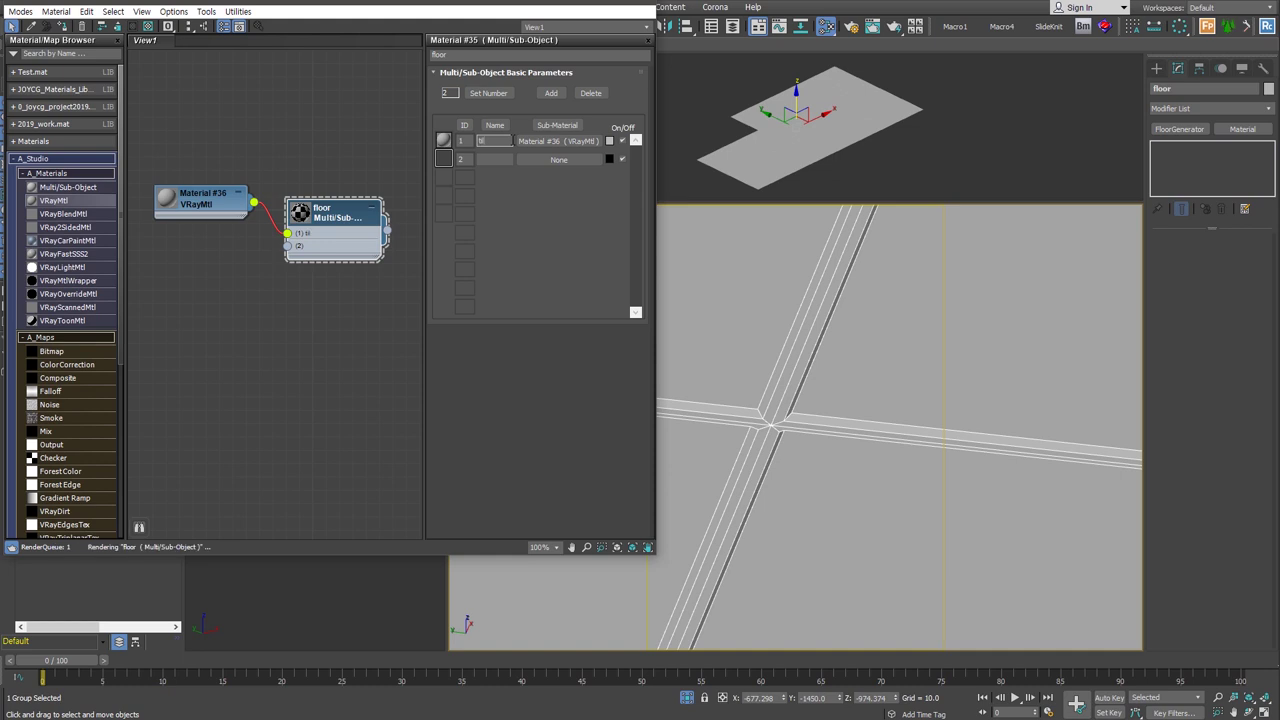
{"action": "left_click", "coordinate": [488, 158]}
{"action": "type", "text": "grout"}
{"action": "key", "text": "Return"}
Step: Add a grout VRayMtl with light grey 205 diffuse and assign the floor material
{"action": "mouse_move", "coordinate": [54, 200]}
{"action": "left_mouse_down"}
{"action": "mouse_move", "coordinate": [251, 255]}
{"action": "mouse_move", "coordinate": [287, 245]}
{"action": "left_mouse_up"}
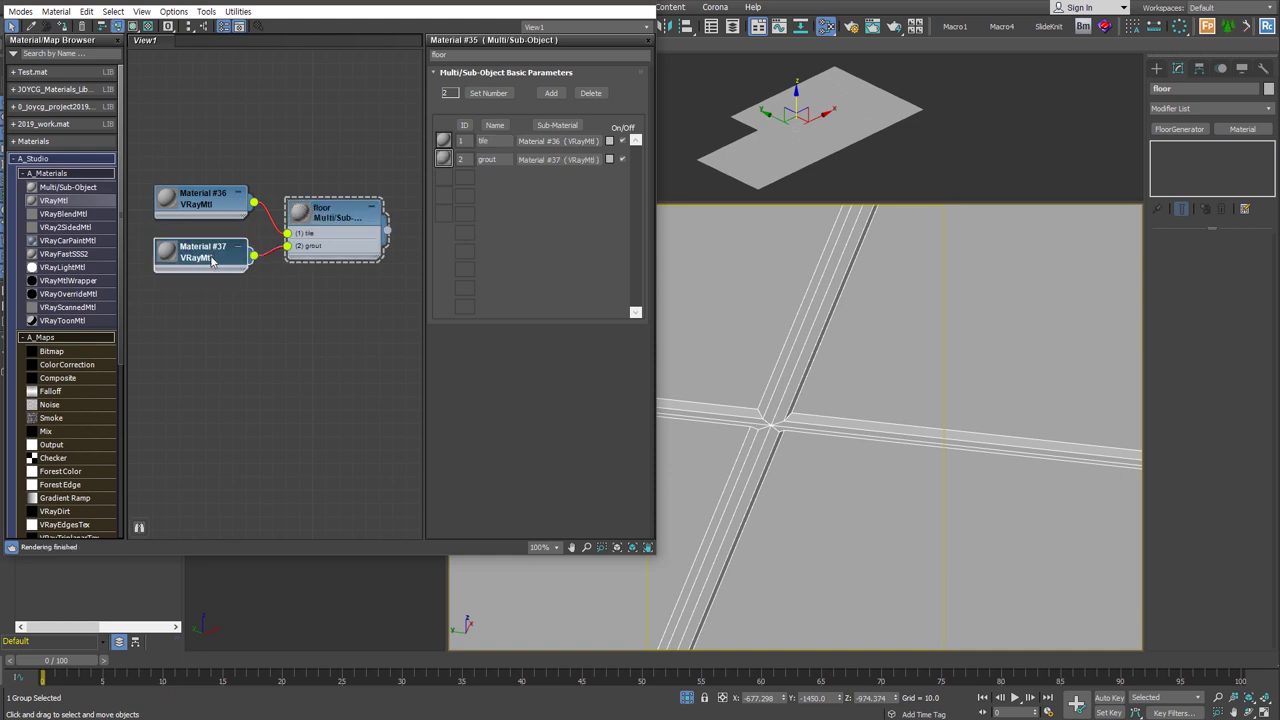
{"action": "double_click", "coordinate": [200, 252]}
{"action": "left_click", "coordinate": [504, 87]}
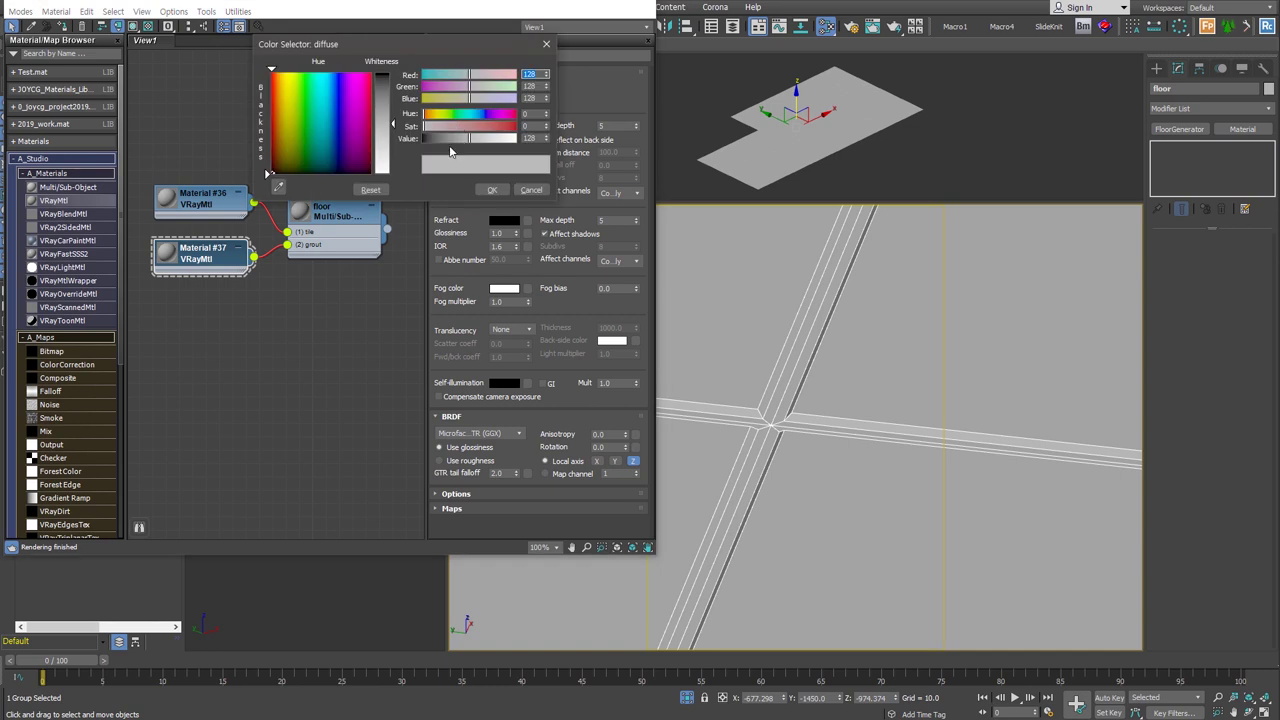
{"action": "left_click_drag", "start_coordinate": [470, 139], "coordinate": [437, 139]}
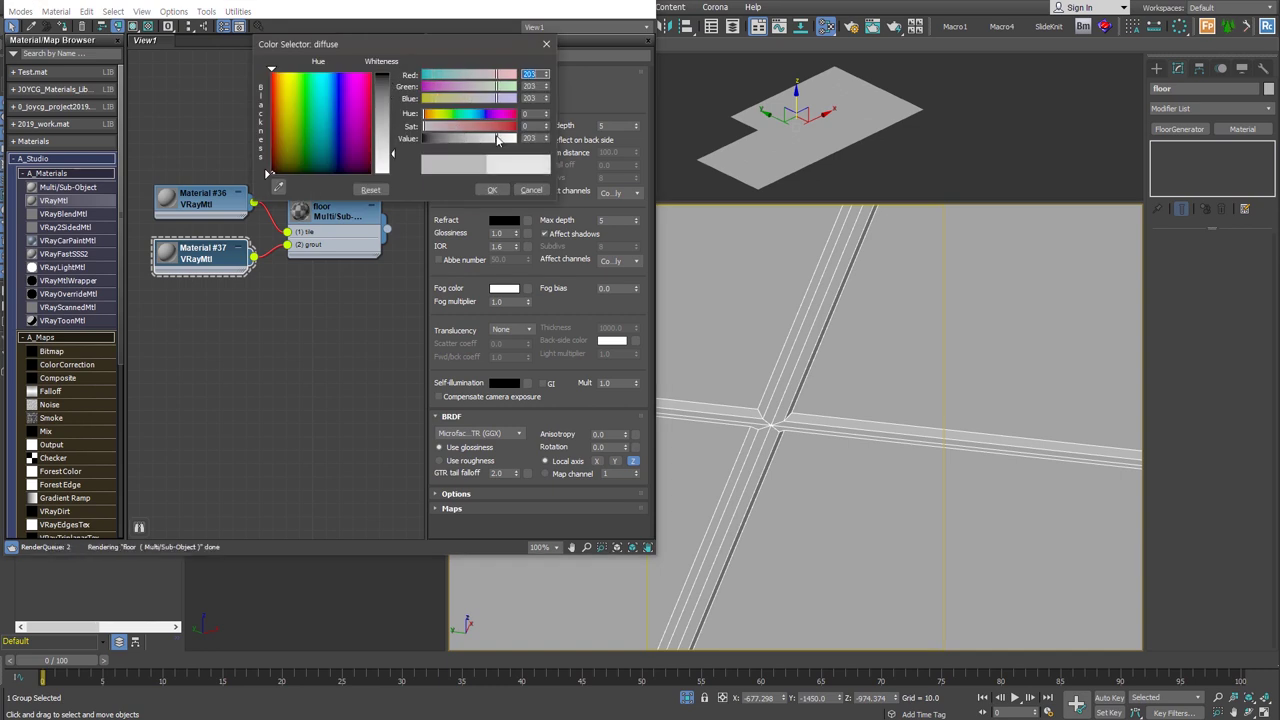
{"action": "left_click", "coordinate": [498, 139]}
{"action": "left_click", "coordinate": [492, 193]}
{"action": "double_click", "coordinate": [308, 218]}
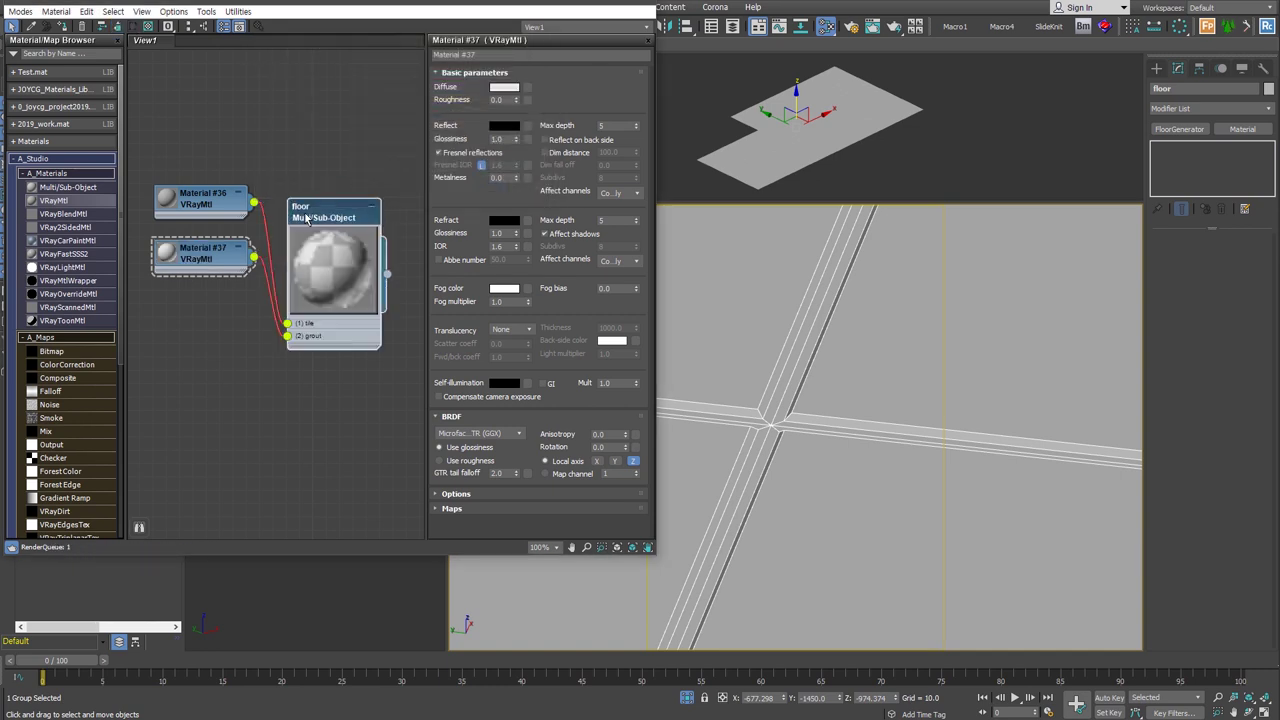
{"action": "left_click", "coordinate": [65, 28]}
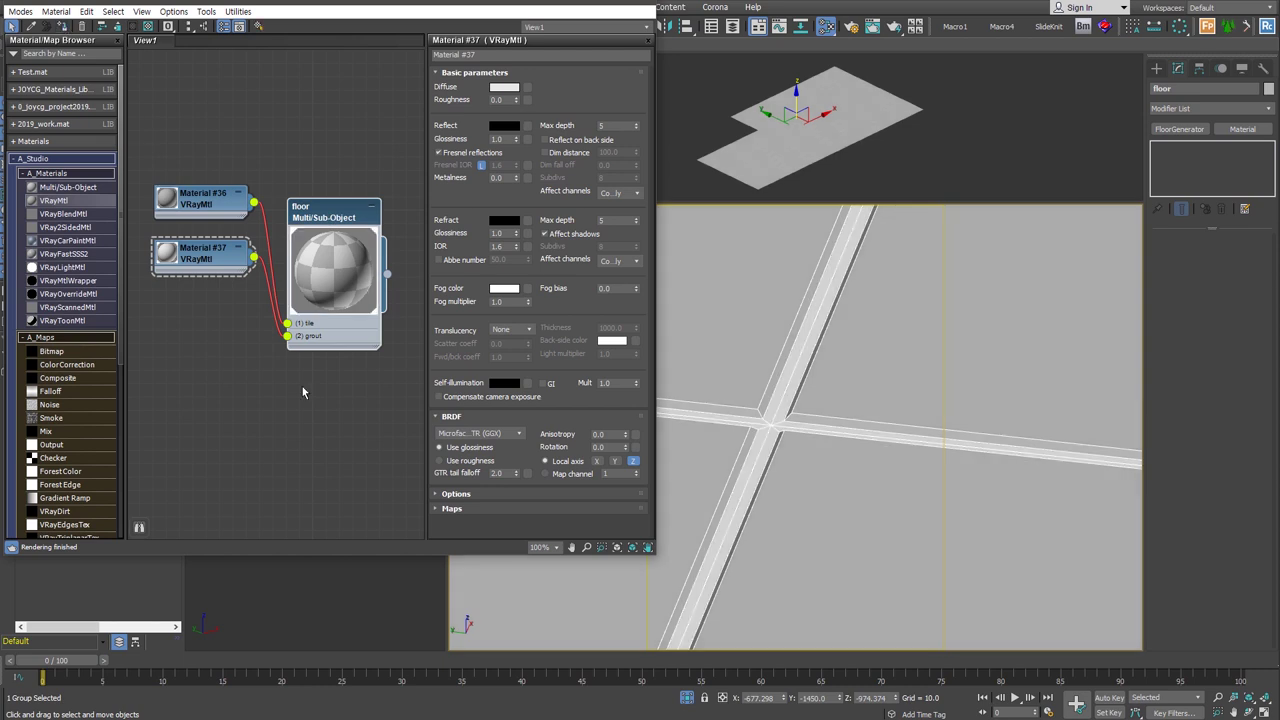
{"action": "scroll", "coordinate": [302, 386], "scroll_direction": "down", "scroll_amount": 2}
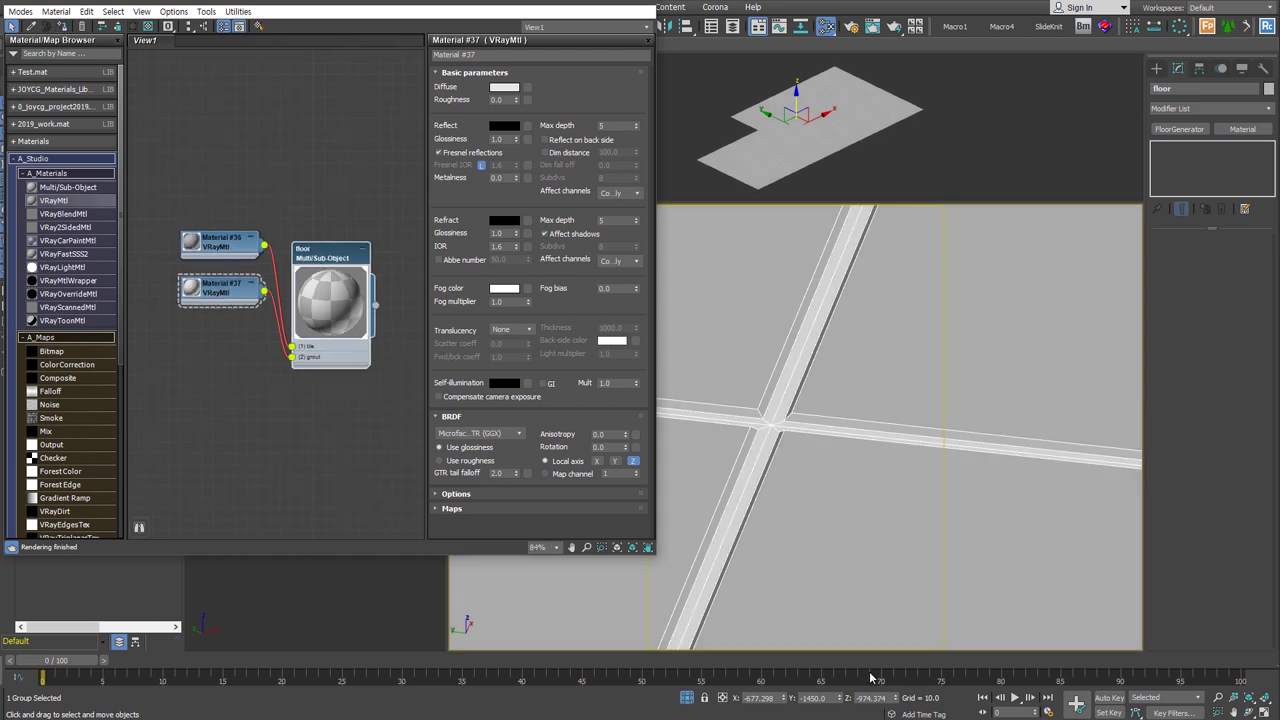
Step: End isolation to show the whole room and select the counter
{"action": "left_click", "coordinate": [688, 700]}
{"action": "scroll", "coordinate": [917, 466], "scroll_direction": "down", "scroll_amount": 3}
{"action": "scroll", "coordinate": [917, 466], "scroll_direction": "down", "scroll_amount": 2}
{"action": "scroll", "coordinate": [917, 466], "scroll_direction": "down", "scroll_amount": 5}
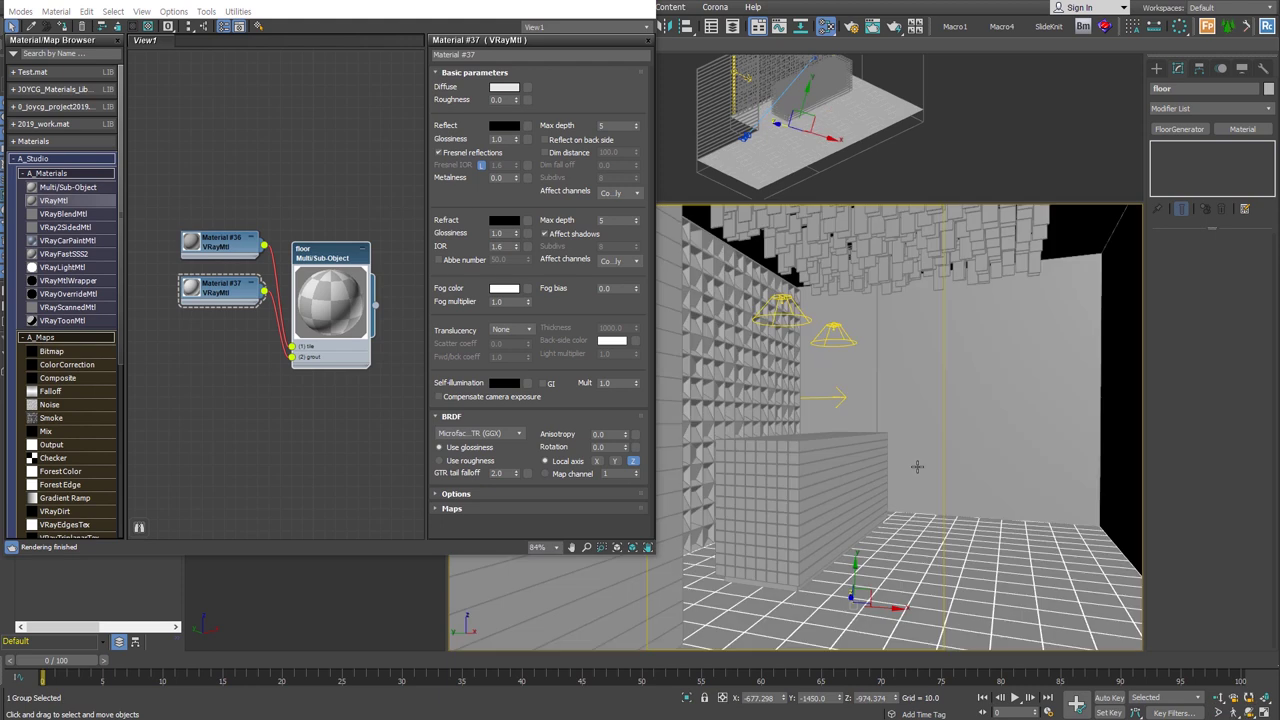
{"action": "left_click", "coordinate": [807, 486]}
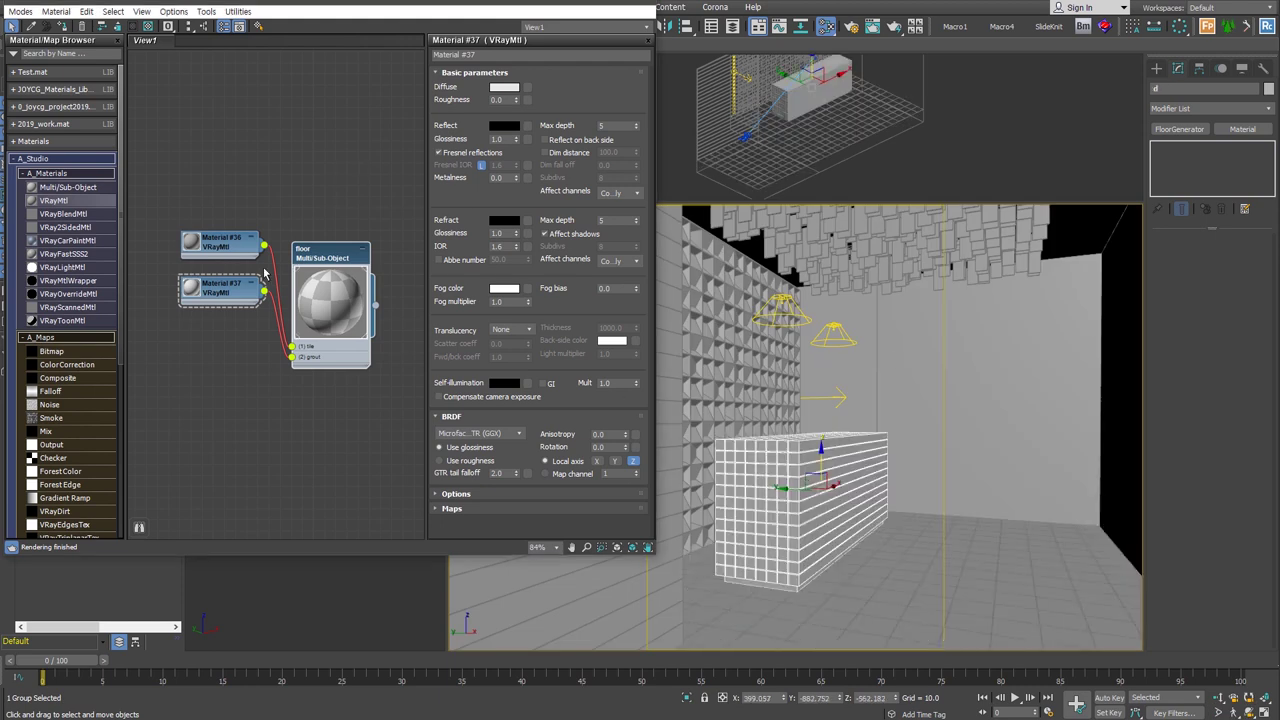
Step: Copy the floor tile/grout material as 'd' and darken its grout to dark grey
{"action": "left_click", "coordinate": [119, 26]}
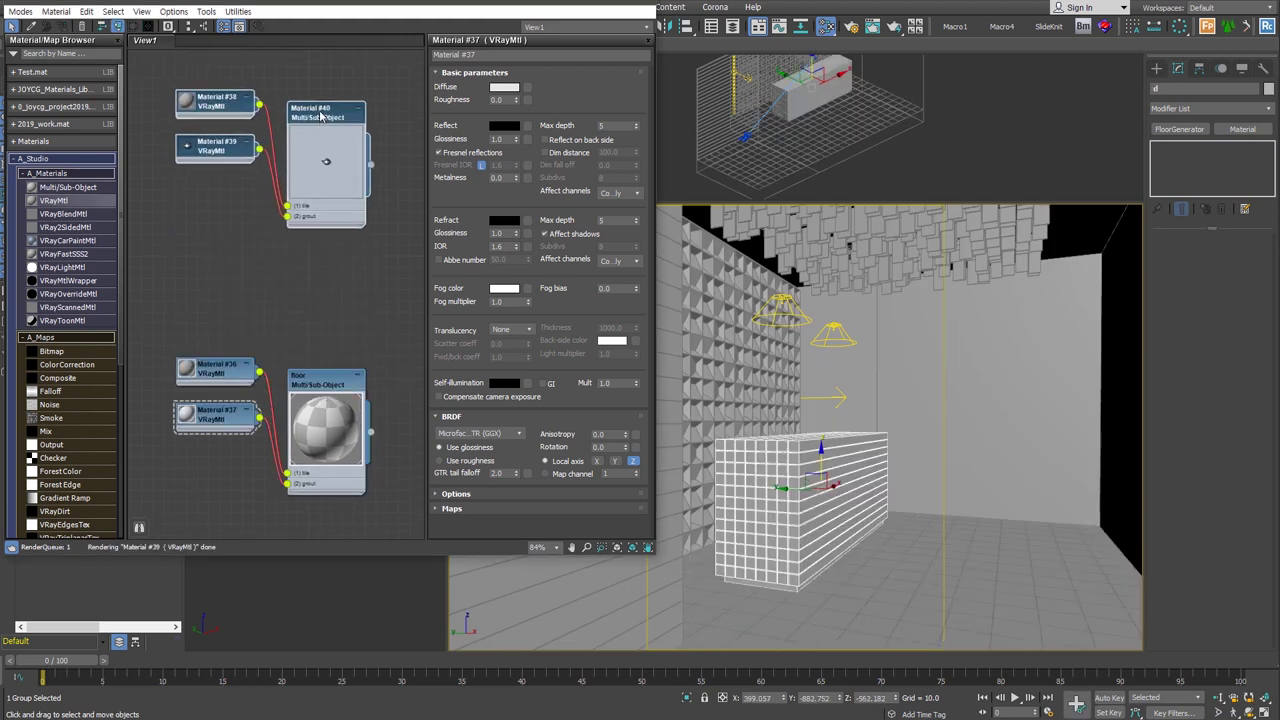
{"action": "double_click", "coordinate": [321, 117]}
{"action": "type", "text": "d"}
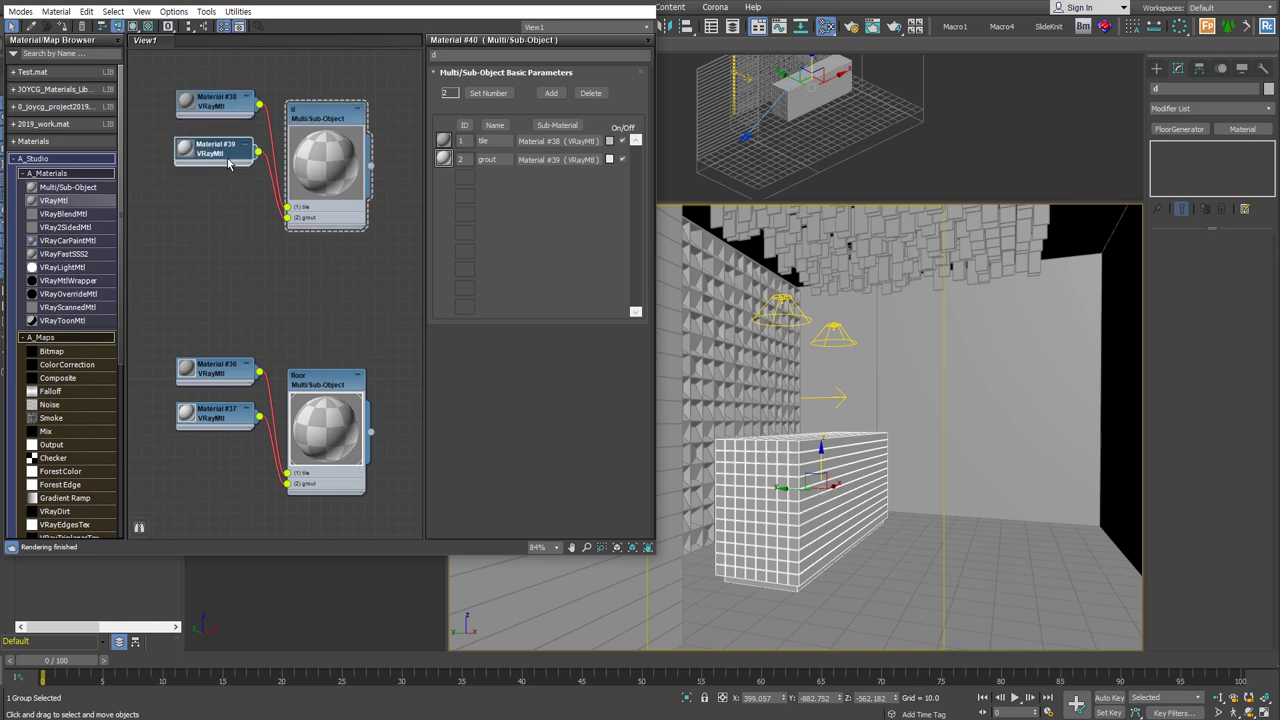
{"action": "left_click_drag", "start_coordinate": [229, 163], "coordinate": [220, 200]}
{"action": "double_click", "coordinate": [215, 192]}
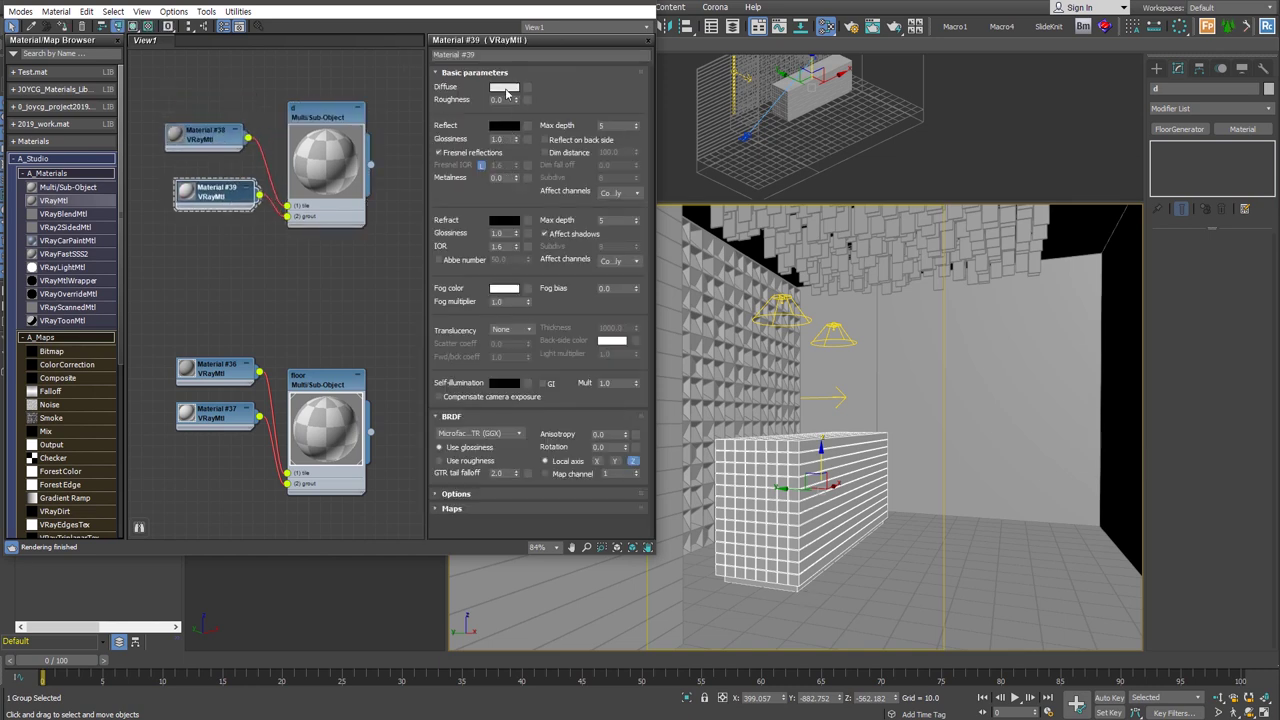
{"action": "left_click", "coordinate": [505, 88]}
{"action": "left_click_drag", "start_coordinate": [540, 165], "coordinate": [489, 186]}
{"action": "left_click", "coordinate": [510, 205]}
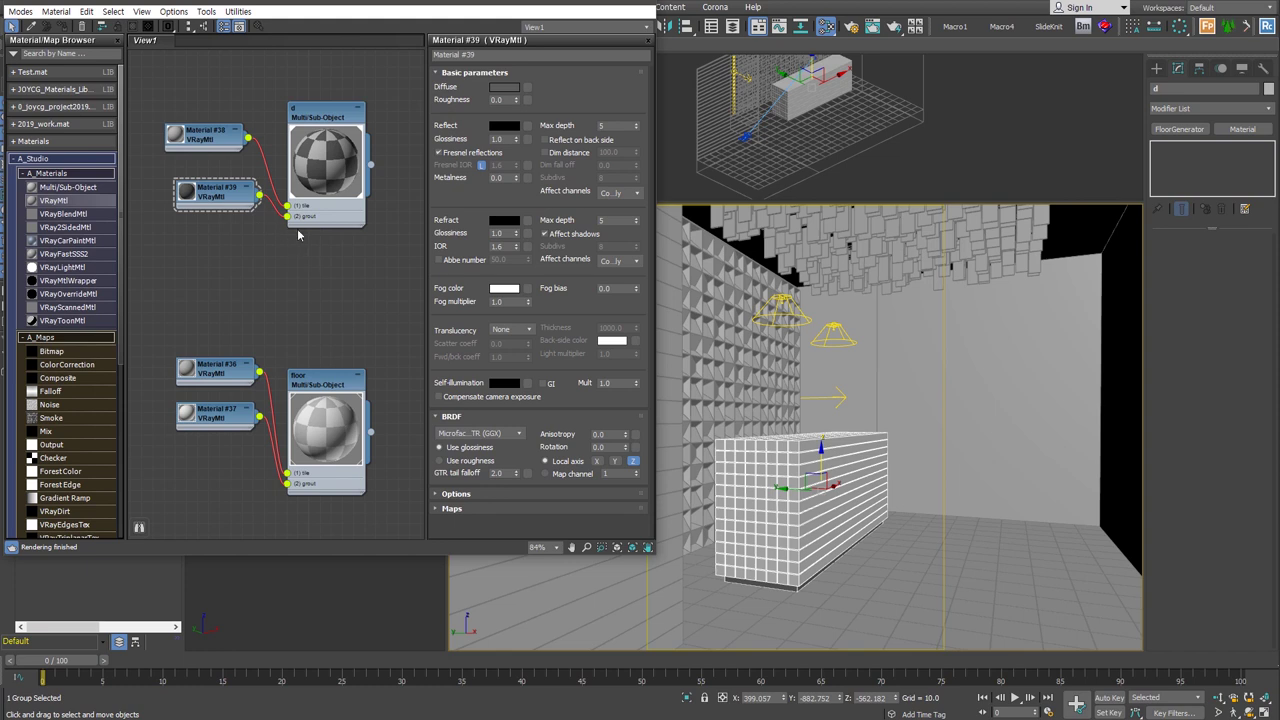
{"action": "key", "text": "ctrl+z"}
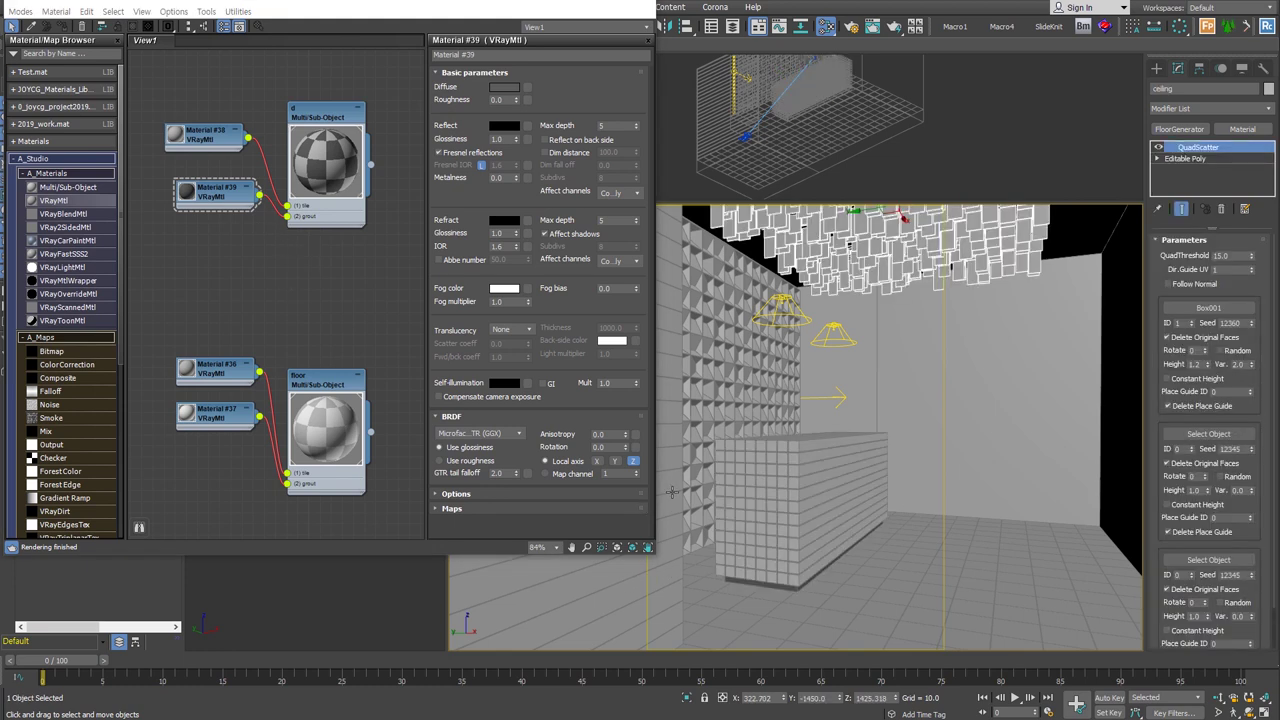
Step: Add VRayMtl node Material #41, hide unused node slots, and rename Material #39 to wood
{"action": "left_click", "coordinate": [672, 491], "text": "ctrl"}
{"action": "left_click_drag", "start_coordinate": [54, 200], "coordinate": [318, 266]}
{"action": "right_click", "coordinate": [338, 299]}
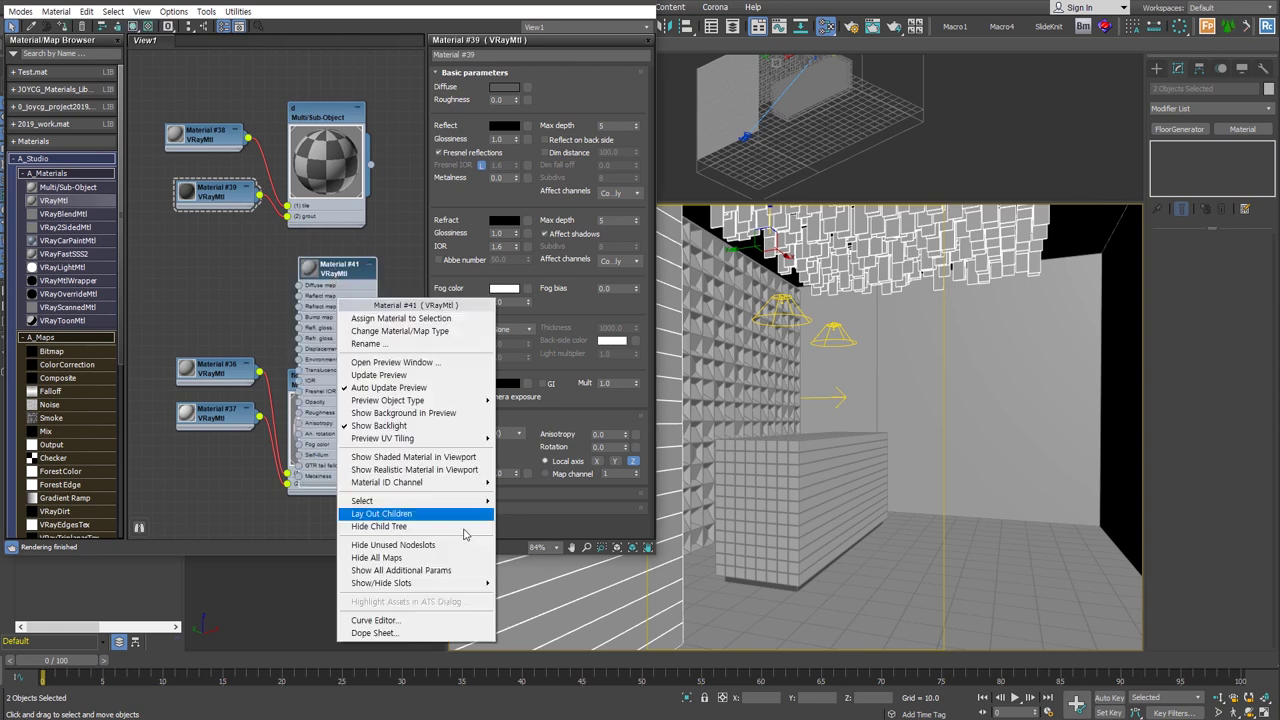
{"action": "left_click", "coordinate": [463, 545]}
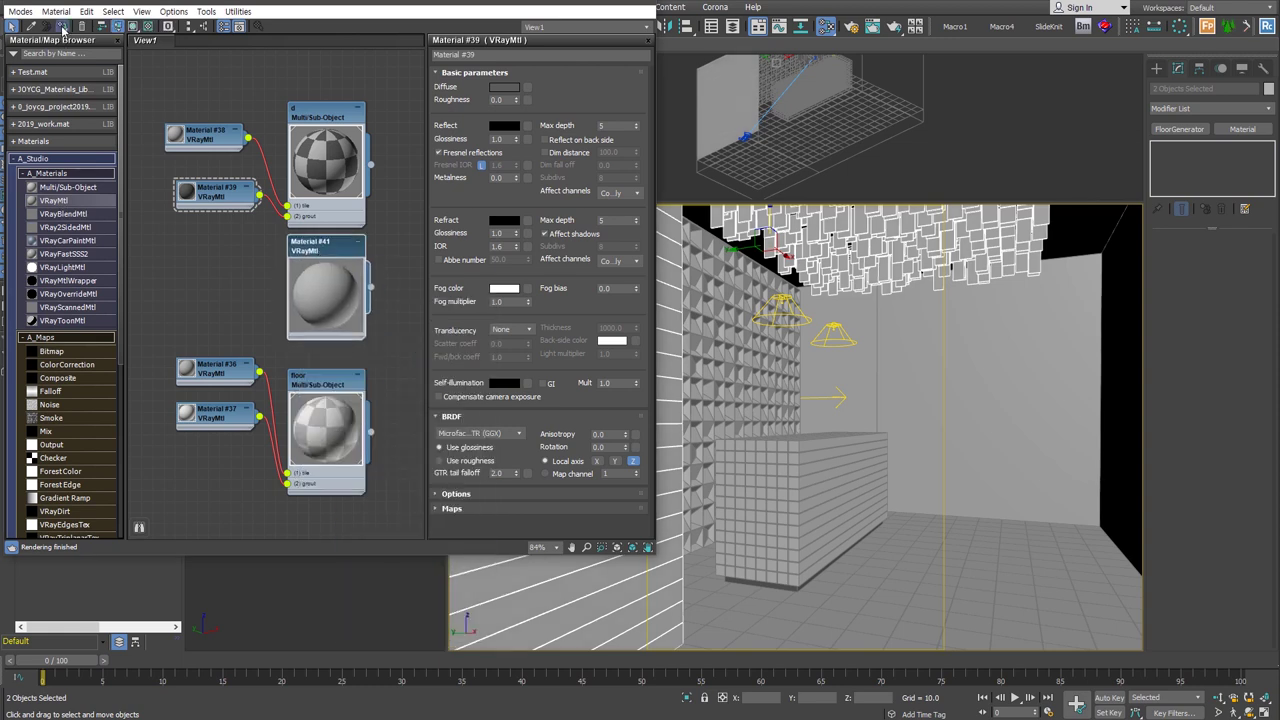
{"action": "type", "text": "wood"}
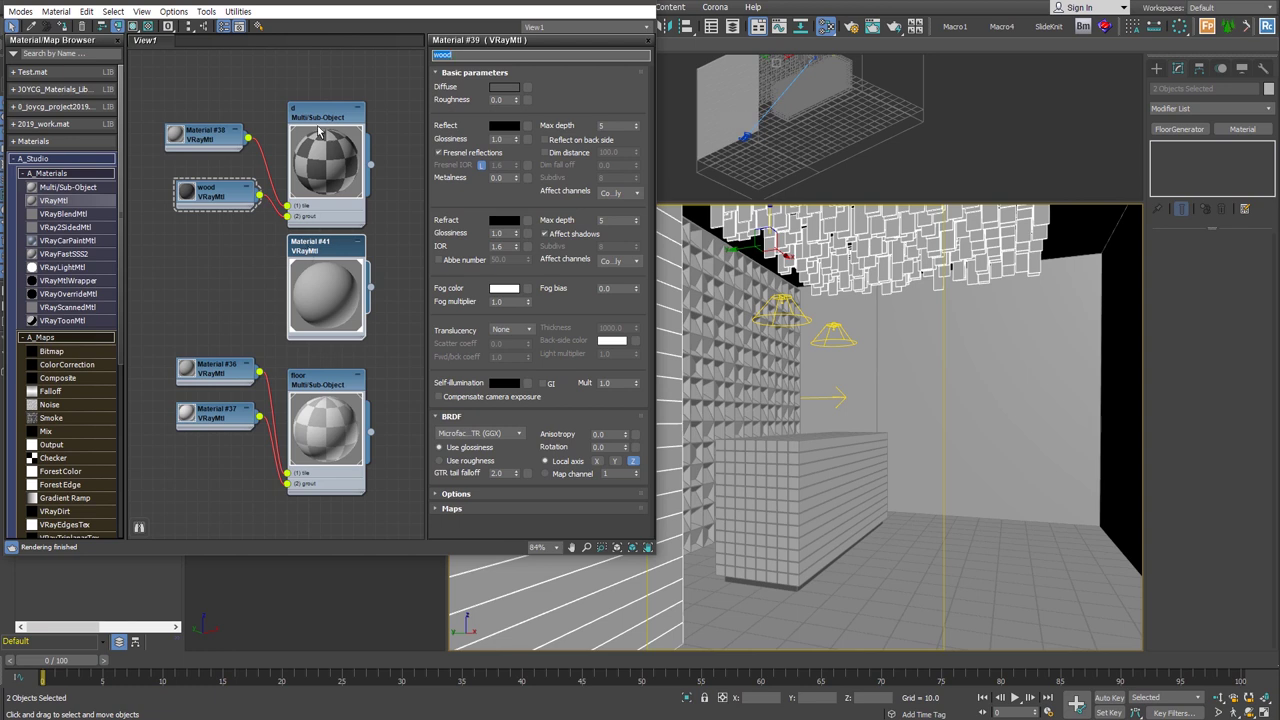
{"action": "left_click", "coordinate": [745, 370]}
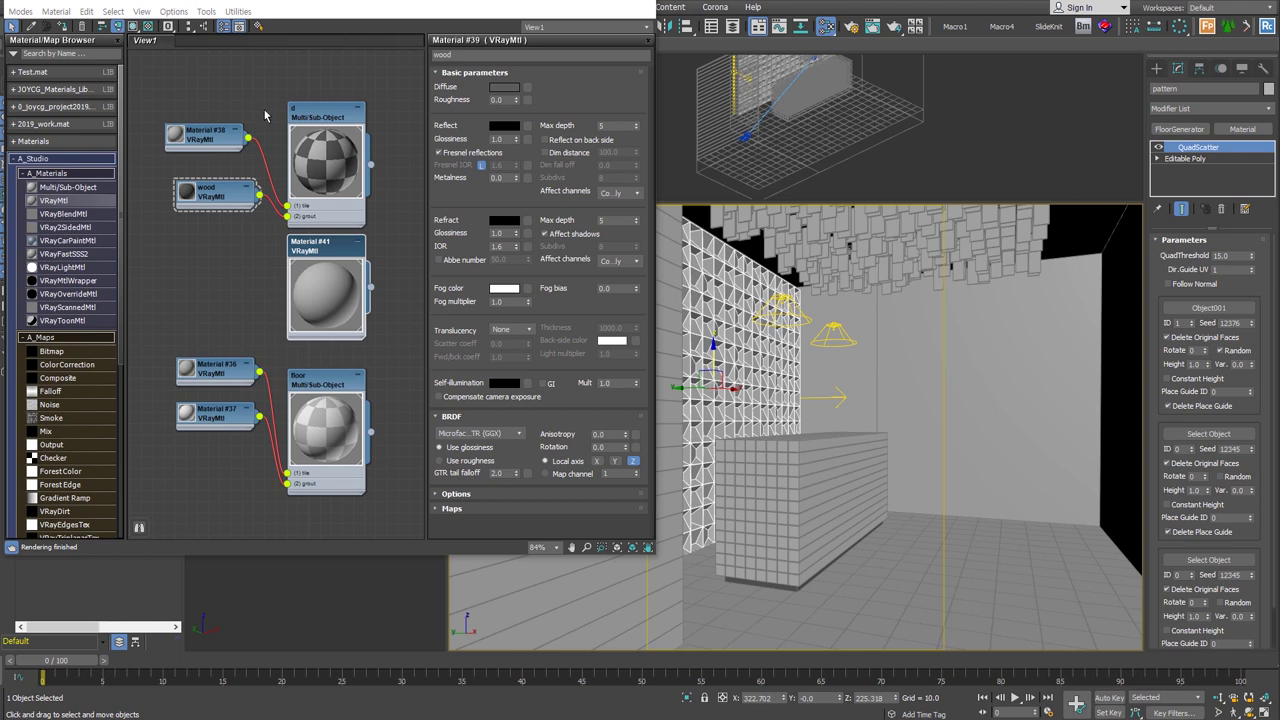
Step: Add a new VRayMtl node, Material #42, and hide its unused slots
{"action": "middle_click_drag", "start_coordinate": [265, 115], "coordinate": [255, 348]}
{"action": "left_click_drag", "start_coordinate": [53, 200], "coordinate": [300, 140]}
{"action": "double_click", "coordinate": [310, 145]}
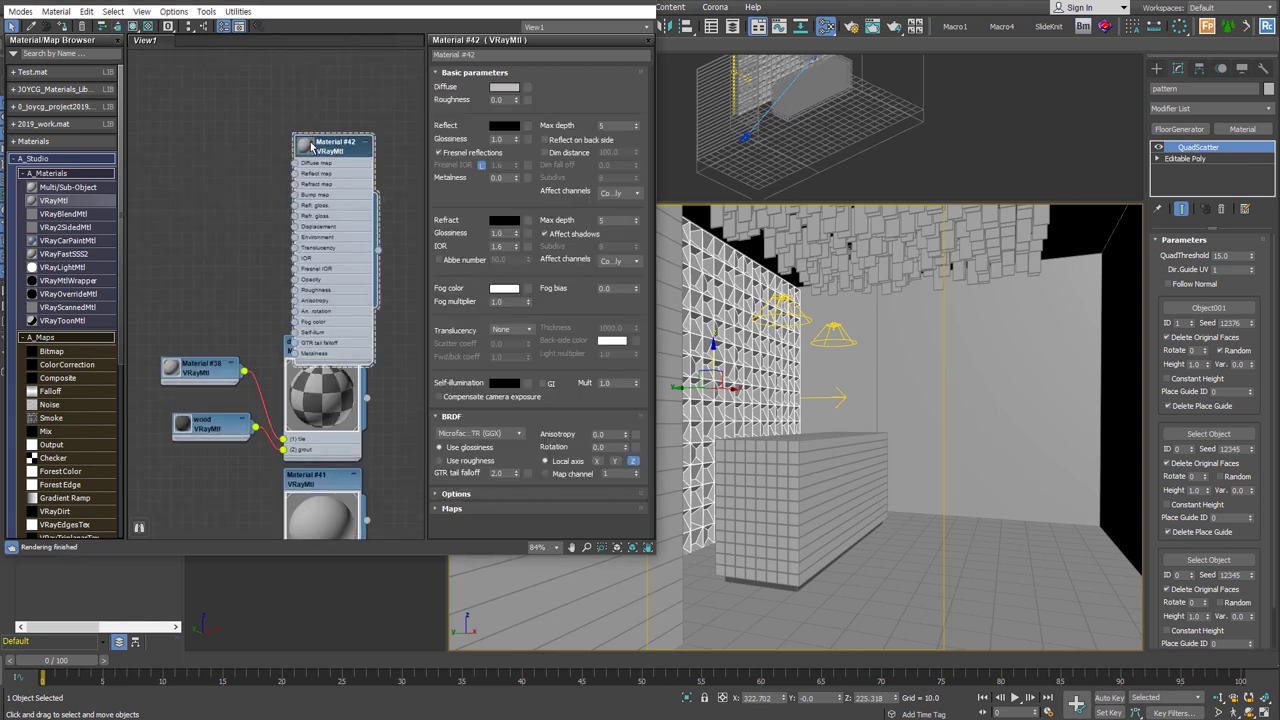
{"action": "right_click", "coordinate": [321, 196]}
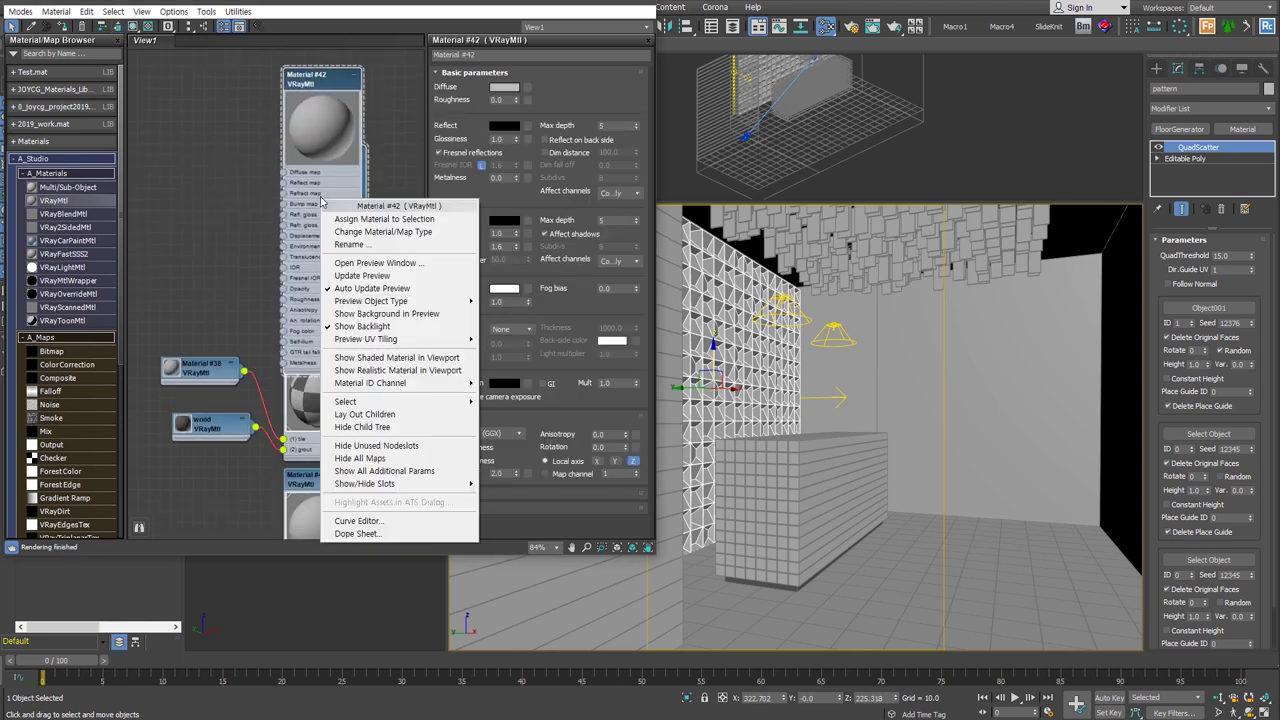
{"action": "left_click", "coordinate": [410, 445]}
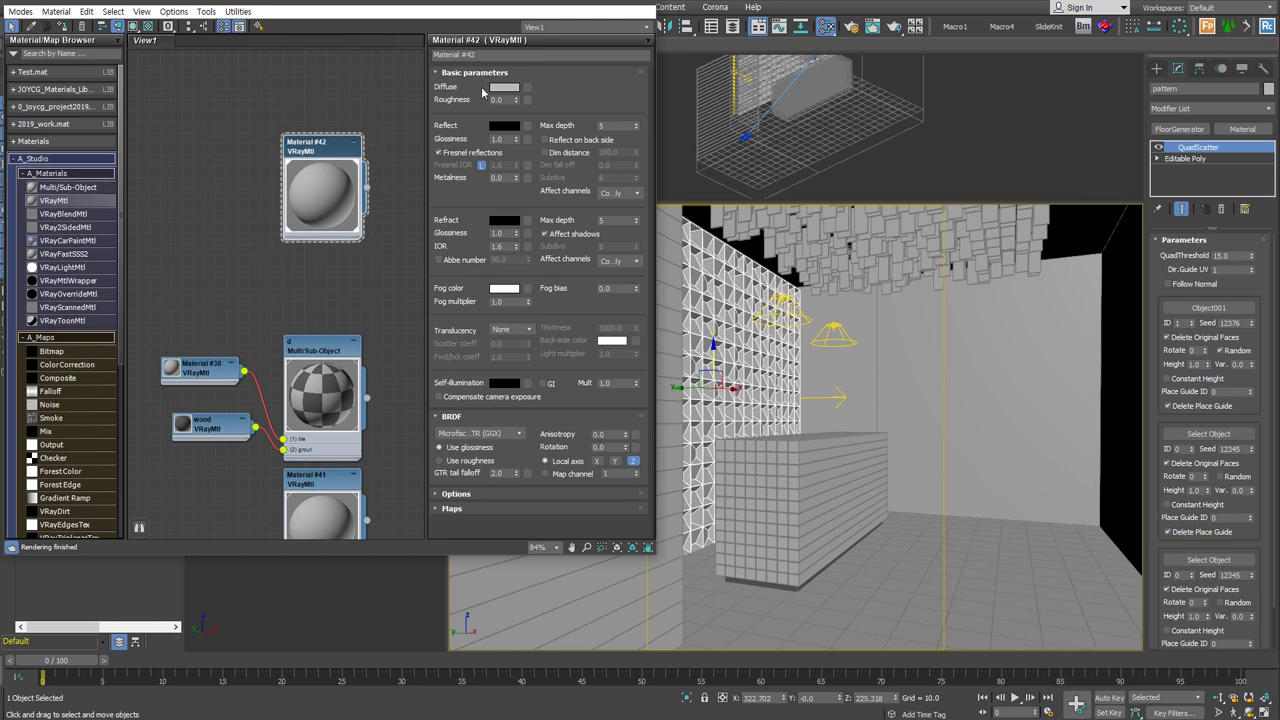
Step: Give Material #42 light grey diffuse, white reflection, 0.6 glossiness and Ward BRDF
{"action": "left_click", "coordinate": [504, 87]}
{"action": "left_click_drag", "start_coordinate": [493, 140], "coordinate": [540, 181]}
{"action": "key", "text": "Return"}
{"action": "left_click", "coordinate": [510, 130]}
{"action": "key", "text": "Return"}
{"action": "left_click", "coordinate": [500, 138]}
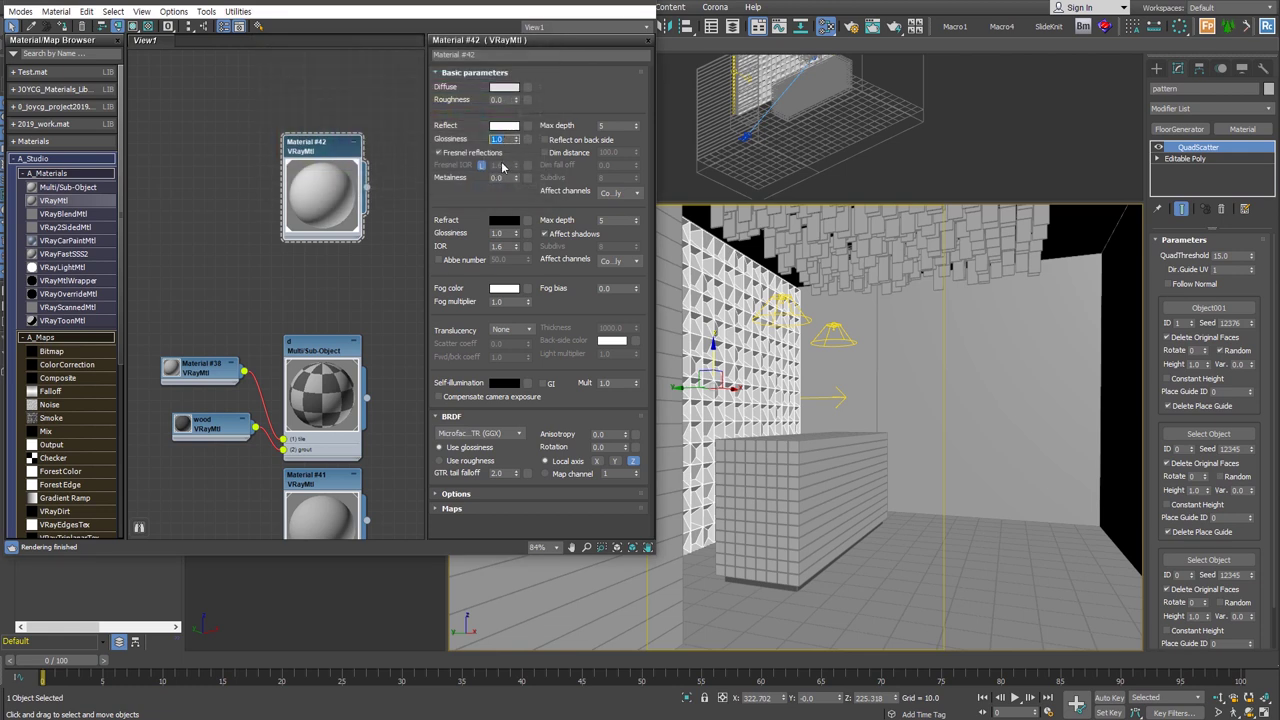
{"action": "type", "text": "0.6"}
{"action": "left_click", "coordinate": [515, 433]}
{"action": "left_click", "coordinate": [510, 468]}
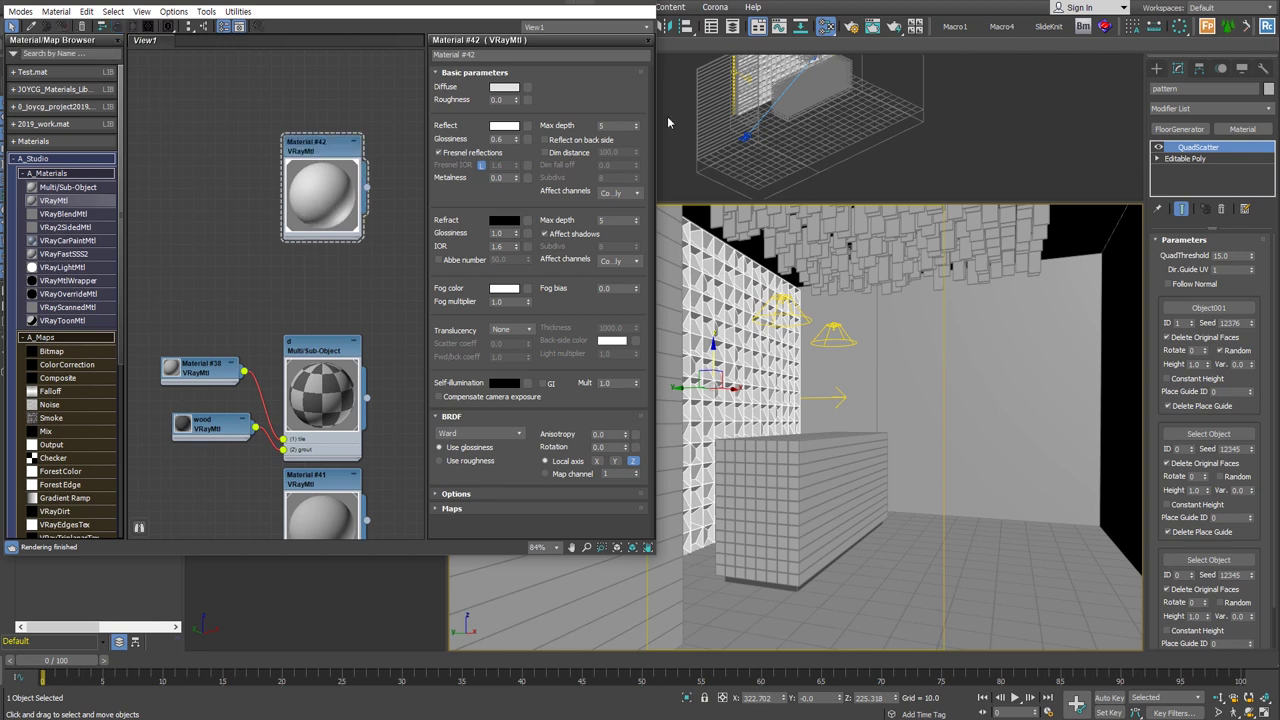
{"action": "left_click", "coordinate": [1047, 395]}
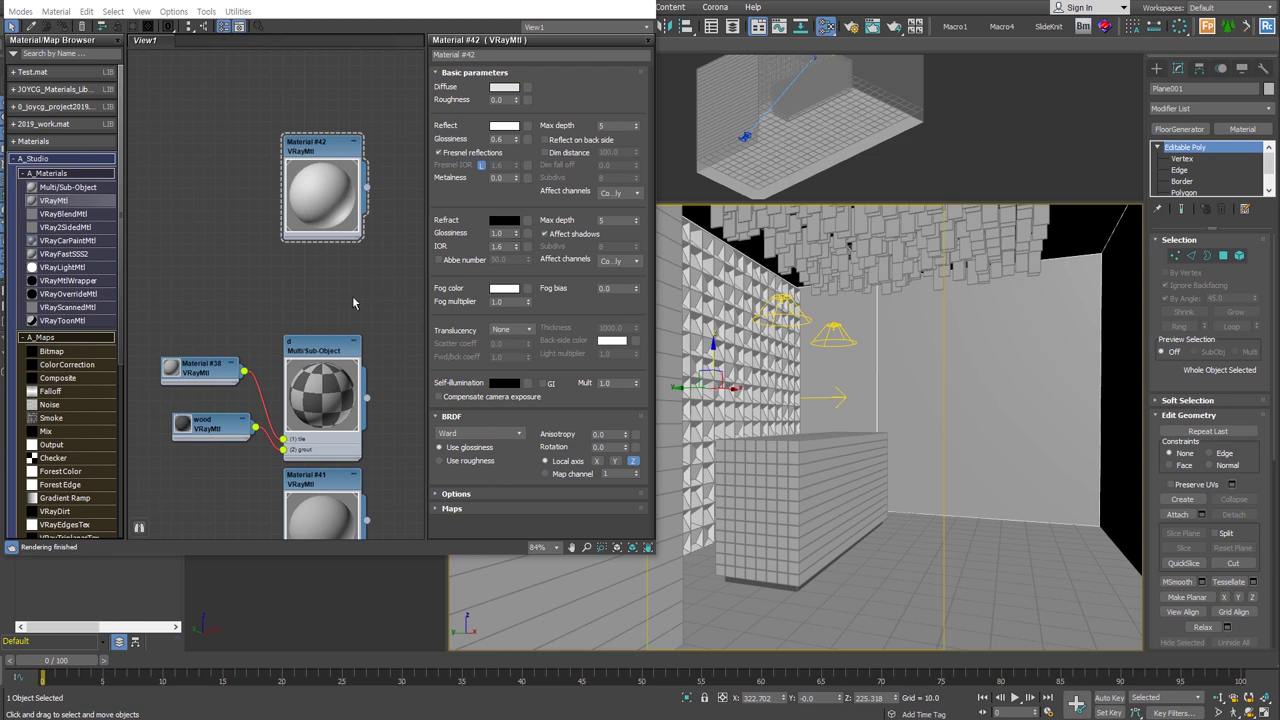
Step: Clone Material #42 into a new material named pattern
{"action": "left_click", "coordinate": [40, 158]}
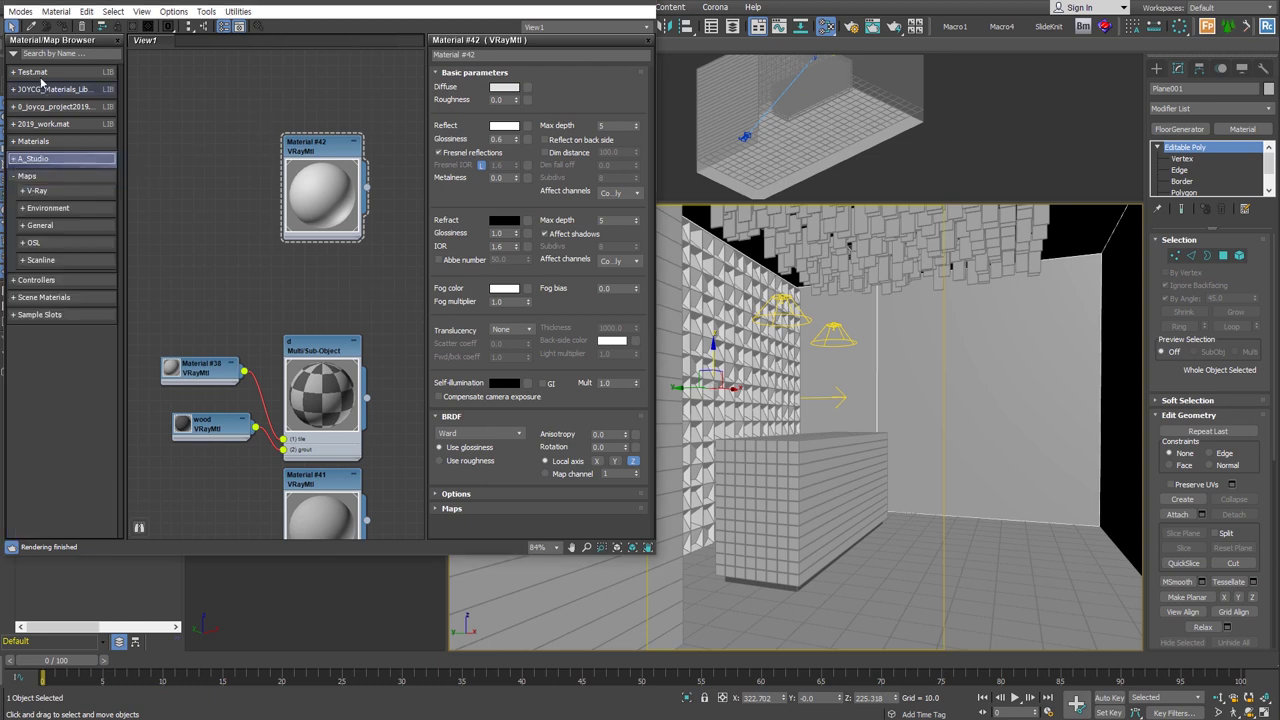
{"action": "middle_click_drag", "start_coordinate": [330, 167], "coordinate": [330, 291]}
{"action": "mouse_move", "coordinate": [330, 291]}
{"action": "left_mouse_down"}
{"action": "mouse_move", "coordinate": [328, 305]}
{"action": "mouse_move", "coordinate": [320, 92]}
{"action": "mouse_move", "coordinate": [320, 215]}
{"action": "left_mouse_up"}
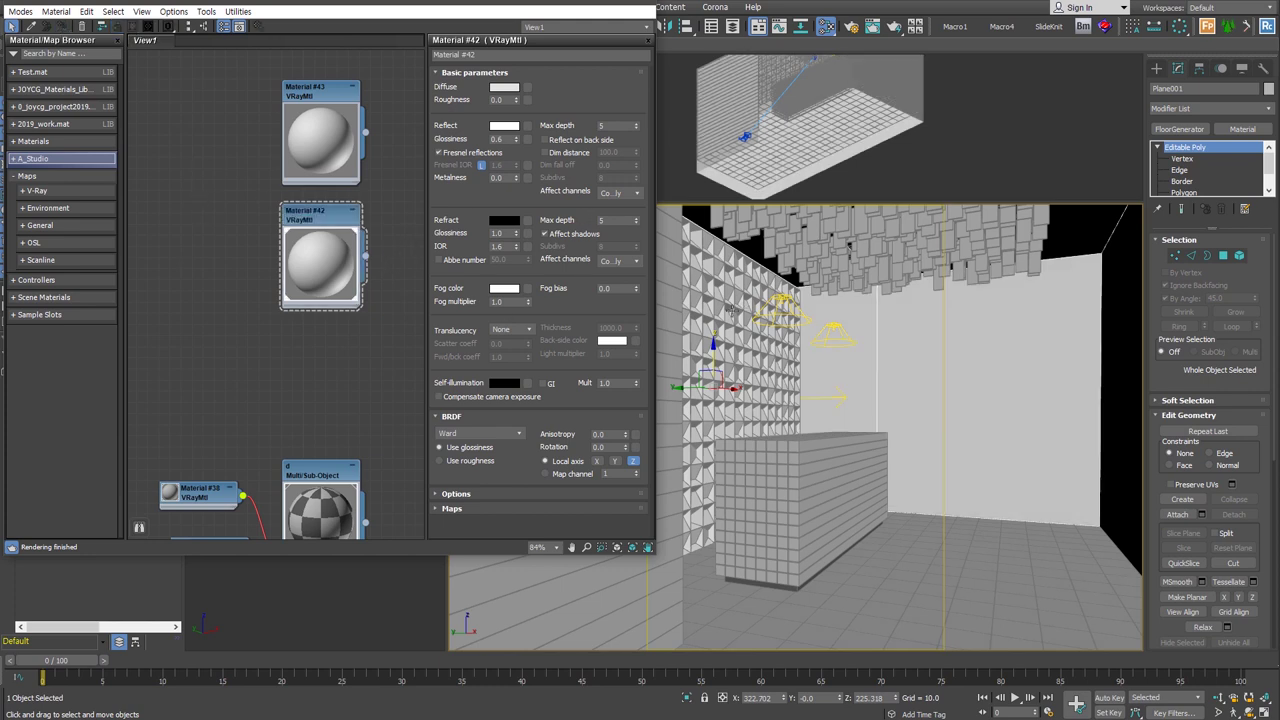
{"action": "left_click", "coordinate": [733, 308]}
{"action": "middle_click_drag", "start_coordinate": [343, 190], "coordinate": [350, 246]}
{"action": "left_click", "coordinate": [60, 28]}
{"action": "type", "text": "pattern"}
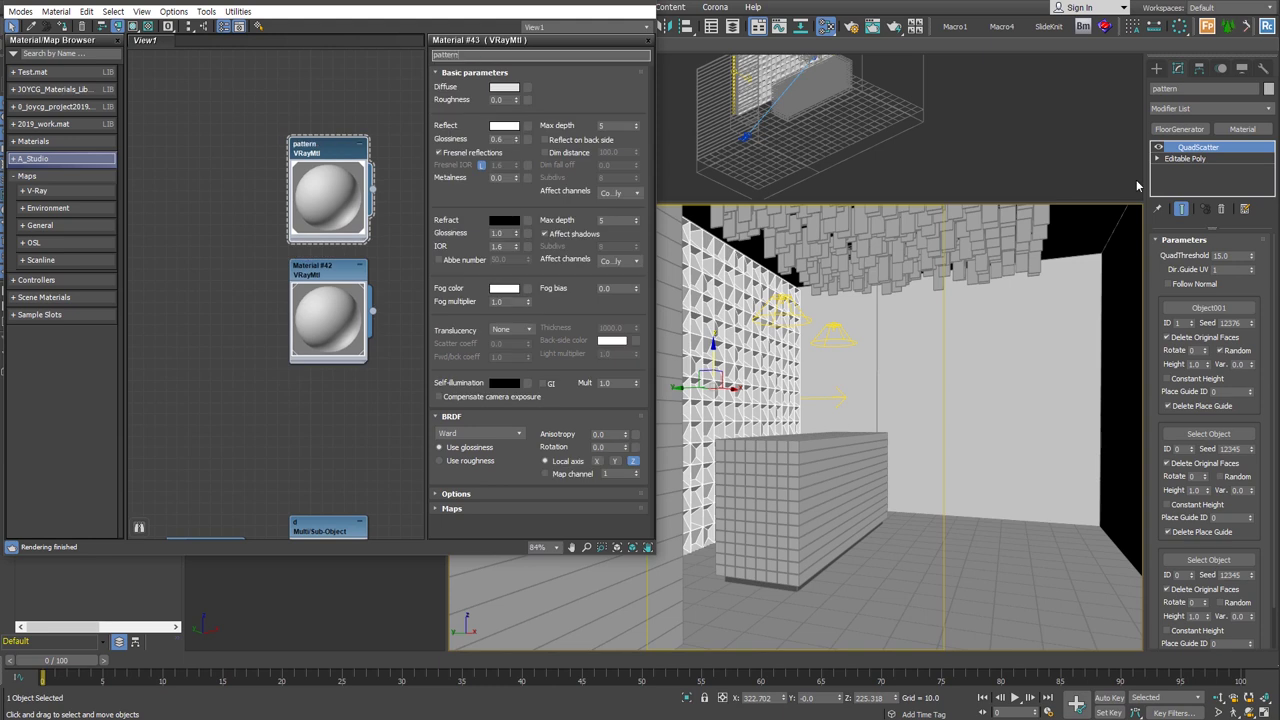
Step: Set pattern's glossiness to 0.78 and Fresnel IOR to 2.0, then close the editor
{"action": "double_click", "coordinate": [500, 139]}
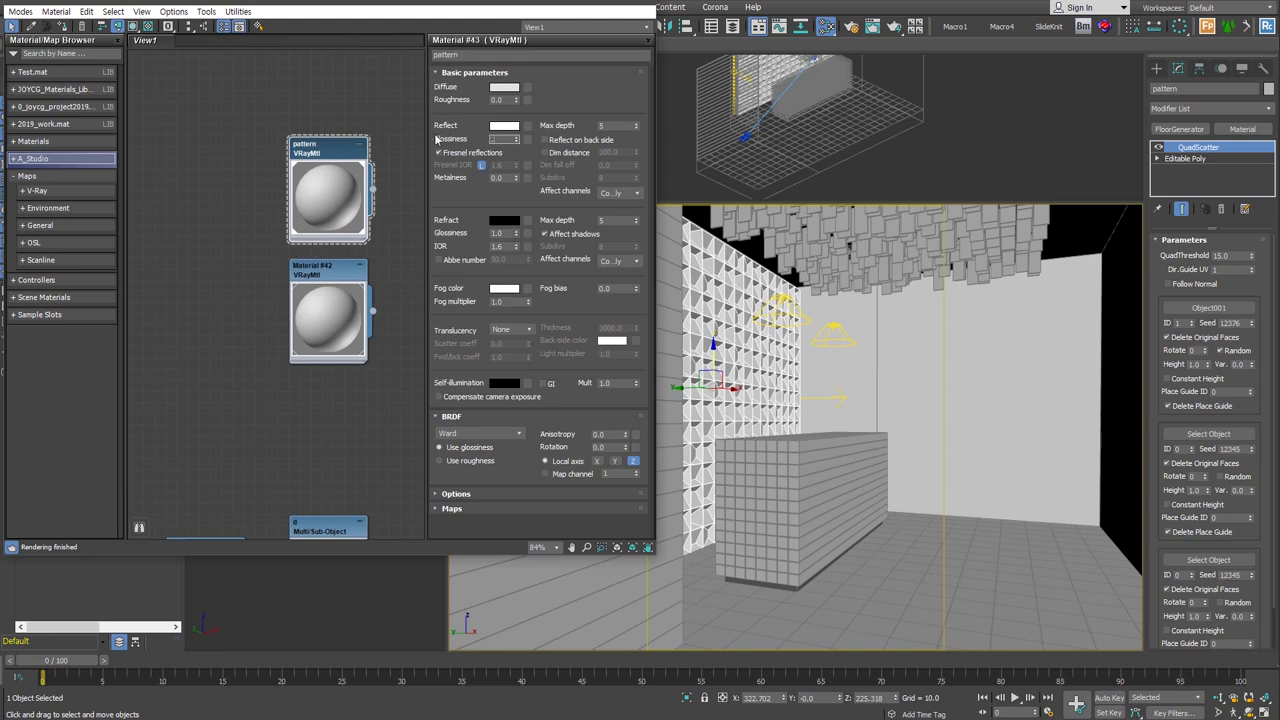
{"action": "type", "text": "8"}
{"action": "key", "text": "Return"}
{"action": "left_click", "coordinate": [481, 165]}
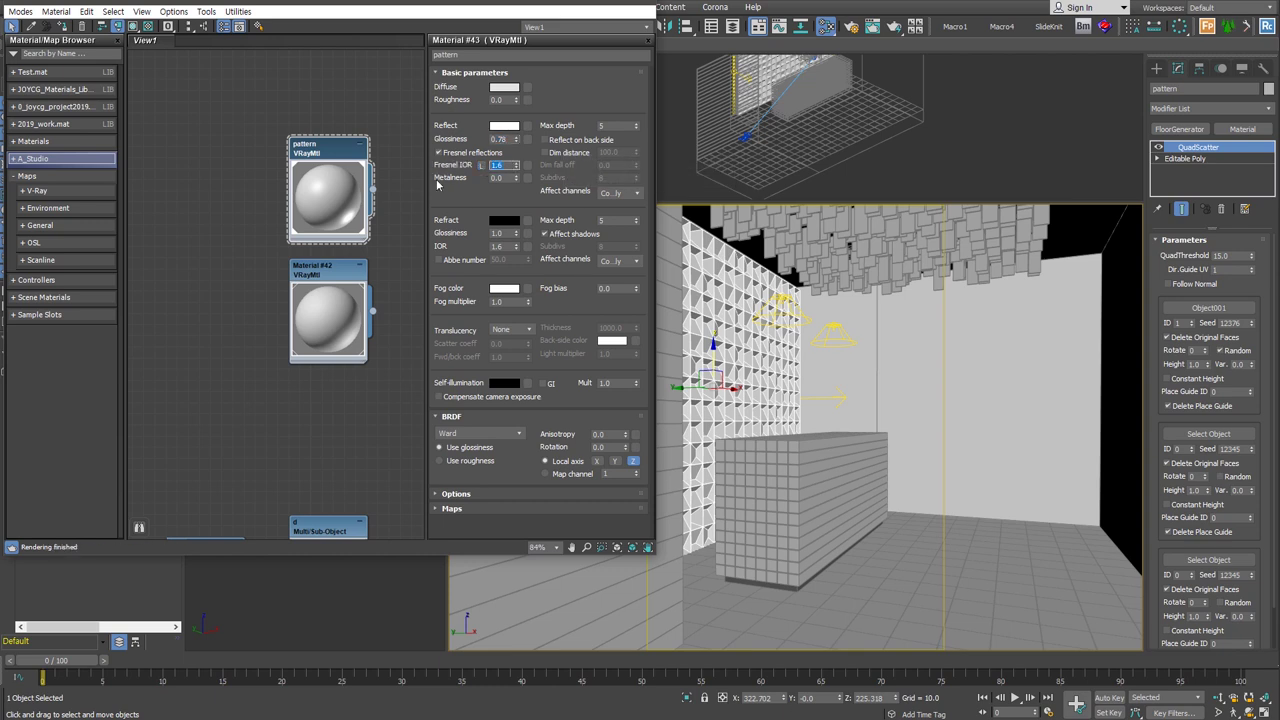
{"action": "type", "text": "2"}
{"action": "key", "text": "Return"}
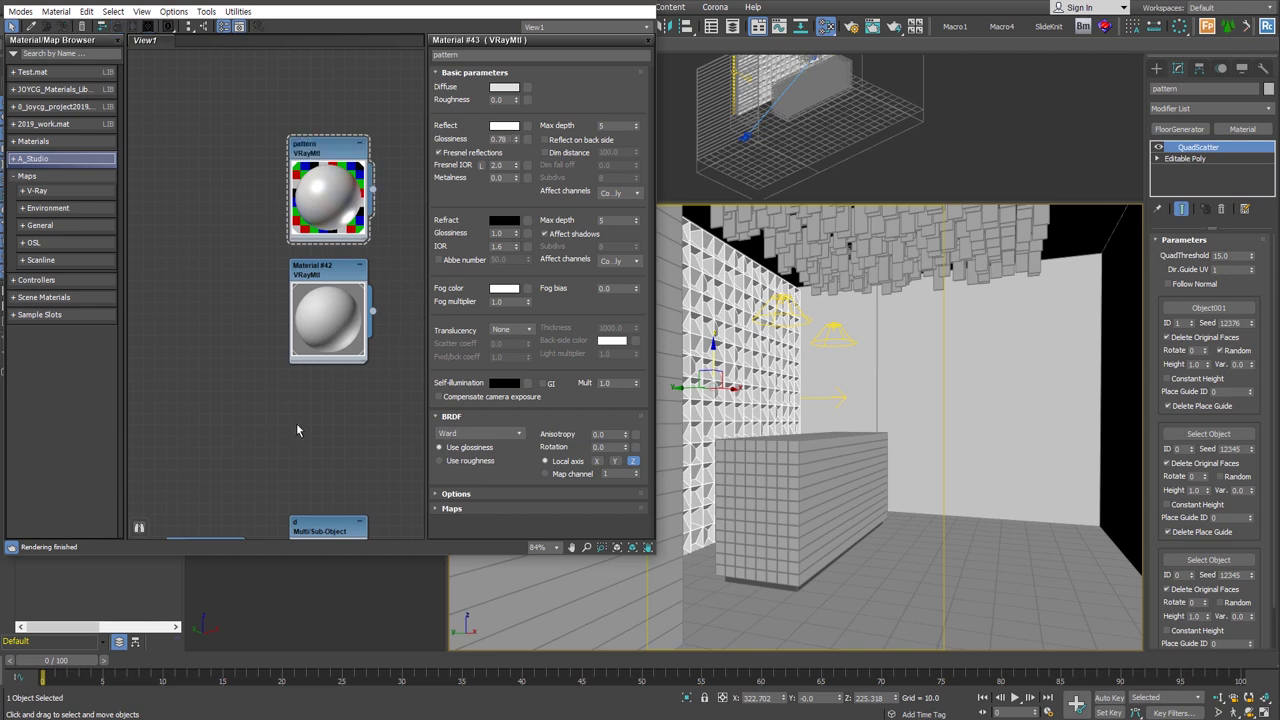
{"action": "key", "text": "m"}
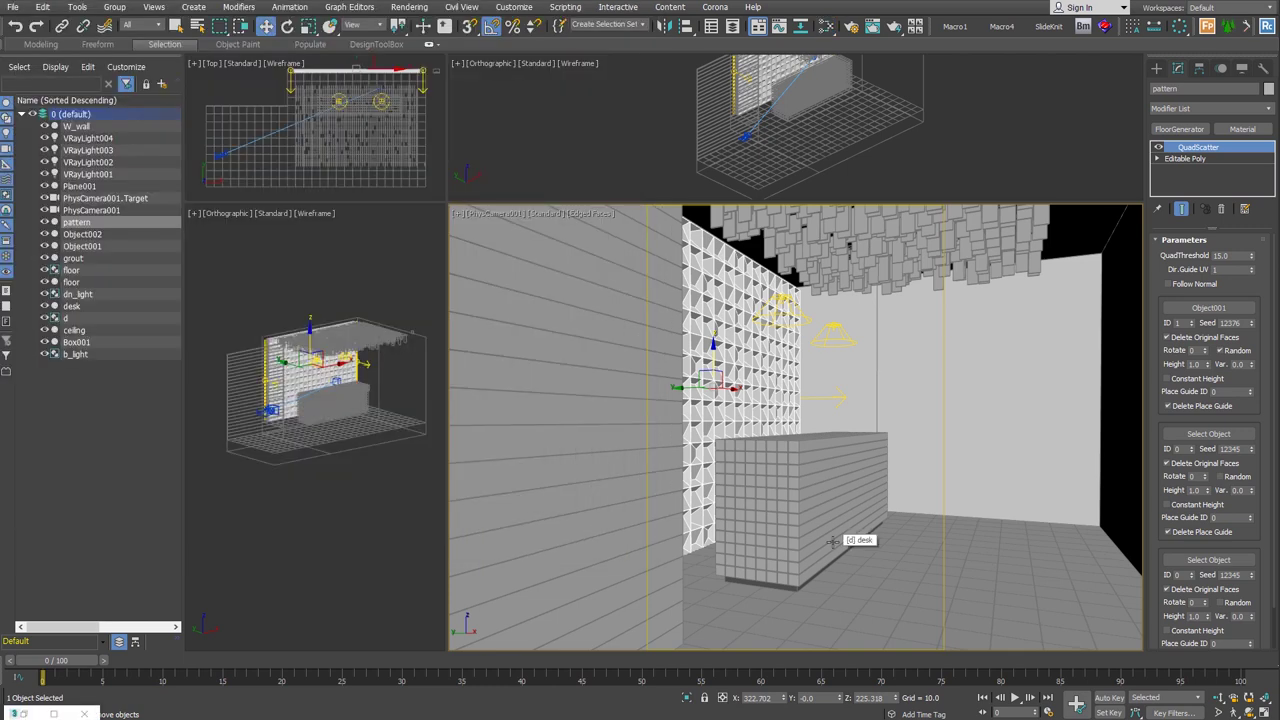
Step: Lock V-Ray rendering to the PhysCamera001 view and launch a test render
{"action": "key", "text": "F10"}
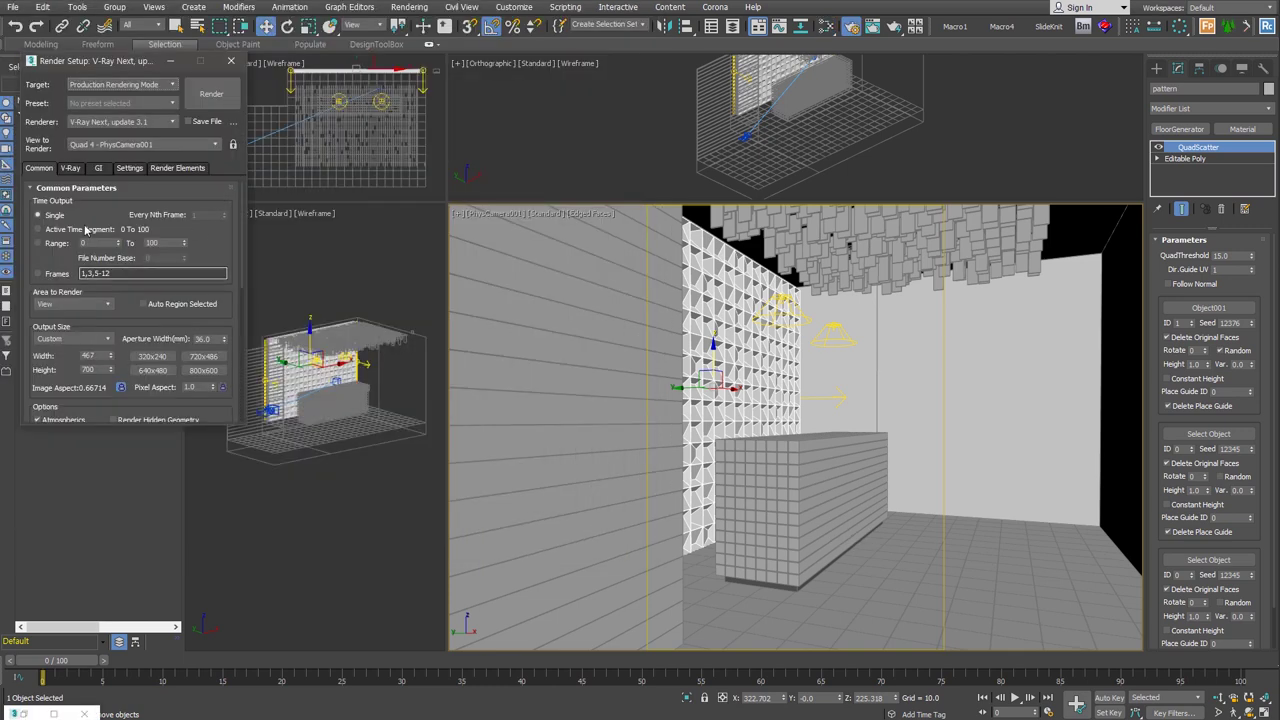
{"action": "left_click", "coordinate": [233, 146]}
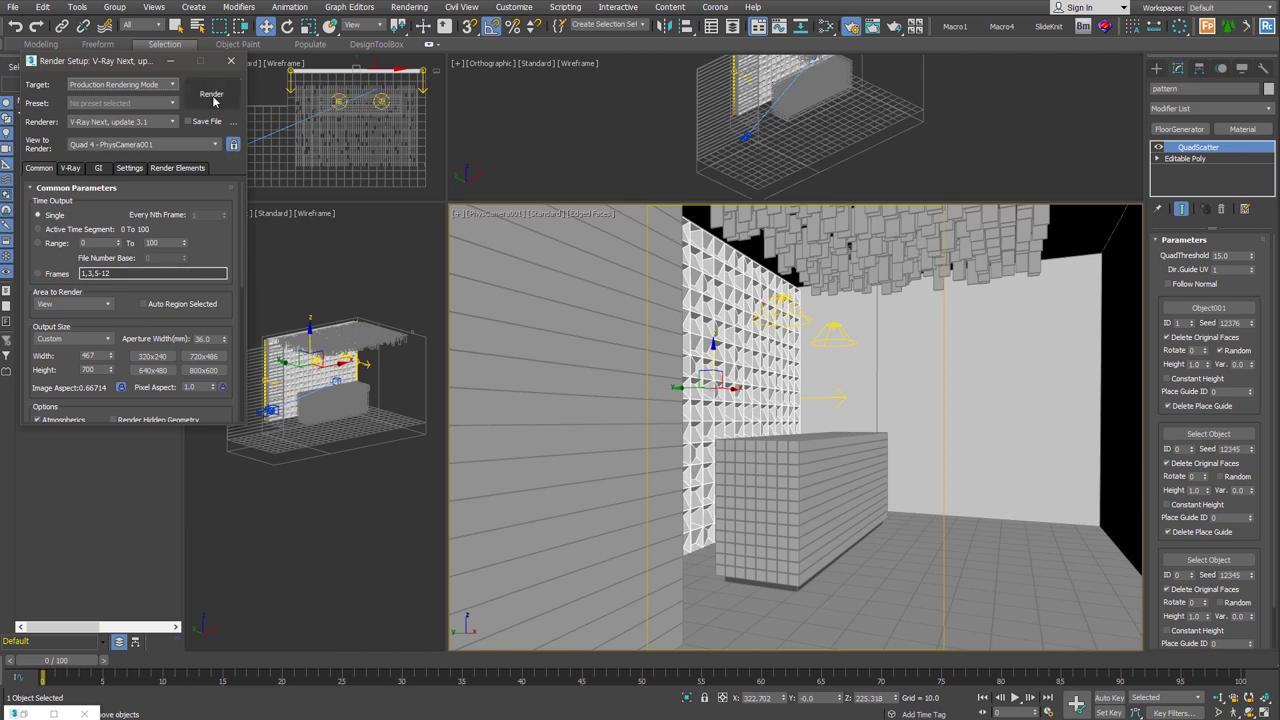
{"action": "left_click", "coordinate": [214, 96]}
Step: Start an interactive V-Ray render of the room, then select the dn_light lamps
{"action": "left_click", "coordinate": [563, 125]}
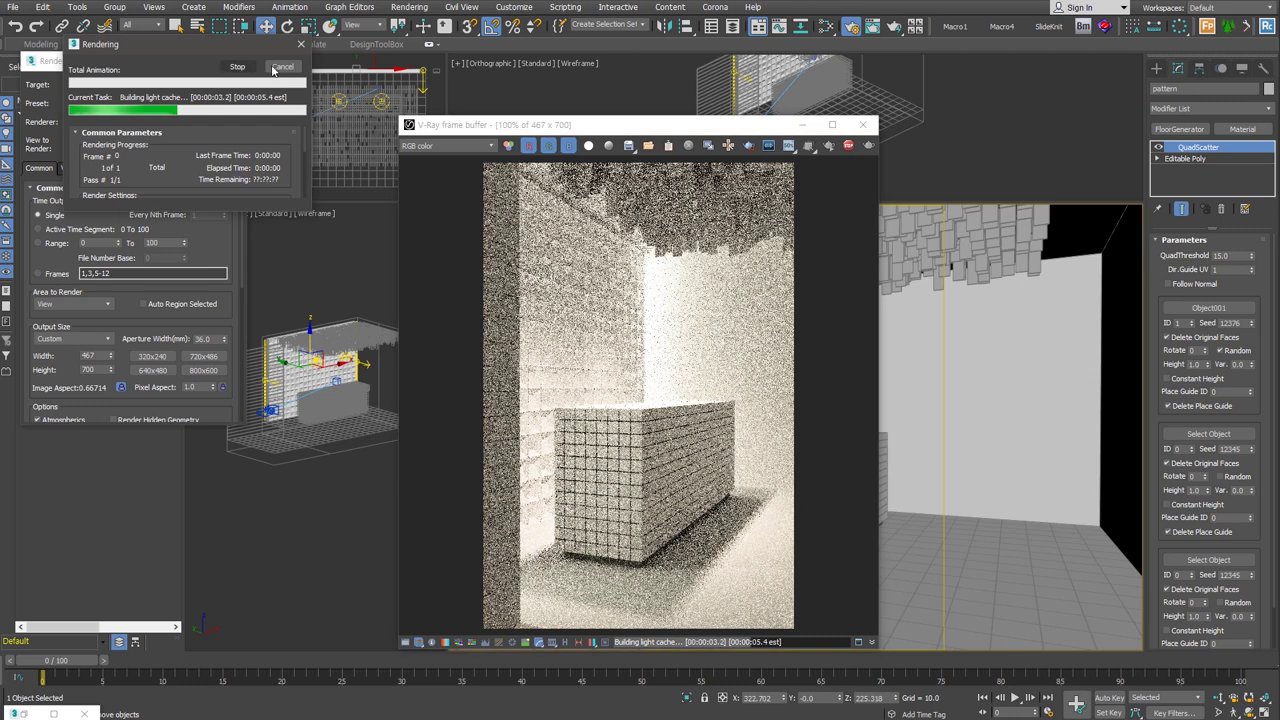
{"action": "left_click", "coordinate": [828, 148]}
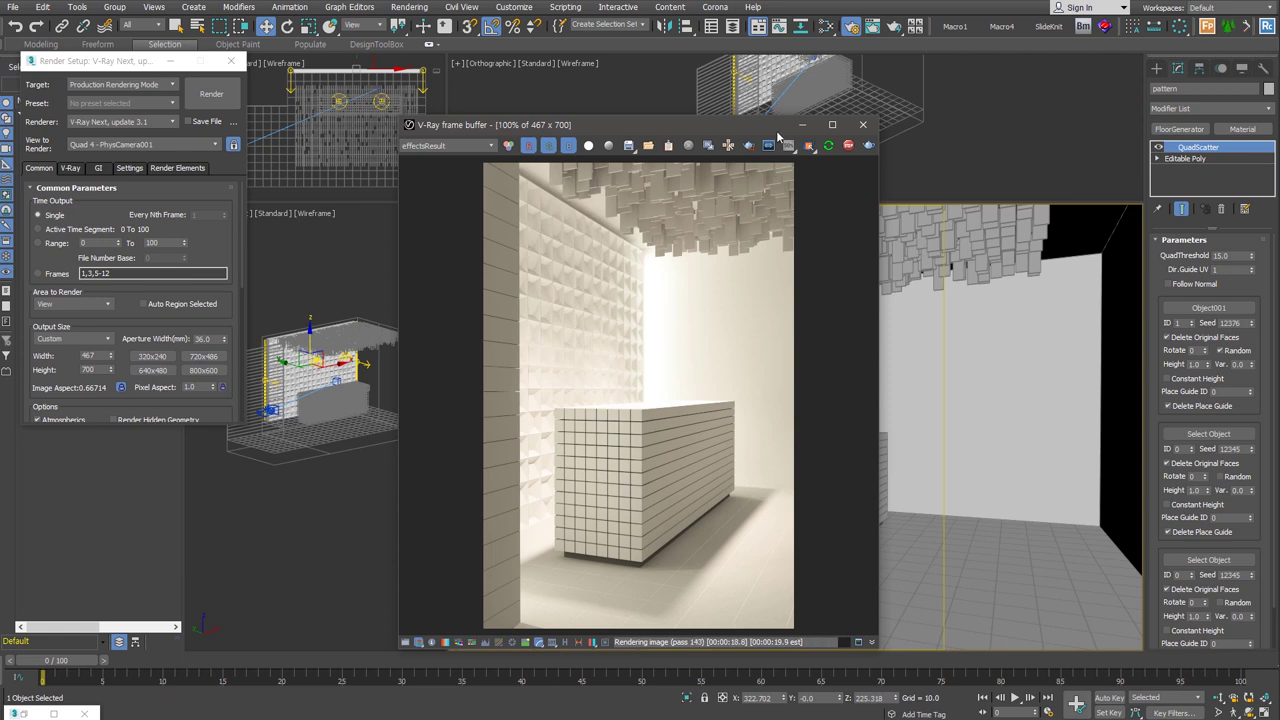
{"action": "left_click_drag", "start_coordinate": [771, 133], "coordinate": [631, 96]}
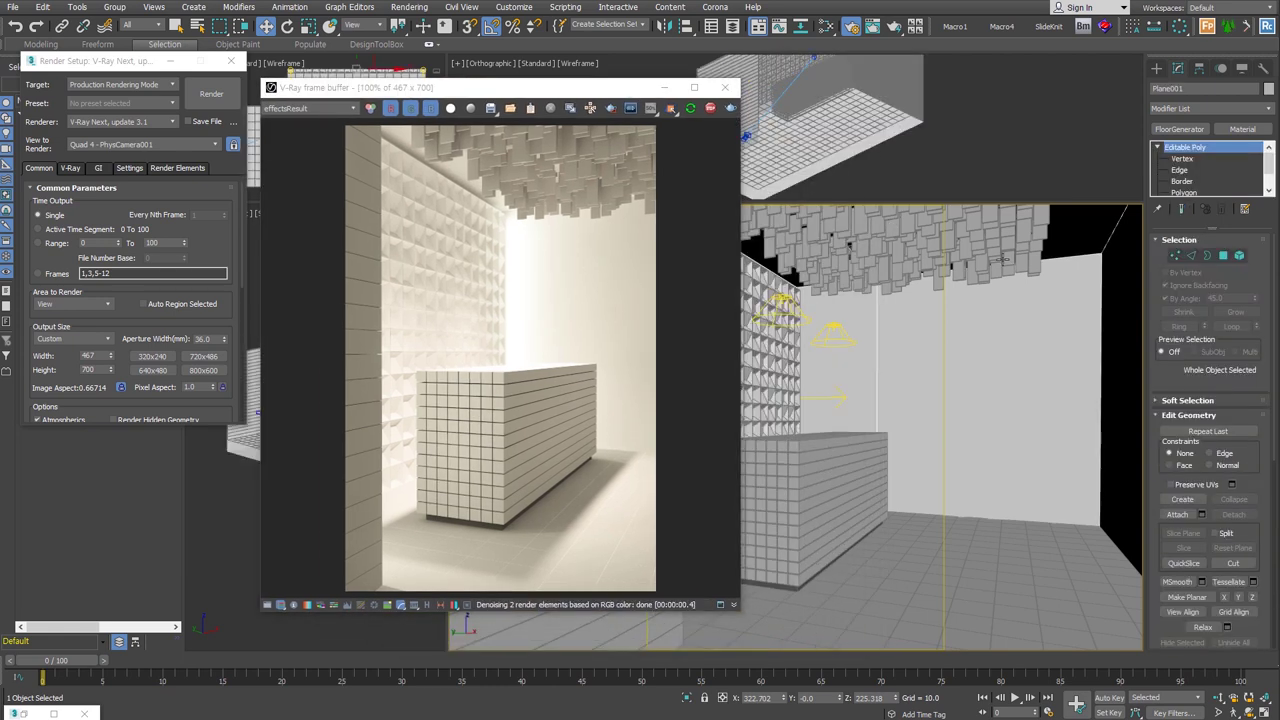
{"action": "left_click_drag", "start_coordinate": [862, 212], "coordinate": [832, 218]}
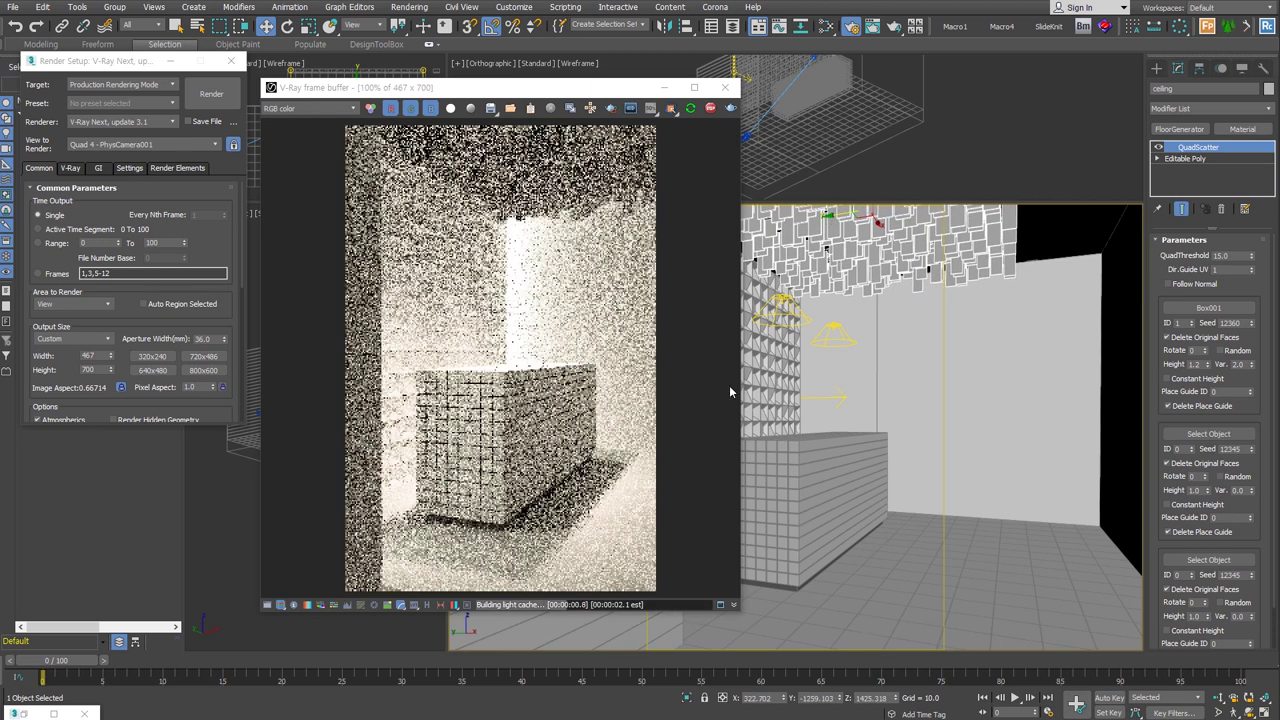
{"action": "left_click_drag", "start_coordinate": [606, 93], "coordinate": [880, 91]}
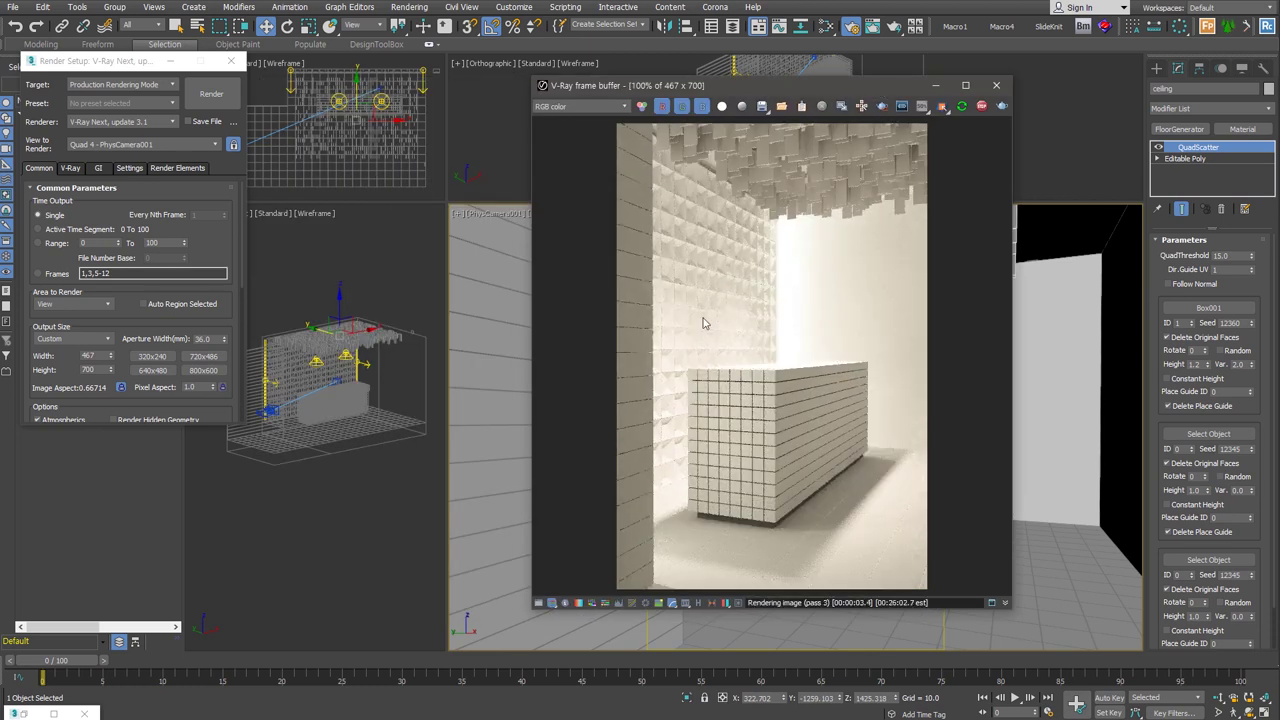
{"action": "left_click", "coordinate": [316, 362]}
{"action": "scroll", "coordinate": [330, 346], "scroll_direction": "up", "scroll_amount": 3}
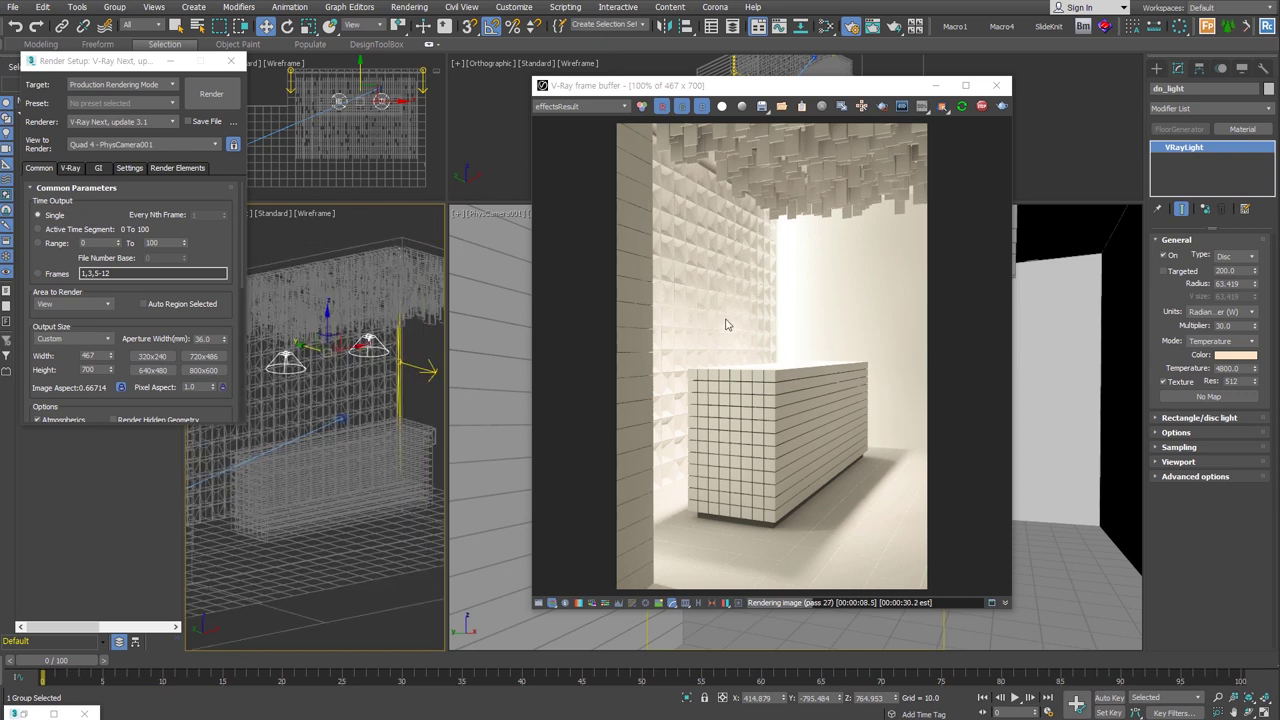
Step: Set the dn_light lamps to multiplier 50 and colour temperature 4200
{"action": "double_click", "coordinate": [1222, 326]}
{"action": "type", "text": "50"}
{"action": "key", "text": "Return"}
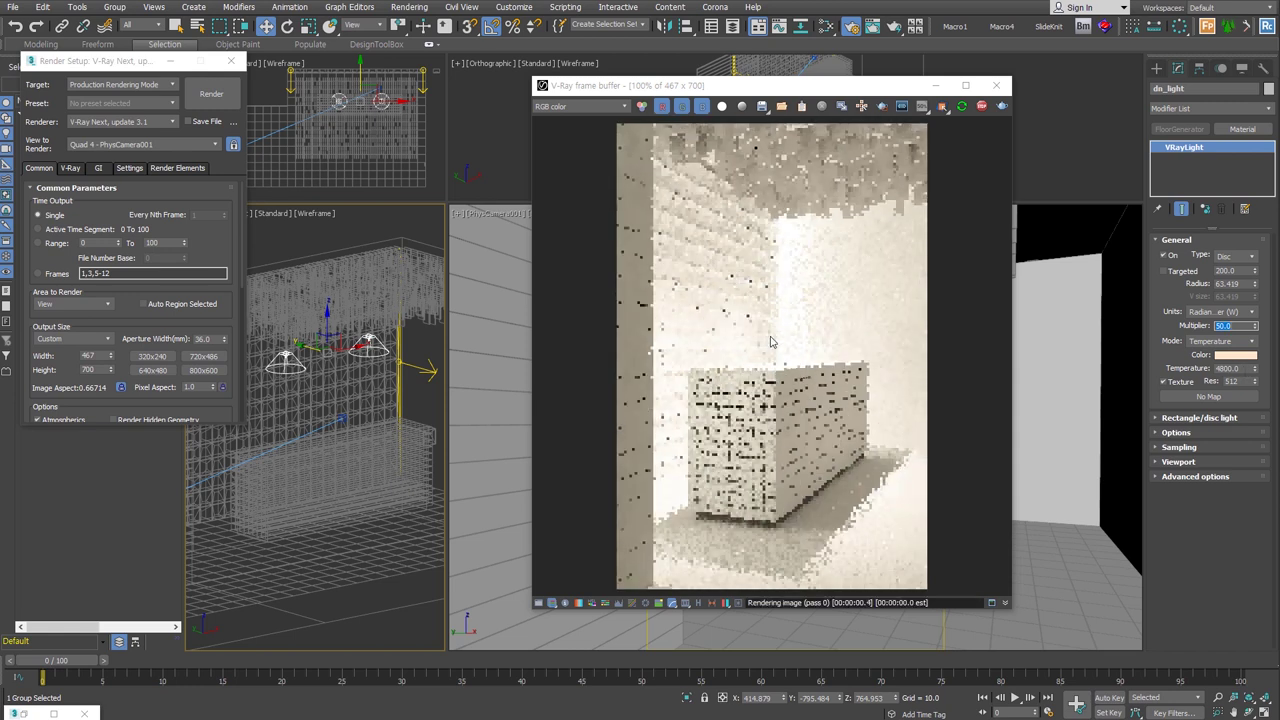
{"action": "double_click", "coordinate": [1228, 368]}
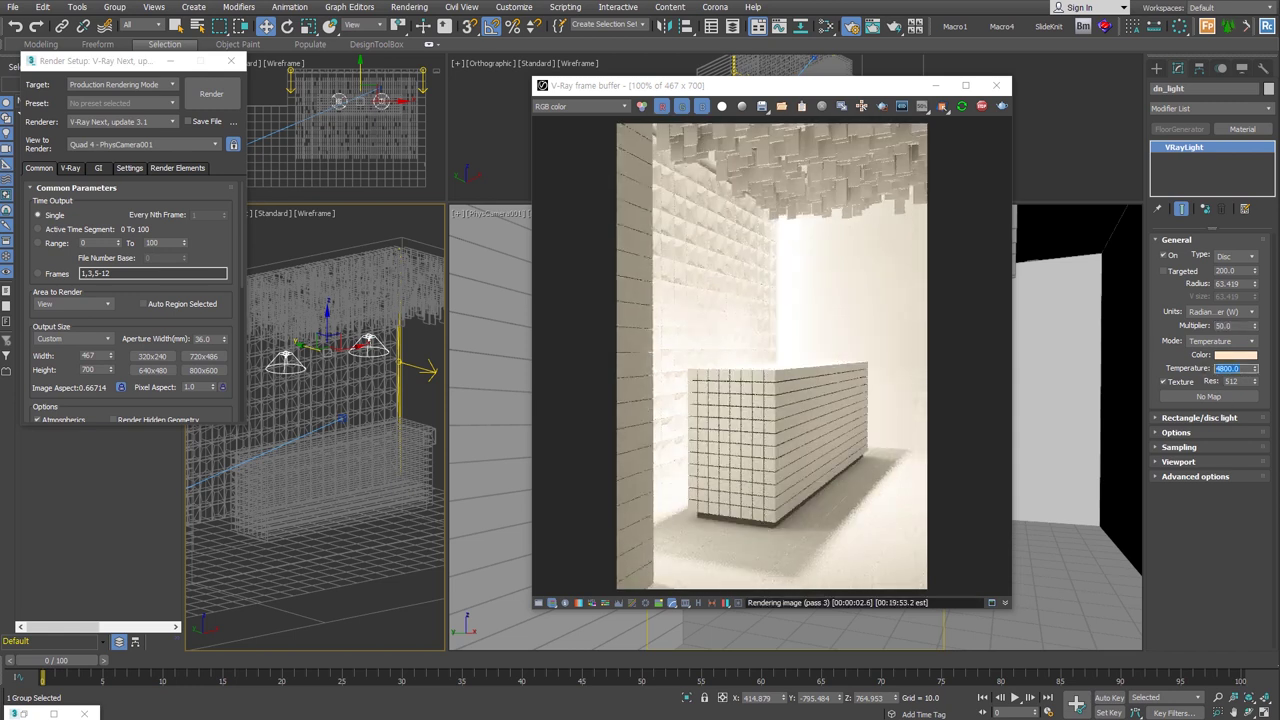
{"action": "type", "text": "42"}
{"action": "key", "text": "Return"}
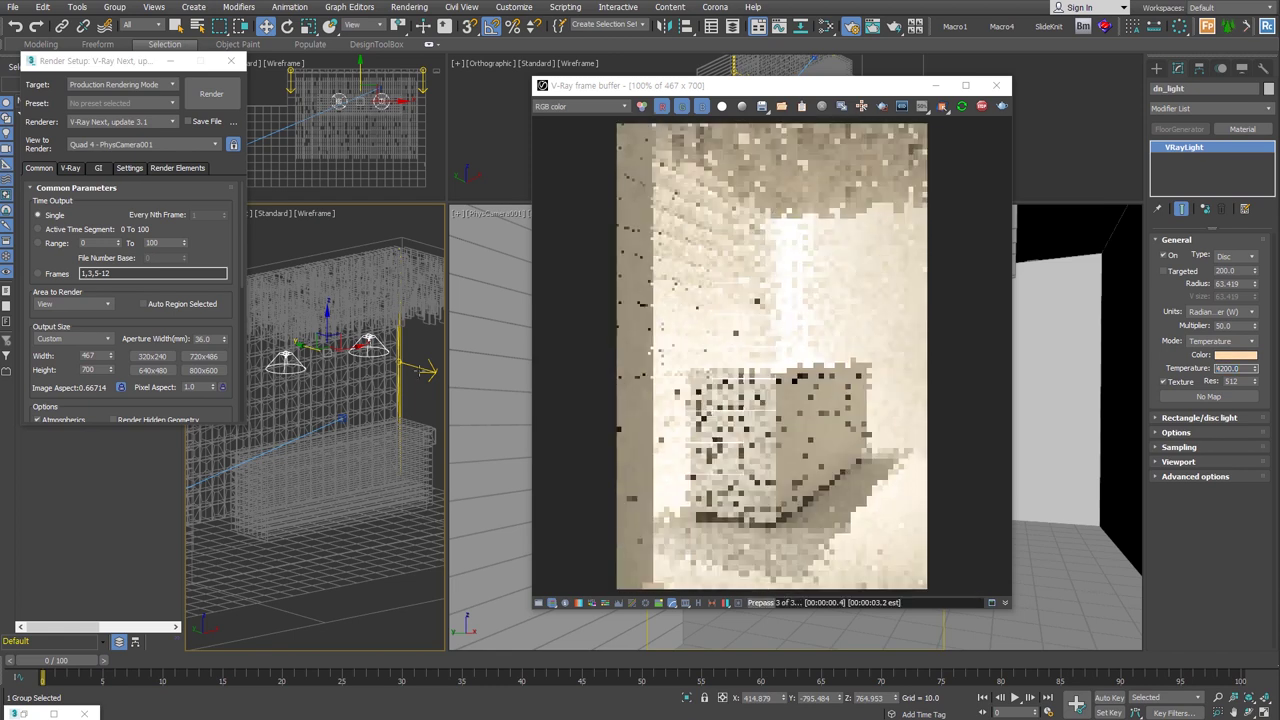
Step: Give the b_light plane light multiplier 15.0 and a pale cream colour
{"action": "left_click", "coordinate": [409, 300]}
{"action": "double_click", "coordinate": [1226, 325]}
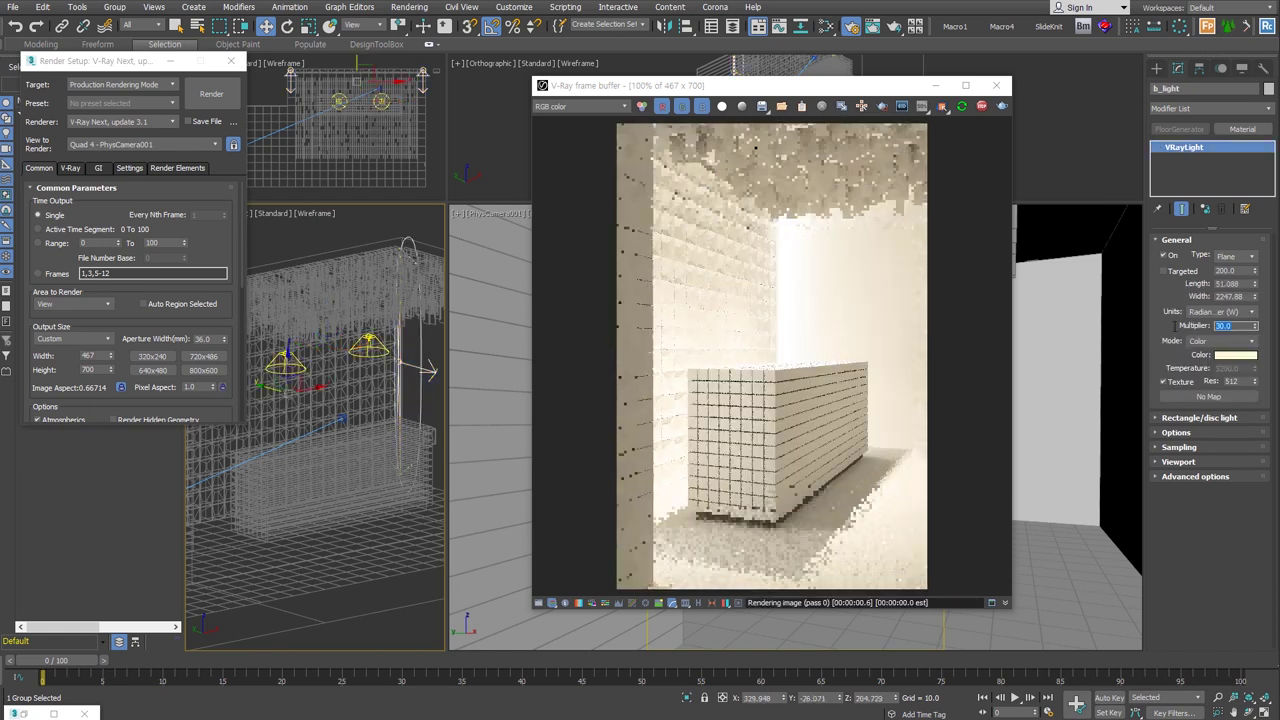
{"action": "type", "text": "5"}
{"action": "key", "text": "Return"}
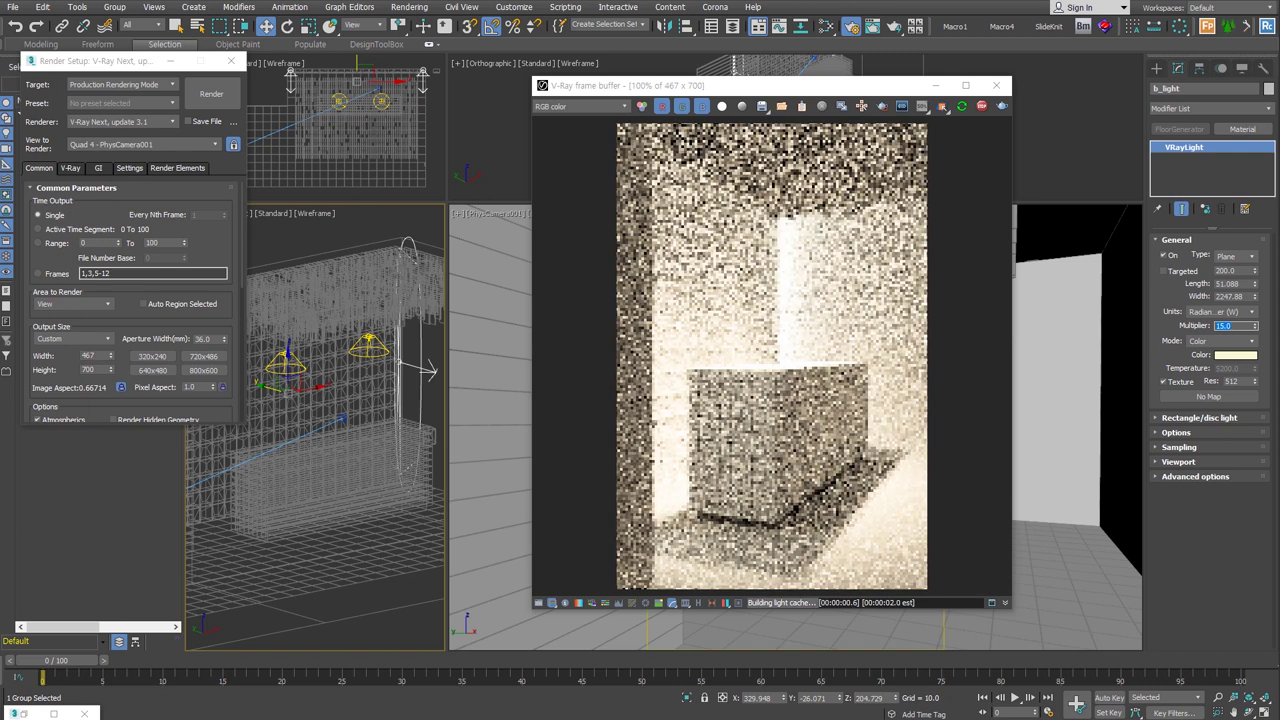
{"action": "left_click", "coordinate": [1235, 355]}
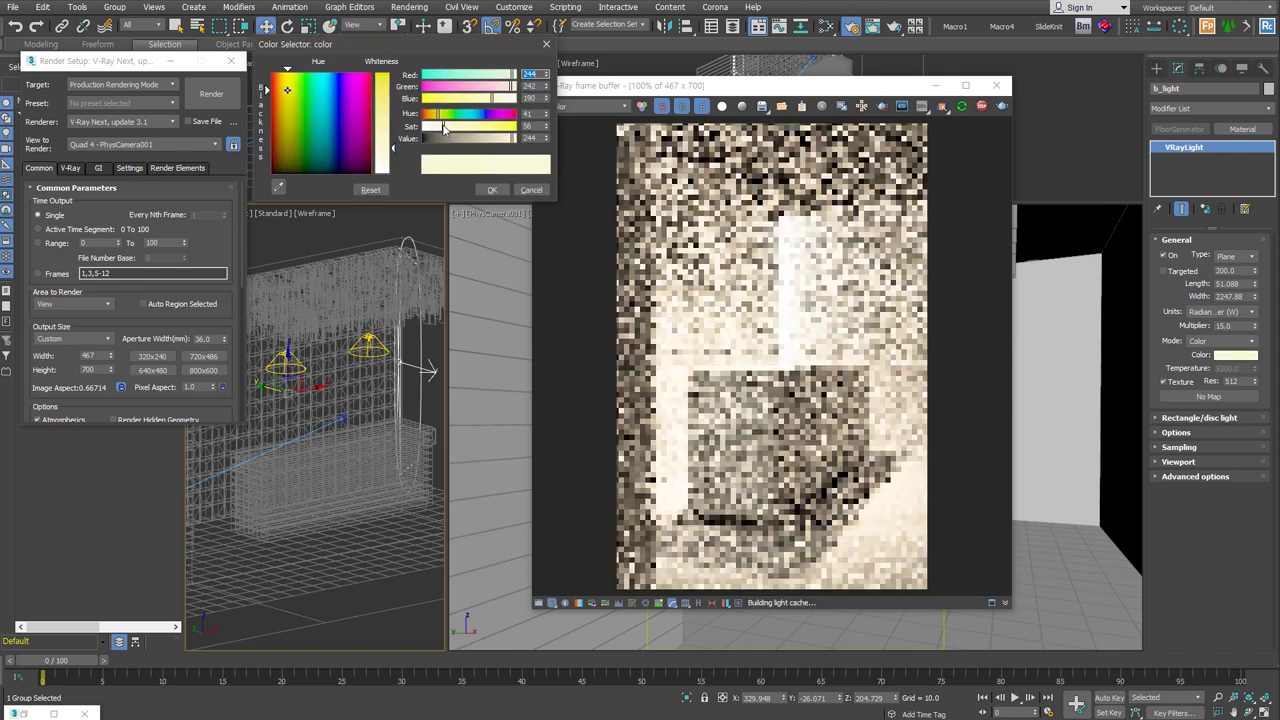
{"action": "left_click", "coordinate": [492, 190]}
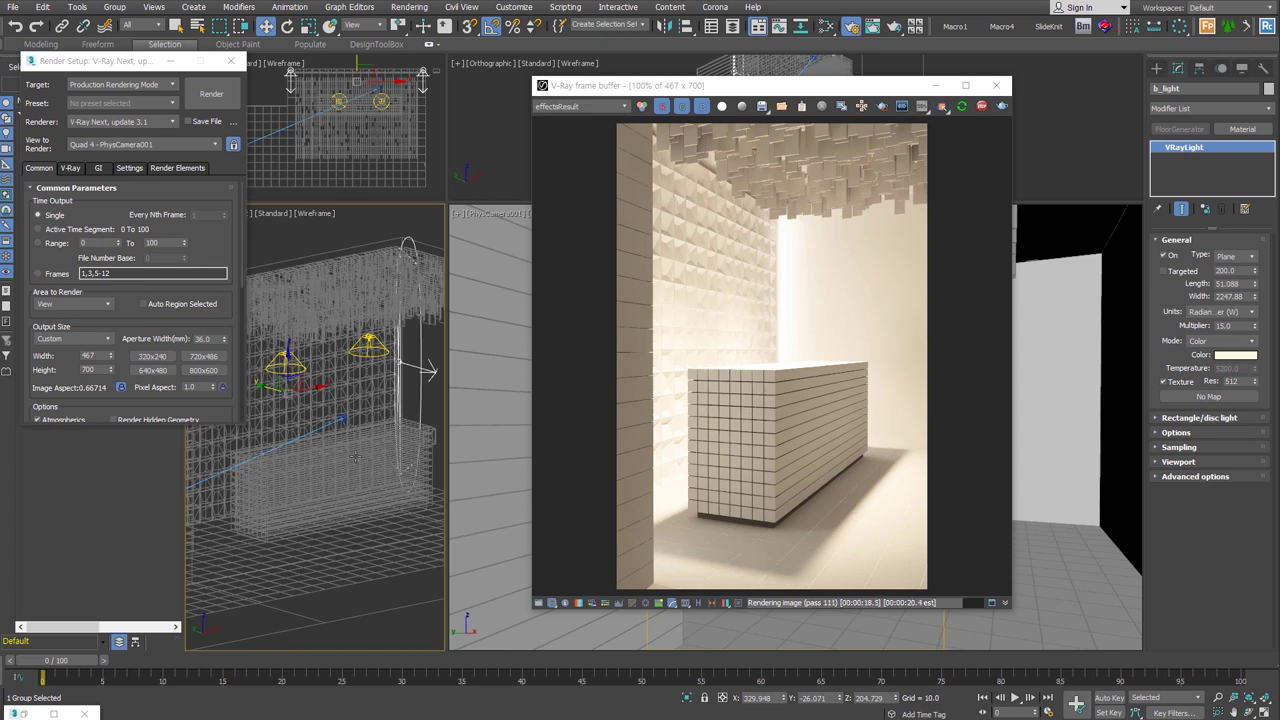
{"action": "scroll", "coordinate": [362, 462], "scroll_direction": "down", "scroll_amount": 3}
{"action": "mouse_move", "coordinate": [331, 484]}
{"action": "middle_mouse_down"}
{"action": "mouse_move", "coordinate": [347, 473]}
{"action": "mouse_move", "coordinate": [337, 494]}
{"action": "mouse_move", "coordinate": [360, 490]}
{"action": "middle_mouse_up"}
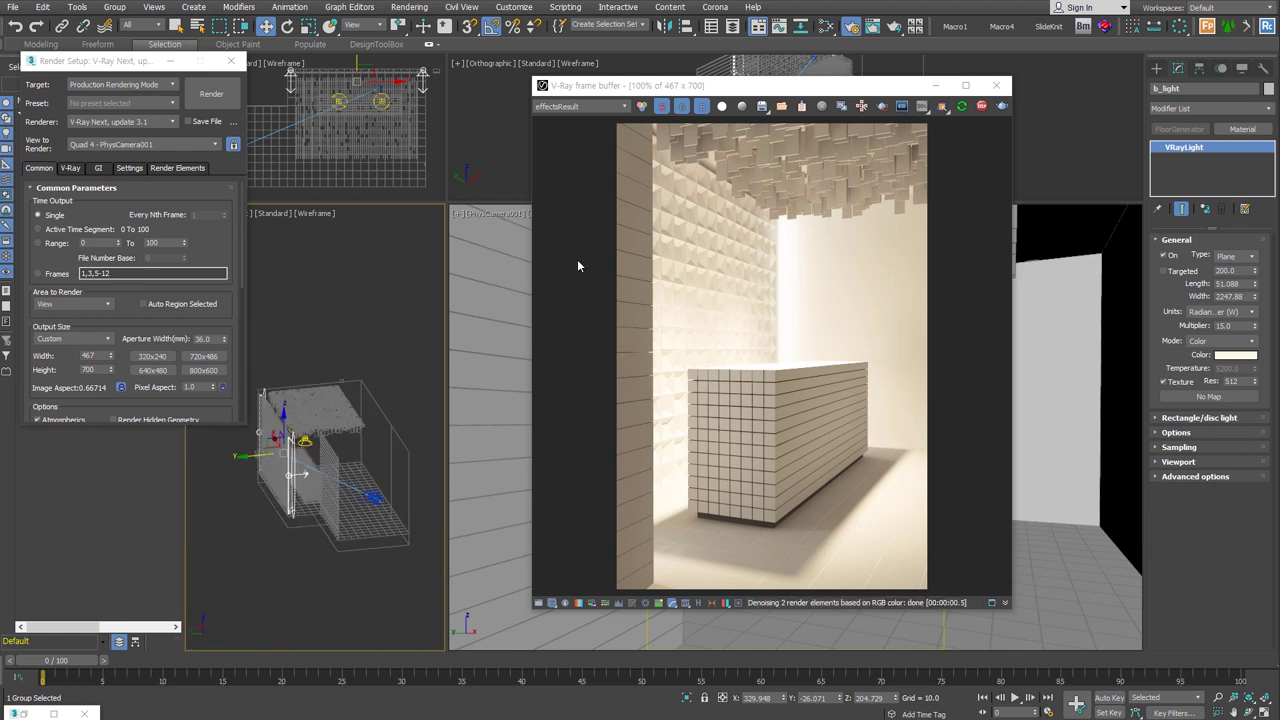
{"action": "left_click_drag", "start_coordinate": [848, 87], "coordinate": [578, 139]}
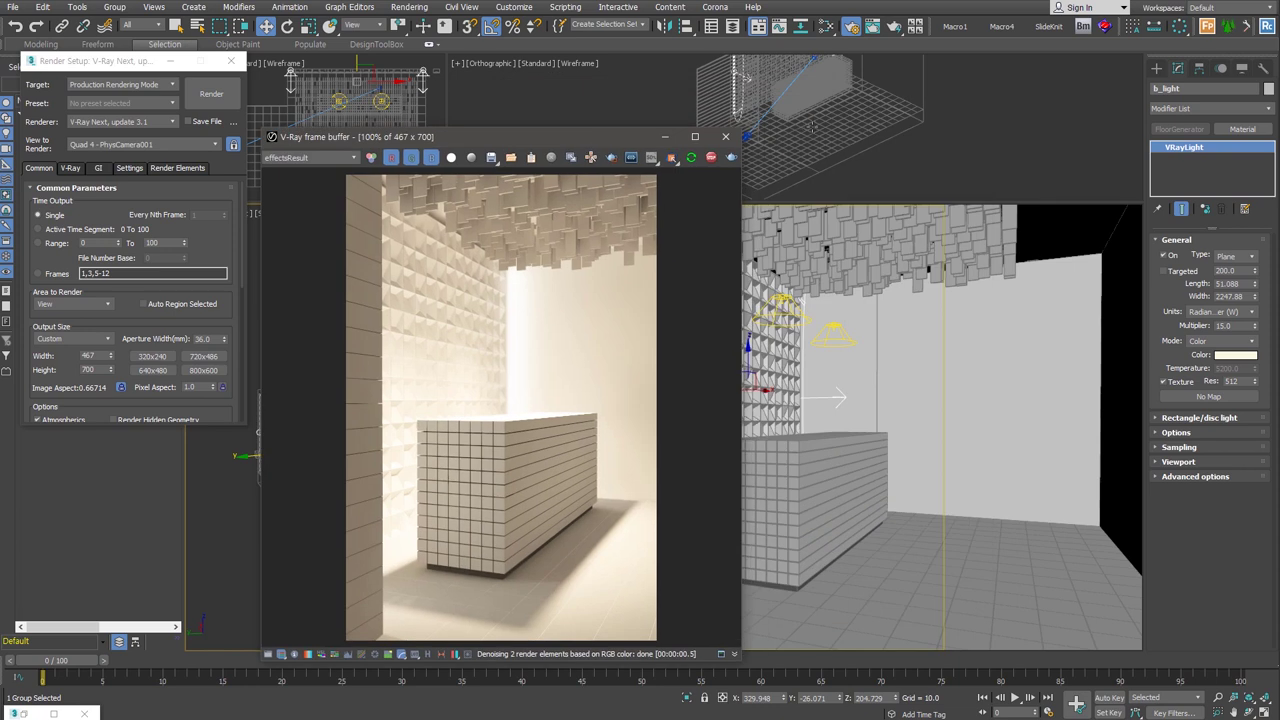
Step: In the Front view, create a new plane VRayLight, VRayLight005, and set its colour
{"action": "key", "text": "f"}
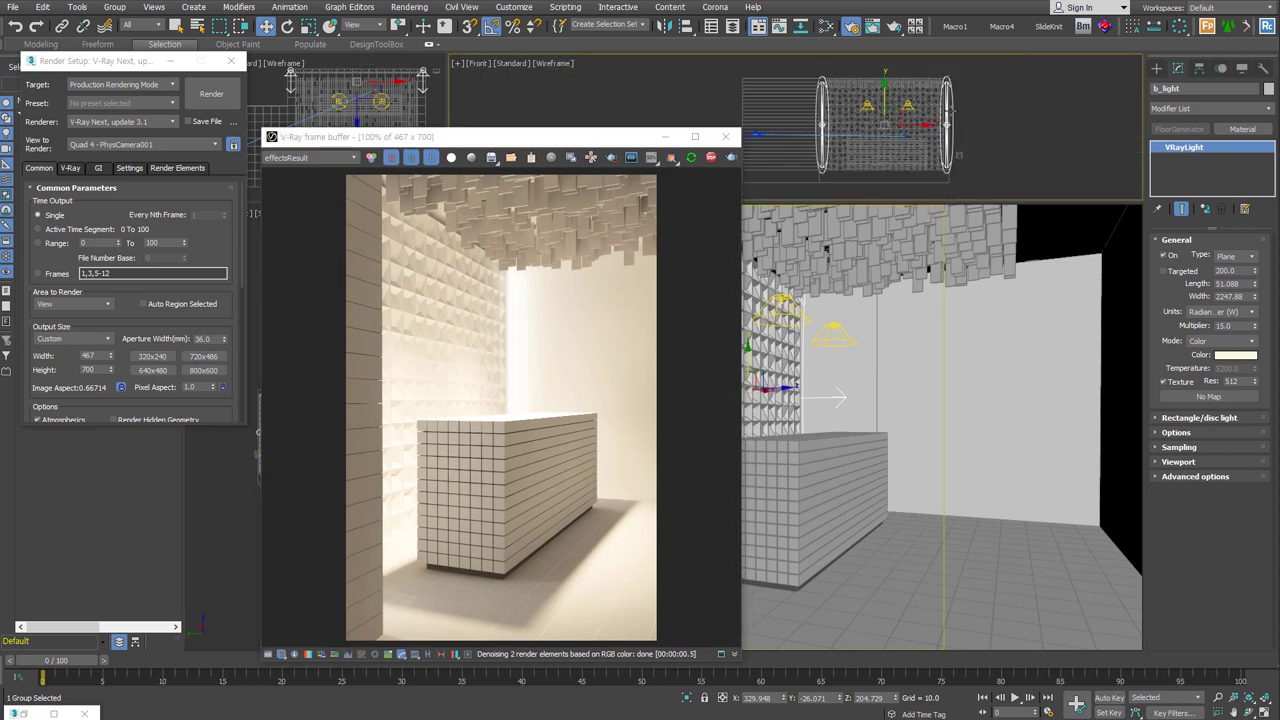
{"action": "left_click", "coordinate": [1157, 68]}
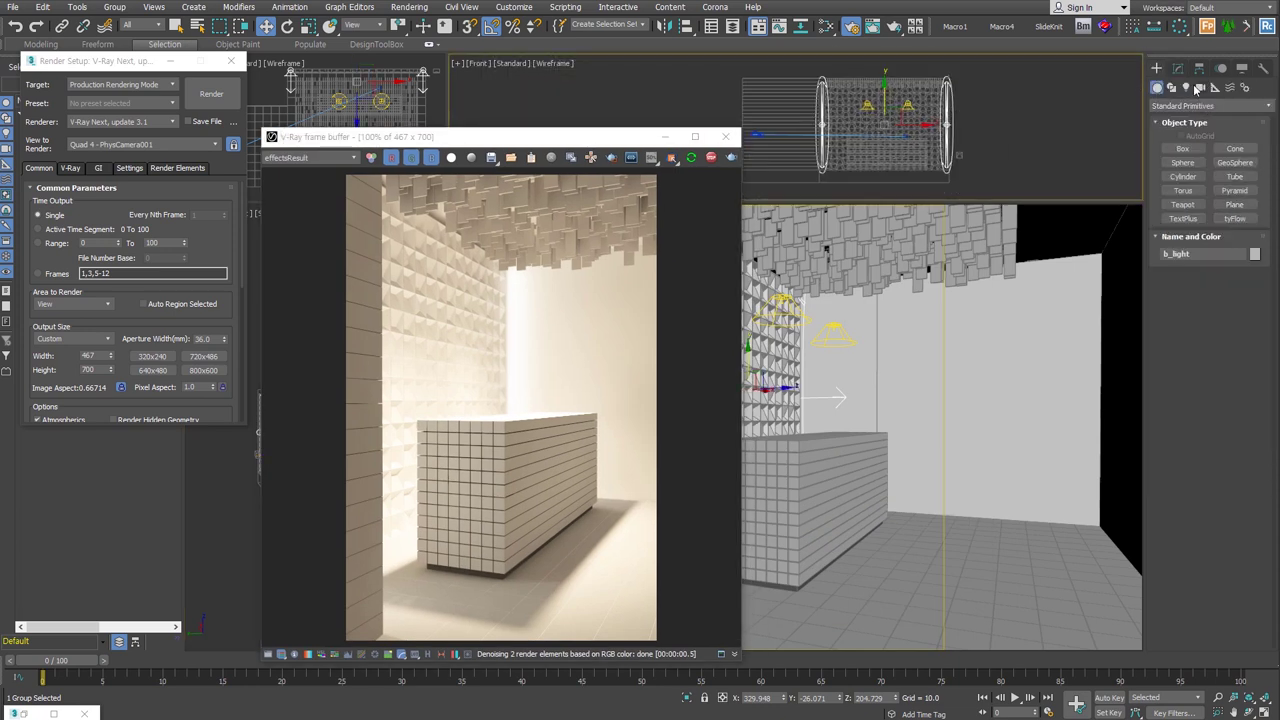
{"action": "left_click", "coordinate": [1186, 87]}
{"action": "left_click", "coordinate": [1193, 107]}
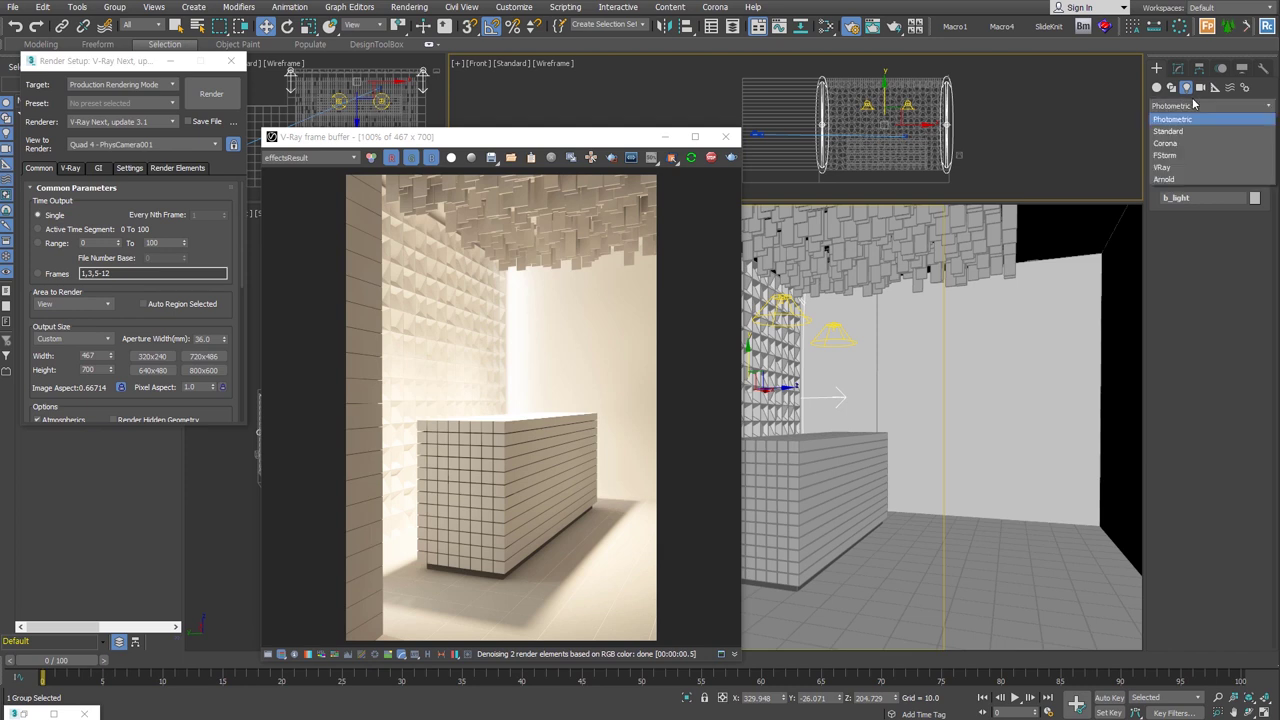
{"action": "left_click", "coordinate": [1162, 167]}
{"action": "left_click", "coordinate": [1183, 148]}
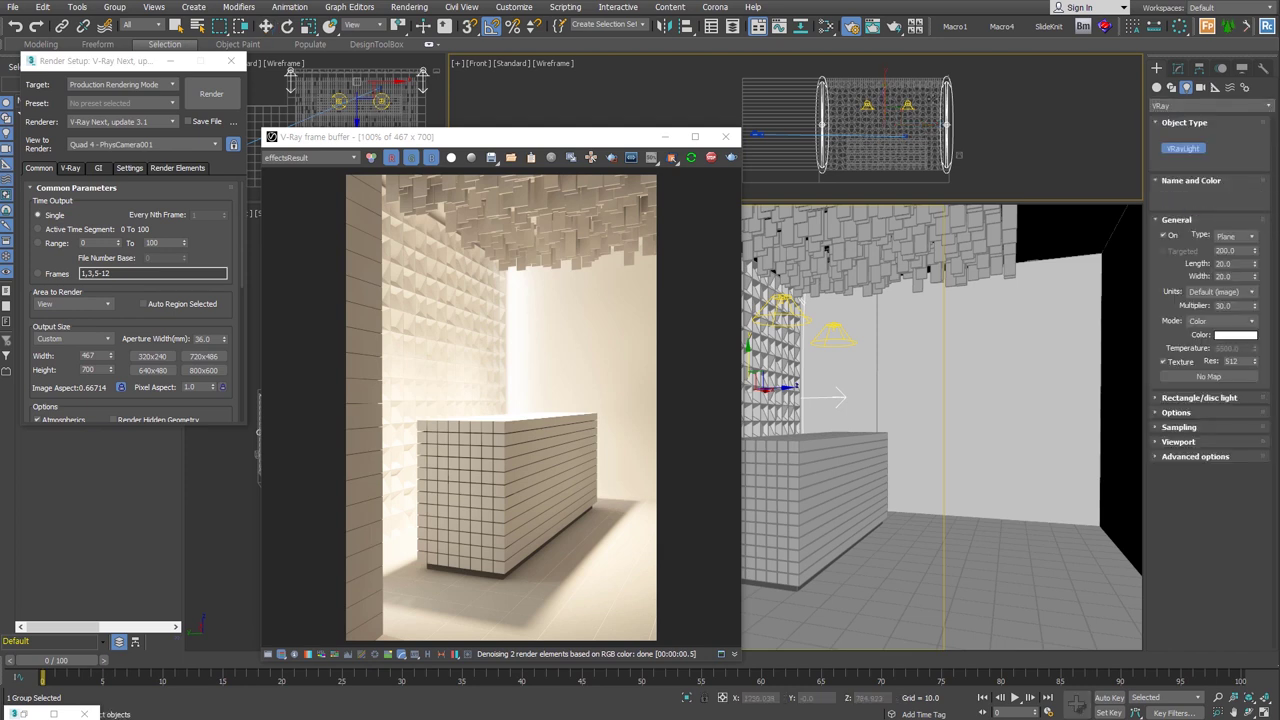
{"action": "left_click", "coordinate": [1235, 334]}
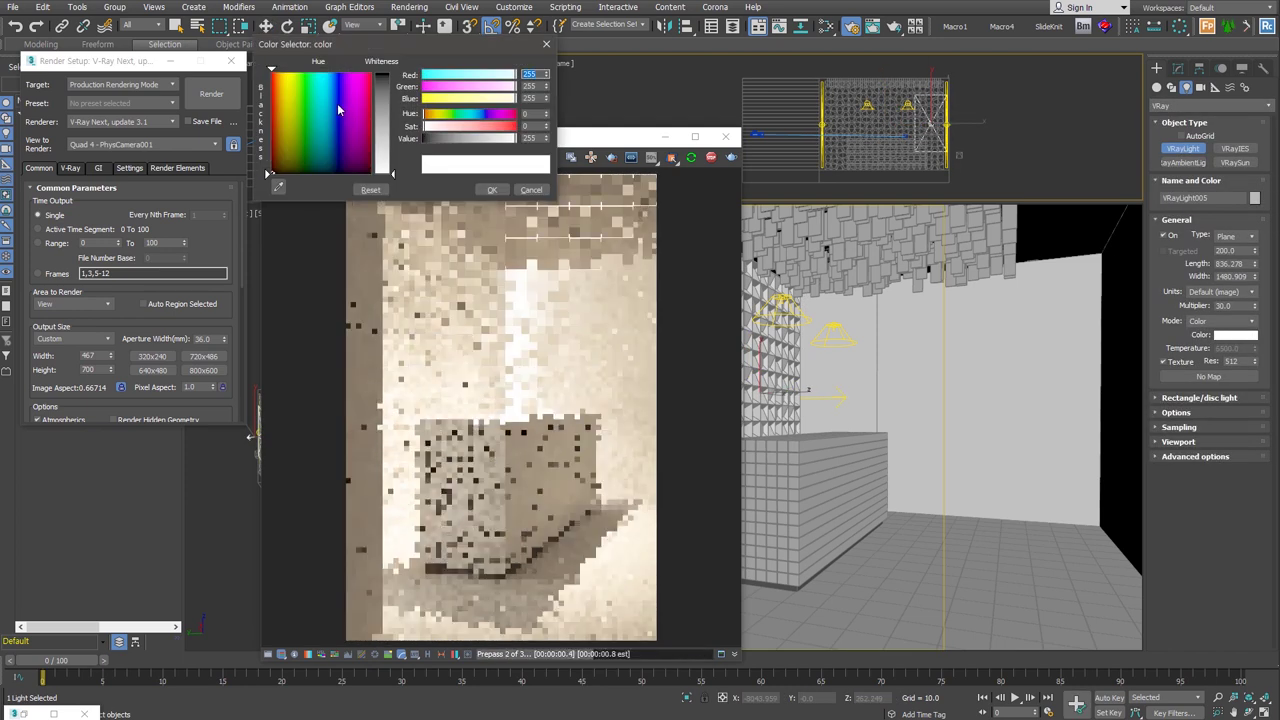
{"action": "left_click", "coordinate": [492, 189]}
Step: Move VRayLight005 to the room's right side, facing the counter
{"action": "left_click_drag", "start_coordinate": [480, 136], "coordinate": [458, 222]}
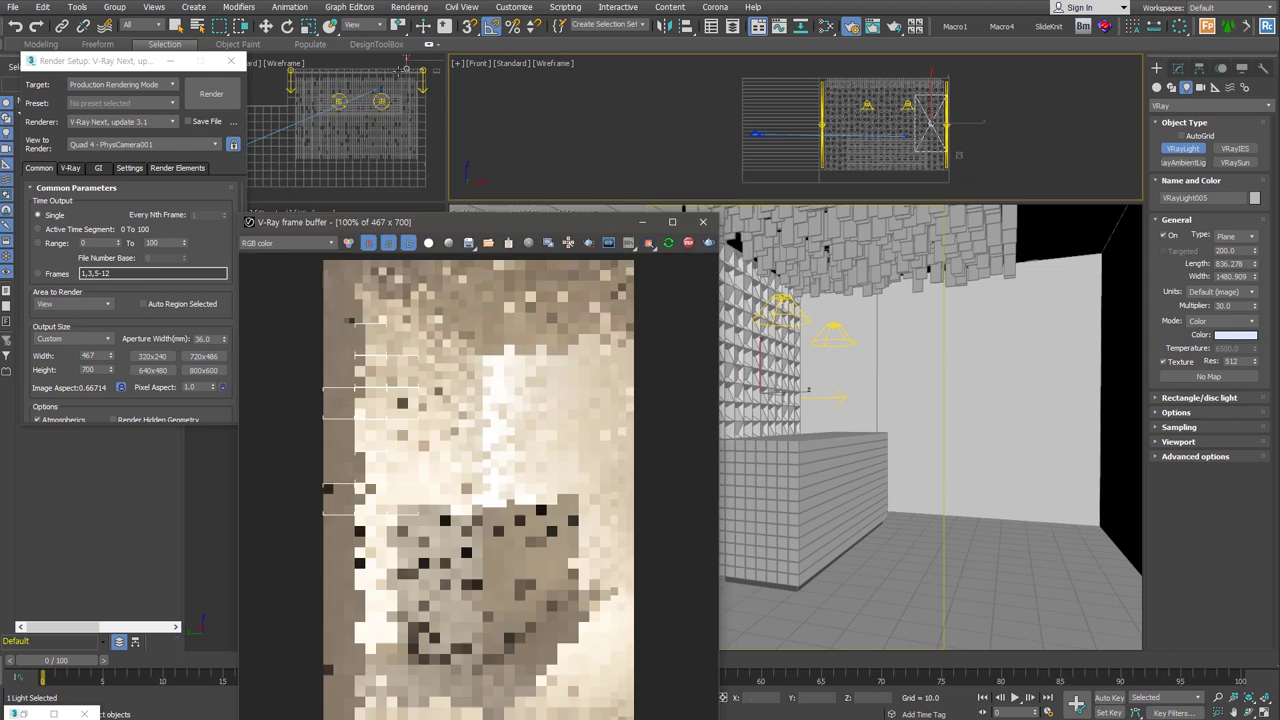
{"action": "key", "text": "w"}
{"action": "left_click_drag", "start_coordinate": [403, 65], "coordinate": [418, 189]}
{"action": "middle_click_drag", "start_coordinate": [418, 189], "coordinate": [420, 127]}
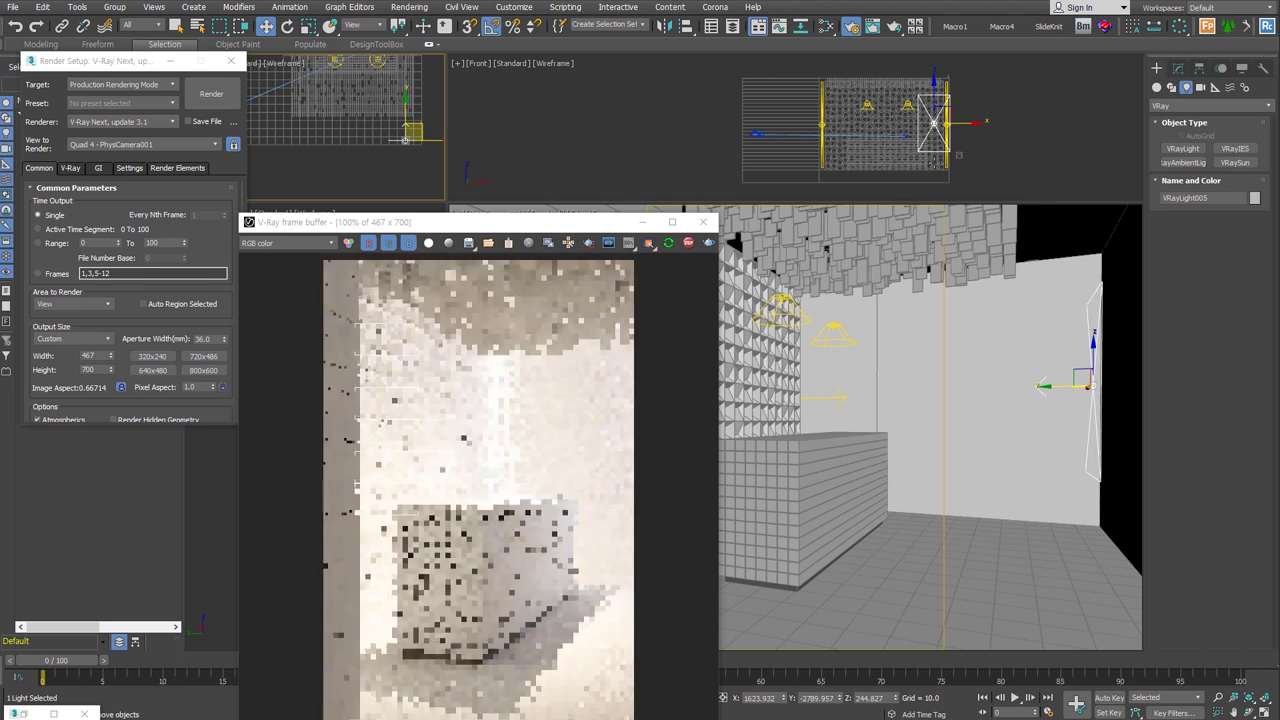
{"action": "scroll", "coordinate": [944, 120], "scroll_direction": "up", "scroll_amount": 3}
{"action": "left_click_drag", "start_coordinate": [584, 228], "coordinate": [870, 78]}
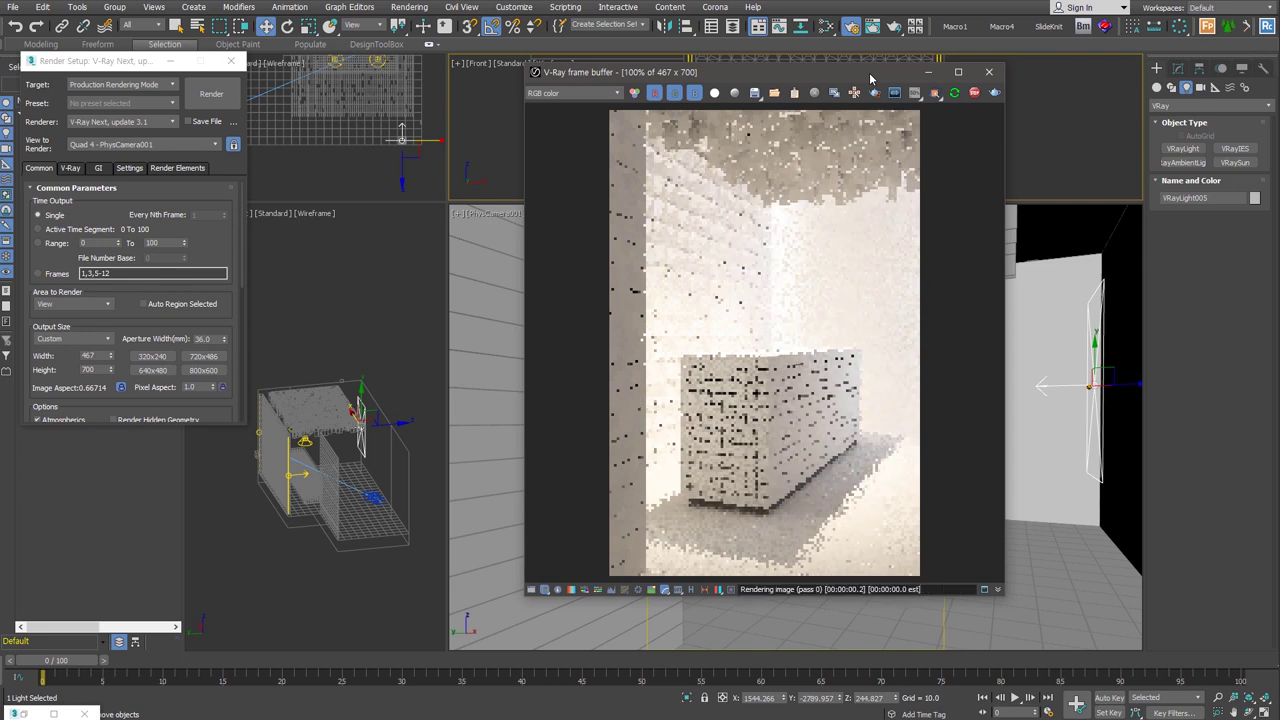
Step: Make VRayLight005 pale blue with a Directional value of 0.1
{"action": "left_click", "coordinate": [1177, 68]}
{"action": "left_click", "coordinate": [1176, 432]}
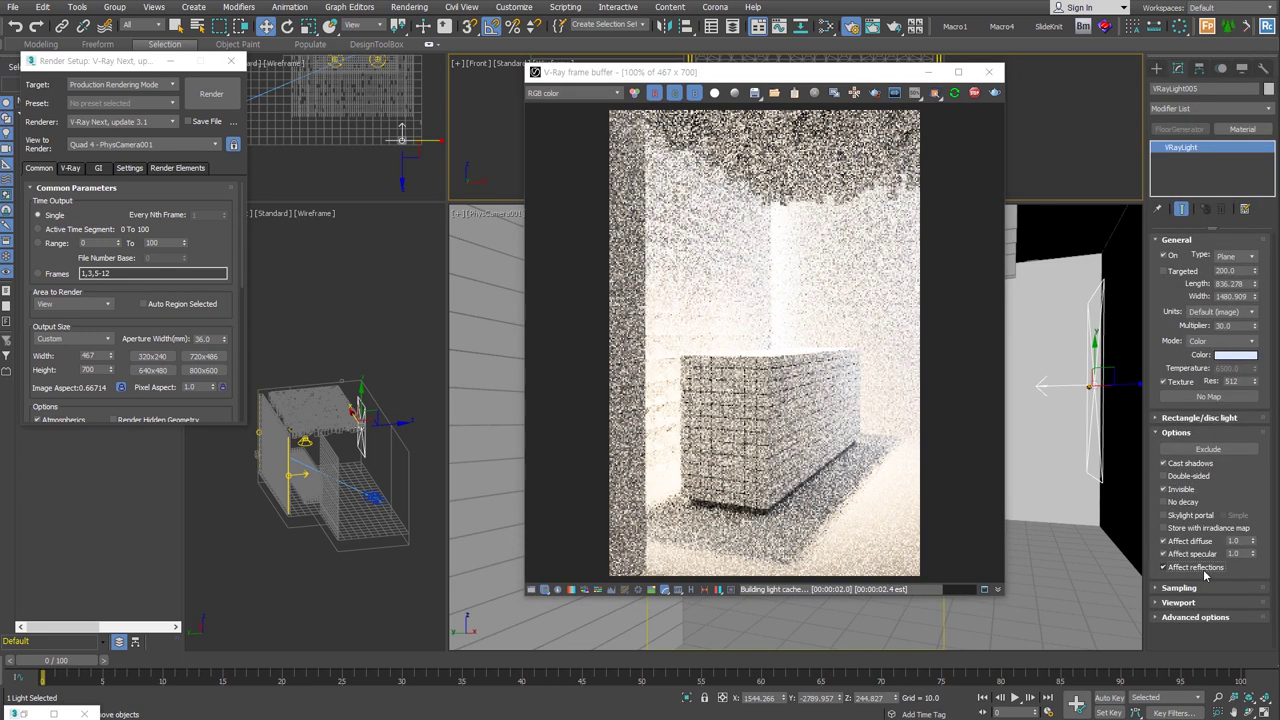
{"action": "left_click", "coordinate": [1236, 354]}
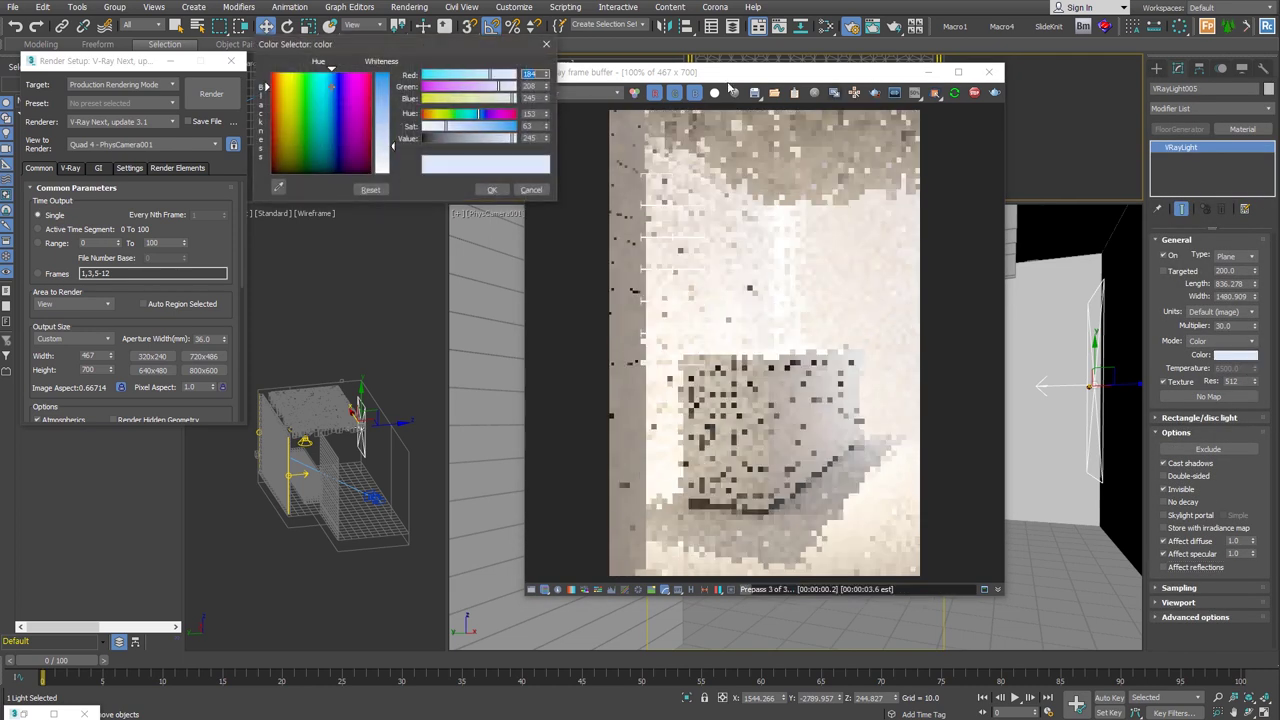
{"action": "left_click", "coordinate": [492, 189]}
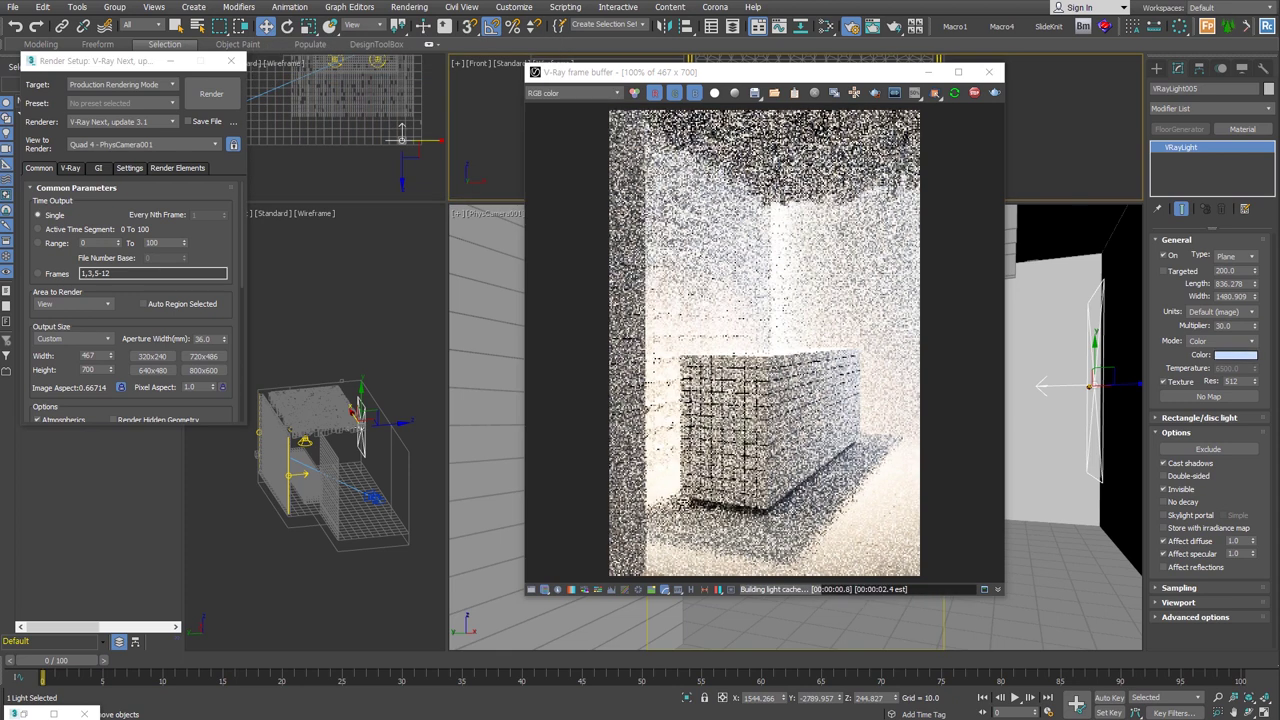
{"action": "left_click", "coordinate": [1236, 420]}
{"action": "left_click", "coordinate": [1252, 428]}
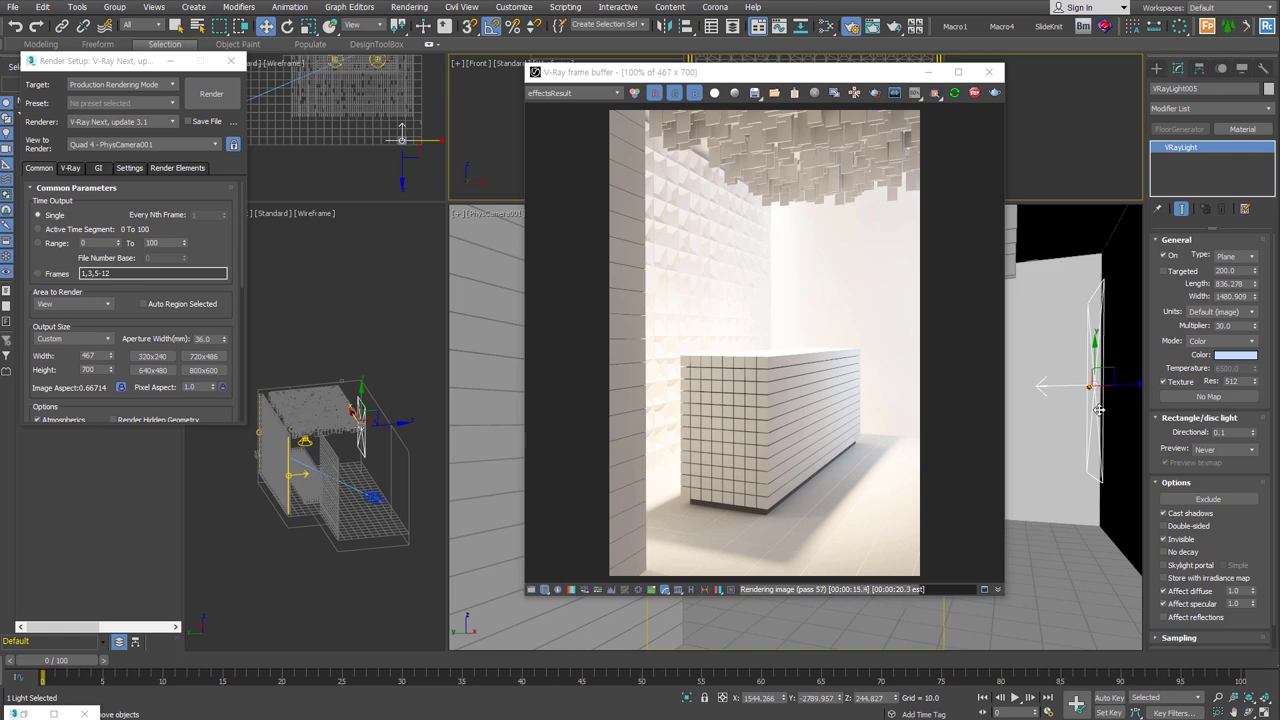
{"action": "left_click", "coordinate": [409, 7]}
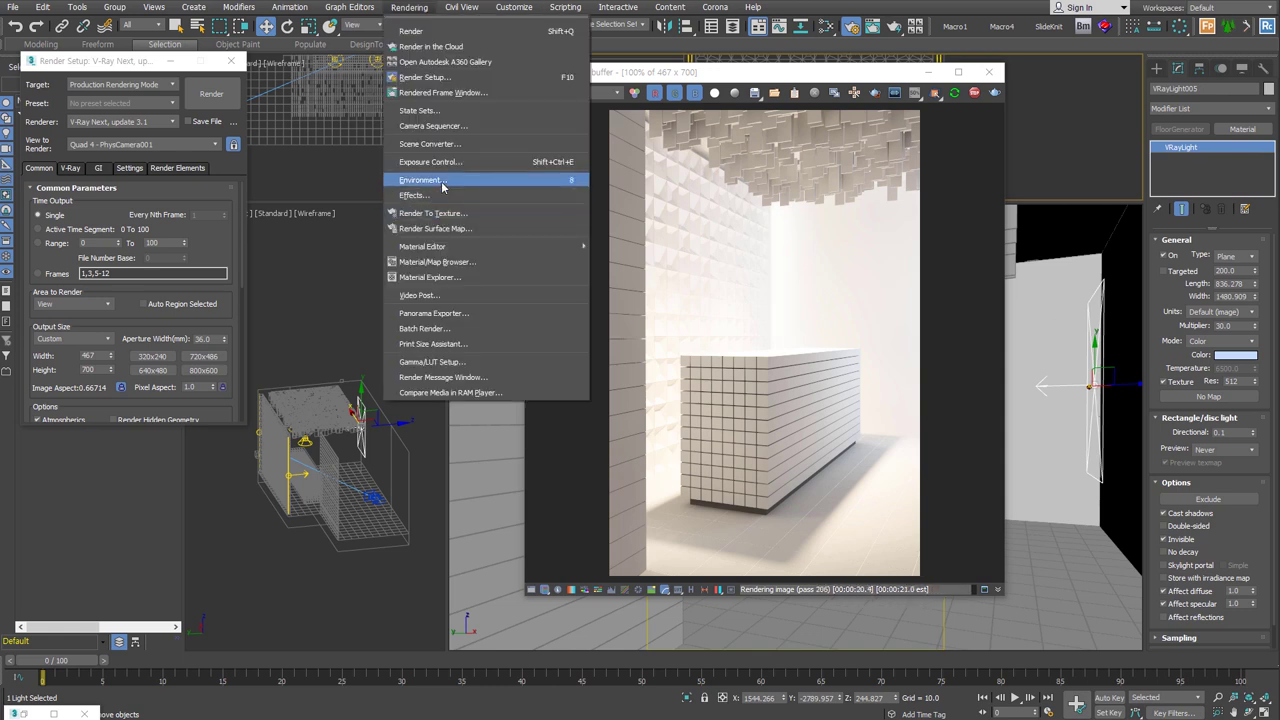
Step: Add a VRayToon render effect in Environment and Effects and edit its Opacity
{"action": "left_click", "coordinate": [443, 186]}
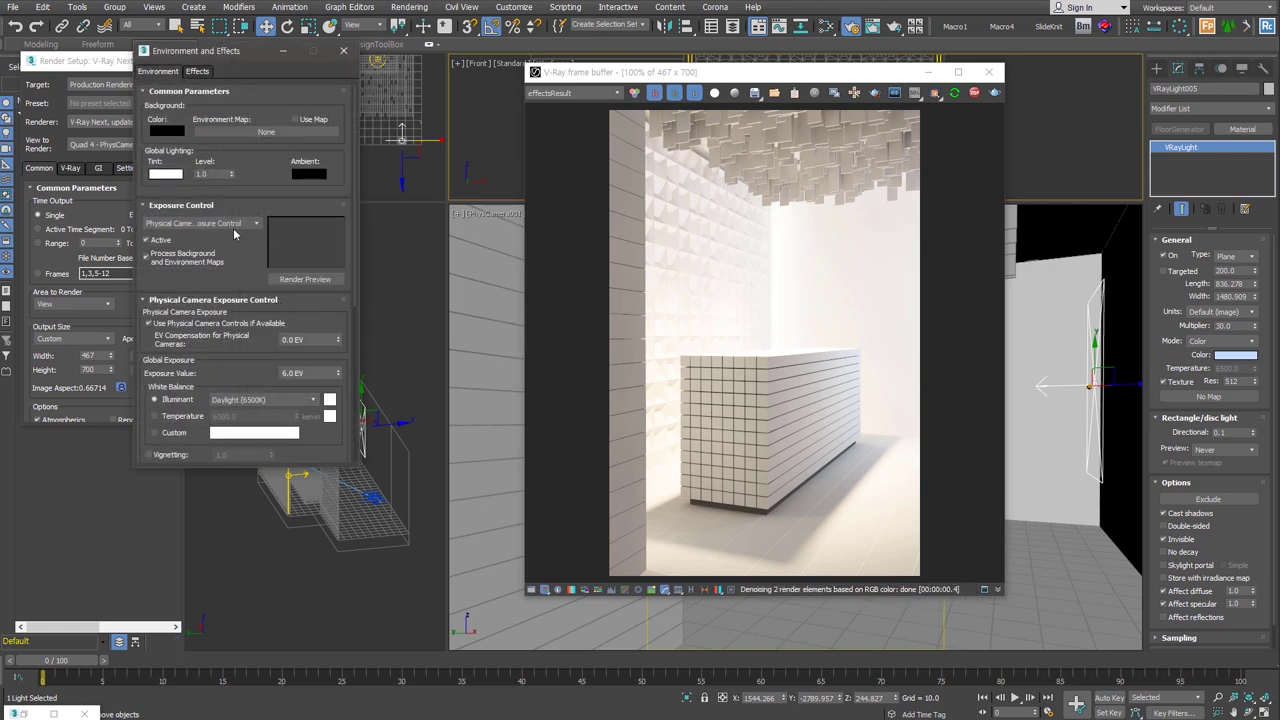
{"action": "scroll", "coordinate": [232, 286], "scroll_direction": "down", "scroll_amount": 5}
{"action": "scroll", "coordinate": [237, 379], "scroll_direction": "down", "scroll_amount": 1}
{"action": "scroll", "coordinate": [237, 379], "scroll_direction": "down", "scroll_amount": 1}
{"action": "left_click", "coordinate": [313, 366]}
{"action": "double_click", "coordinate": [190, 150]}
{"action": "left_click", "coordinate": [254, 341]}
{"action": "left_click", "coordinate": [226, 421]}
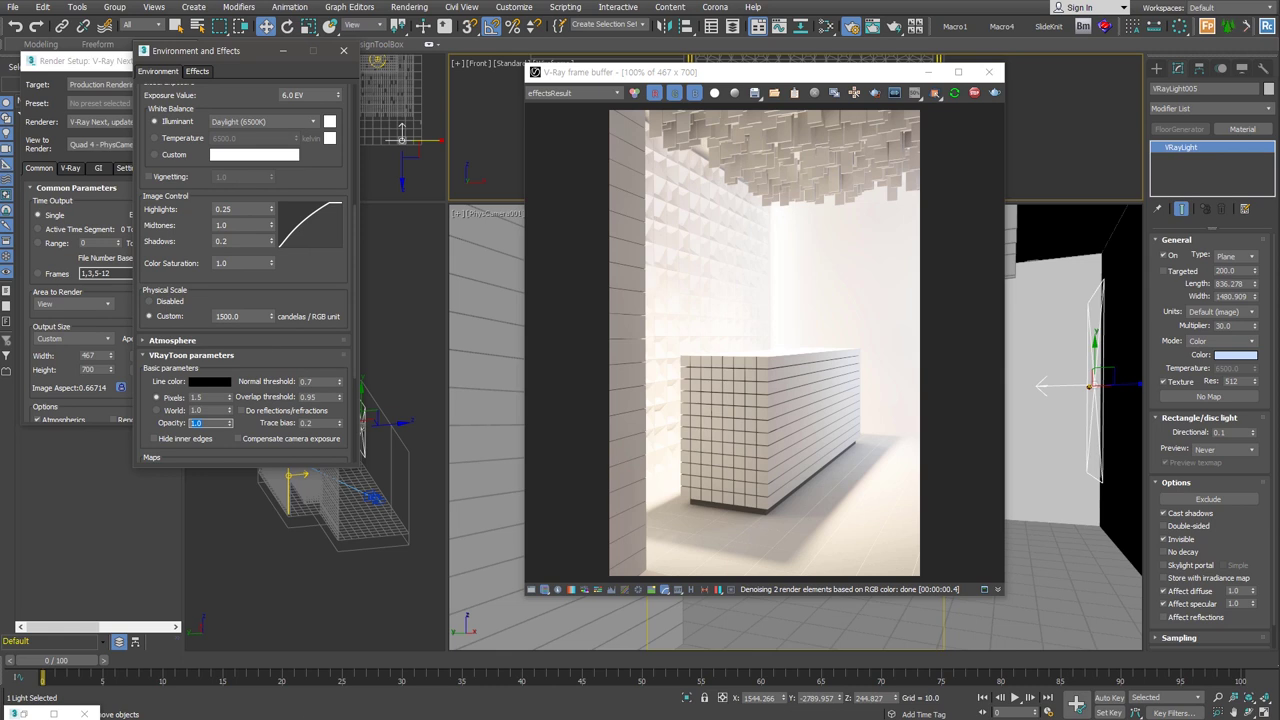
Step: Set the VRayToon opacity to 0.5 and start a new 534 × 800 V-Ray render
{"action": "type", "text": "0.5"}
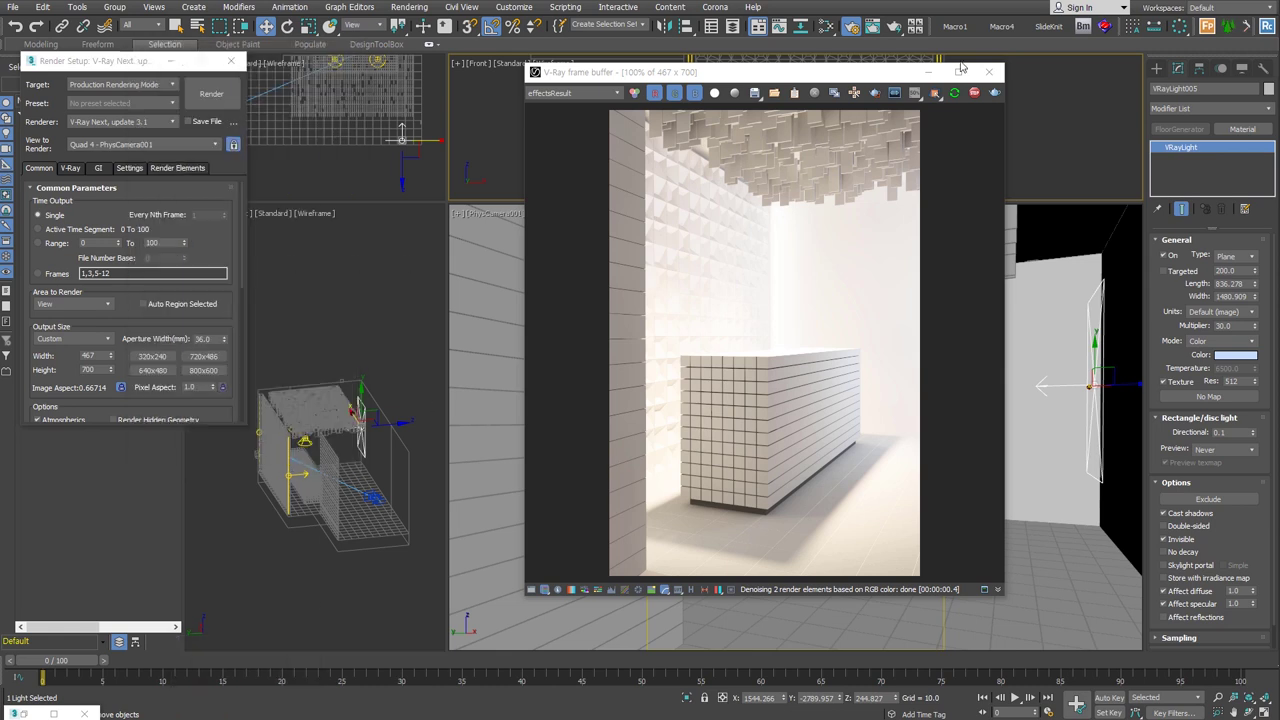
{"action": "left_click_drag", "start_coordinate": [930, 72], "coordinate": [926, 58]}
{"action": "left_click", "coordinate": [68, 372]}
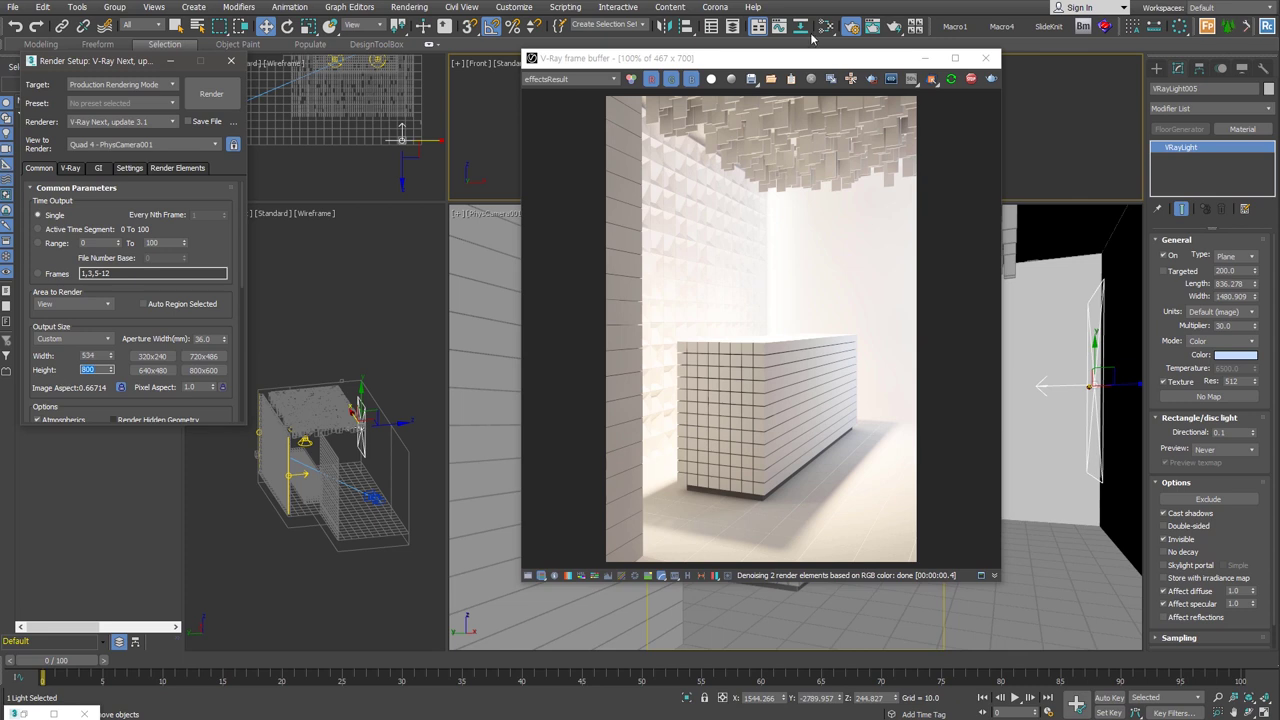
{"action": "left_click", "coordinate": [990, 80]}
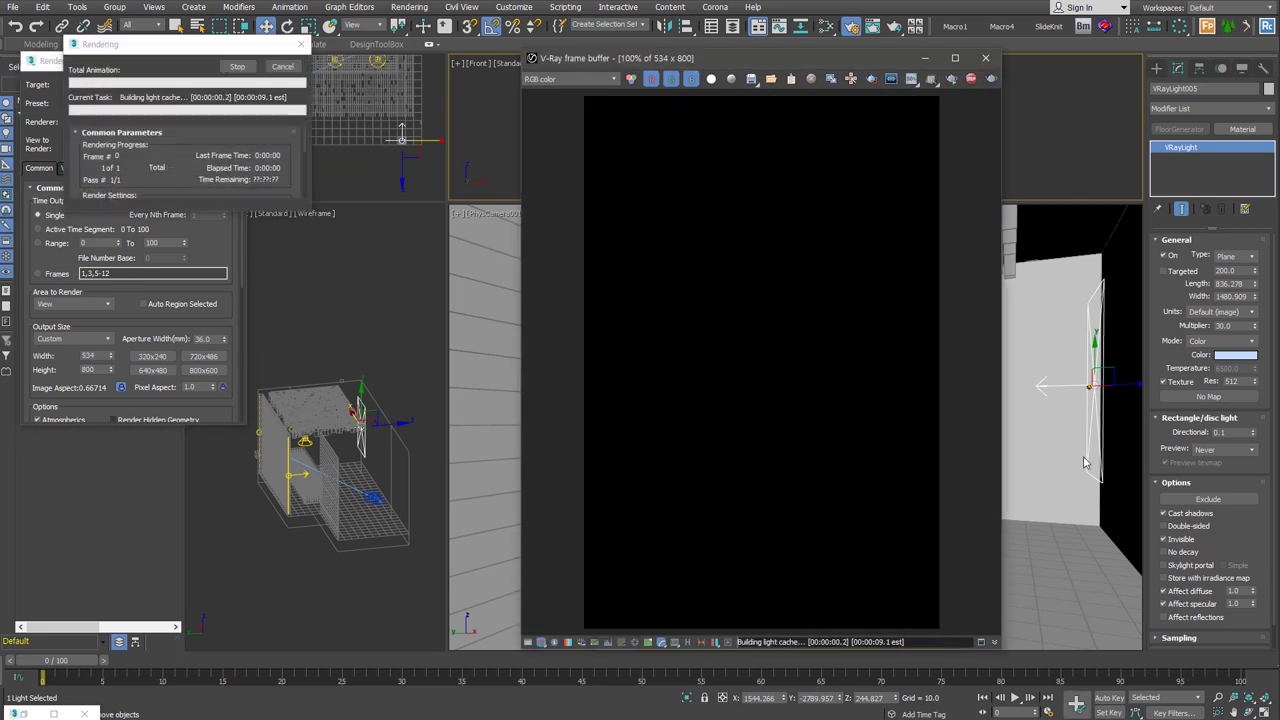